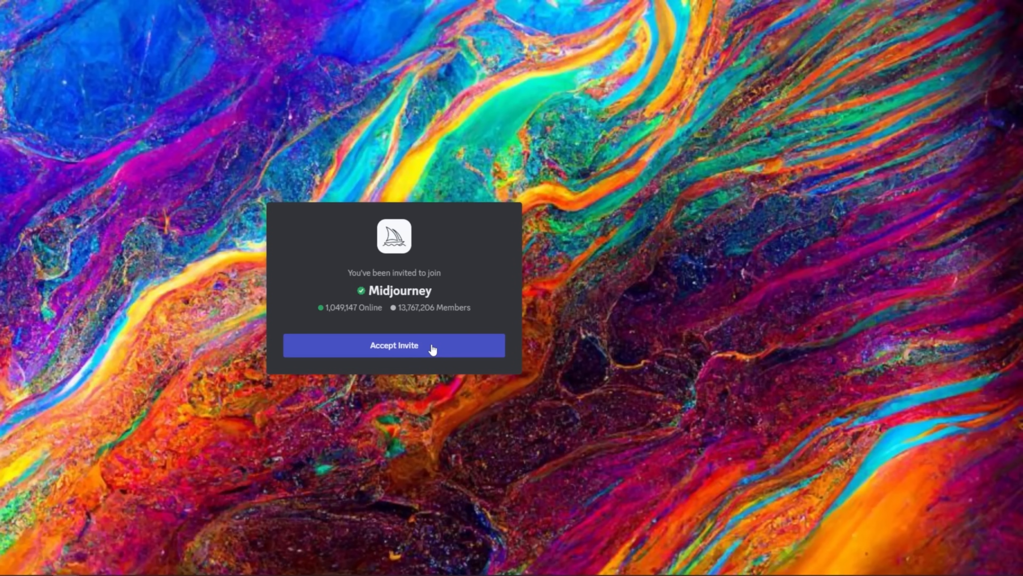
Step: Accept the Midjourney server invite in the Discord app and sign in to the Midjourney website by authorizing the Midjourney Bot
left_click(432, 347)
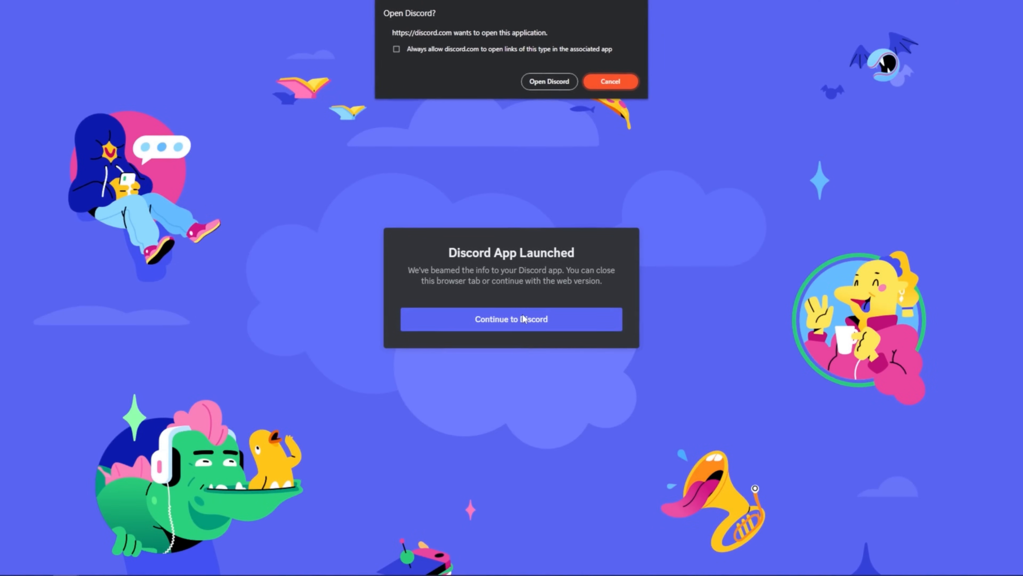
left_click(548, 81)
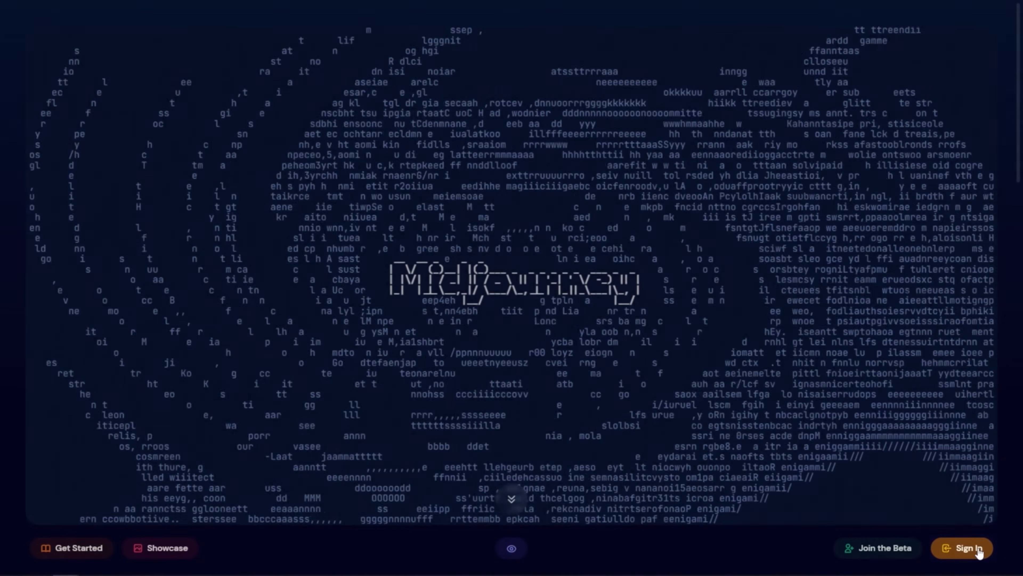
left_click(979, 552)
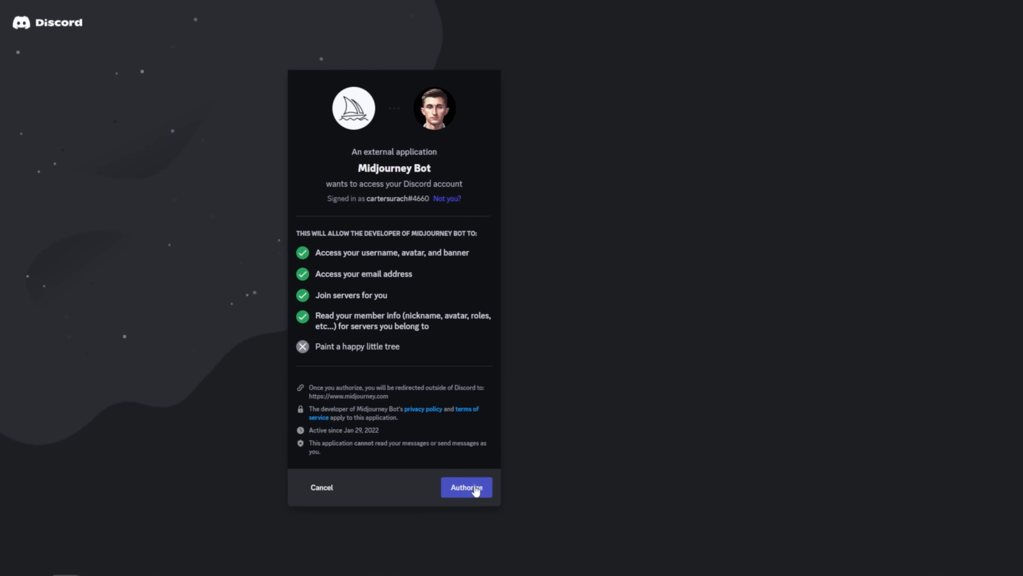
left_click(476, 488)
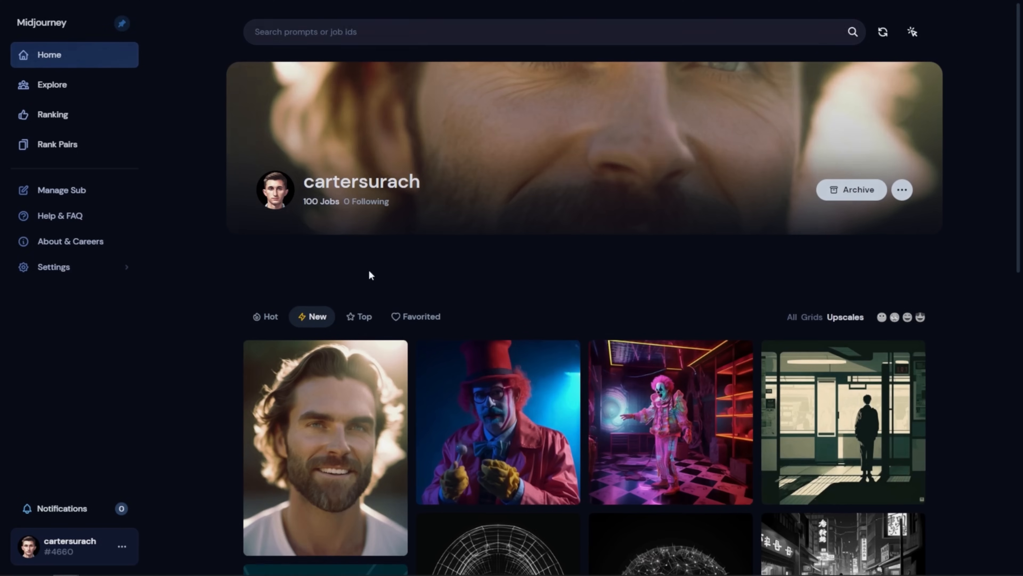
Step: Review the current subscription's fast hours, renewal date and the available plans on Midjourney's subscription management page
left_click(69, 193)
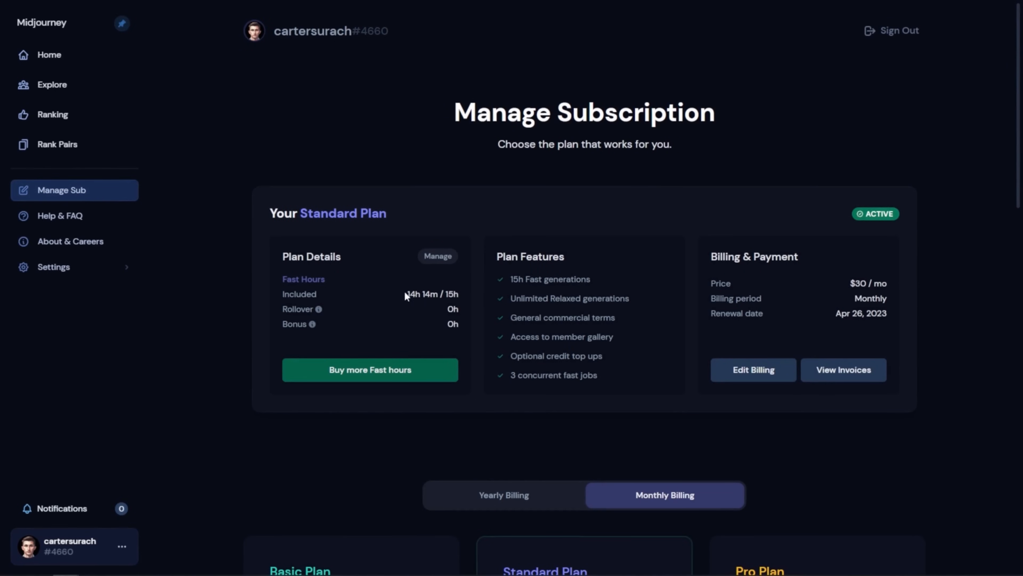
left_click_drag(405, 294, 460, 290)
left_click(468, 276)
left_click_drag(837, 314, 896, 316)
left_click(848, 327)
scroll(870, 393, "down", 6)
scroll(889, 393, "down", 4)
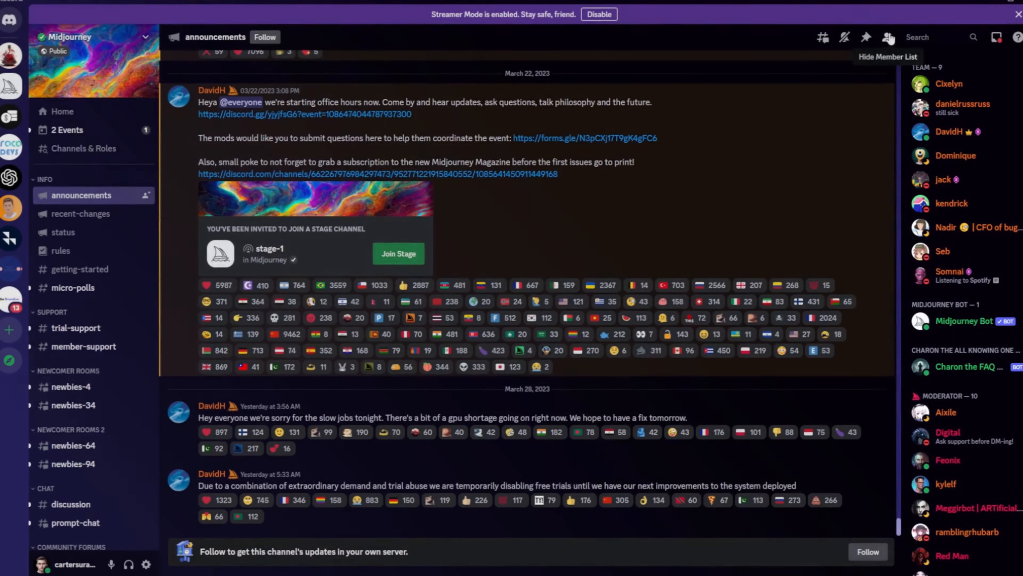
Step: In Discord's Midjourney server, show the member list and open a direct message with the Midjourney Bot
left_click(888, 39)
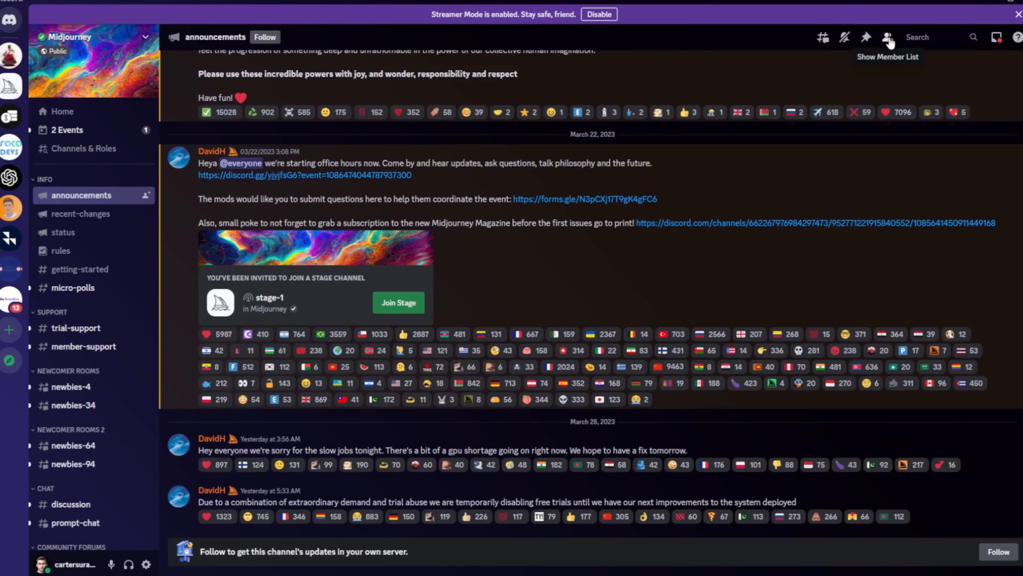
left_click(888, 40)
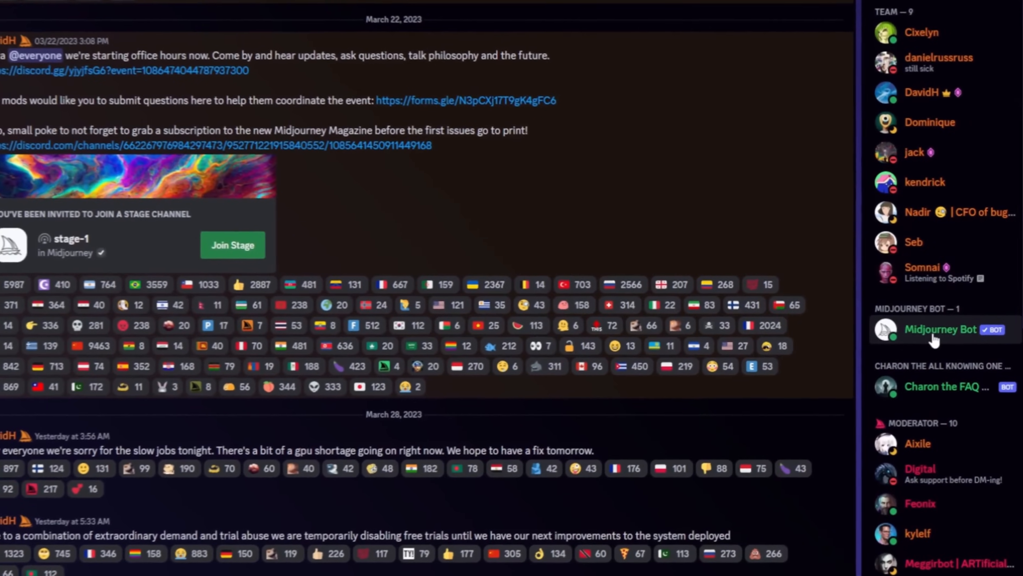
right_click(933, 337)
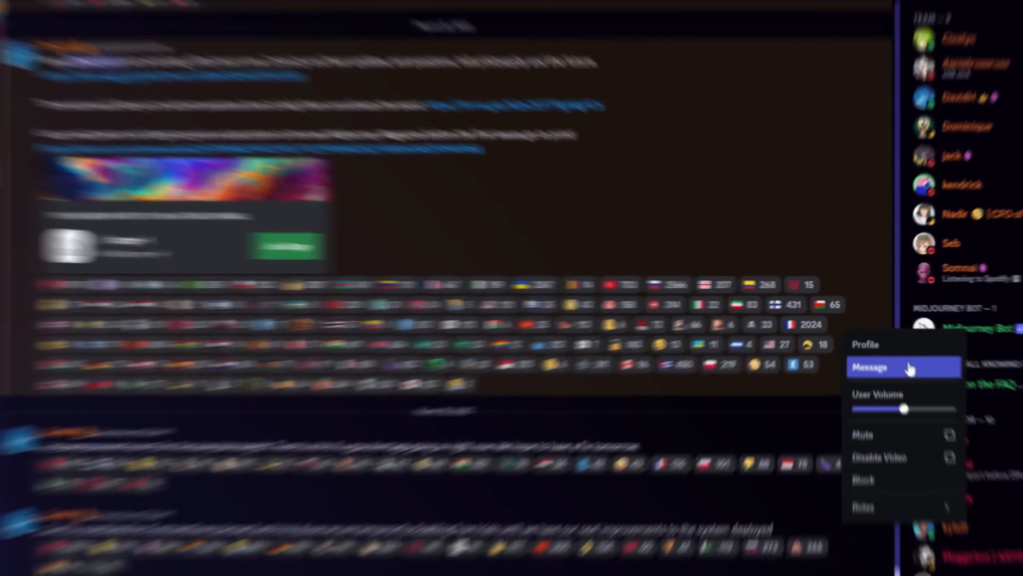
left_click(902, 373)
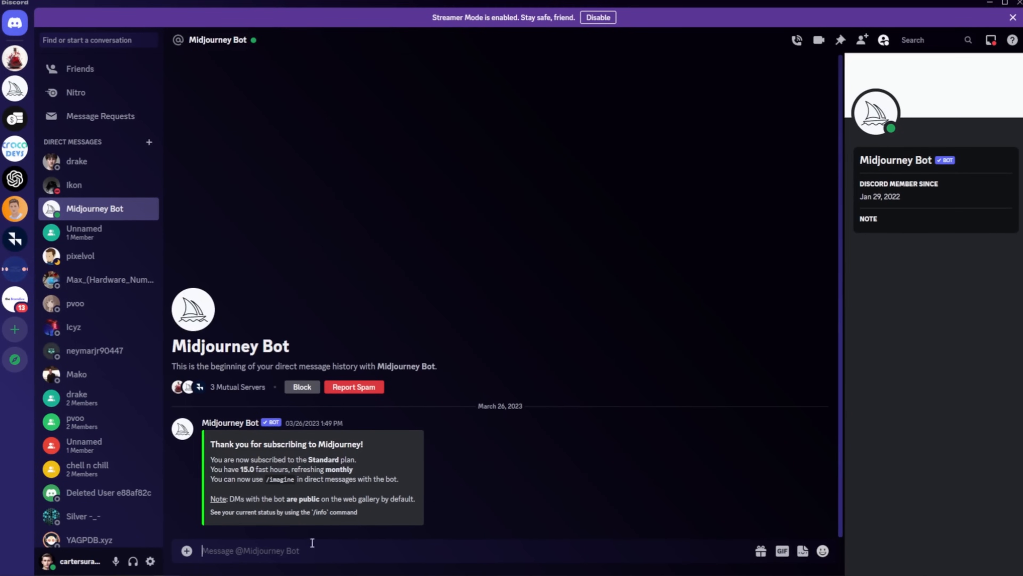
type("/")
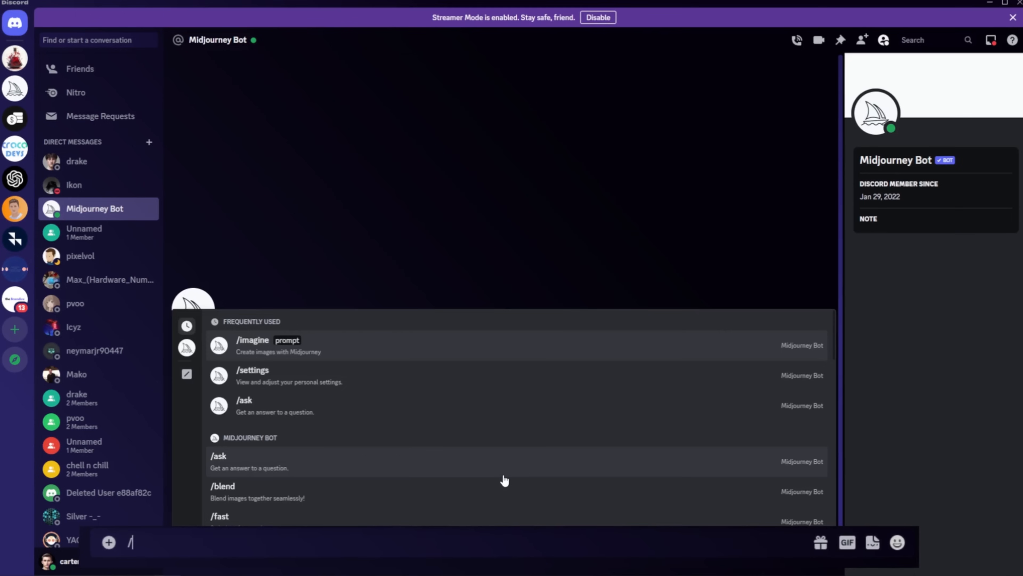
type("imagine")
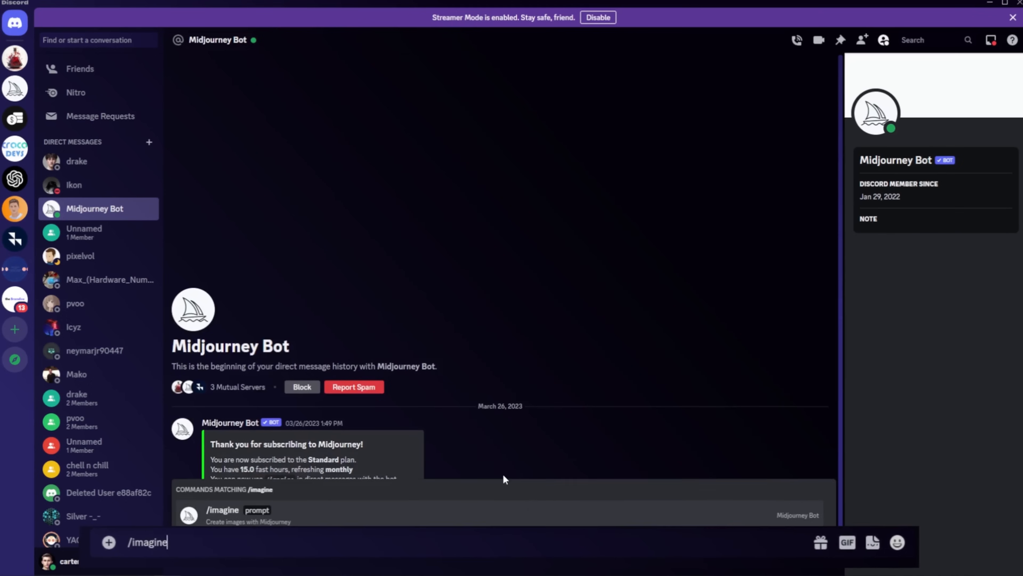
key("Tab")
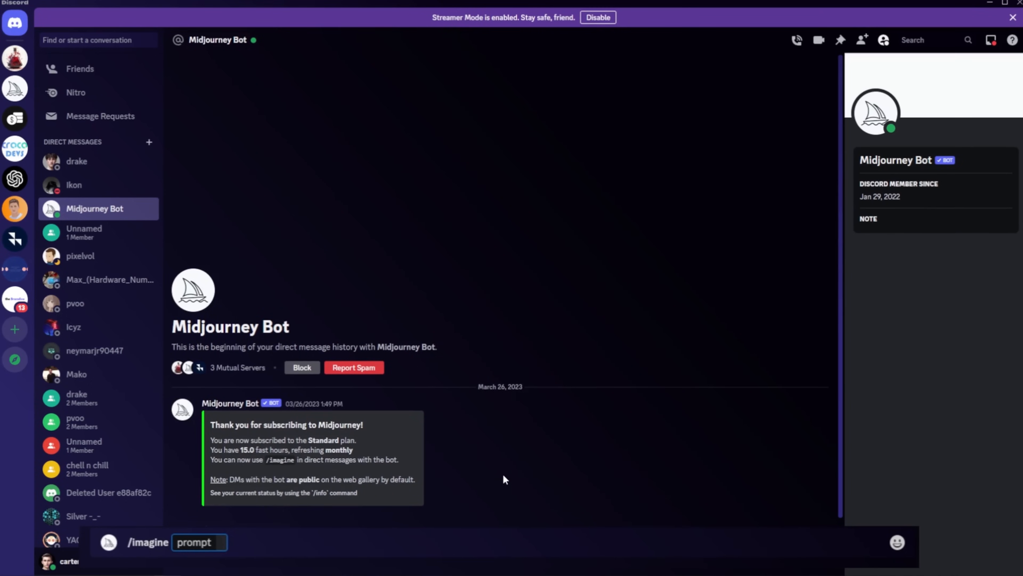
key("BackSpace")
key("BackSpace")
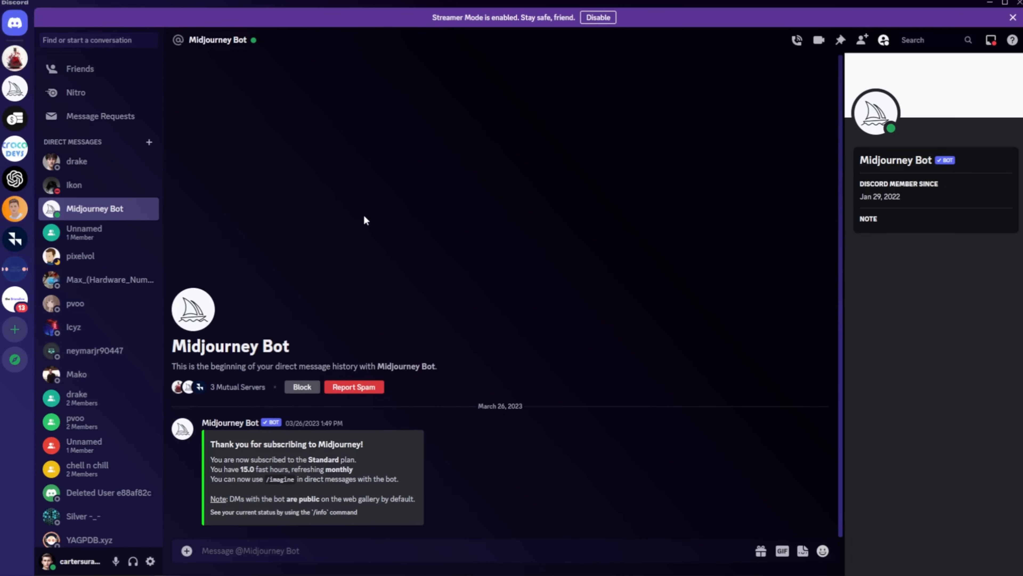
Step: Return to the Midjourney server and open the newbies-34 channel in the newcomer rooms
left_click(15, 90)
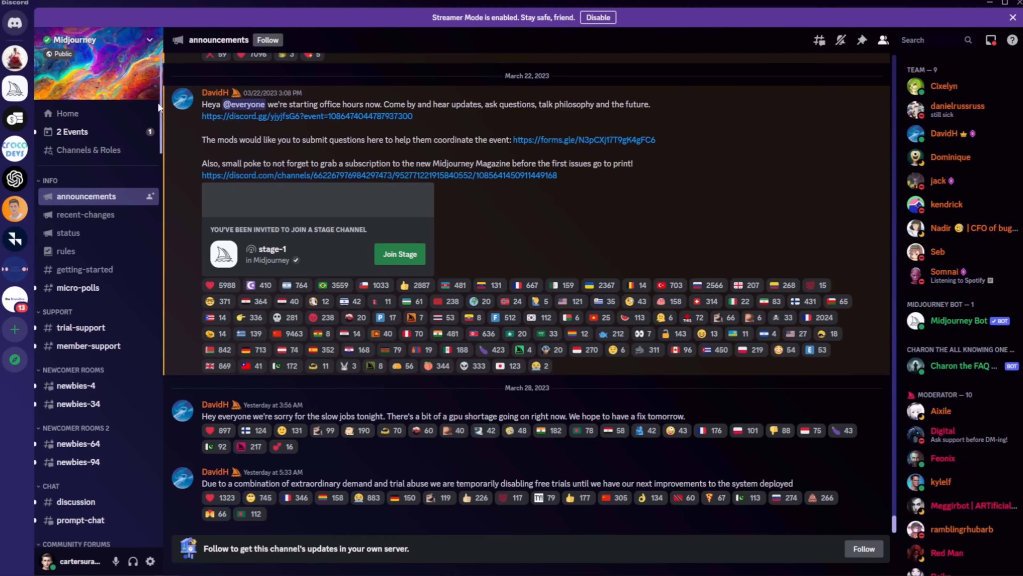
mouse_move(103, 387)
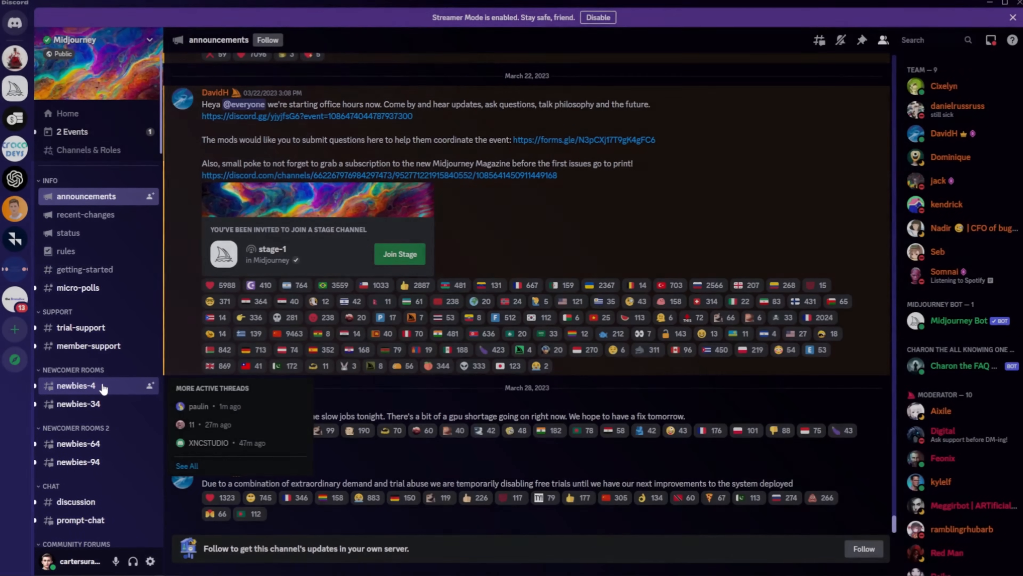
mouse_move(107, 411)
scroll(107, 411, "down", 1)
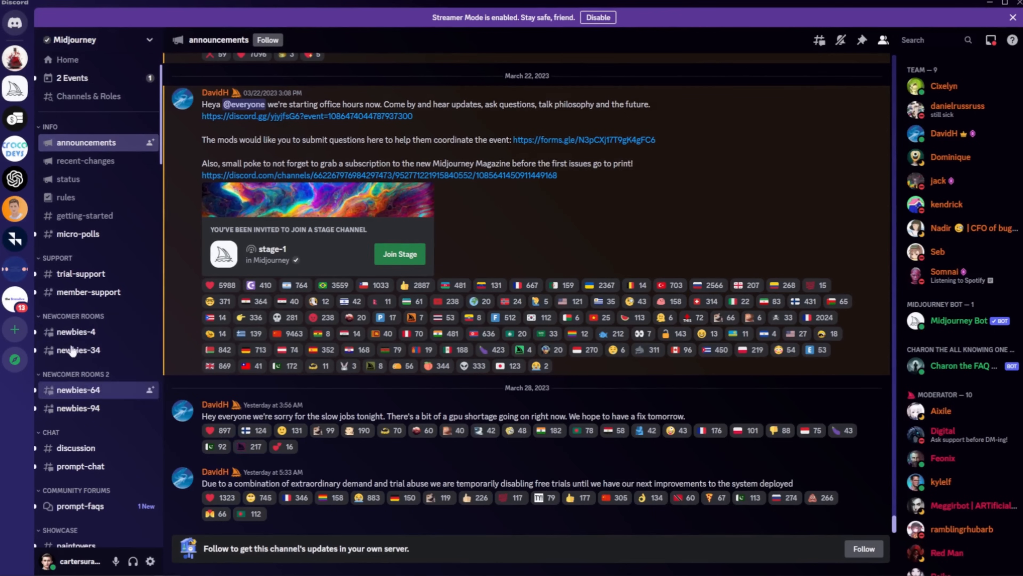
mouse_move(76, 353)
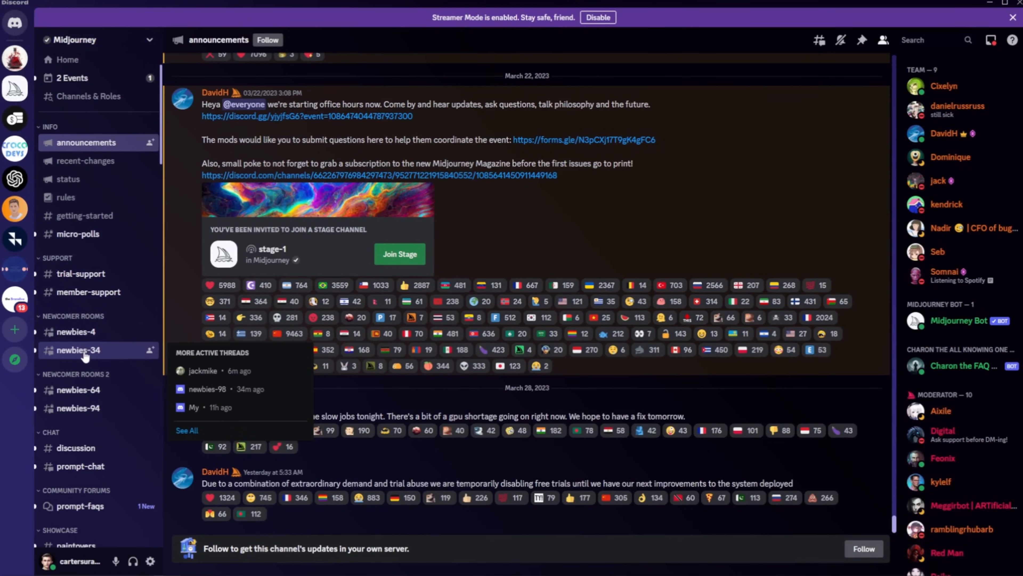
left_click(85, 354)
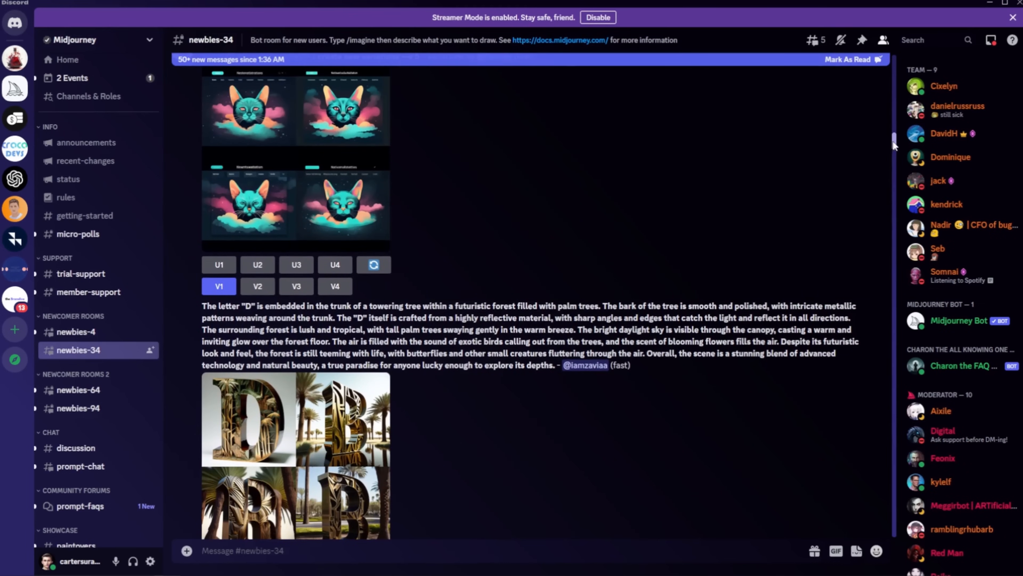
Step: Look through the latest image generations in newbies-34 and read the prompt above the boy and robot image
left_click_drag(892, 140, 882, 534)
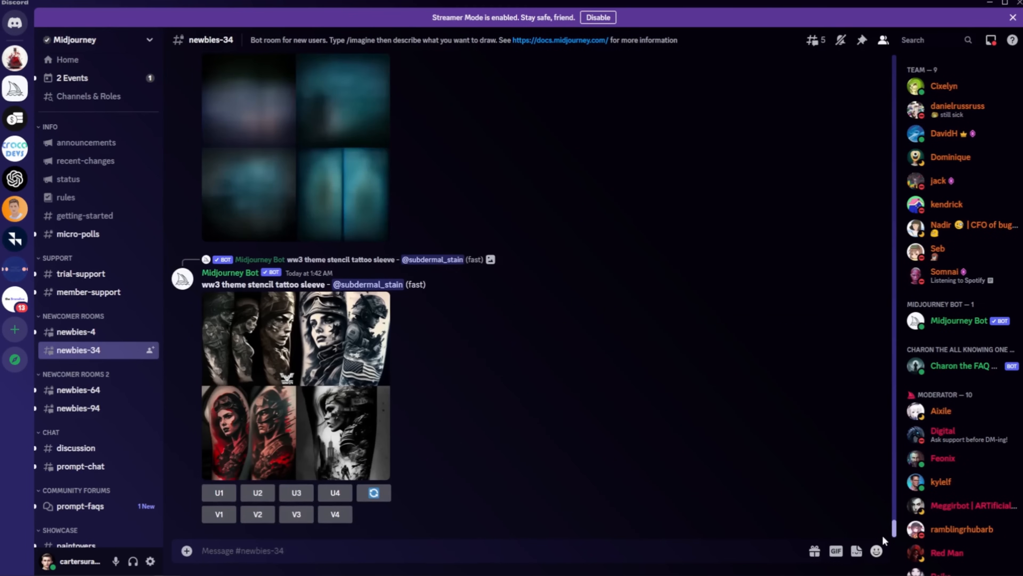
scroll(437, 403, "up", 5)
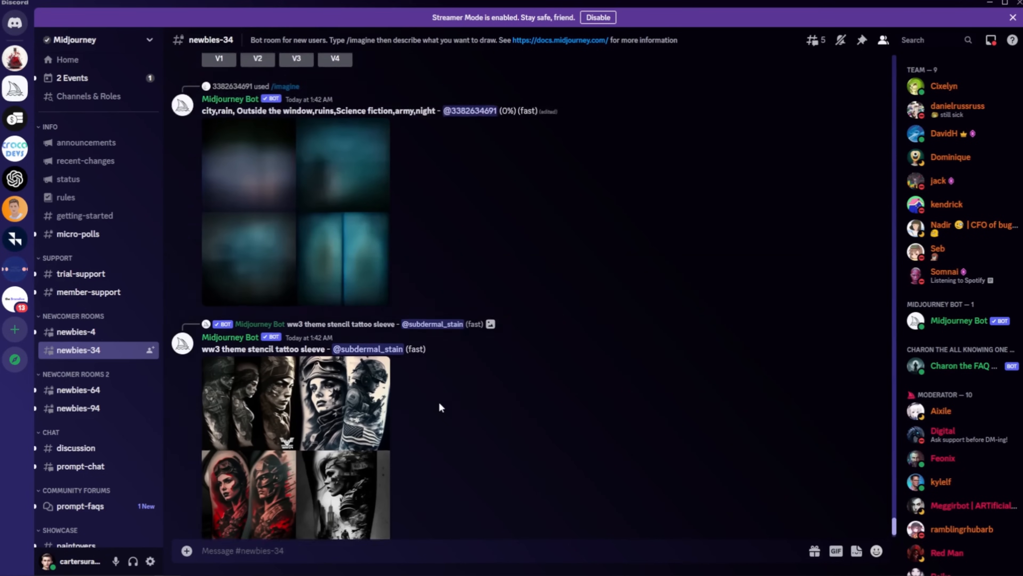
scroll(517, 314, "up", 2)
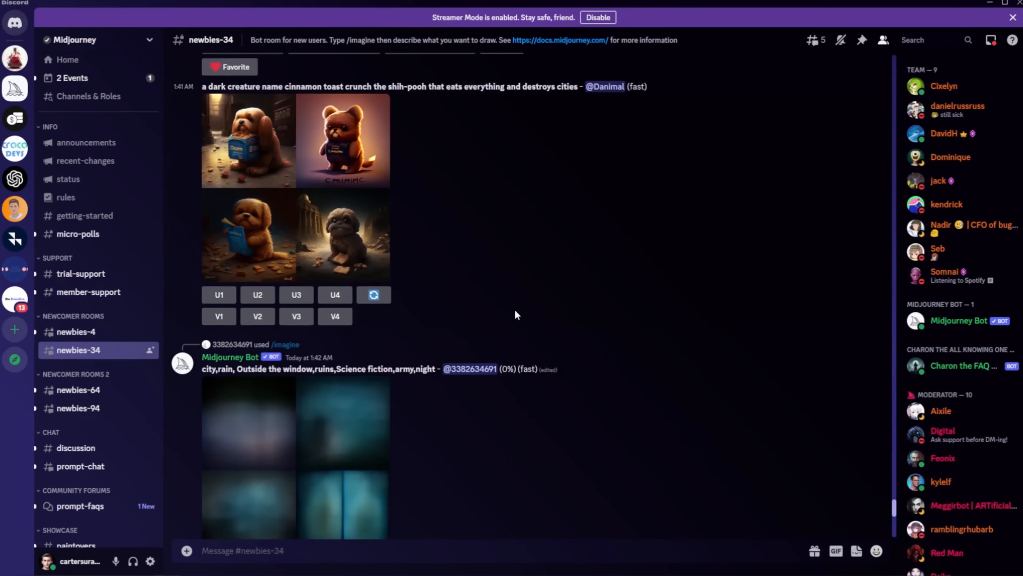
scroll(517, 314, "down", 15)
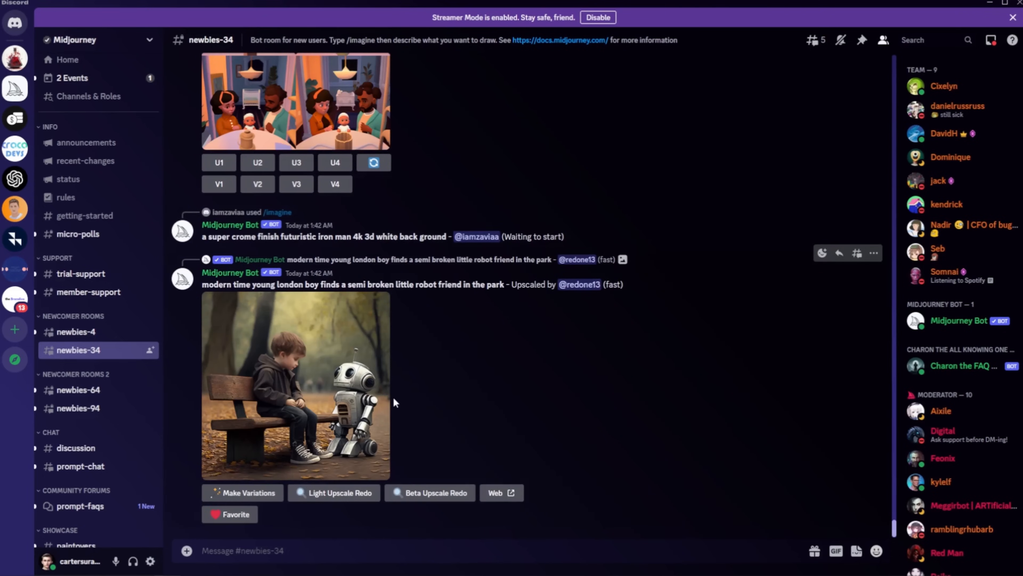
left_click_drag(205, 284, 508, 279)
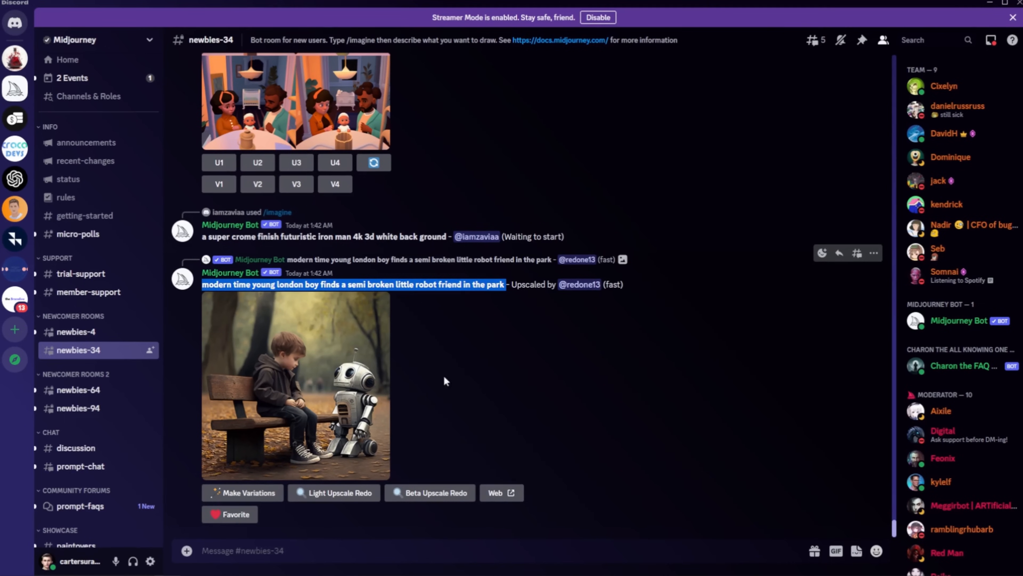
left_click(536, 352)
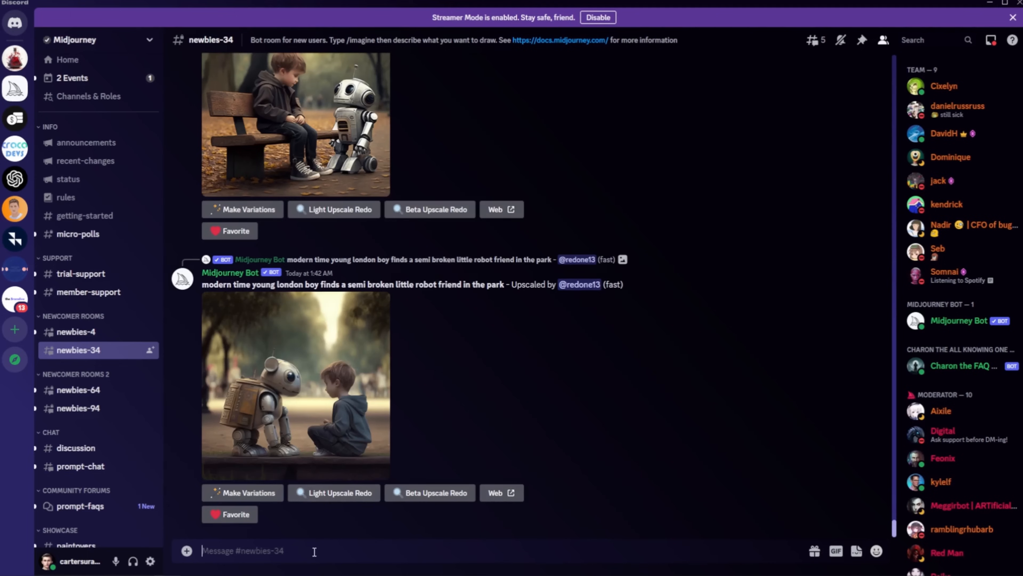
Step: Start an /imagine command in the newbies-34 channel
type("/imagine")
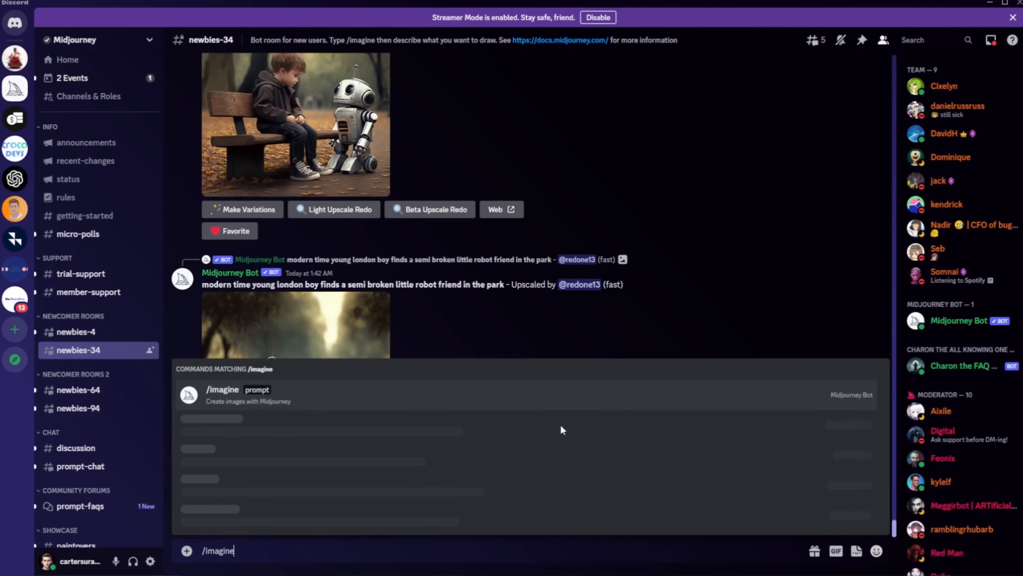
key("Return")
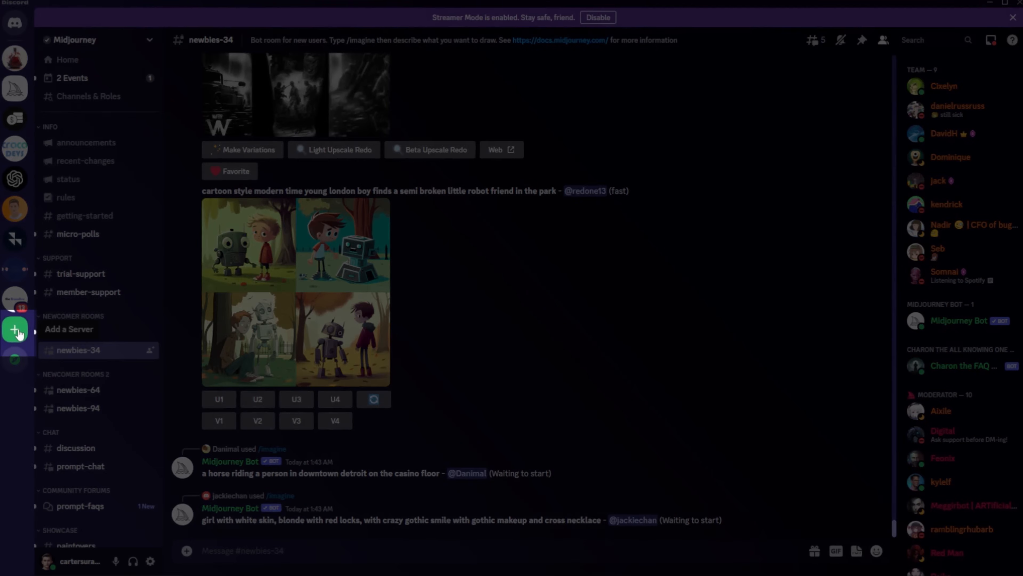
Step: Create a new Discord server without a template, skip the audience question, and name it "Midjourney Private"
left_click(18, 334)
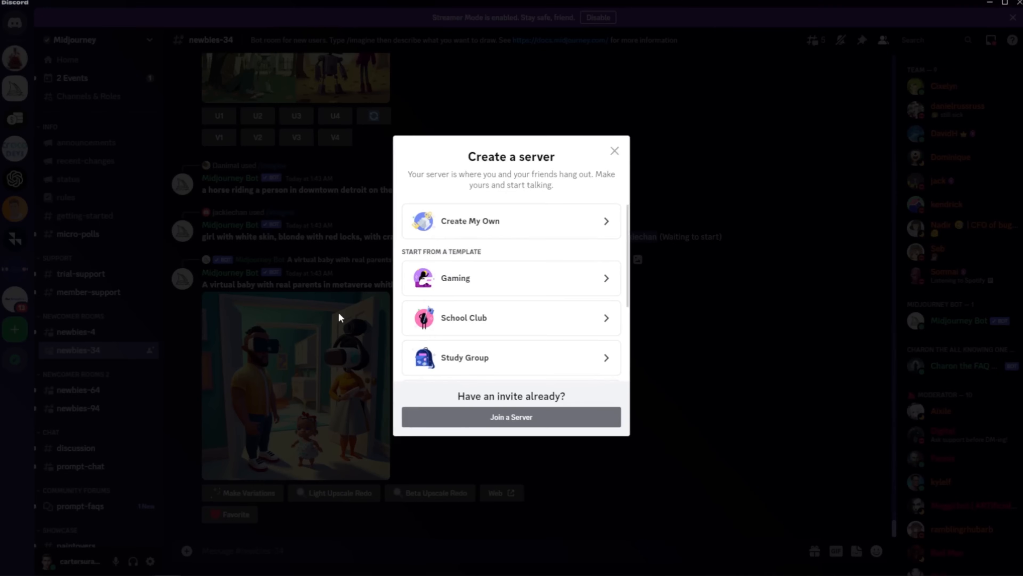
left_click(488, 228)
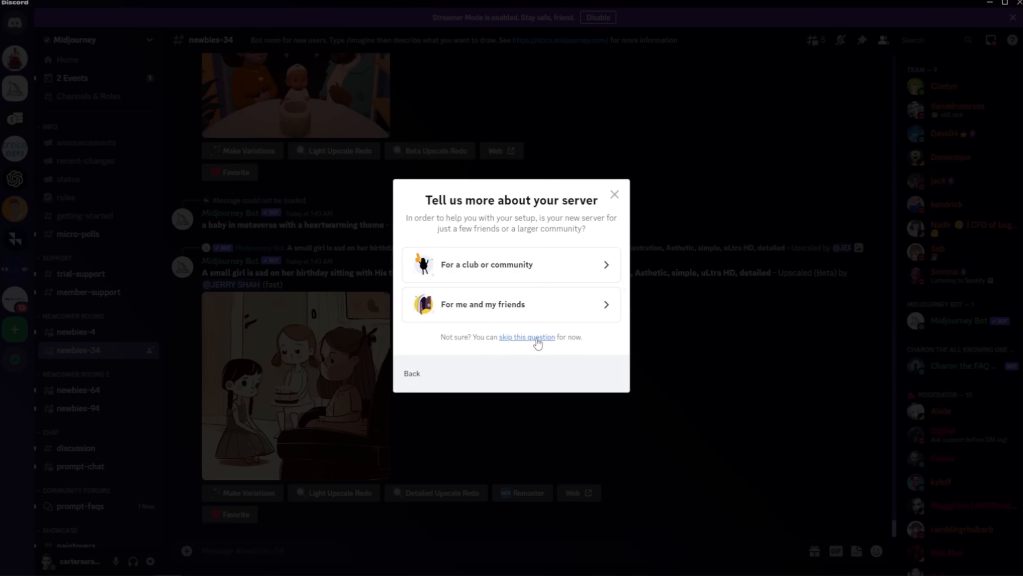
left_click(538, 340)
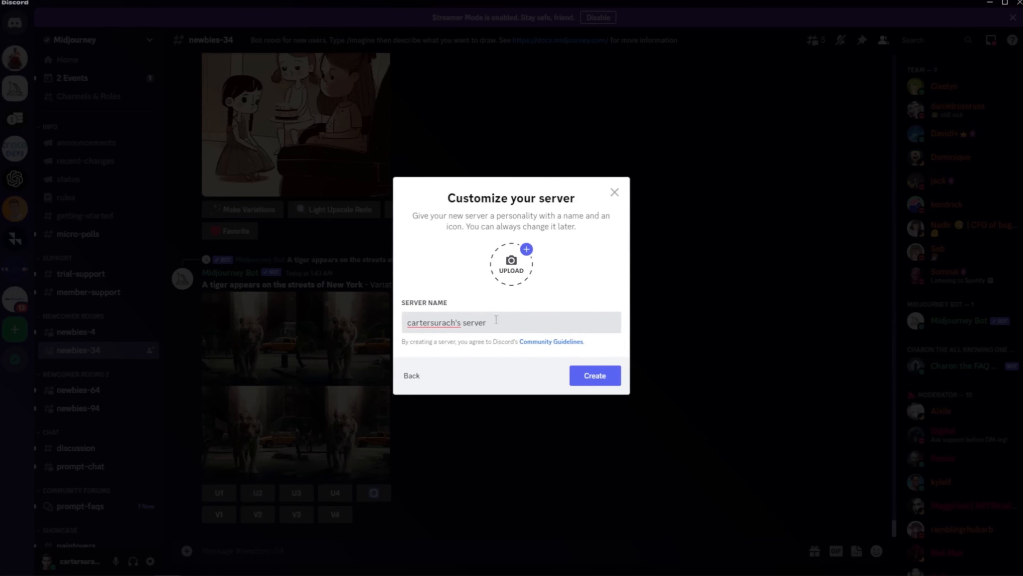
key("ctrl+a")
key("BackSpace")
type("Midjourney Private")
left_click(620, 376)
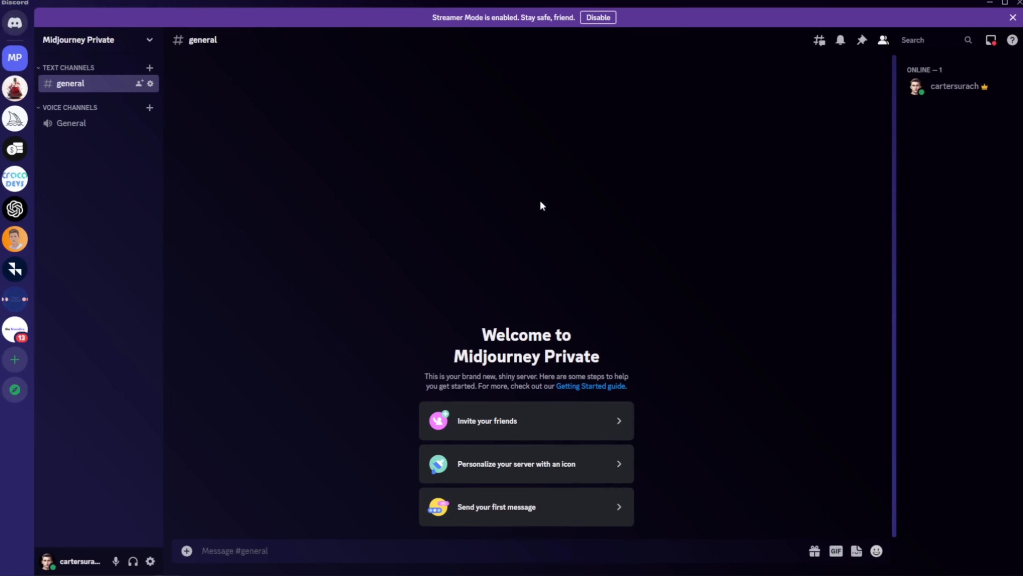
left_click(16, 119)
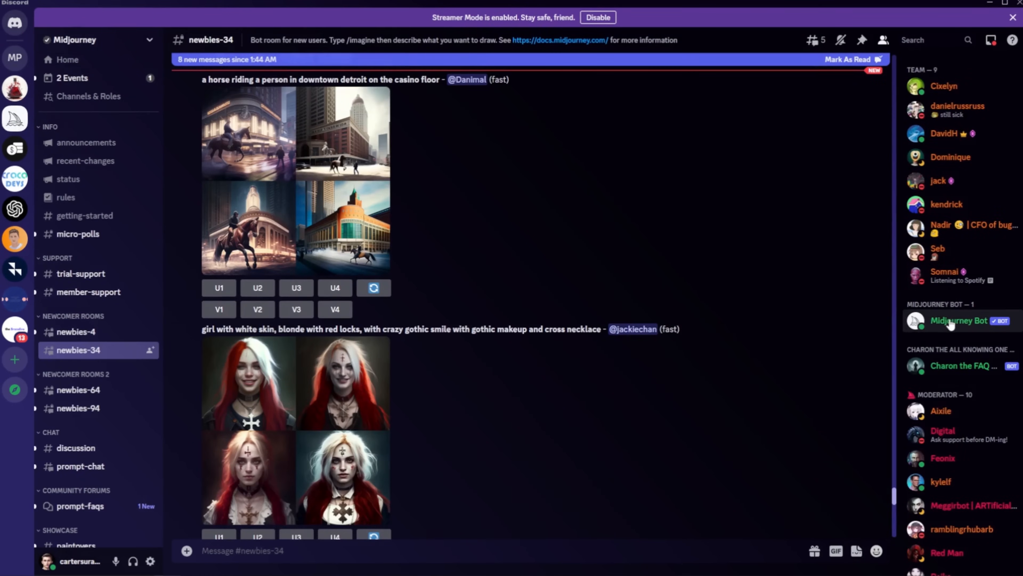
right_click(950, 325)
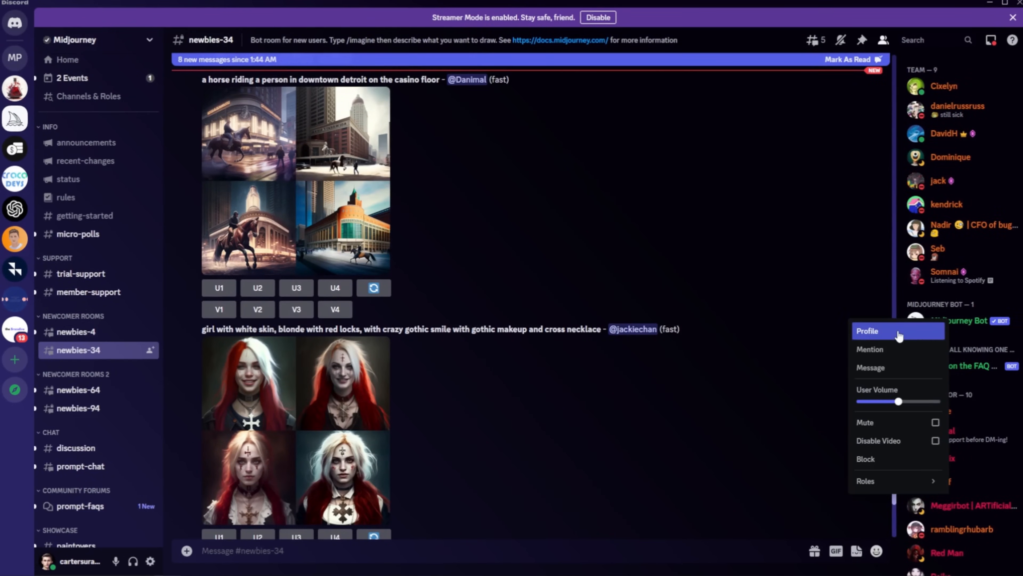
left_click(897, 333)
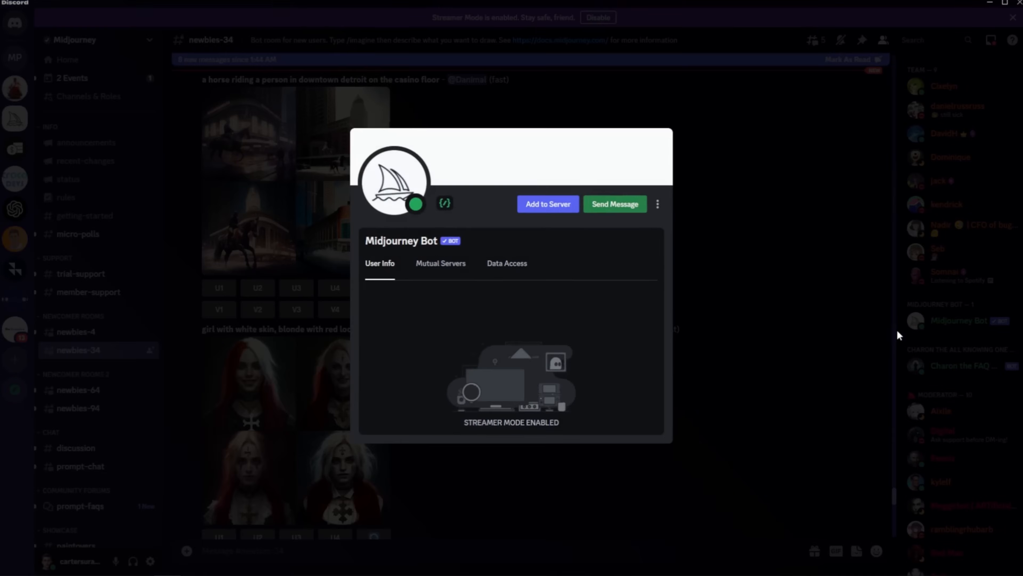
Step: Add the Midjourney Bot to the Midjourney Private server, authorize all its requested permissions, and close its profile
left_click(549, 207)
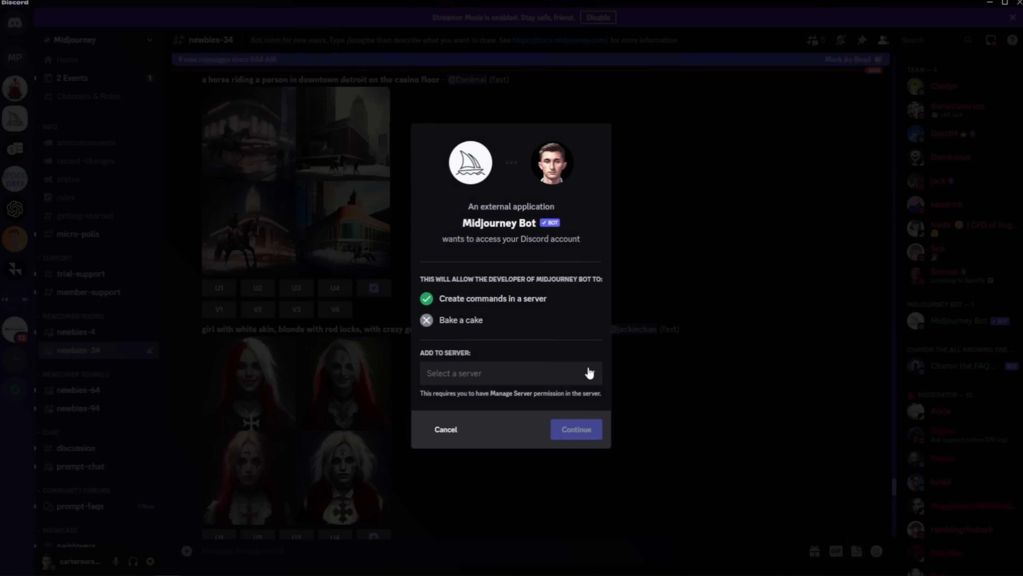
left_click(590, 373)
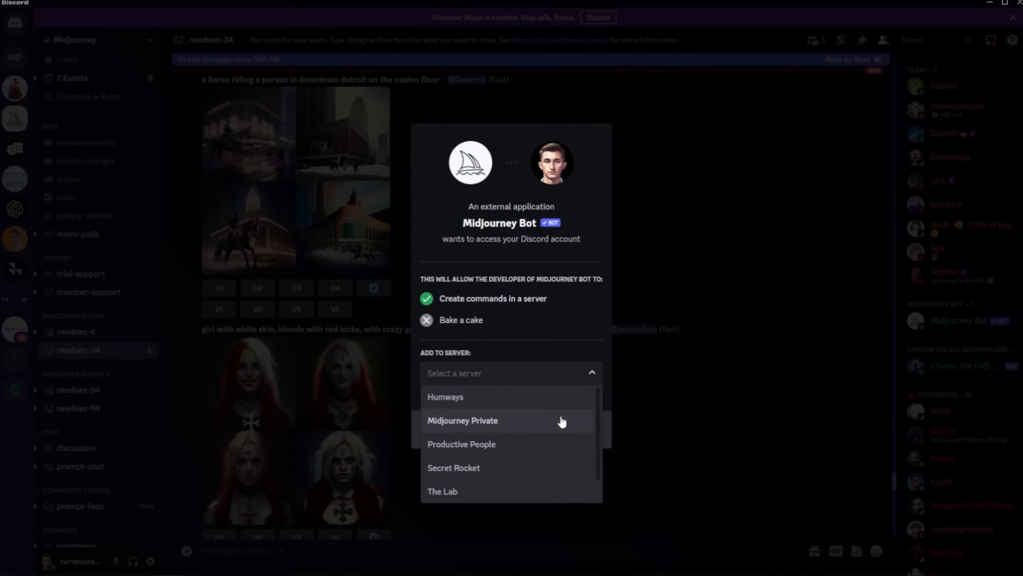
left_click(561, 421)
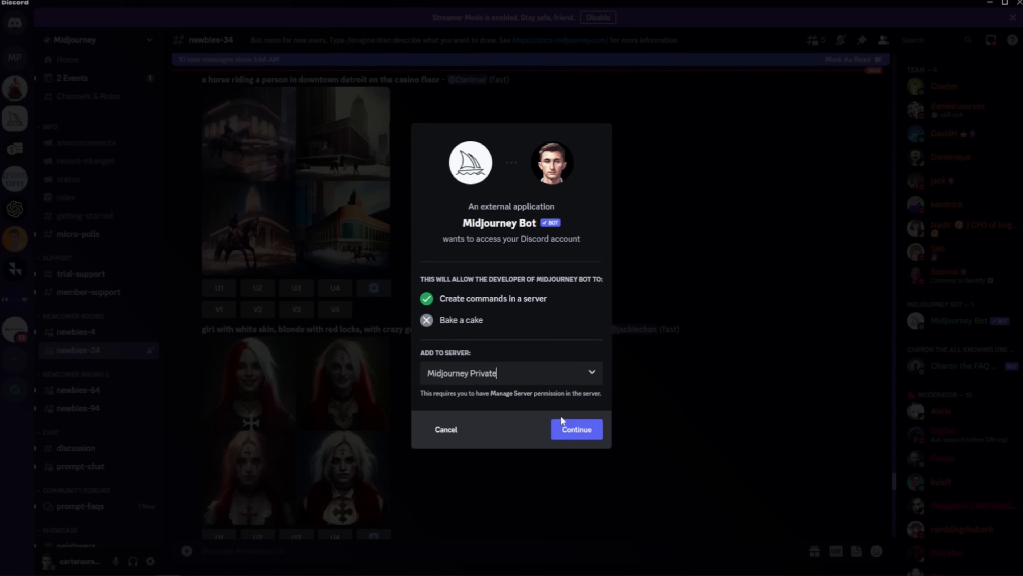
left_click(577, 429)
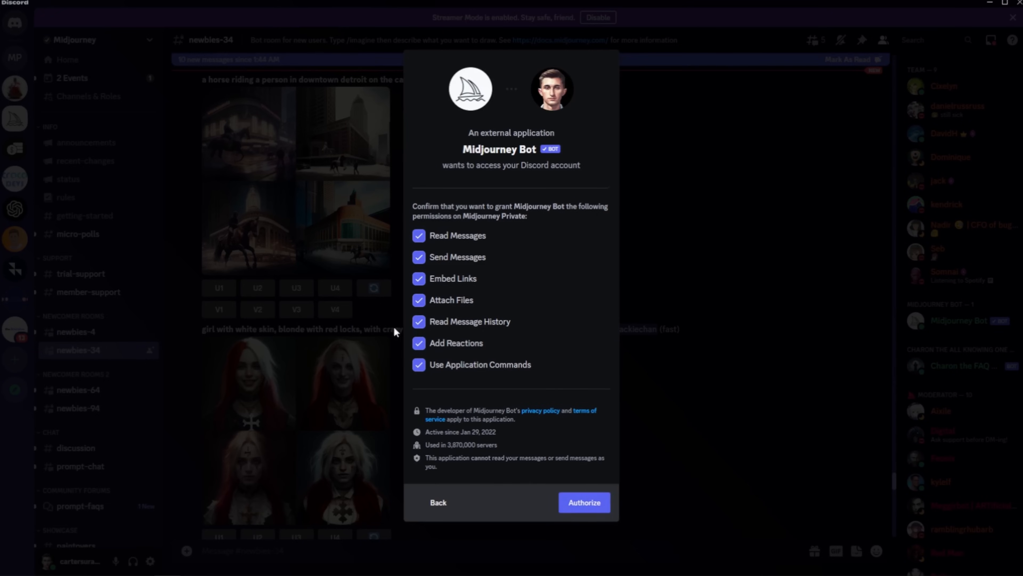
left_click(598, 514)
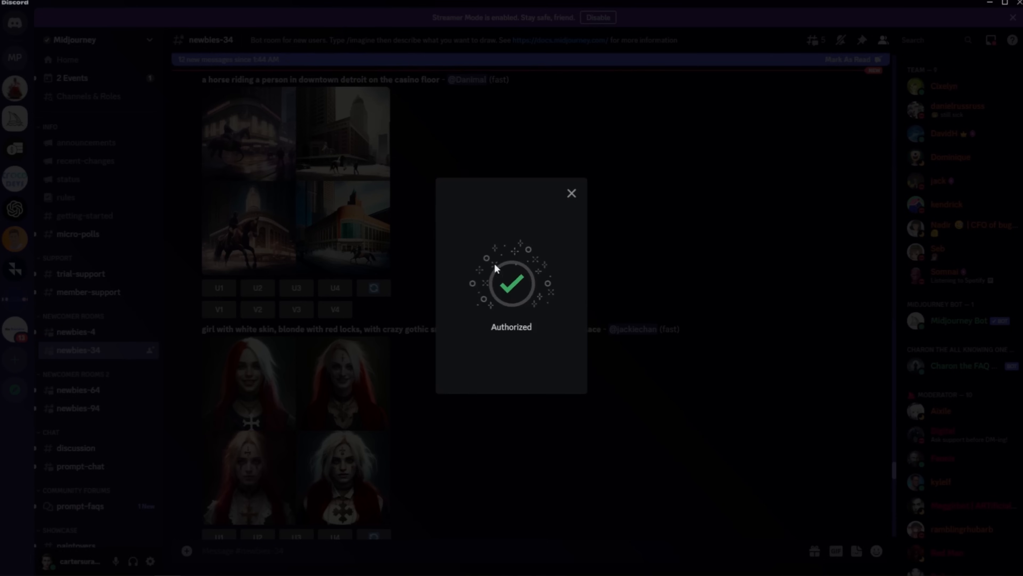
left_click(571, 193)
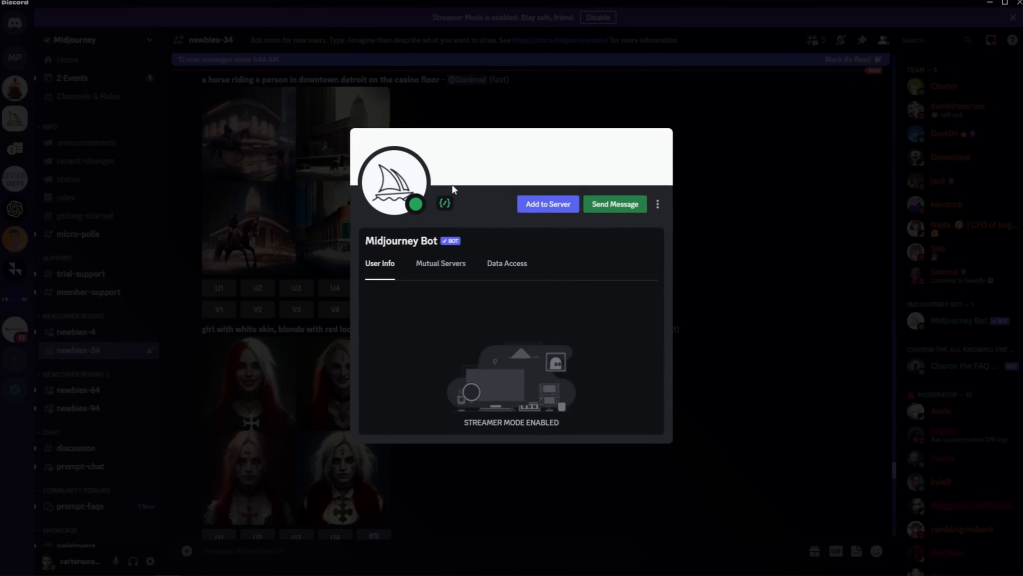
left_click(743, 181)
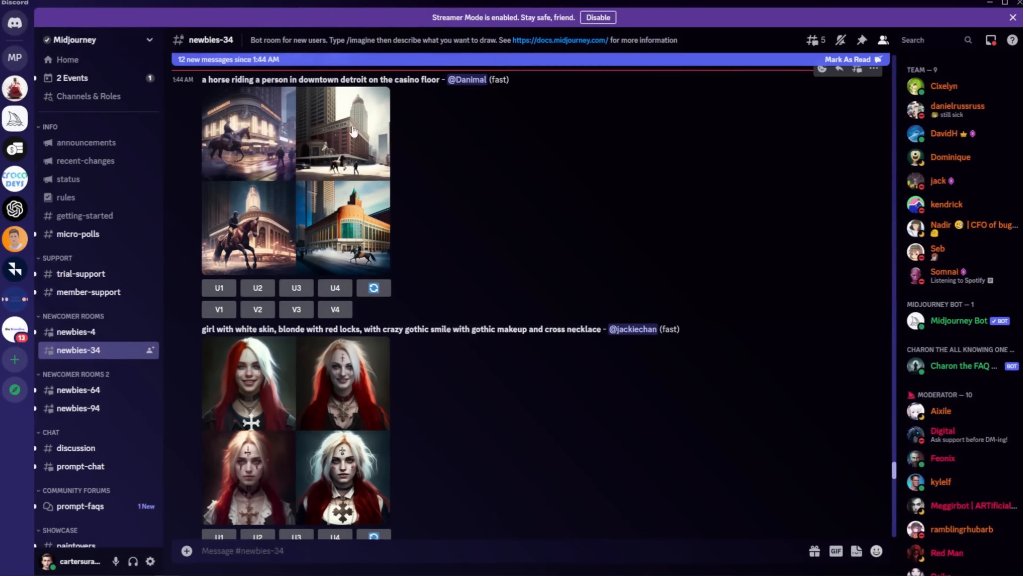
Step: Create a text channel in Midjourney Private named with the owner's first name plus "-midjourney-images", and switch between it and general
left_click(16, 56)
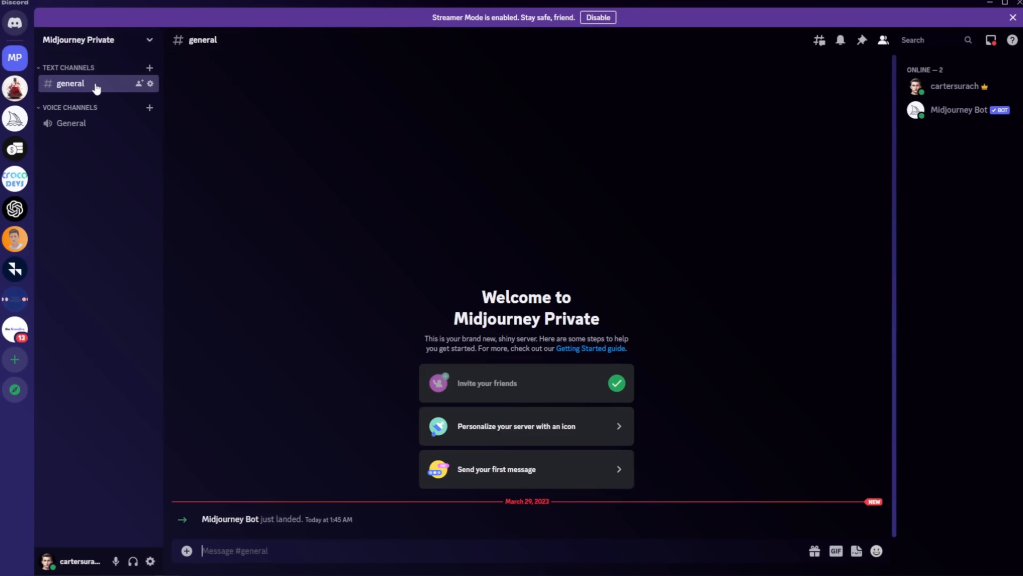
left_click(149, 67)
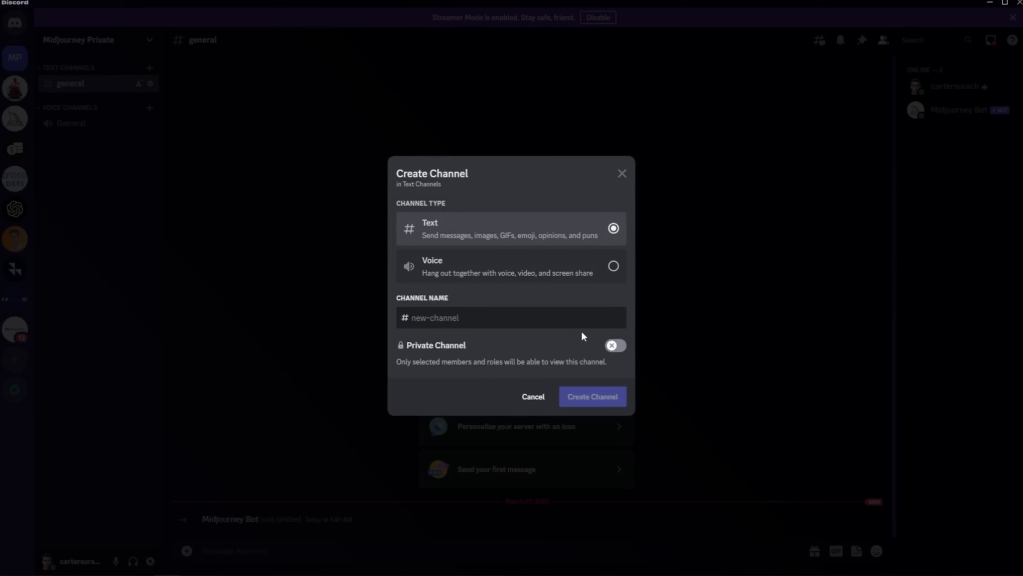
type("carter")
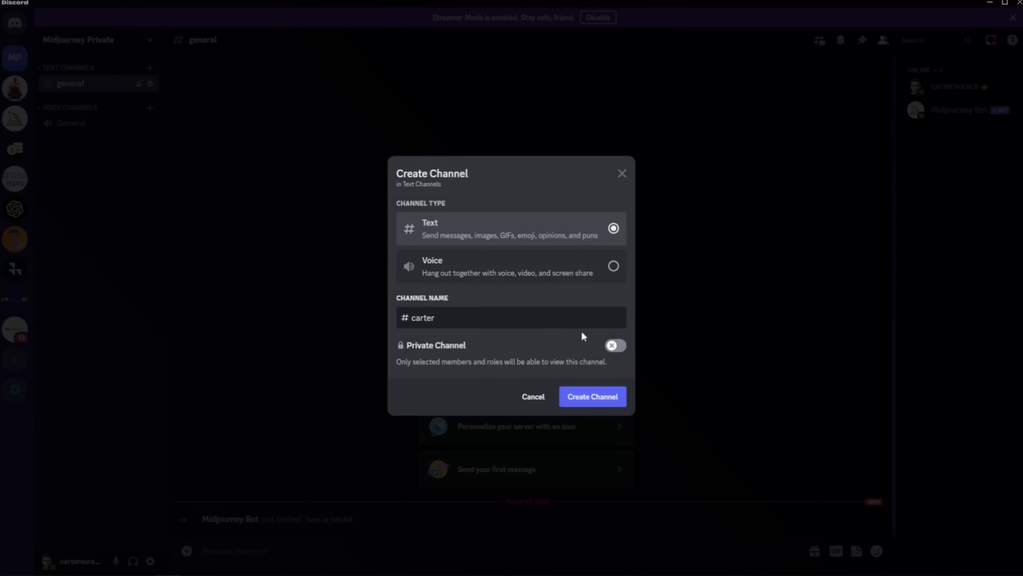
type("-midjourney-images")
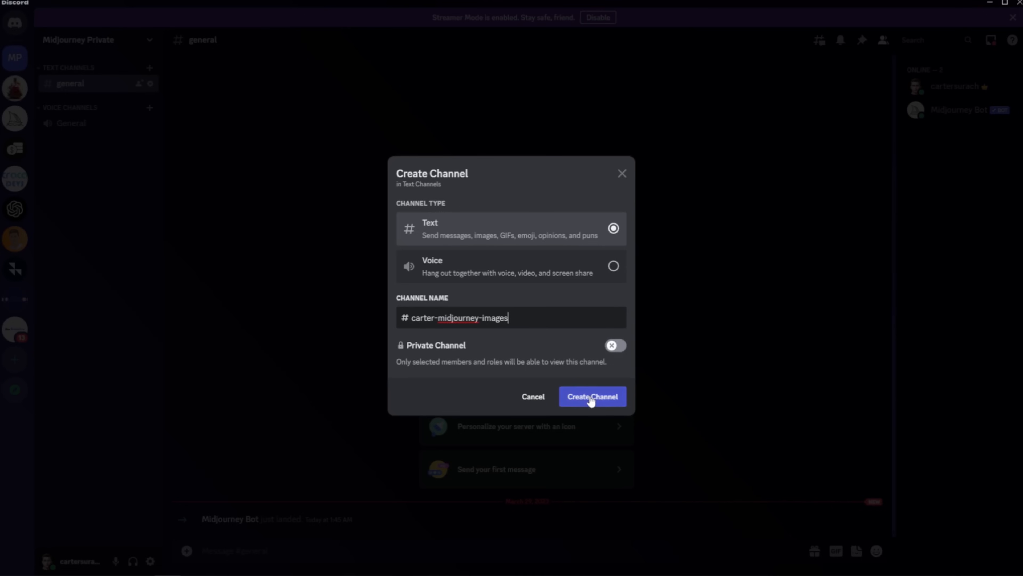
left_click(591, 399)
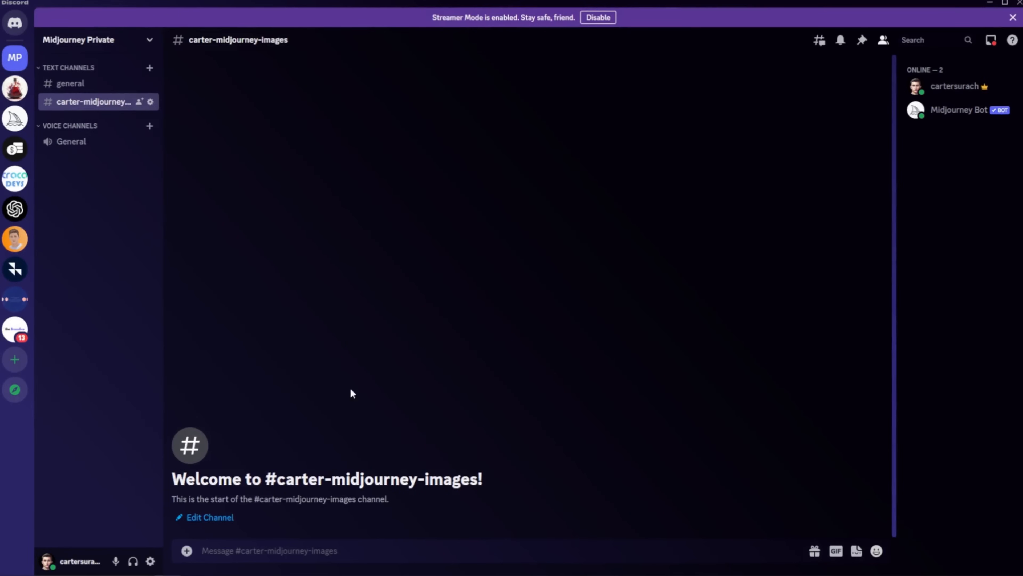
left_click(95, 85)
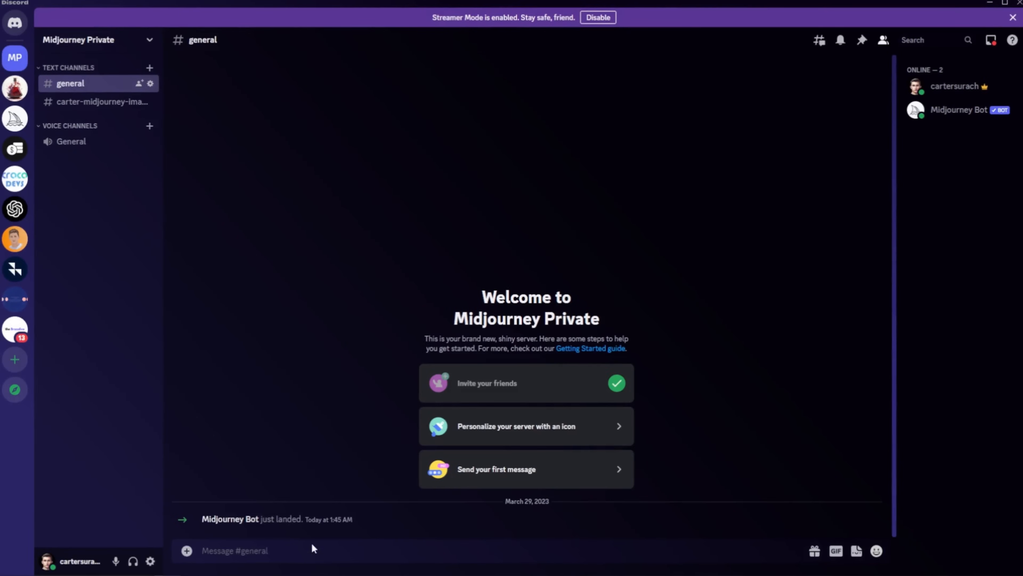
left_click(87, 103)
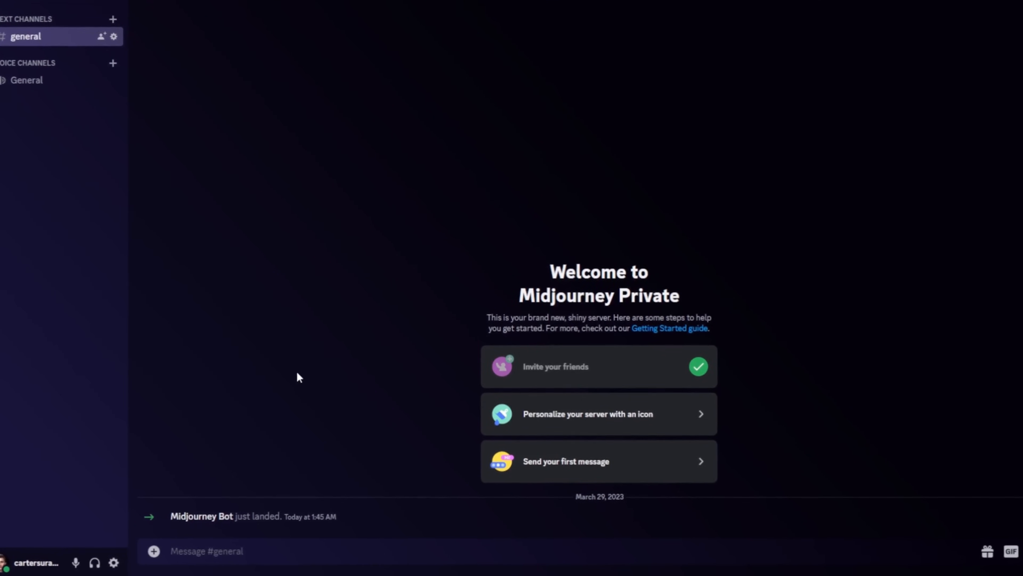
Step: Run the Midjourney Bot's /settings command in the general channel of Midjourney Private
type("/settings")
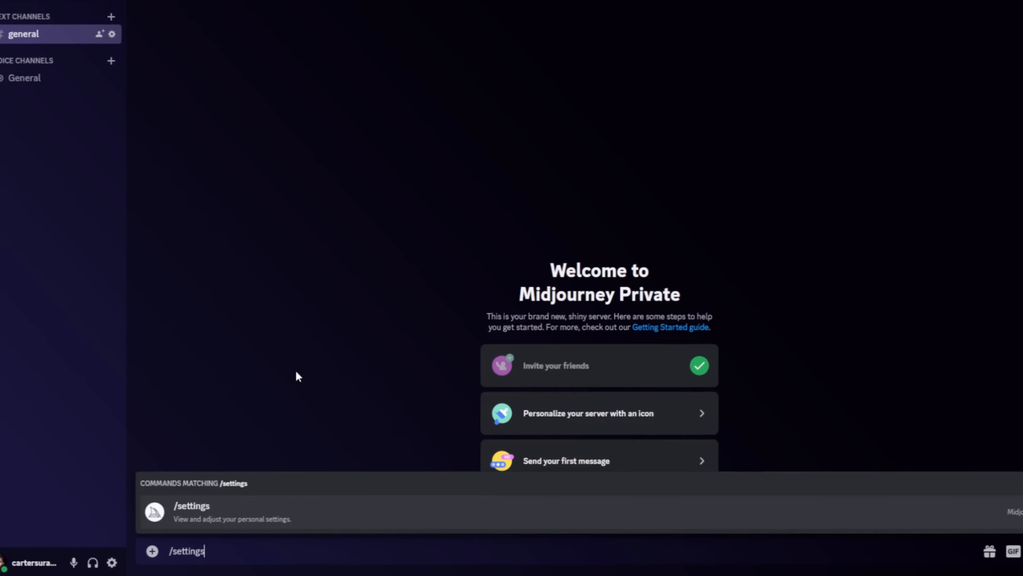
key("Return")
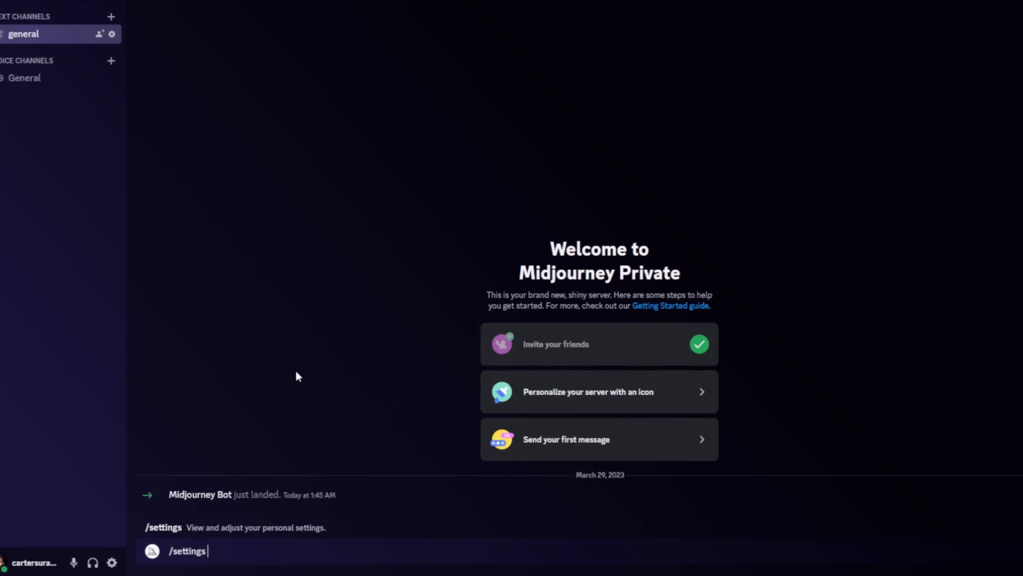
key("Return")
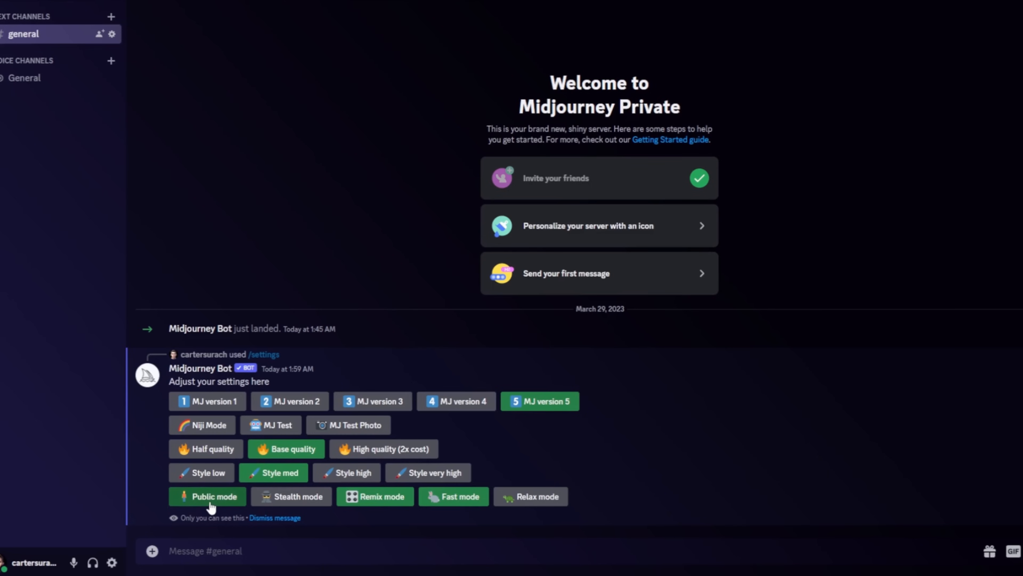
Step: Try to enable Stealth mode in the bot settings, and dismiss the bot's reply and the settings message
left_click(298, 499)
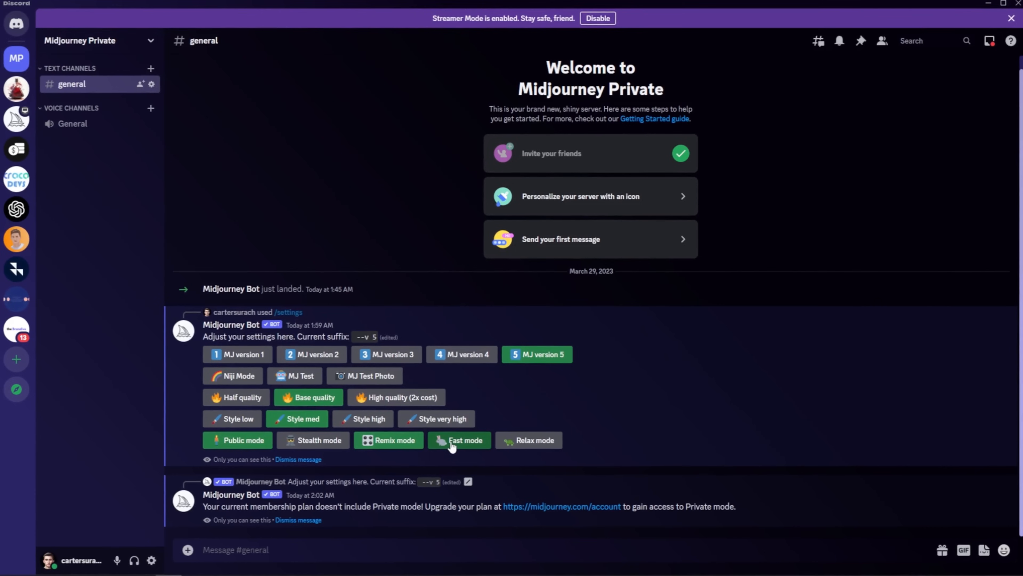
left_click(298, 519)
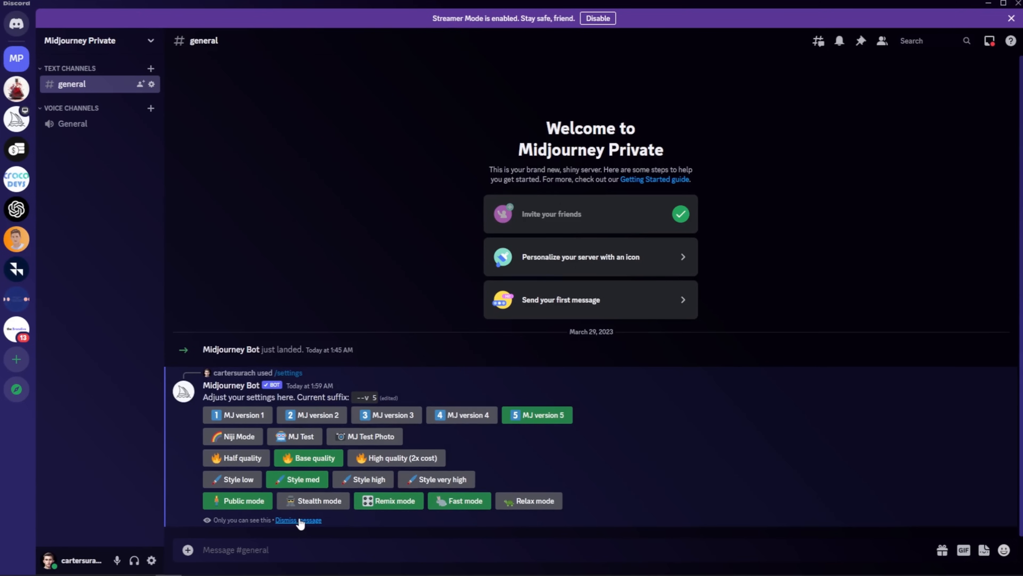
left_click(299, 519)
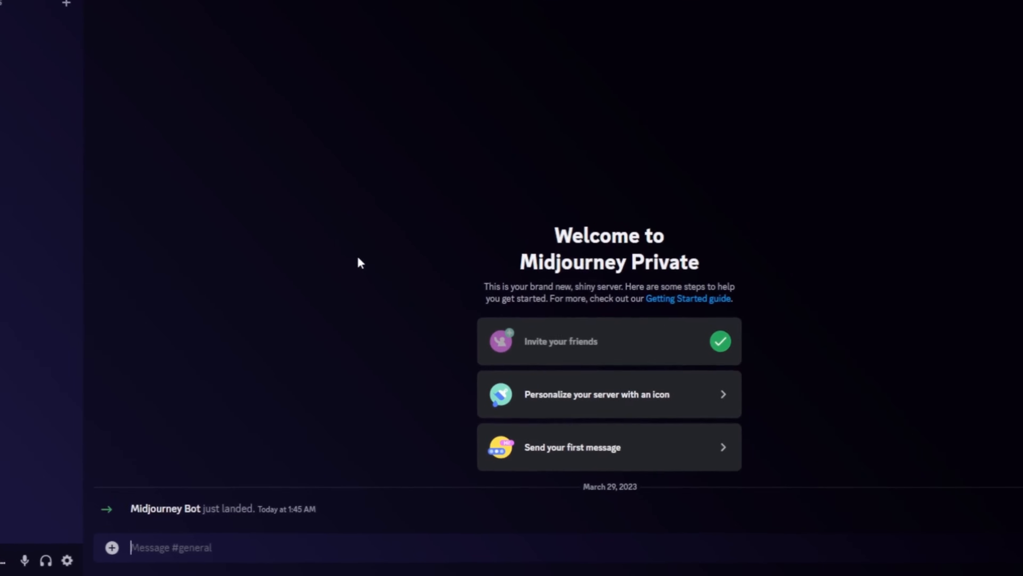
Step: Start an /imagine command in the general channel with the prompt "a siberian husky in a tundra with ice and snowflakes,"
type("/imagine")
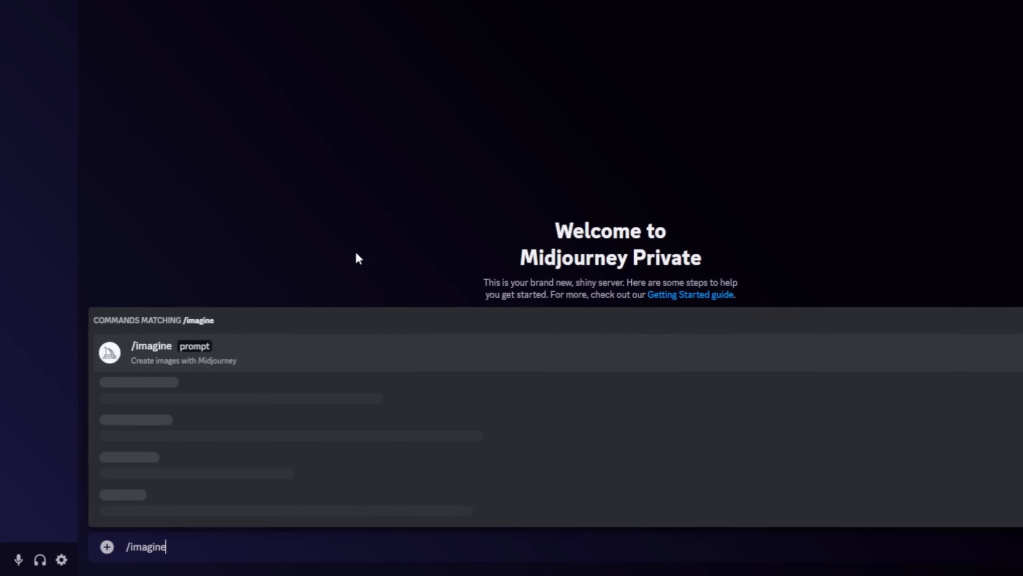
key("Return")
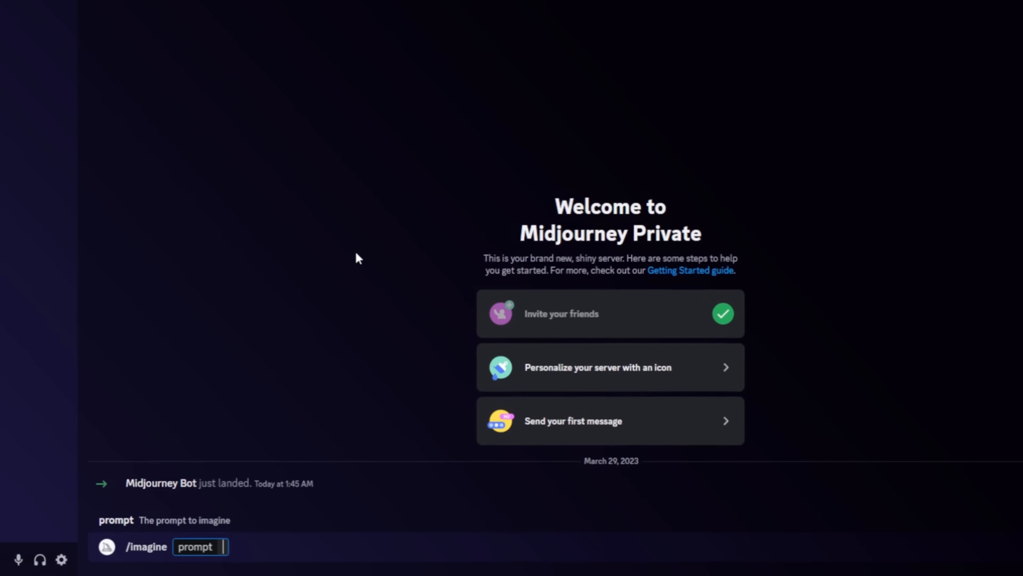
type("a siberian husk")
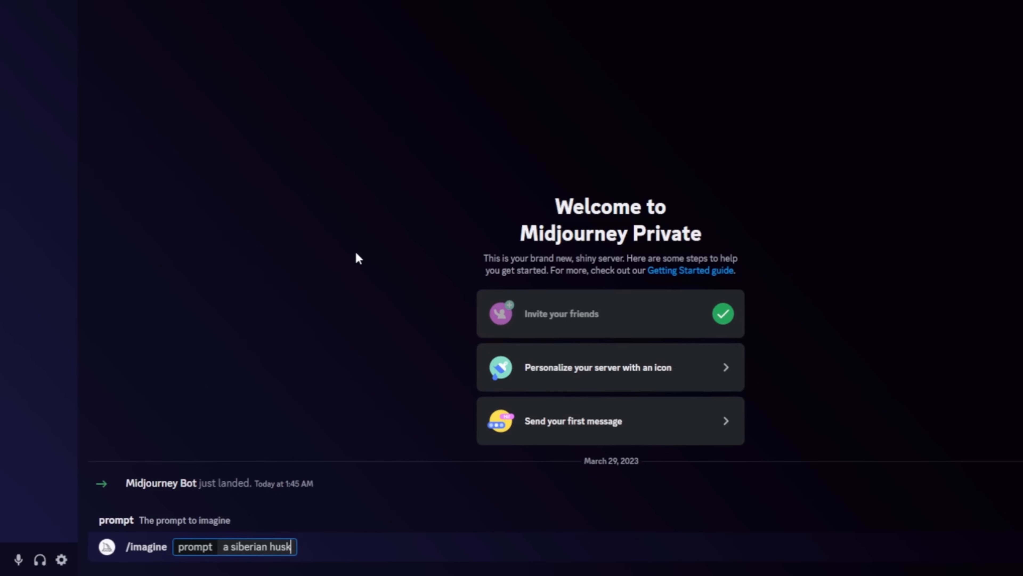
type("y in a tundra")
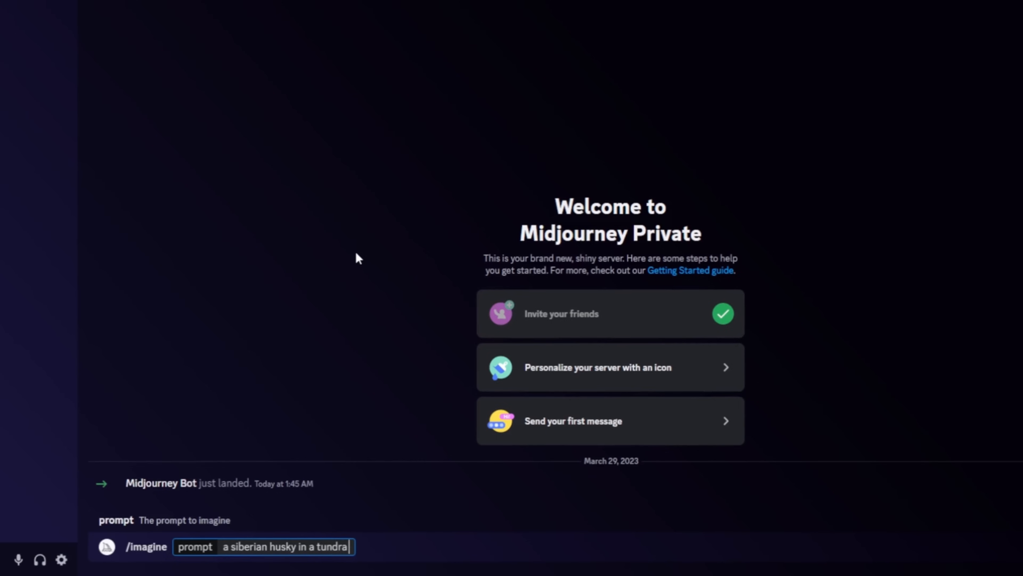
type(" with ice")
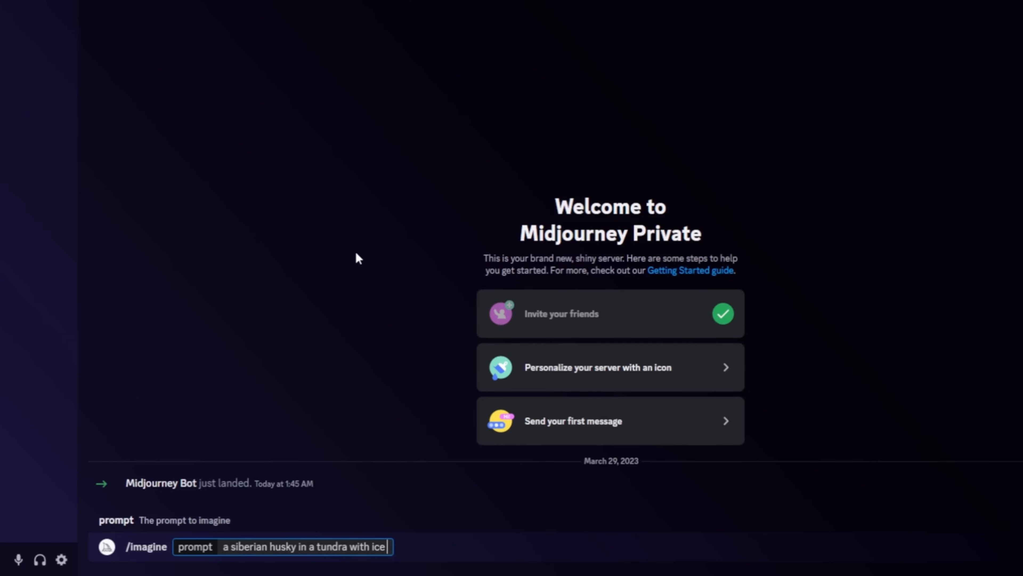
type(" and sn")
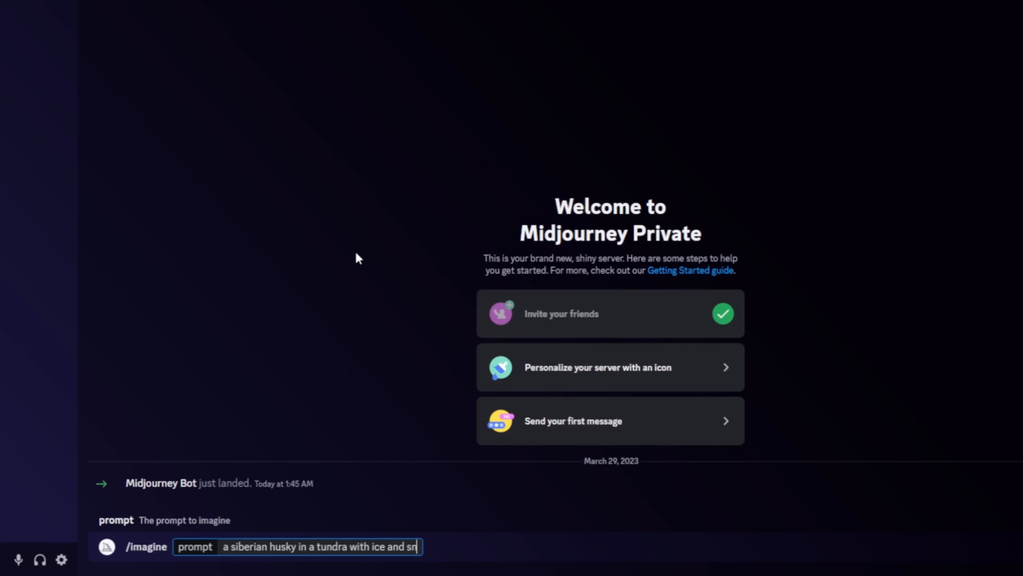
type("owflakes,")
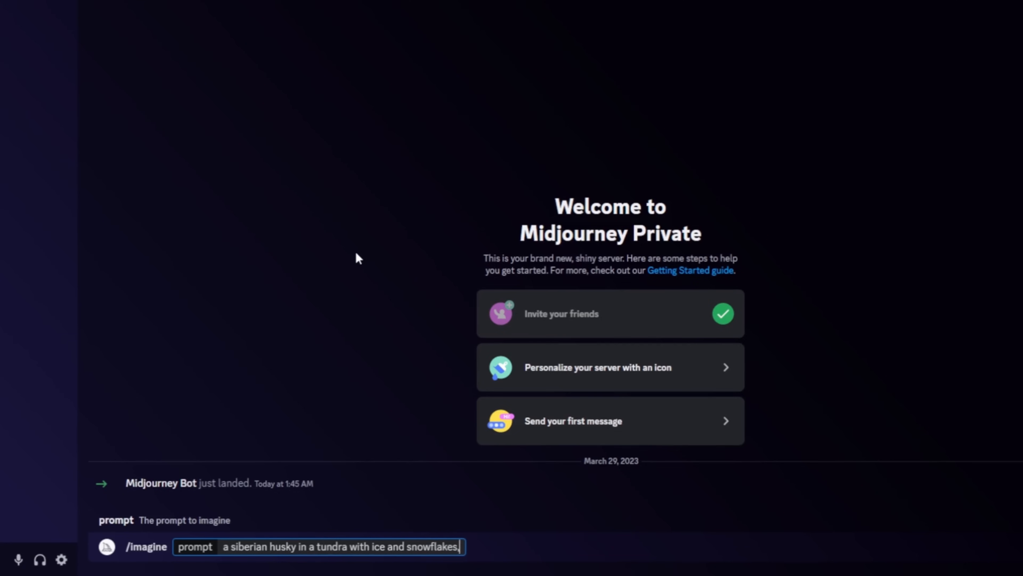
Step: Finish the husky prompt with "make it intense, shadowy, vibrant, exciting" and submit the /imagine command
type(" make it inte")
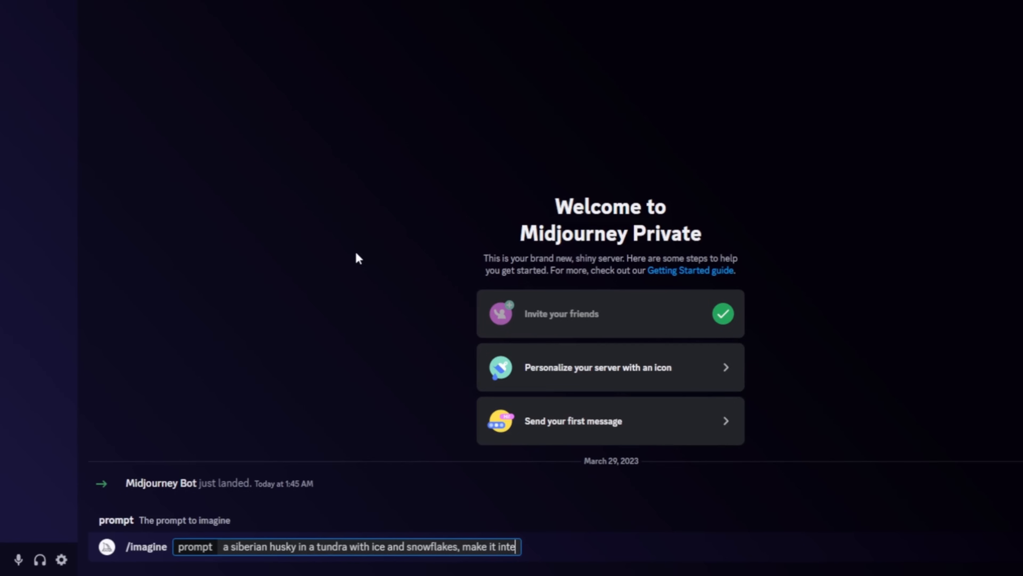
type("nse, shad")
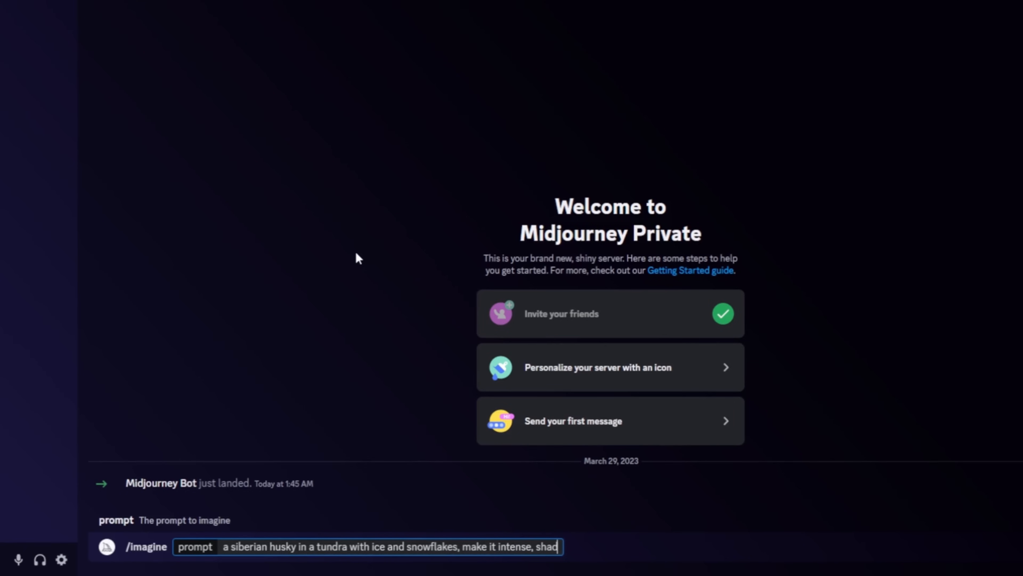
type("owy, v")
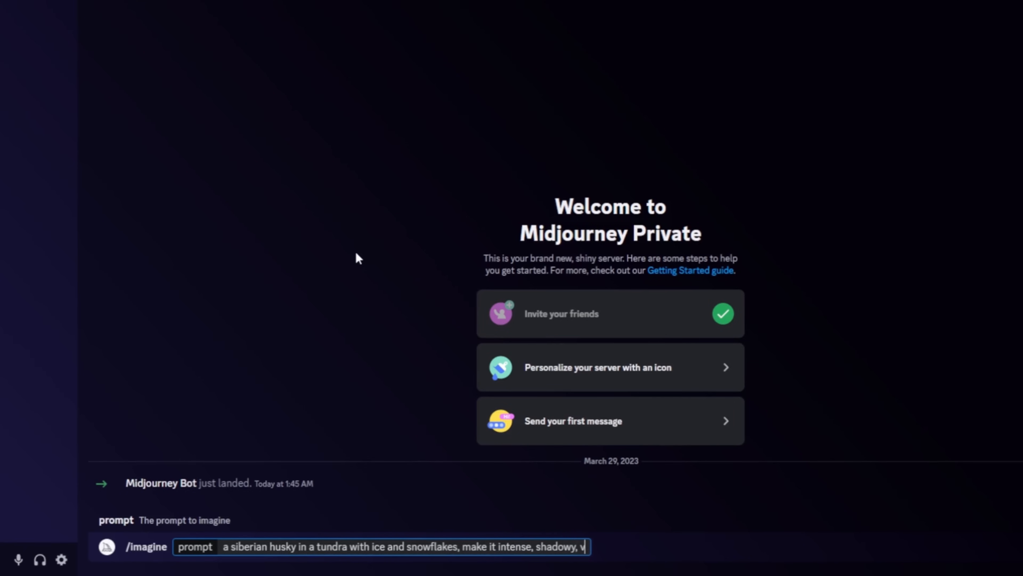
type("ibrant")
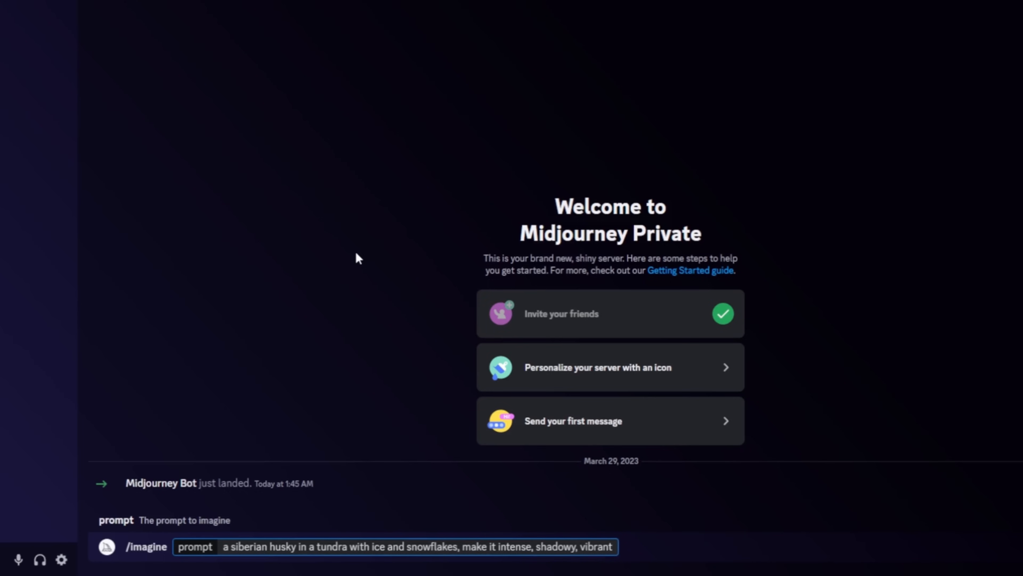
type(", excitign")
key("BackSpace")
key("BackSpace")
key("BackSpace")
key("BackSpace")
type("ting")
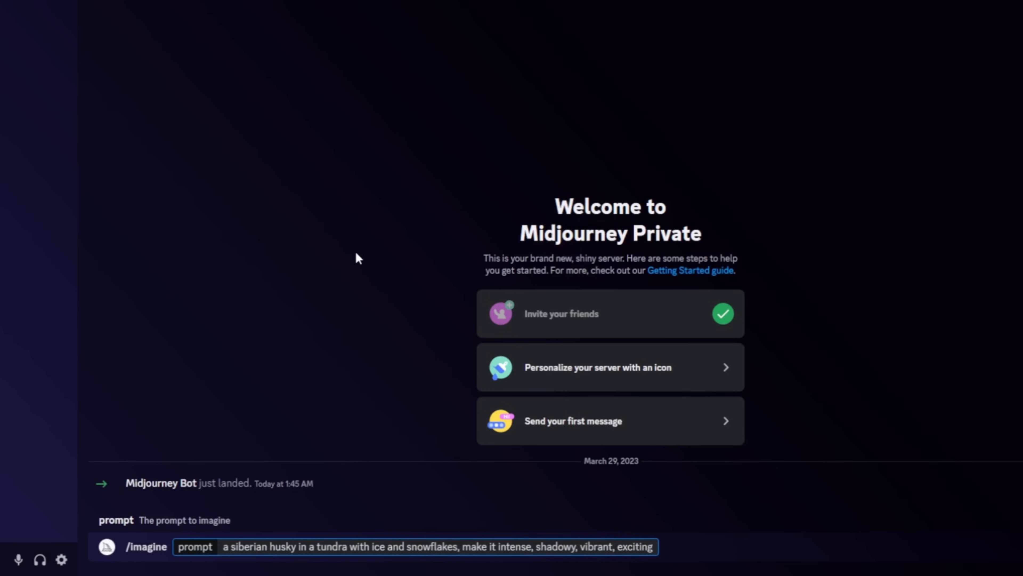
key("Return")
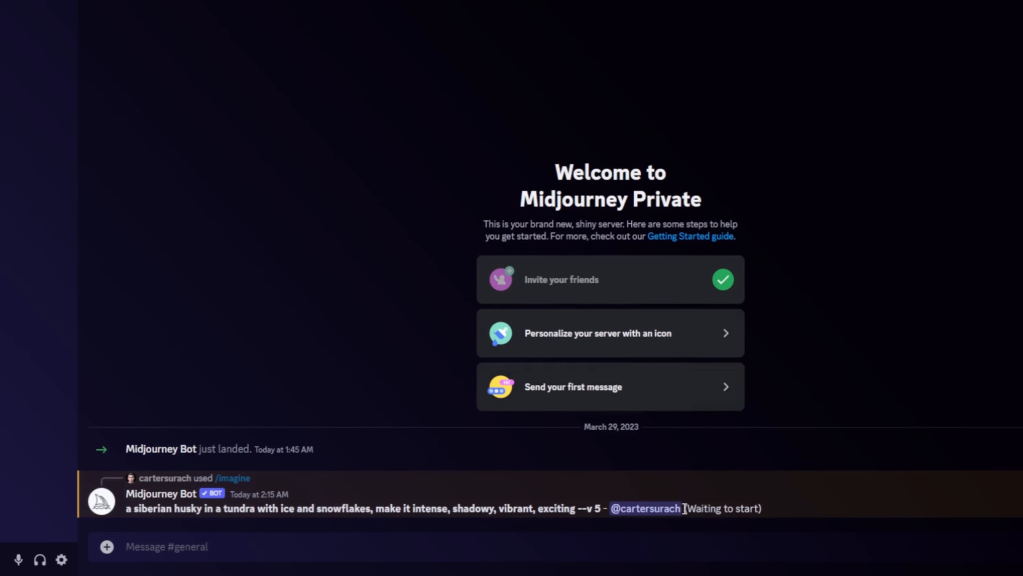
Step: Highlight the job status following the husky prompt in the bot's message to check the generation progress
left_click_drag(684, 510, 755, 508)
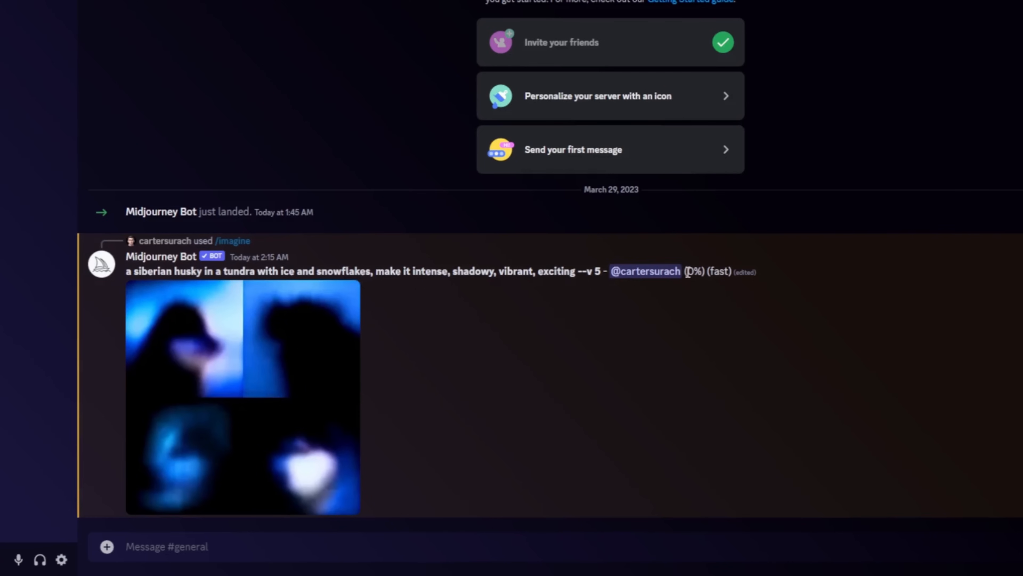
left_click_drag(687, 273, 733, 269)
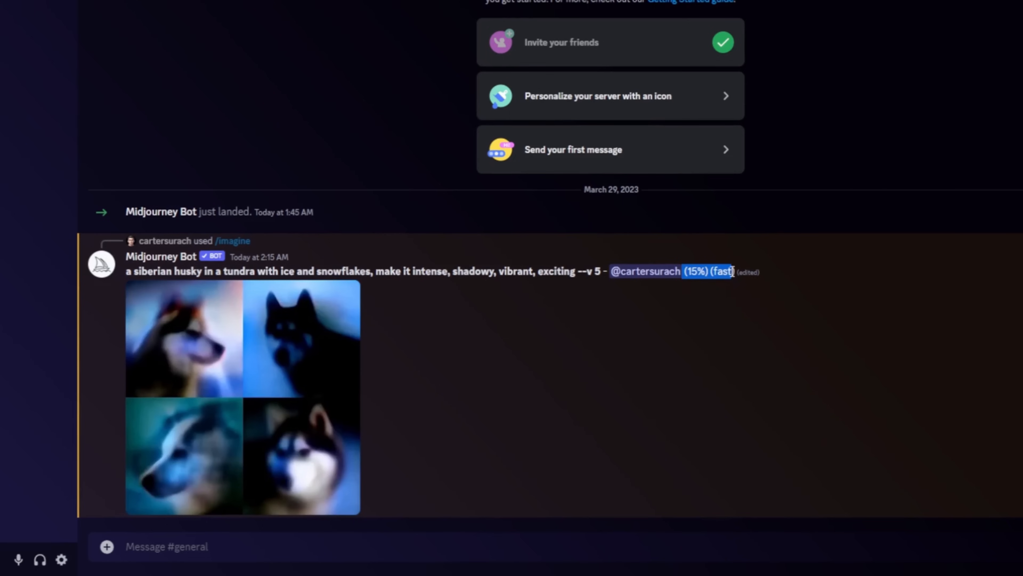
left_click(718, 333)
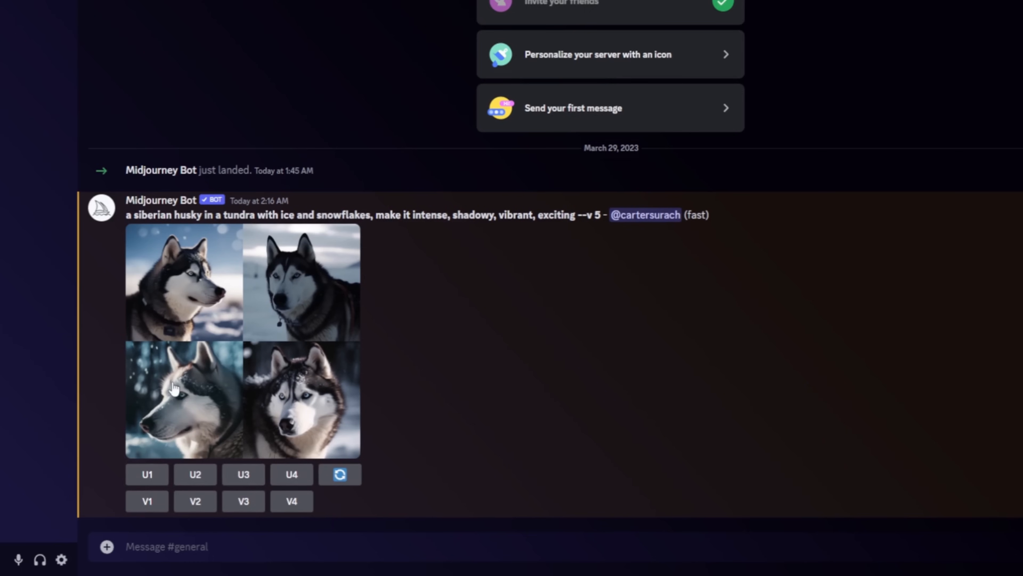
Step: Upscale the third husky image and open the result at full size in the web browser, checking its save options
left_click(244, 475)
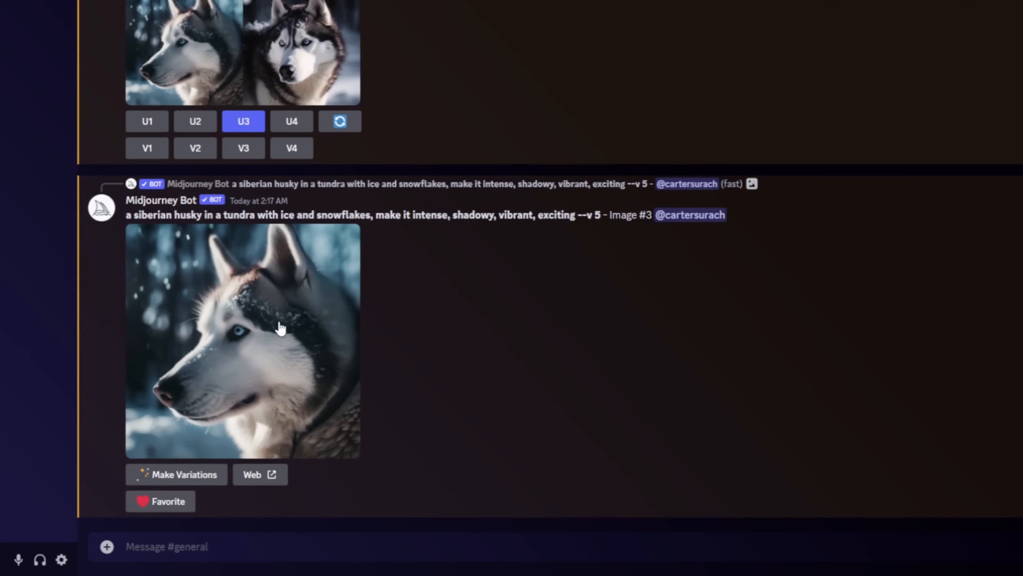
right_click(263, 322)
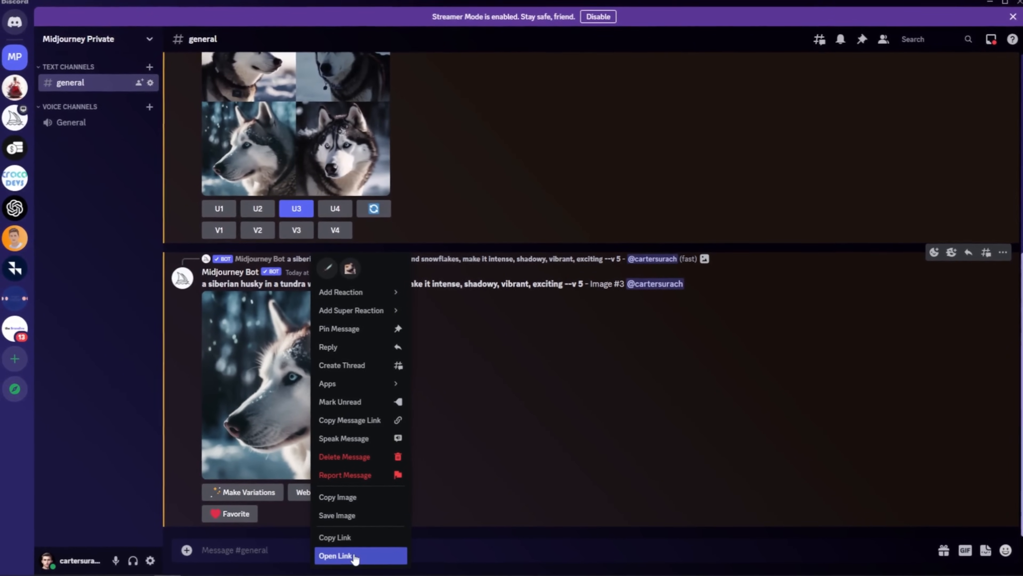
left_click(355, 556)
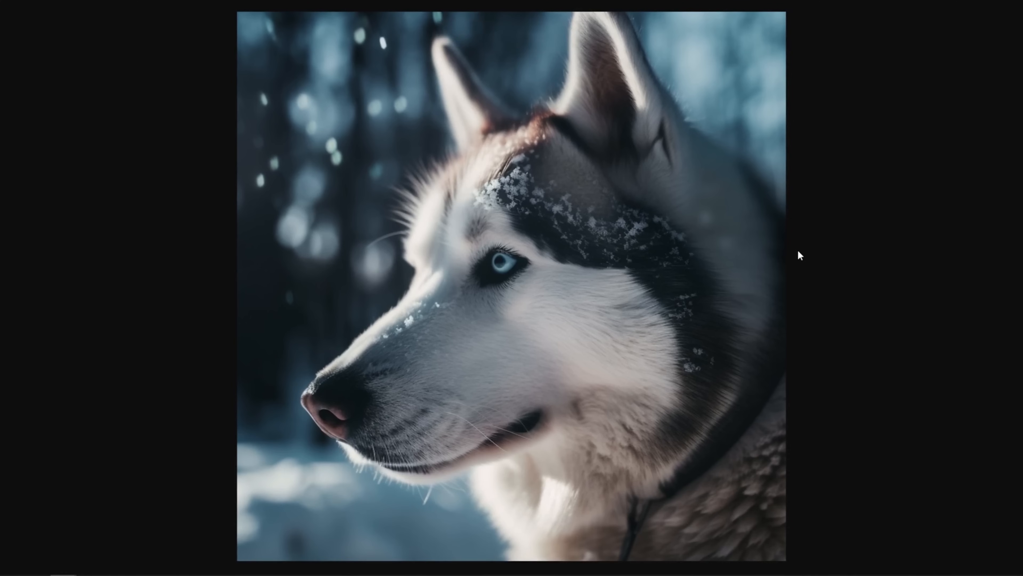
right_click(487, 167)
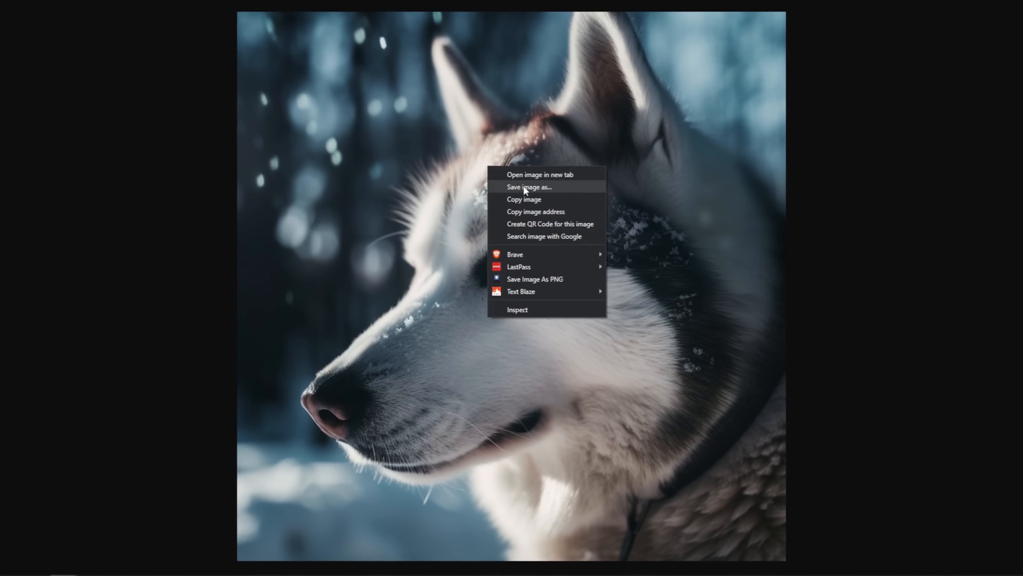
left_click(673, 211)
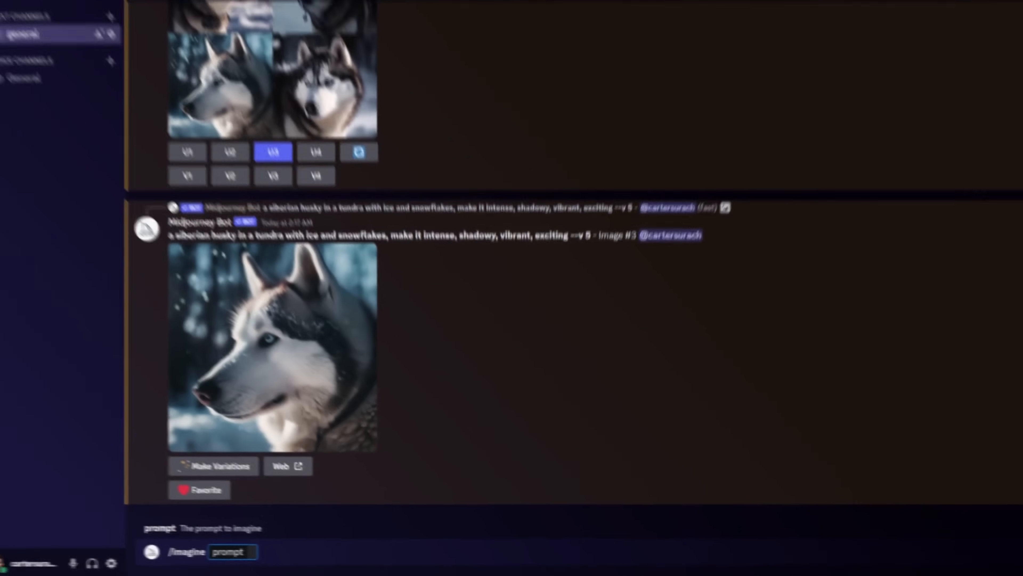
Step: Generate images with /imagine from the prompt "cows graizing in a grassy pasture in the style of japenese lofi, 64 bit, shadows and lighting"
type("cows g")
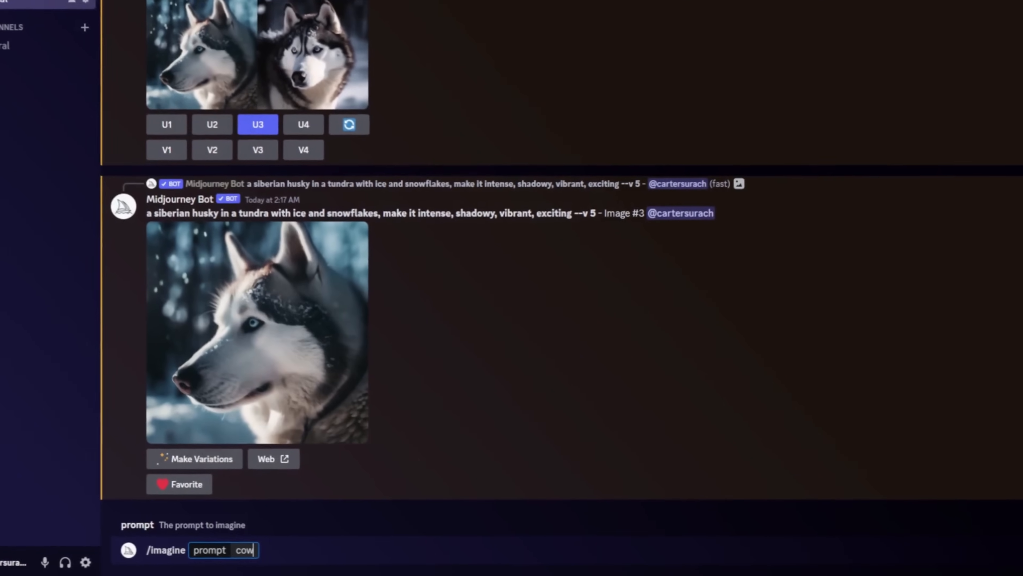
type("raizing in a")
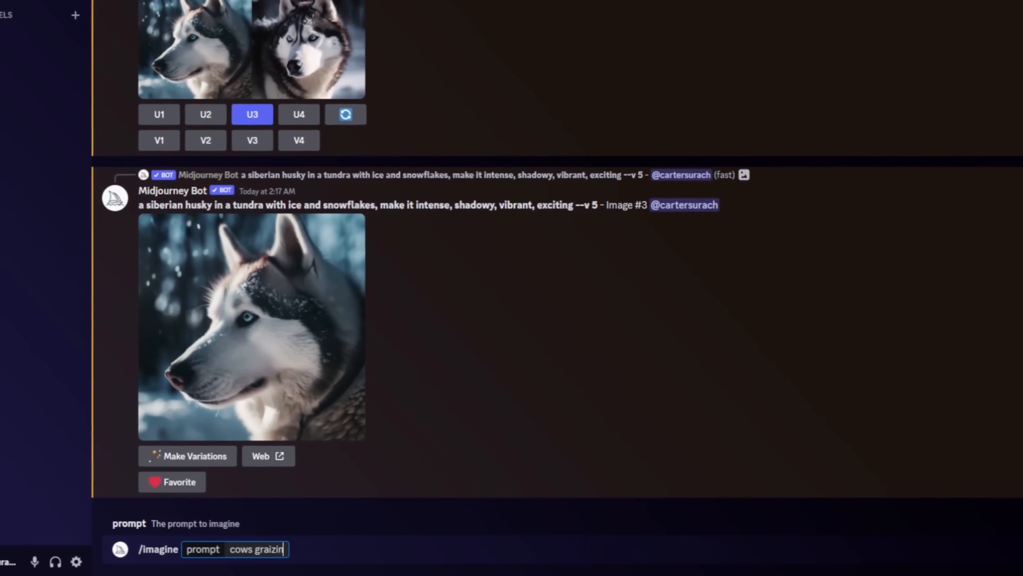
type(" gras")
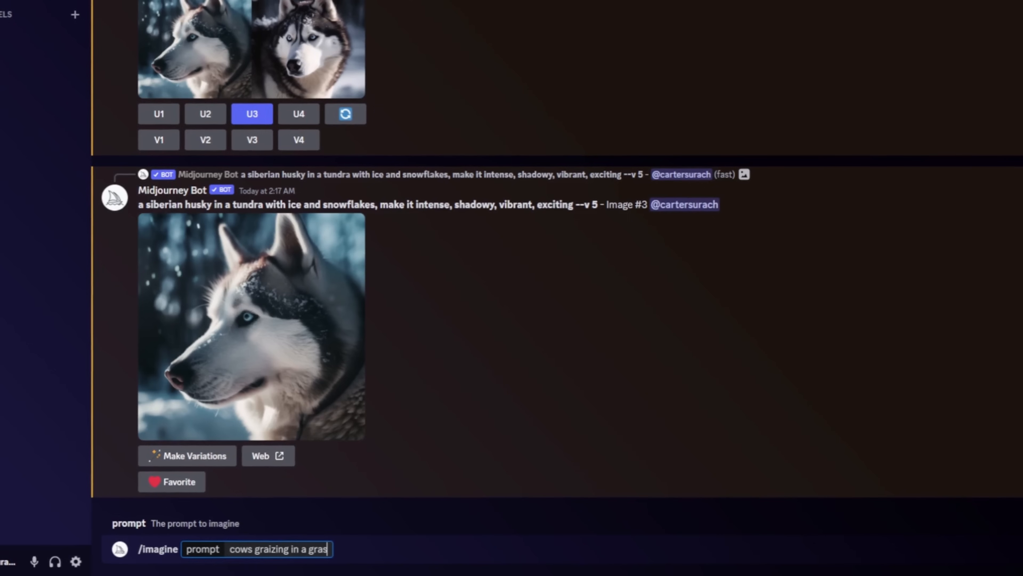
type("sy pasture")
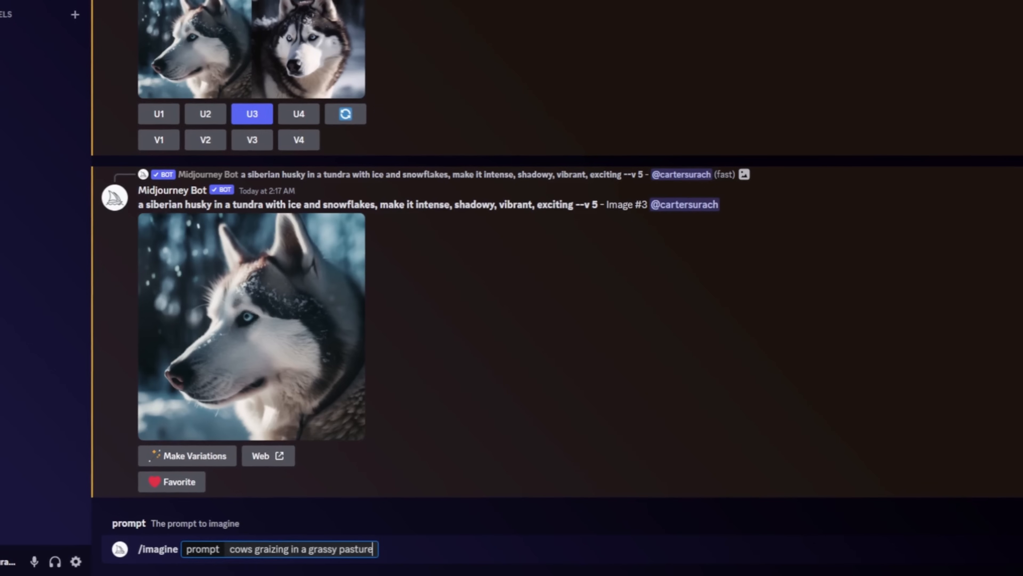
type(" in the st")
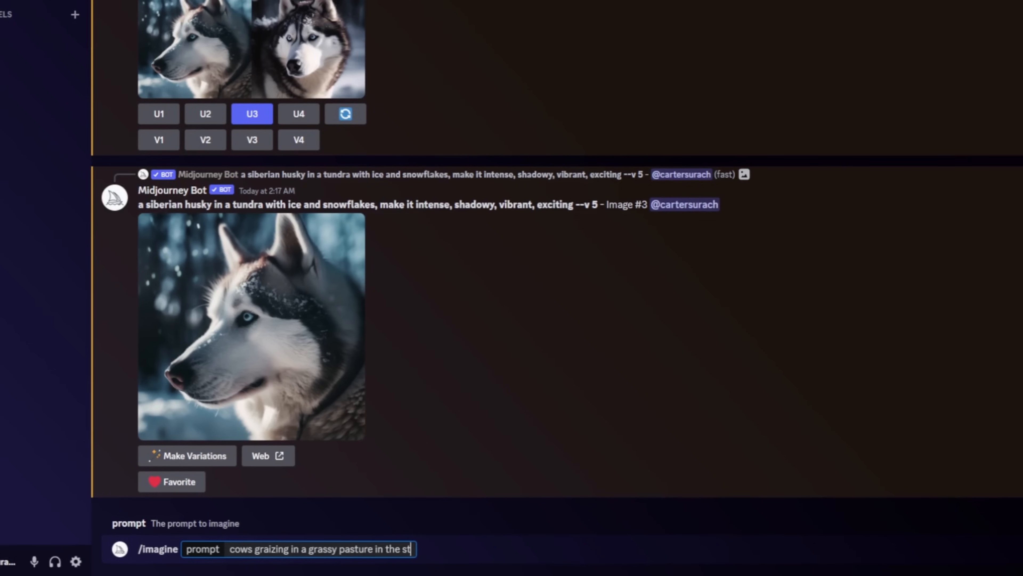
type("yle of japenese ")
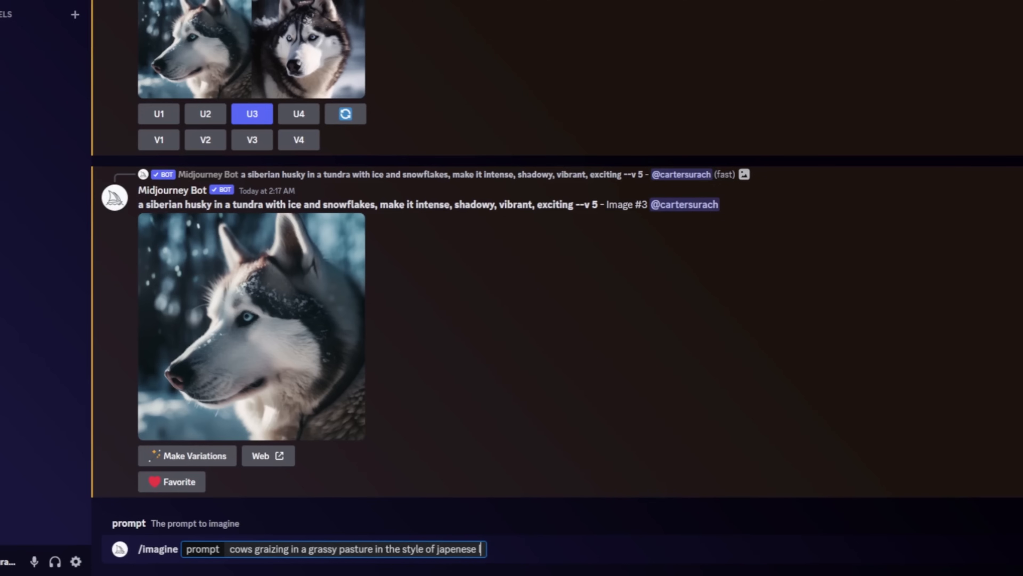
type("lofi, 64")
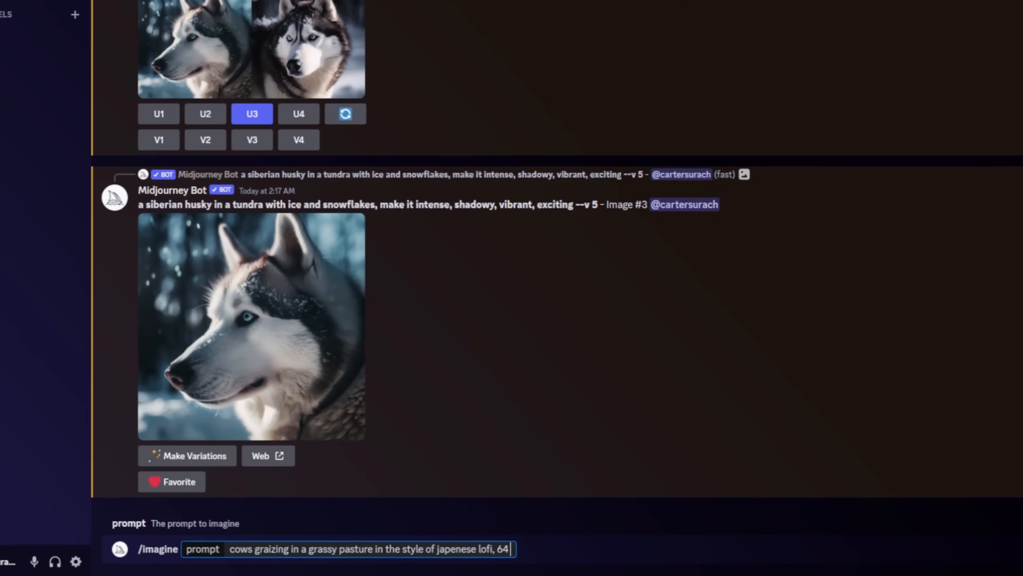
type(" bit, showds")
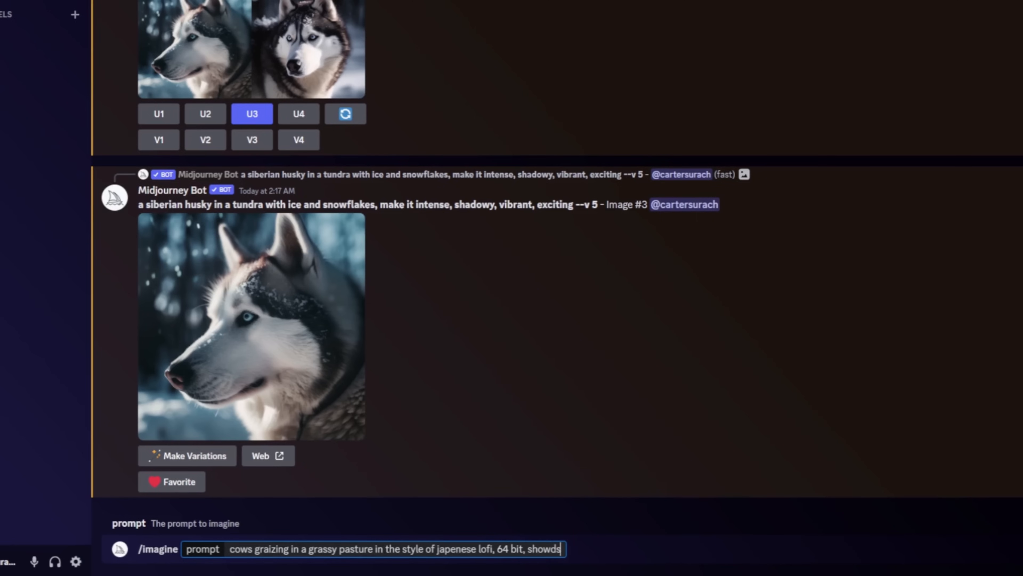
key("BackSpace")
key("BackSpace")
key("BackSpace")
type("adows and lighting")
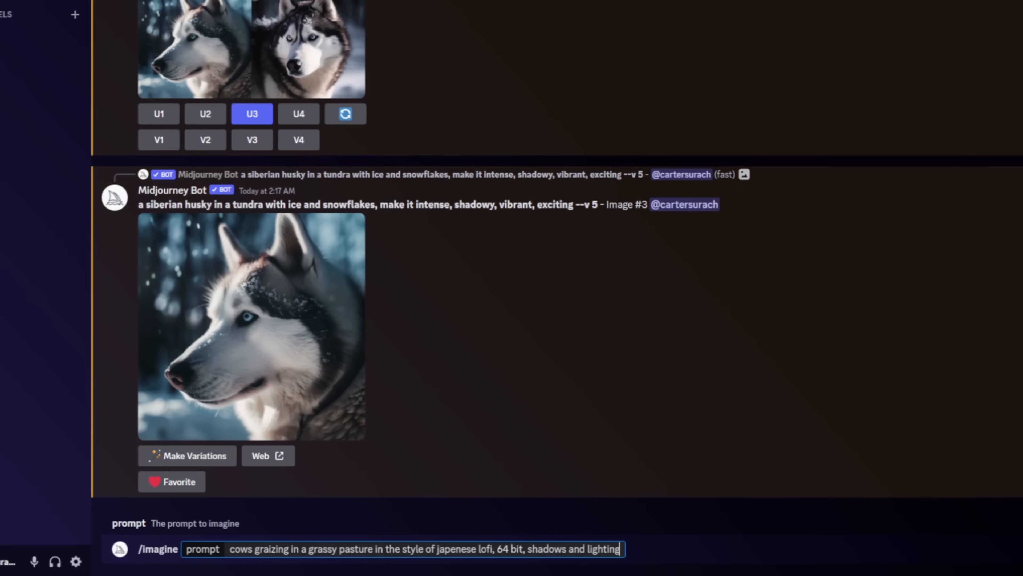
key("Return")
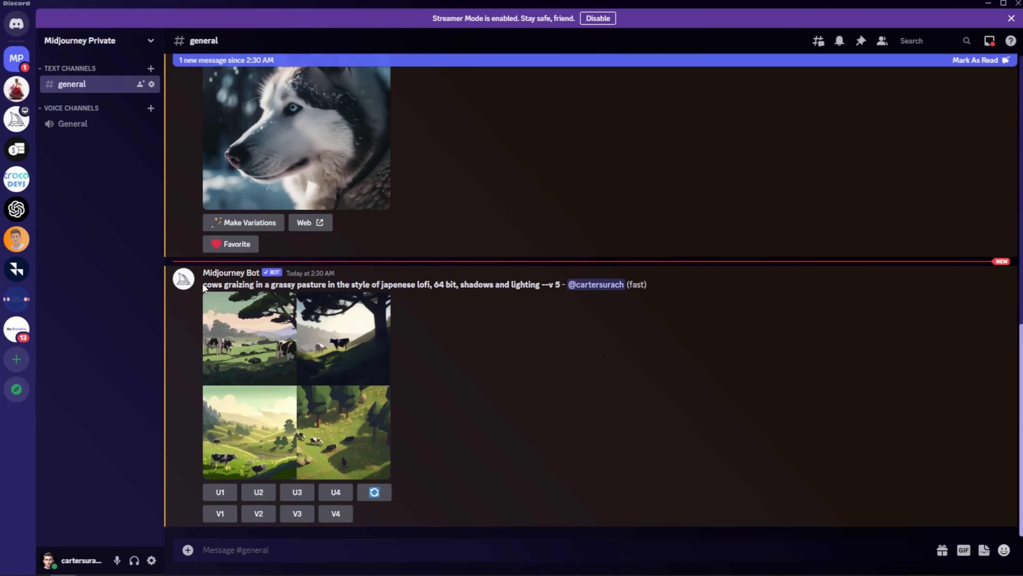
Step: Copy the cow prompt text without "--v 5" from the bot's message and paste it into a new /imagine command
left_click_drag(204, 287, 539, 285)
right_click(539, 285)
left_click(556, 301)
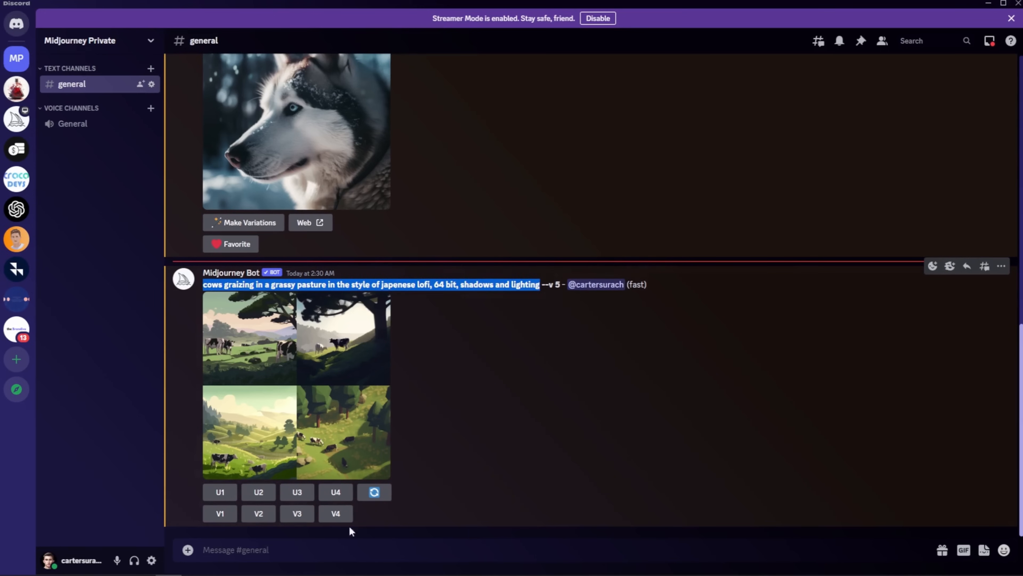
left_click(328, 540)
type("/")
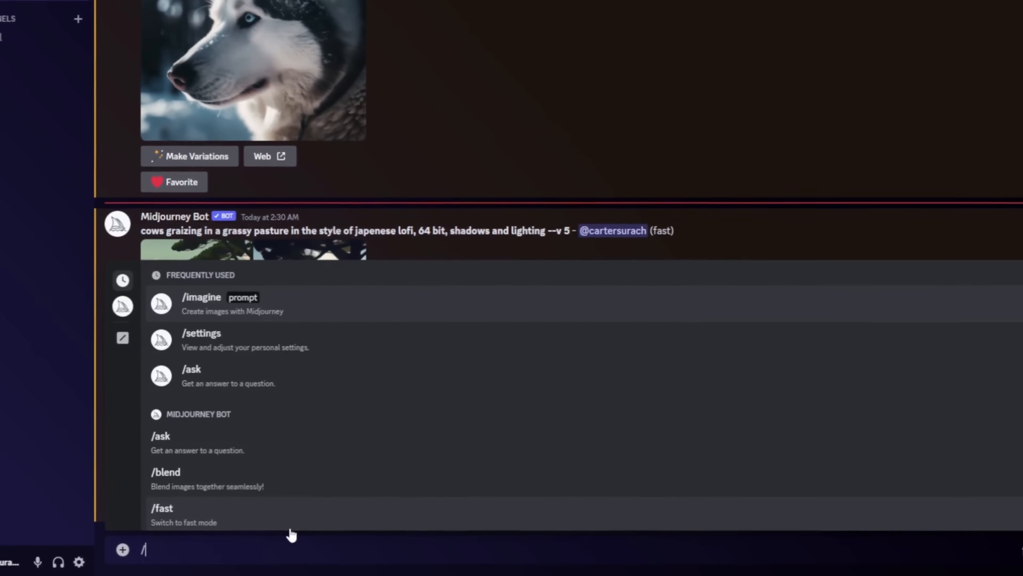
type("ima")
key("Tab")
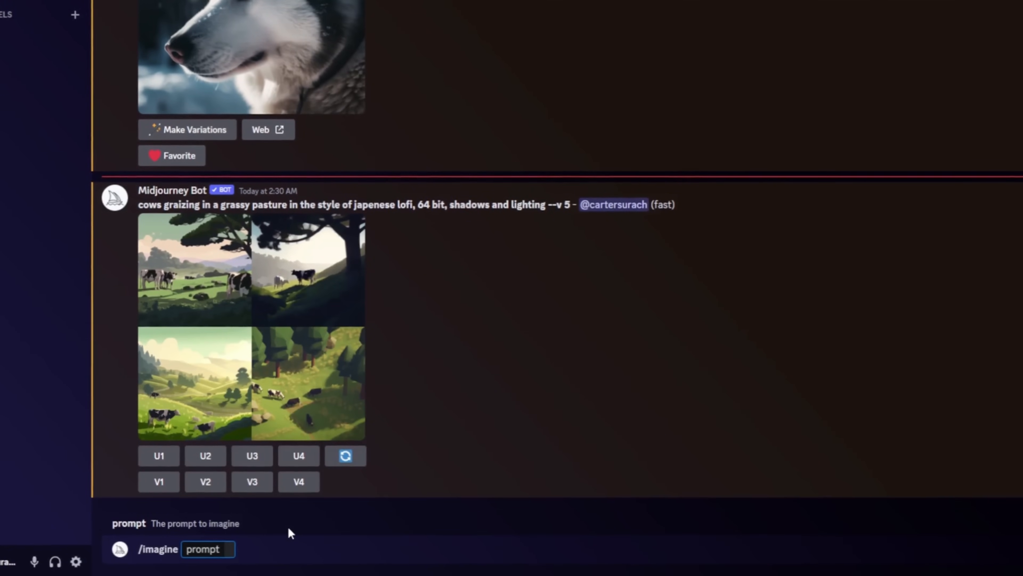
key("ctrl+v")
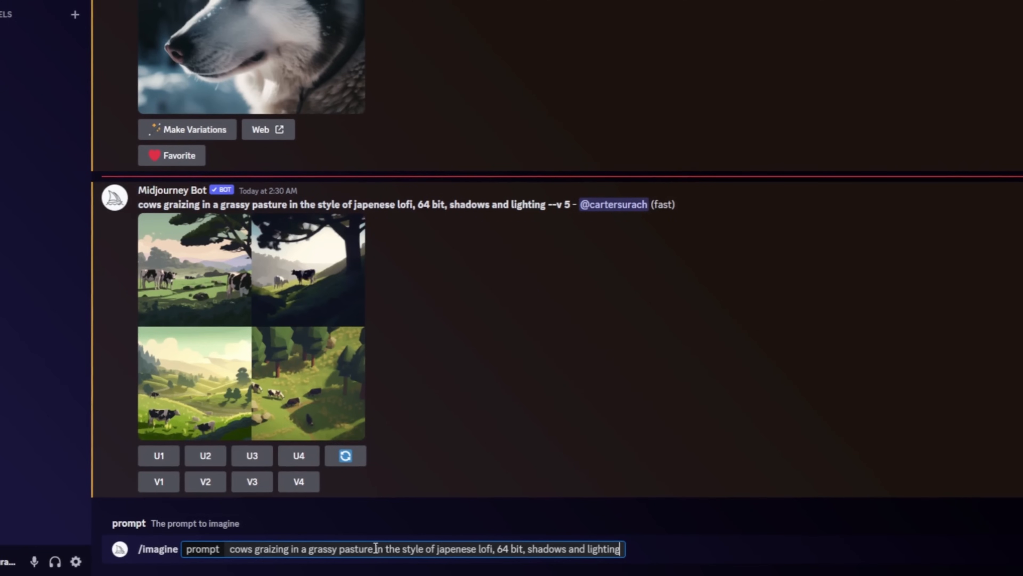
Step: Replace the prompt's style description with "taken on a canon 80d with a wide angle lense at blue hour, cinematic, epic, moonlight" and generate the images
left_click_drag(374, 549, 623, 545)
key("BackSpace")
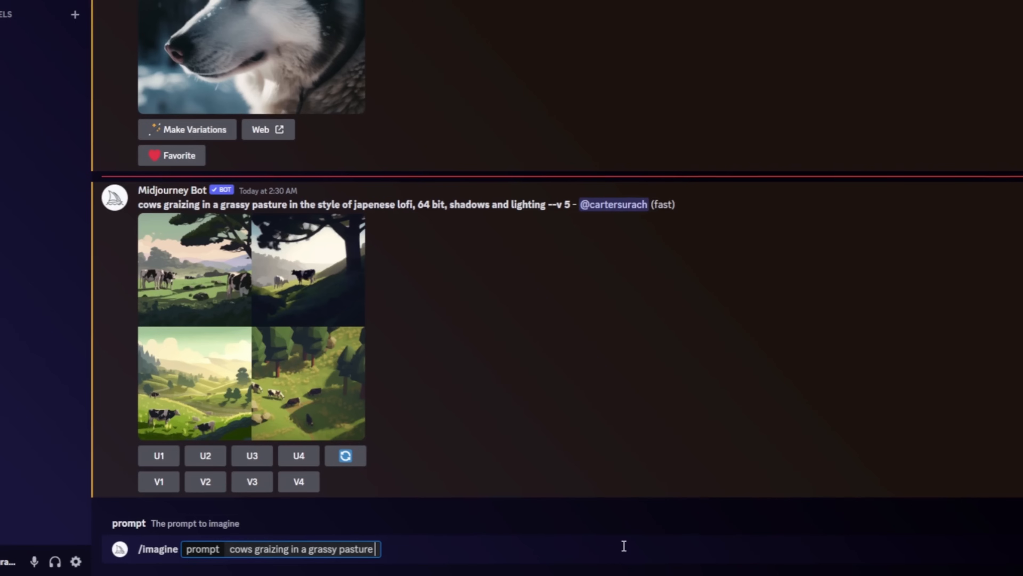
type("taken on")
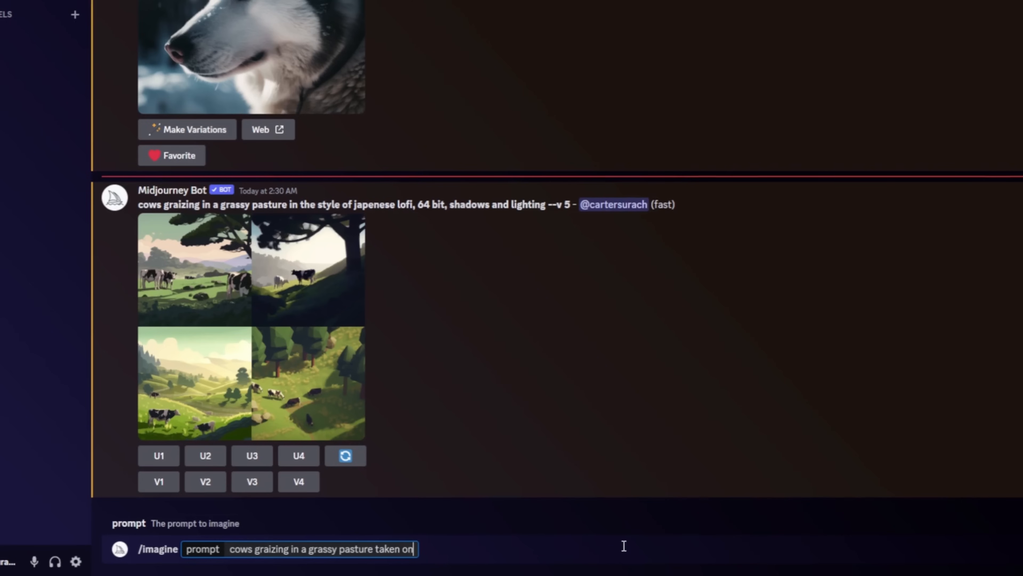
type(" a canon ")
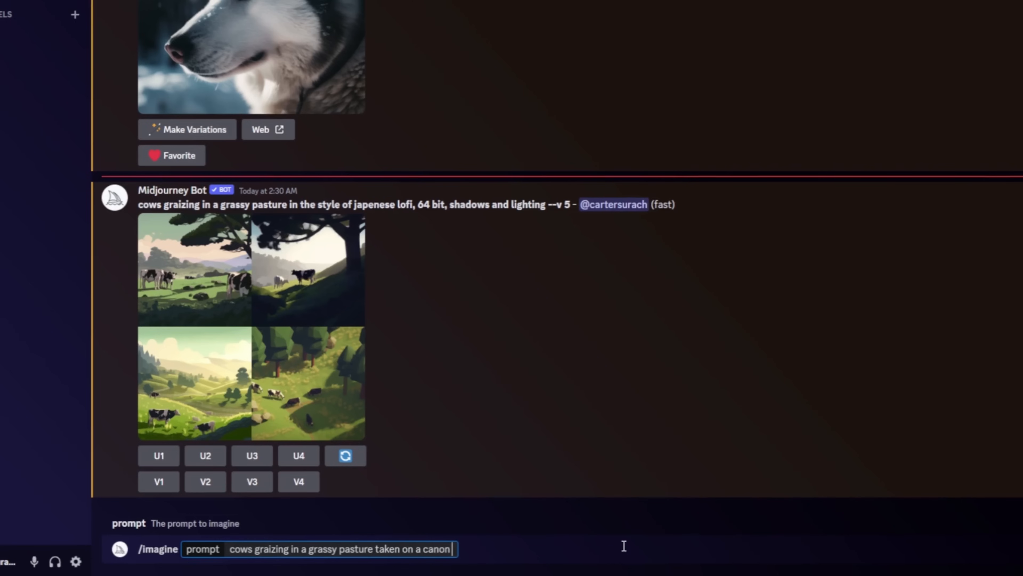
type("80d with a wide ang")
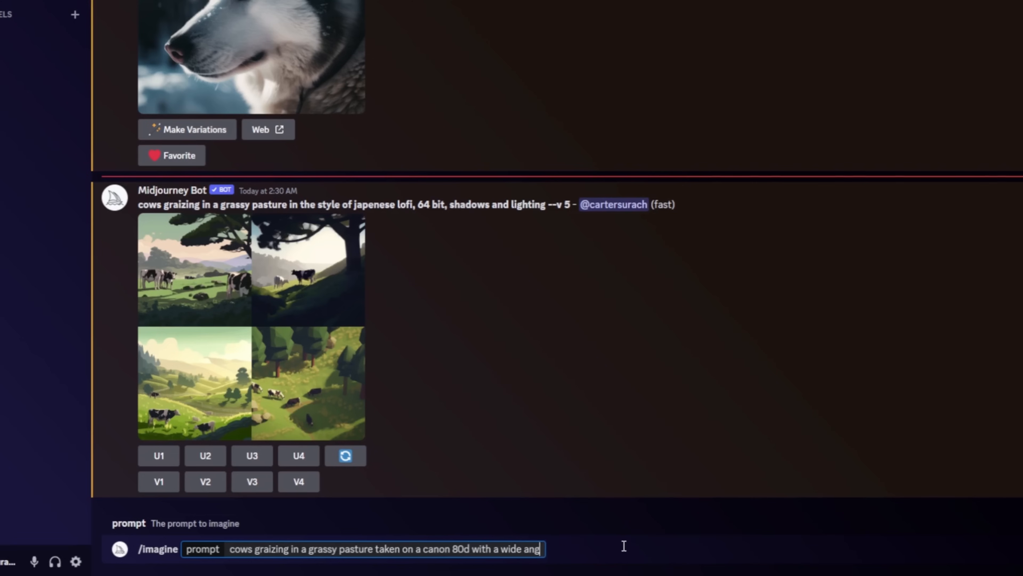
type("le lense at ")
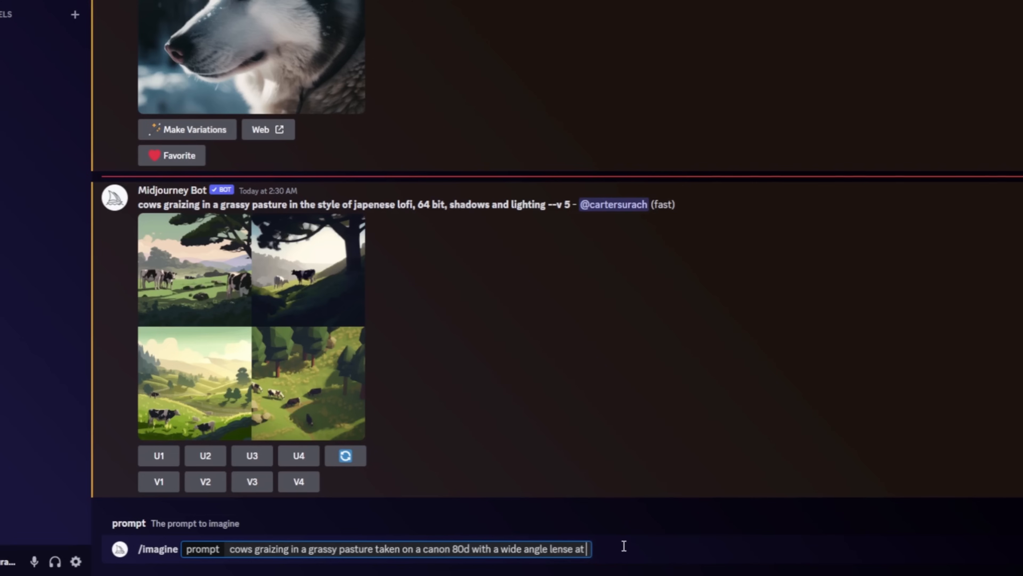
type("blue hour, cinemt")
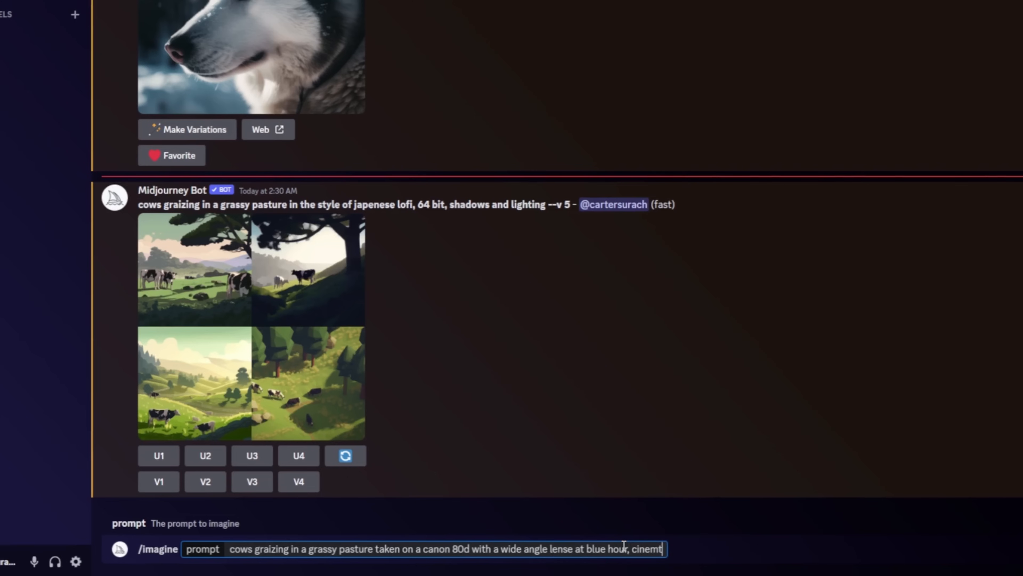
key("BackSpace")
type("atic, epic,")
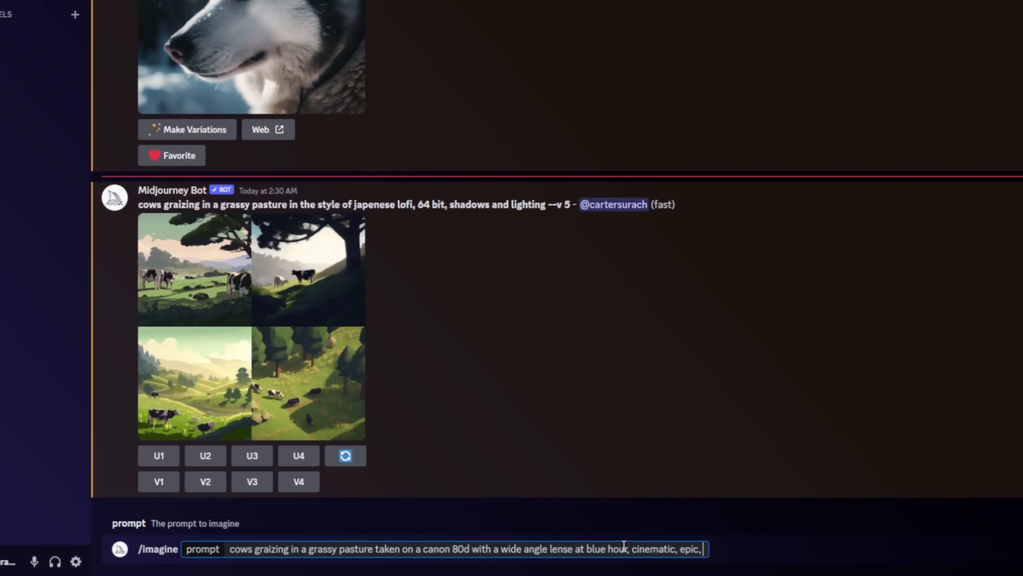
type(" moonlight")
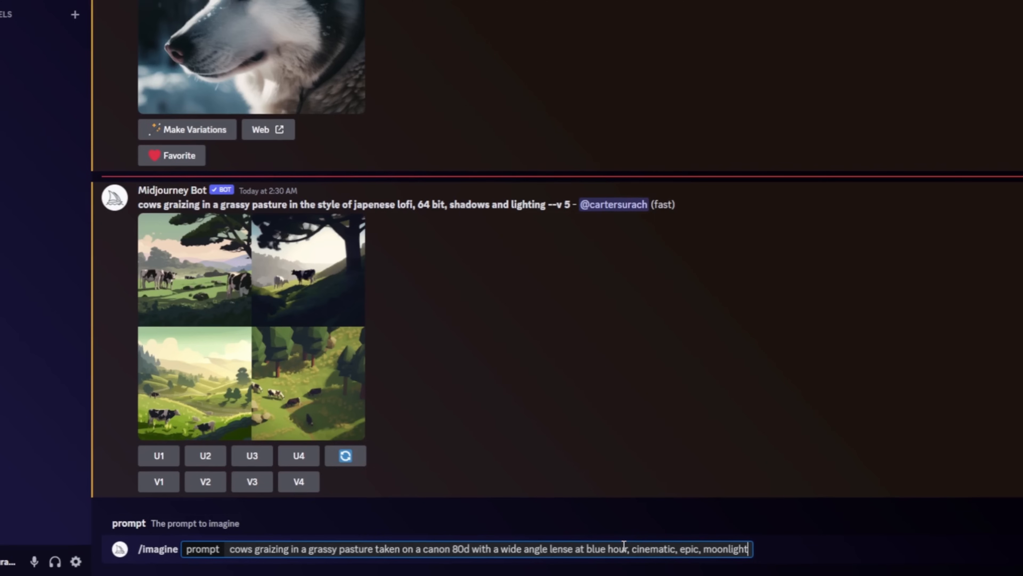
key("Return")
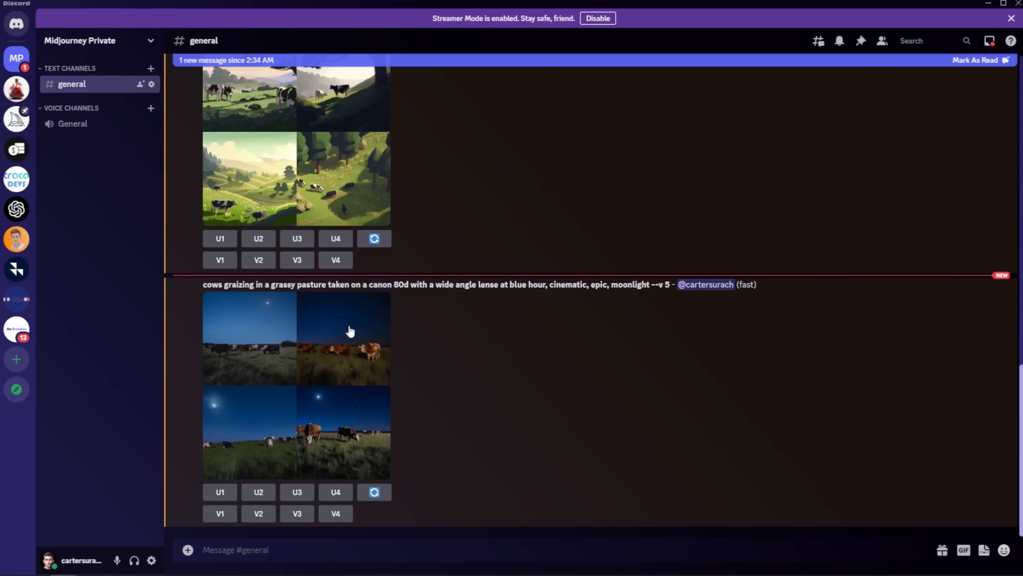
Step: Highlight "cows graizing in a grassy pasture" in the lofi prompt and in the canon 80d prompt to compare their shared wording
scroll(247, 201, "up", 4)
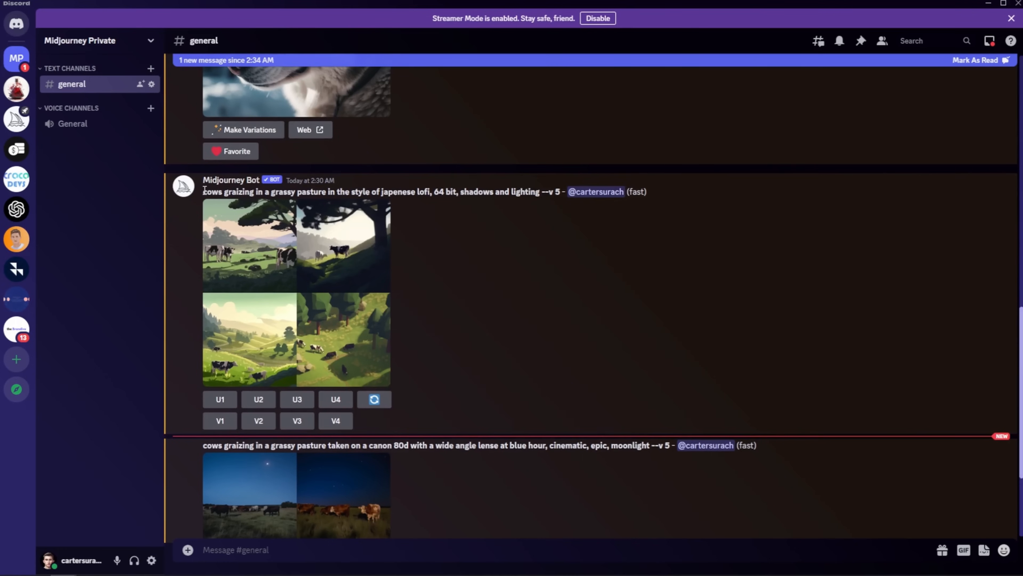
left_click_drag(205, 189, 327, 192)
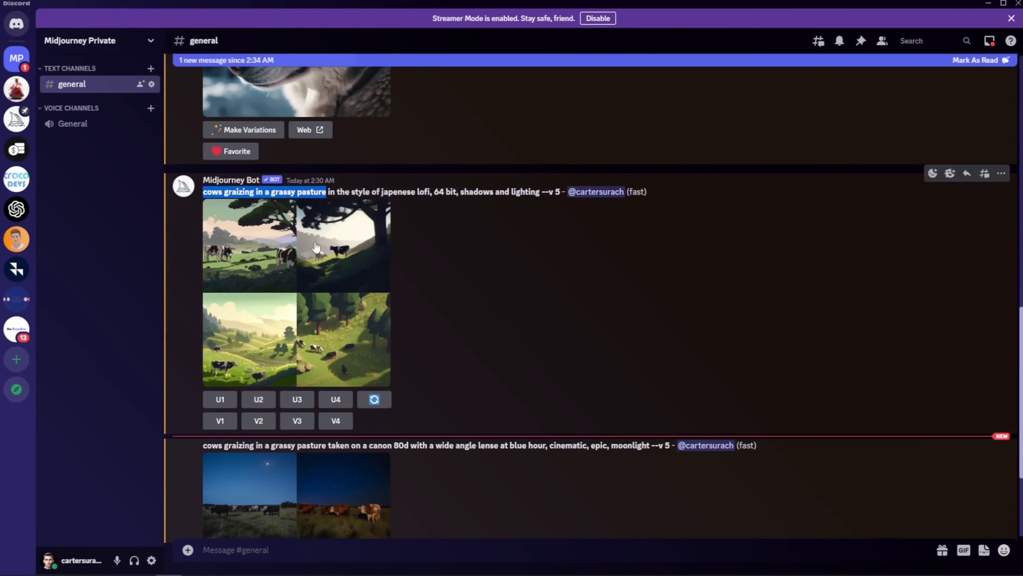
left_click_drag(204, 445, 327, 446)
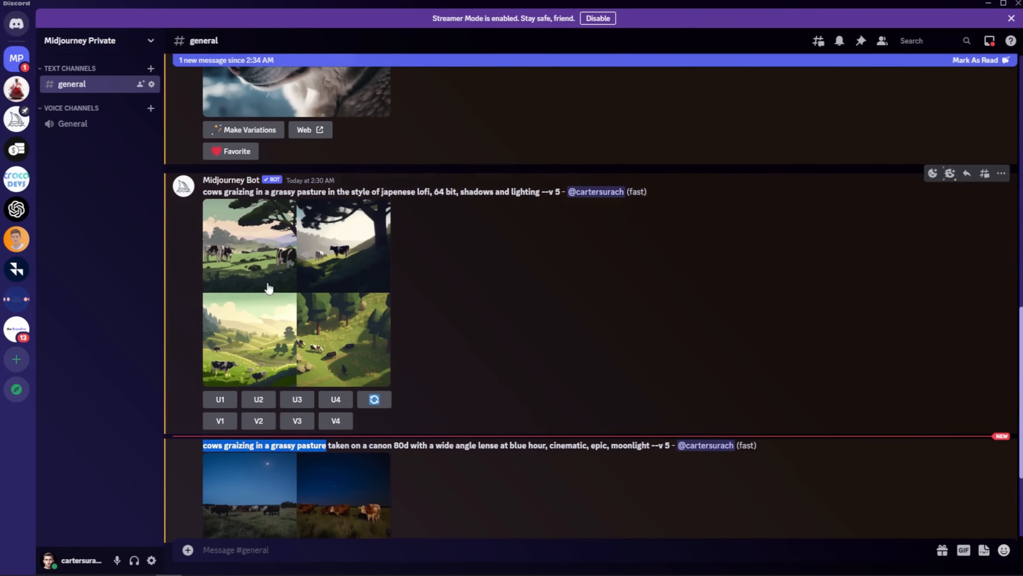
scroll(494, 328, "down", 4)
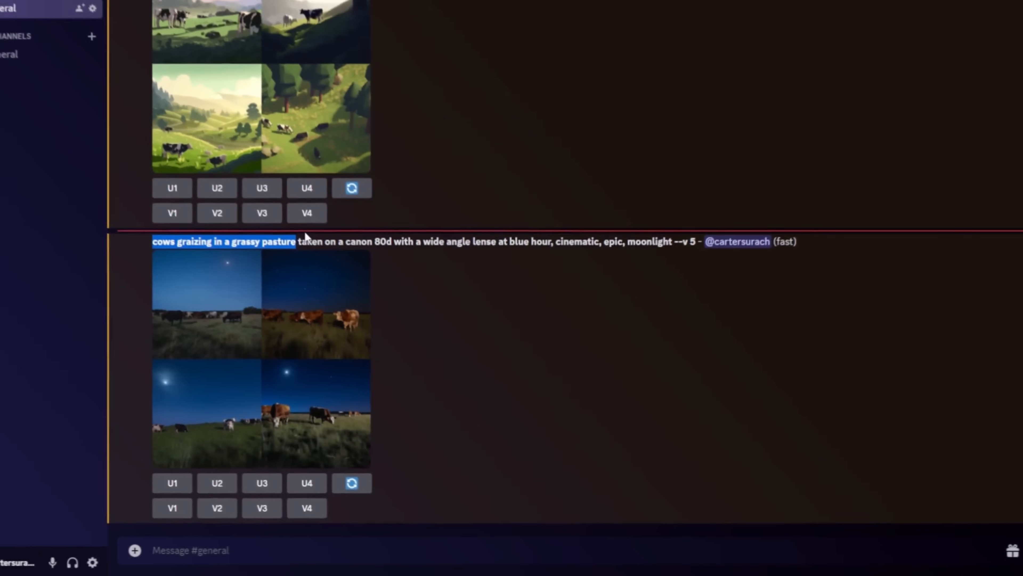
Step: Begin an /imagine prompt with "cows graizing in a grassy pasture in the style of a 3d unity render, octane render, 3d sculpture, ray trace,"
type("/imagine")
key("Tab")
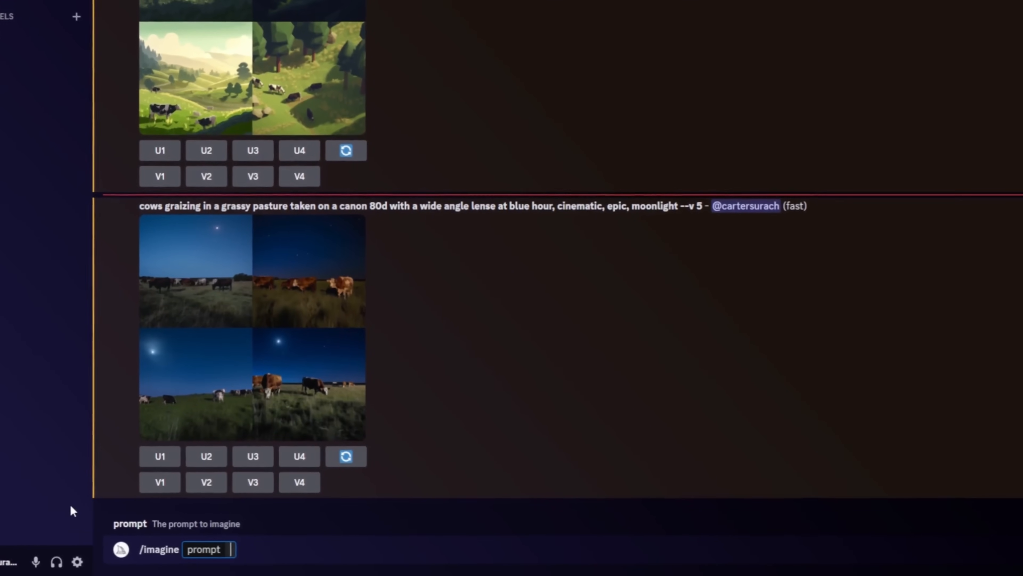
key("ctrl+v")
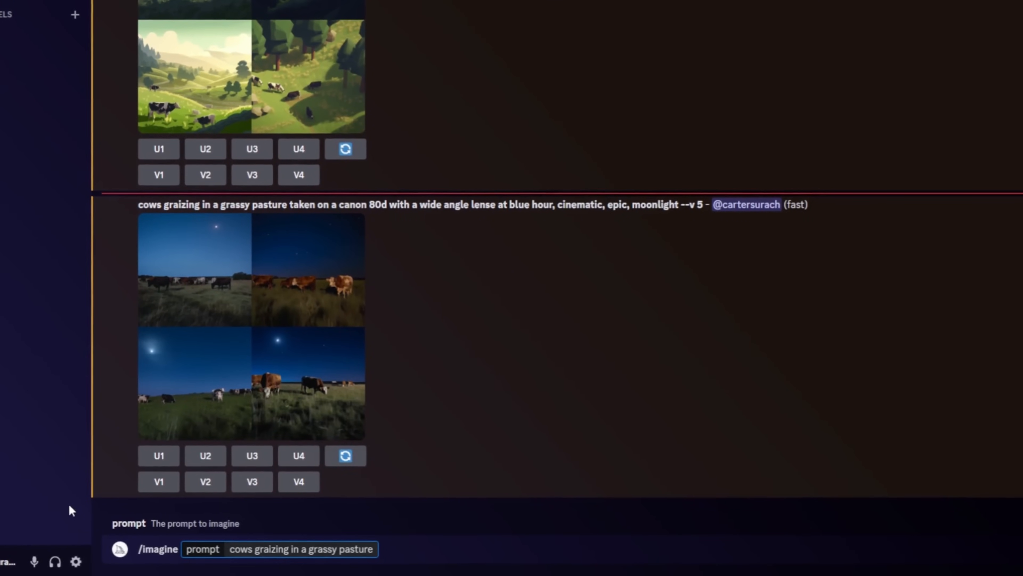
type("in the style of a 3")
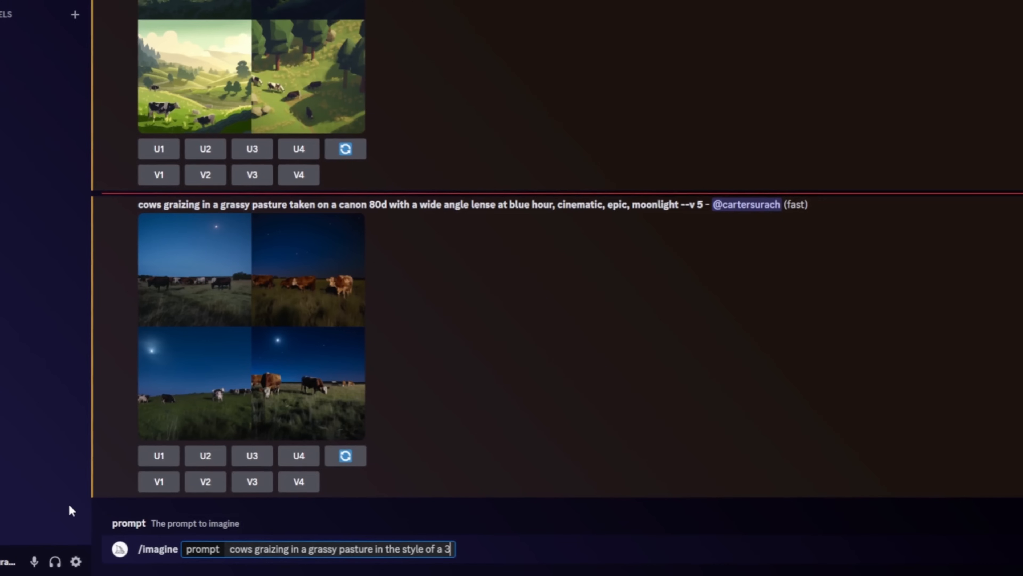
type("d unity ")
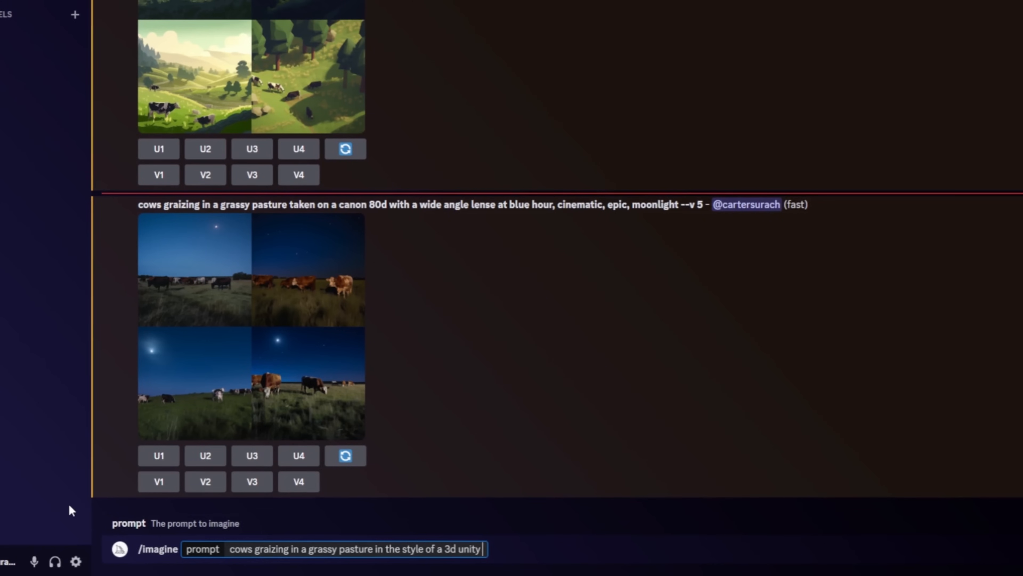
type("render")
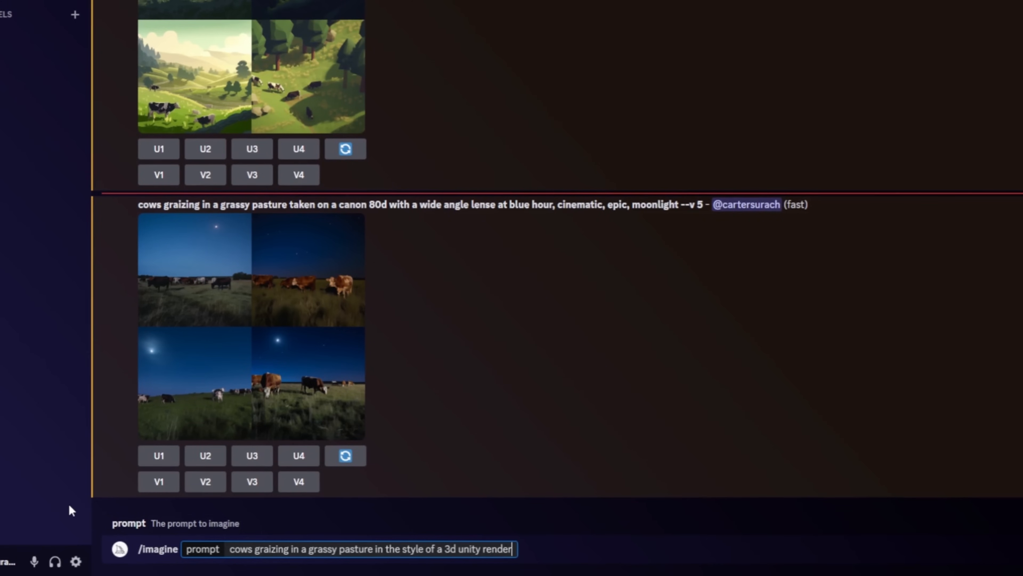
type(", octane render,")
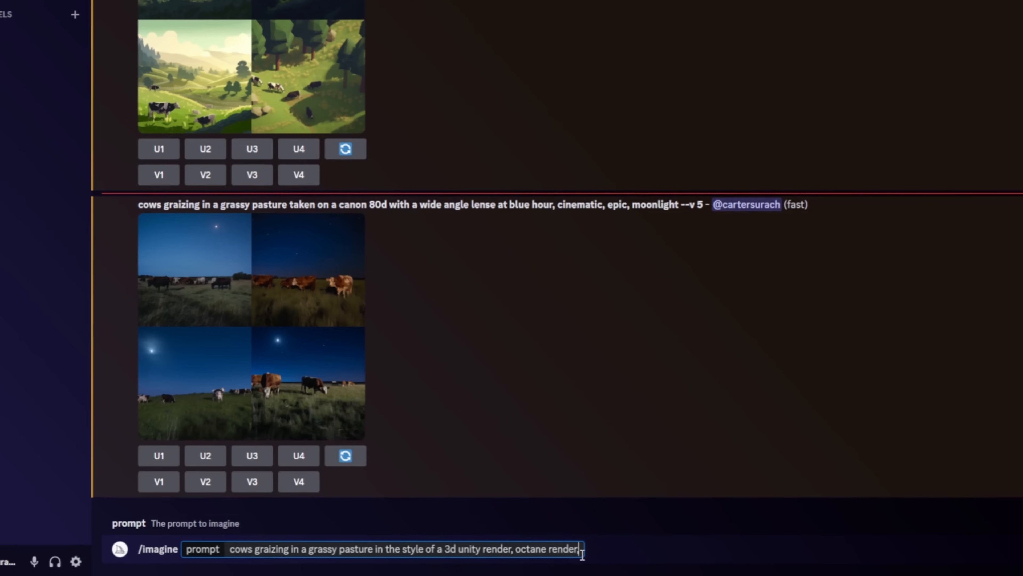
type(" 3d sculp")
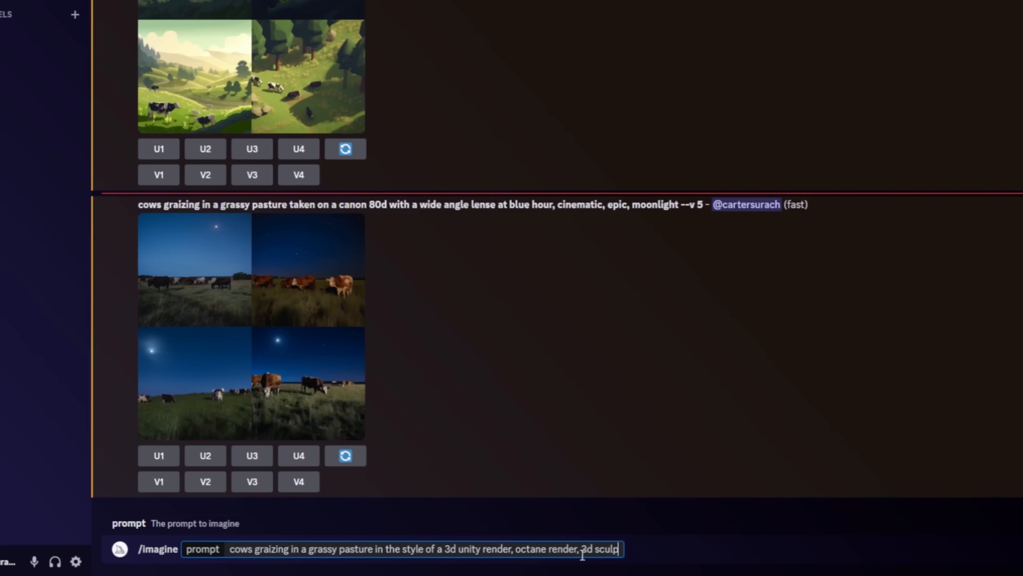
type("ture")
type(",")
type(" r")
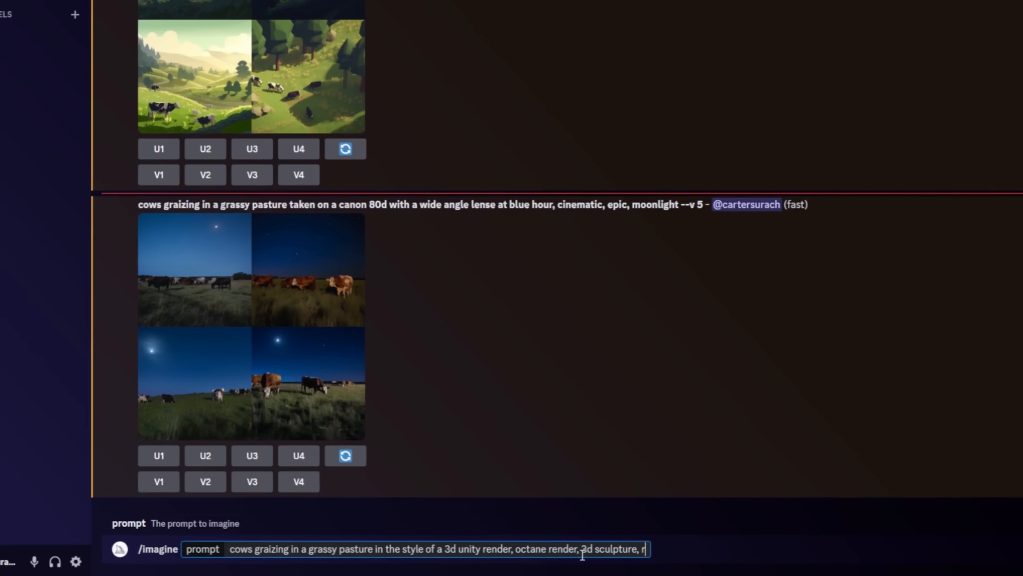
type("ay trace,")
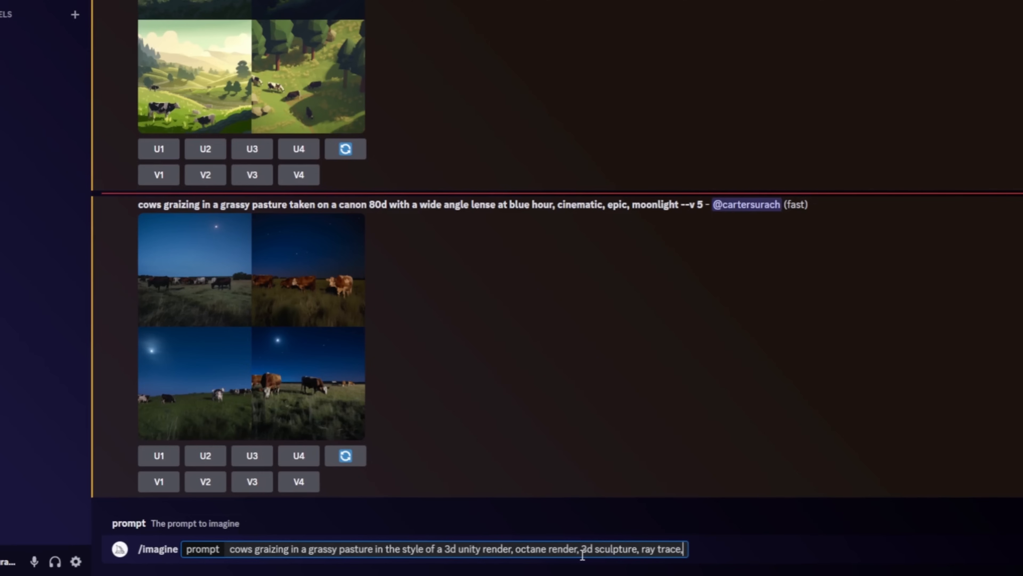
Step: Finish the 3d render prompt with "4k, dramatic light, focused, detail" and generate the images
type(" 4k, drafting")
key("BackSpace")
key("BackSpace")
key("BackSpace")
key("BackSpace")
key("BackSpace")
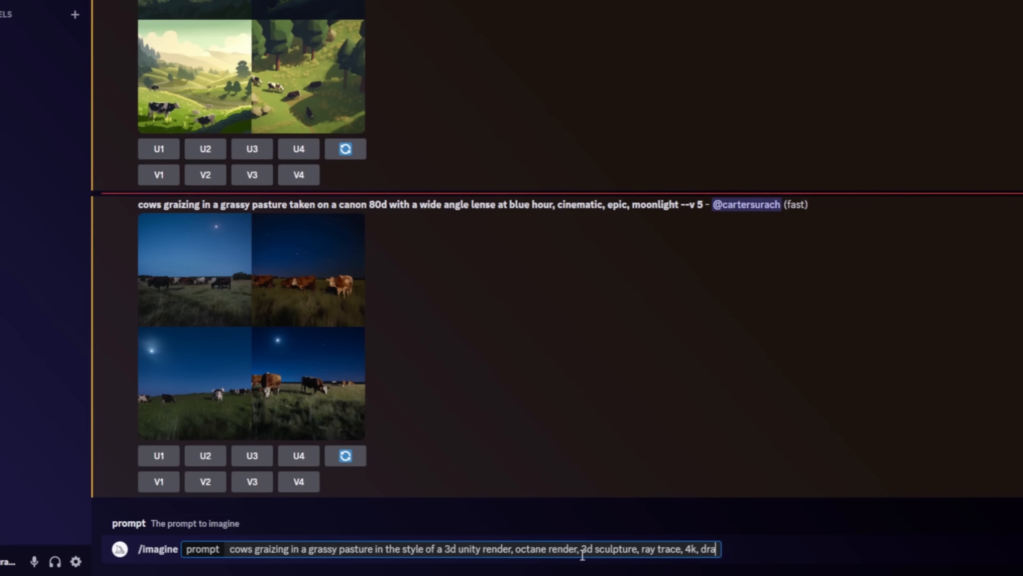
type("matic light")
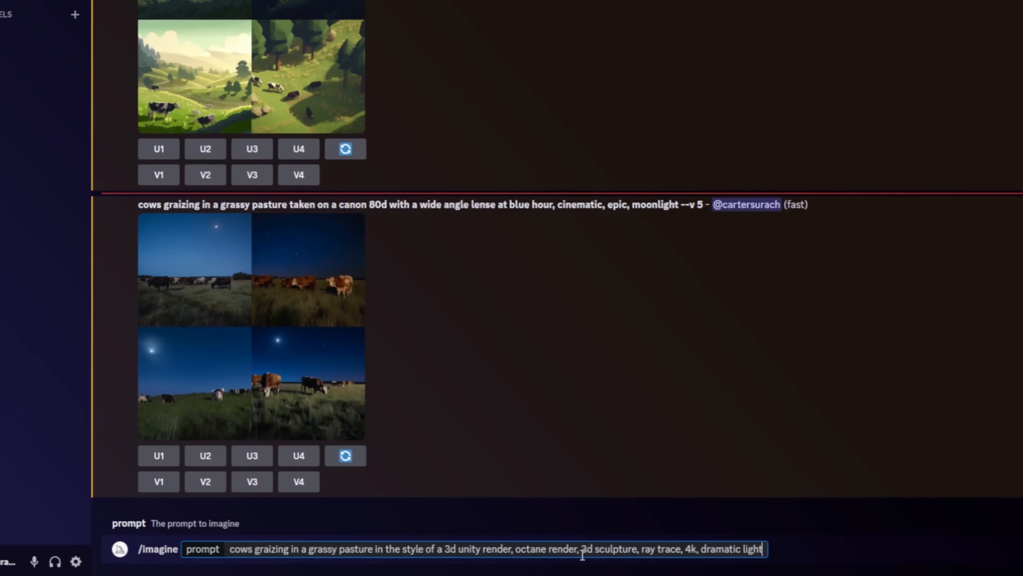
type(", focused, detail")
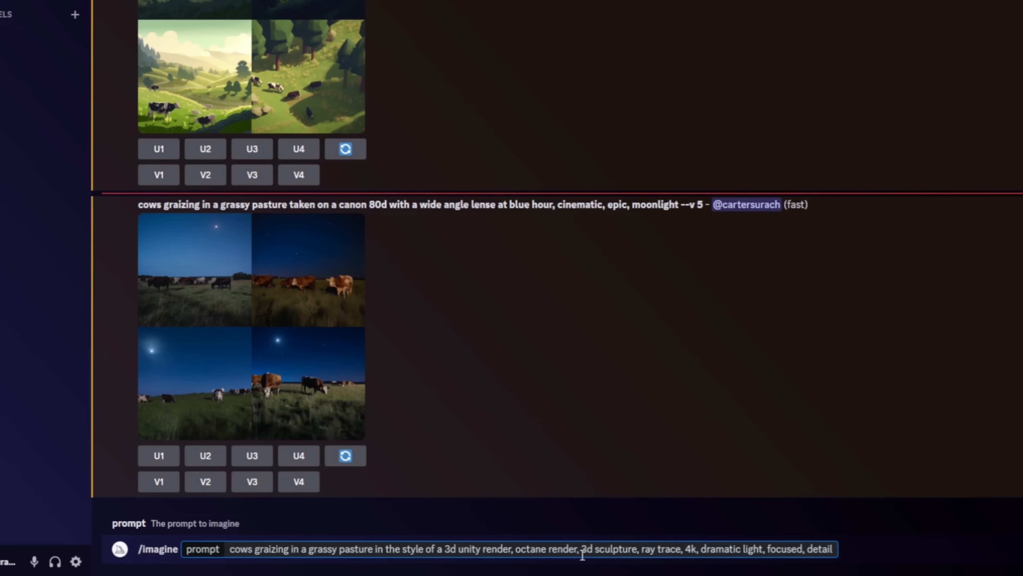
key("Return")
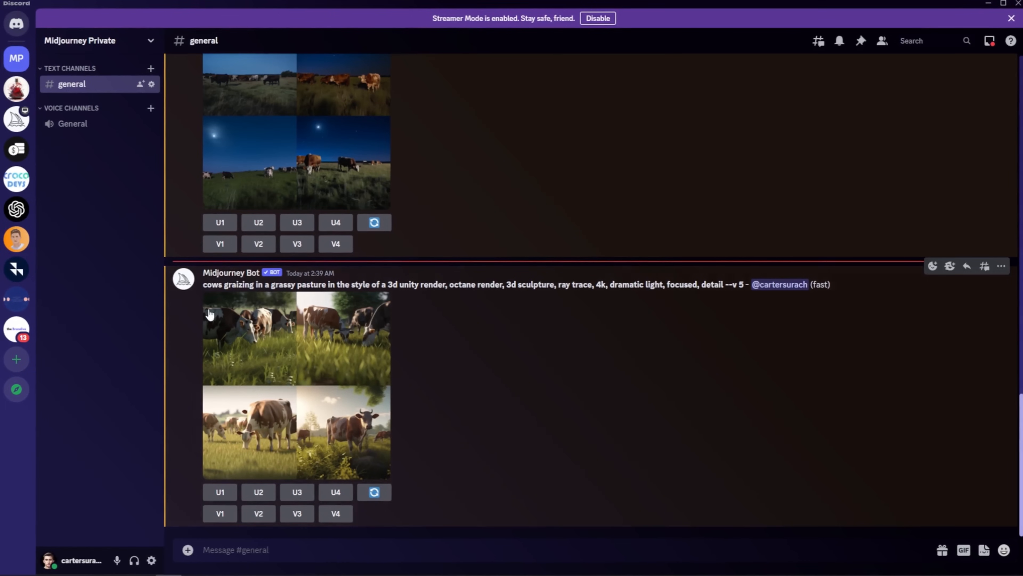
Step: Copy "cows graizing in a grassy pasture" from the 3d unity render message and paste it into the message box
left_click_drag(203, 285, 325, 281)
key("ctrl+c")
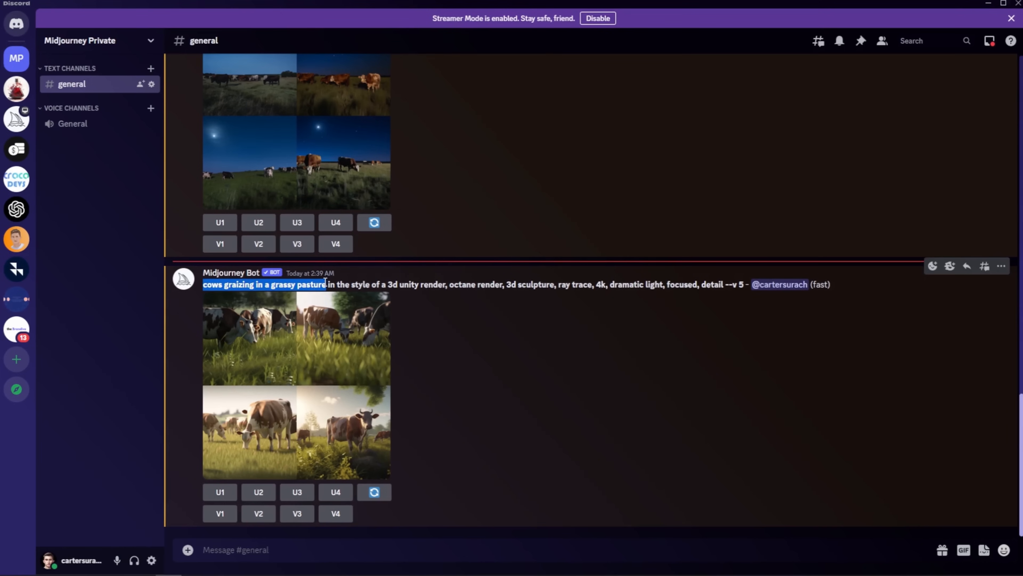
scroll(290, 343, "up", 5)
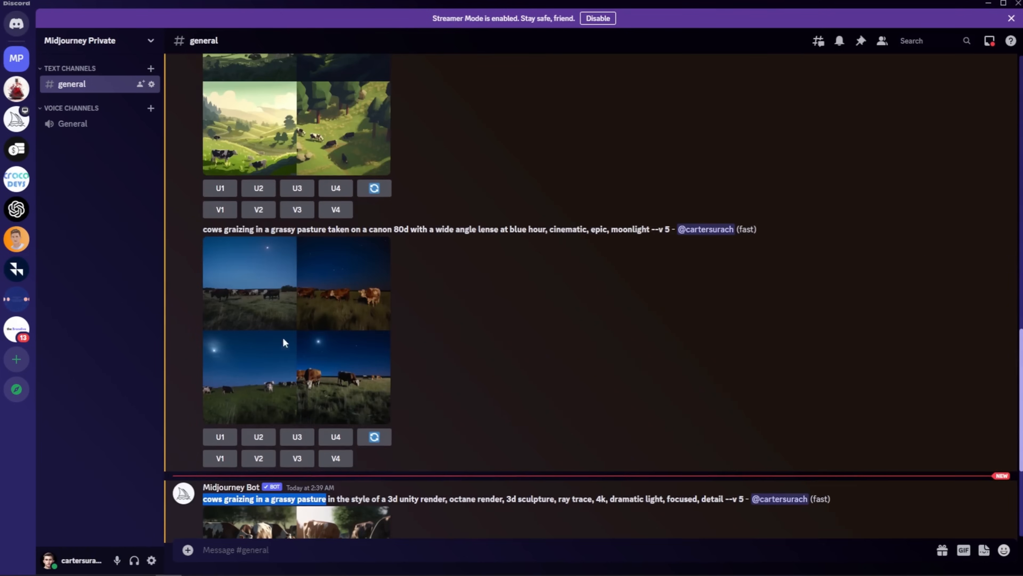
scroll(349, 270, "down", 2)
scroll(346, 258, "down", 3)
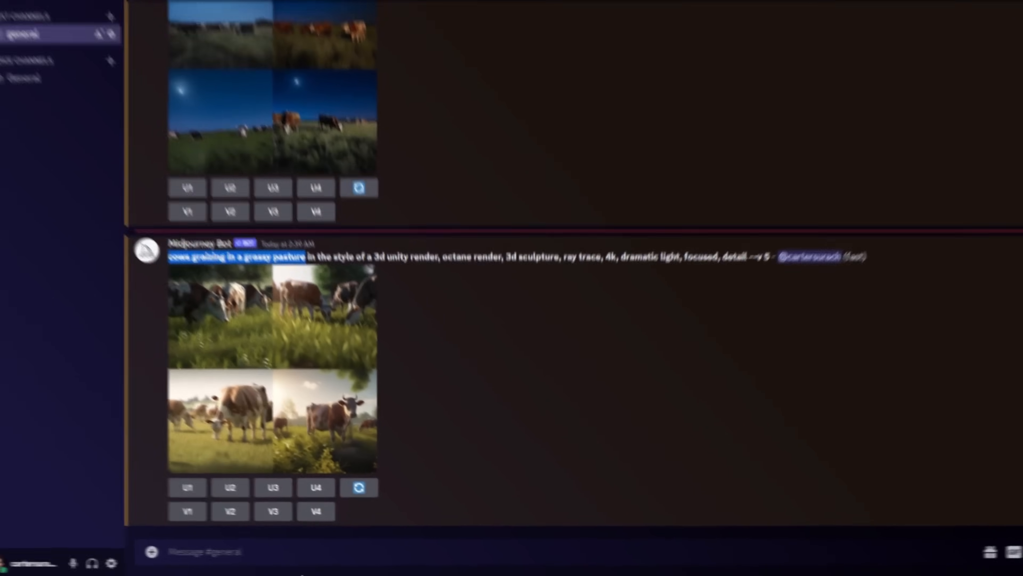
left_click(324, 549)
key("ctrl+v")
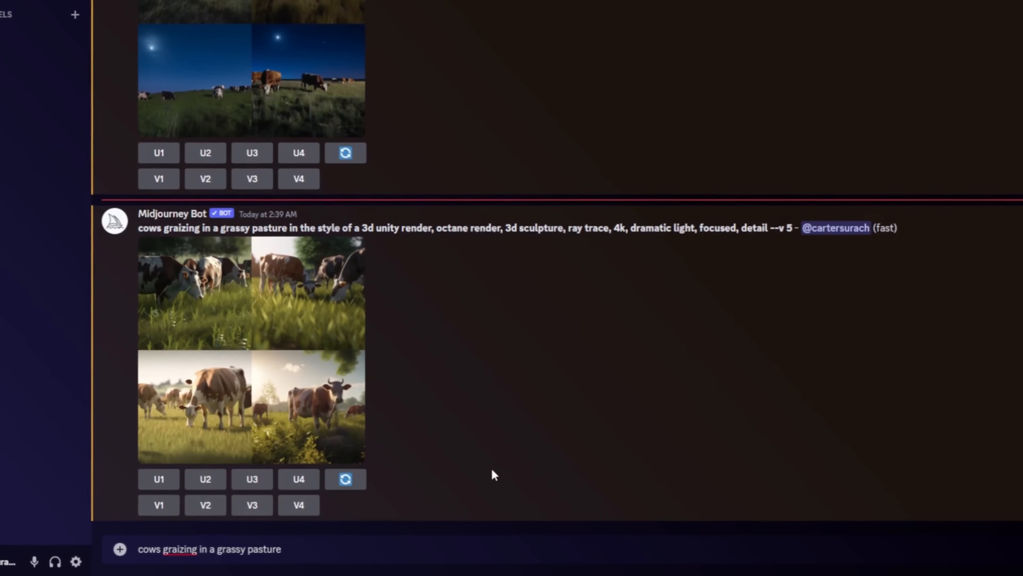
Step: Extend the draft with "painted by francis barlow, epic, in color, vibrant" and move the whole text into a new /imagine prompt
type("painted by francis b")
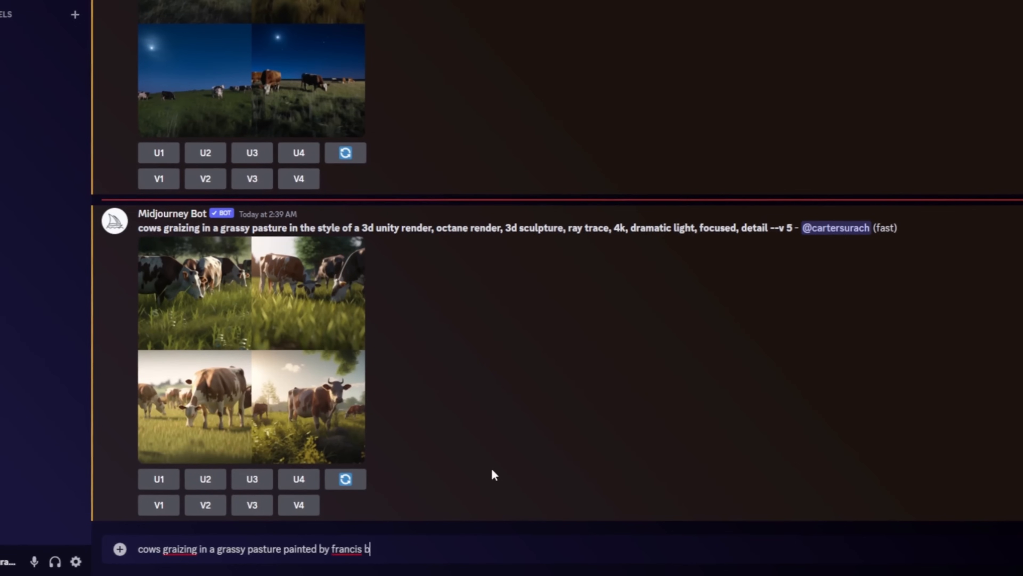
type("arlow, epic, in color")
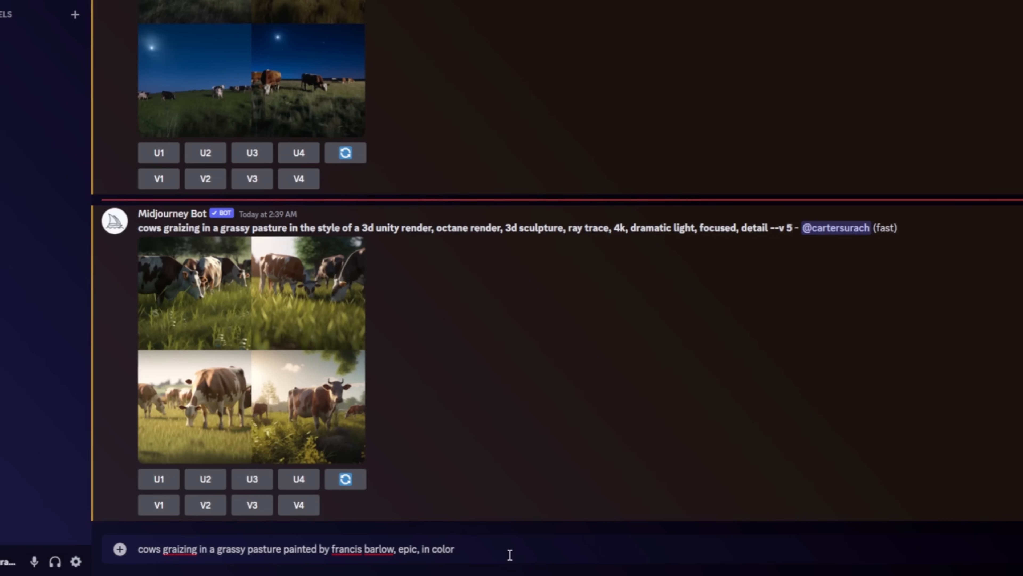
type(", vibrant")
key("ctrl+a")
key("ctrl+c")
type("/imagine")
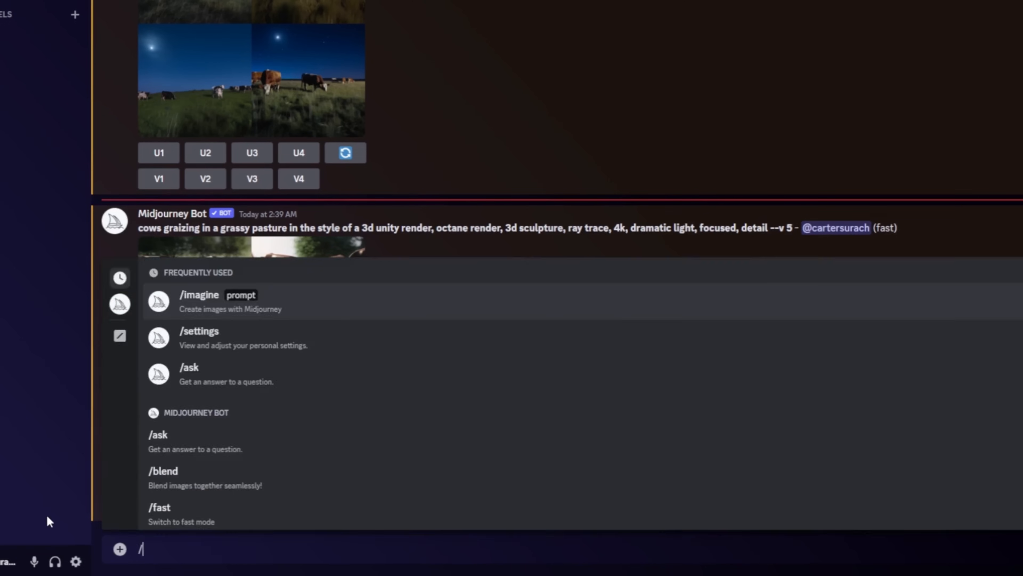
key("Tab")
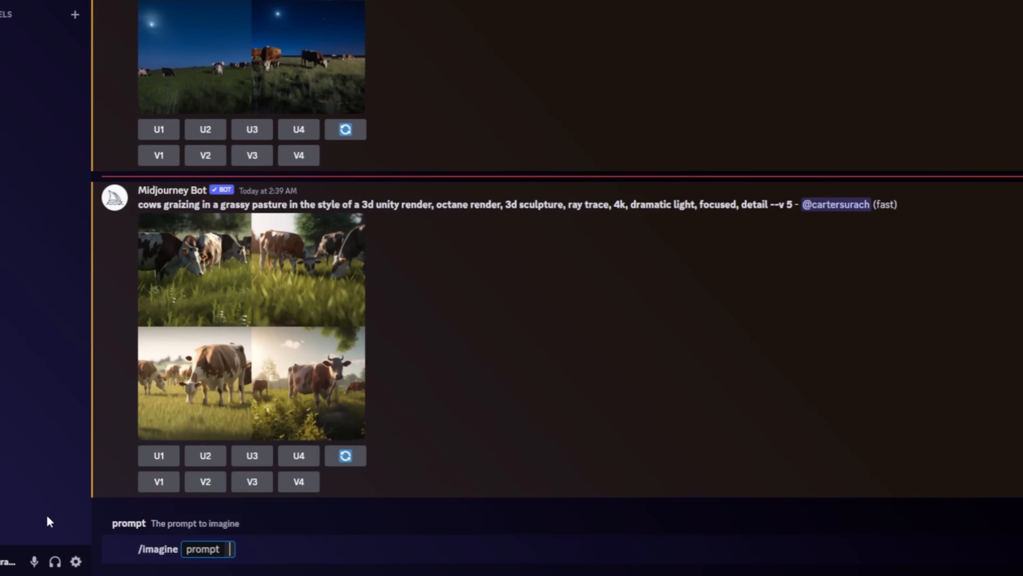
key("ctrl+v")
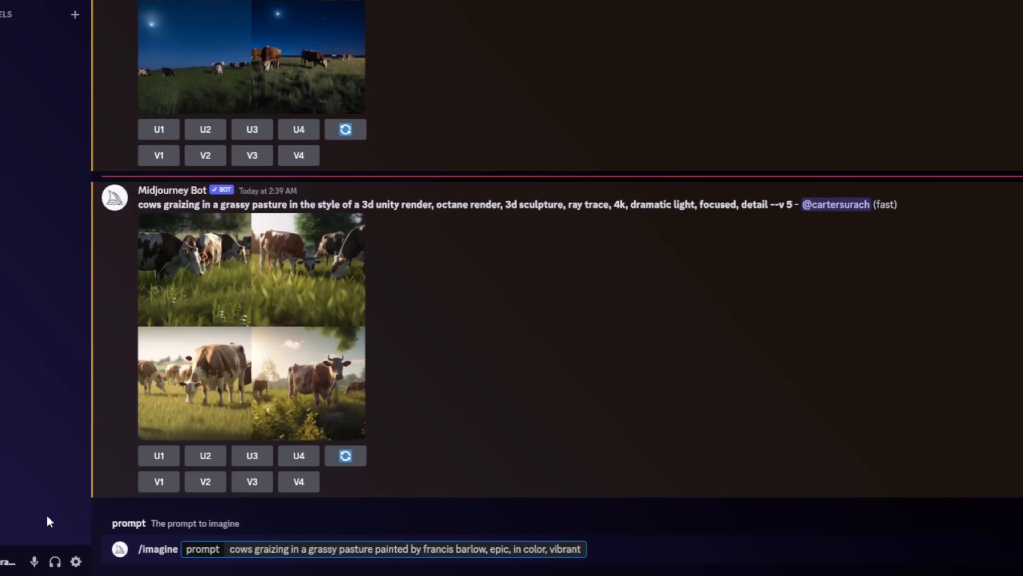
Step: Generate the images for the cow pasture prompt painted by francis barlow
key("Return")
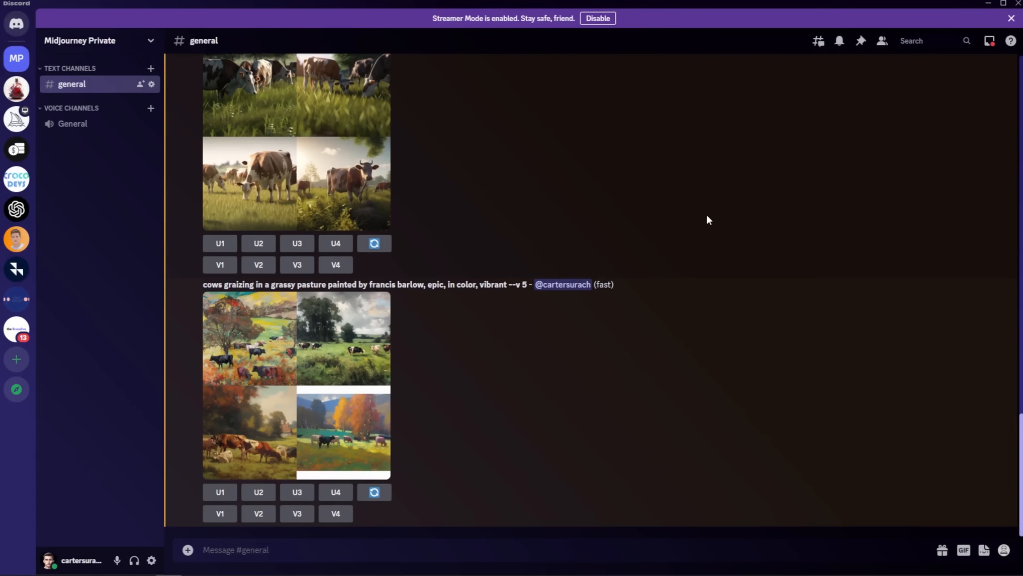
Step: Generate images with the /imagine prompt "a potion sitting on a white table with a white background"
type("/im")
type("agine")
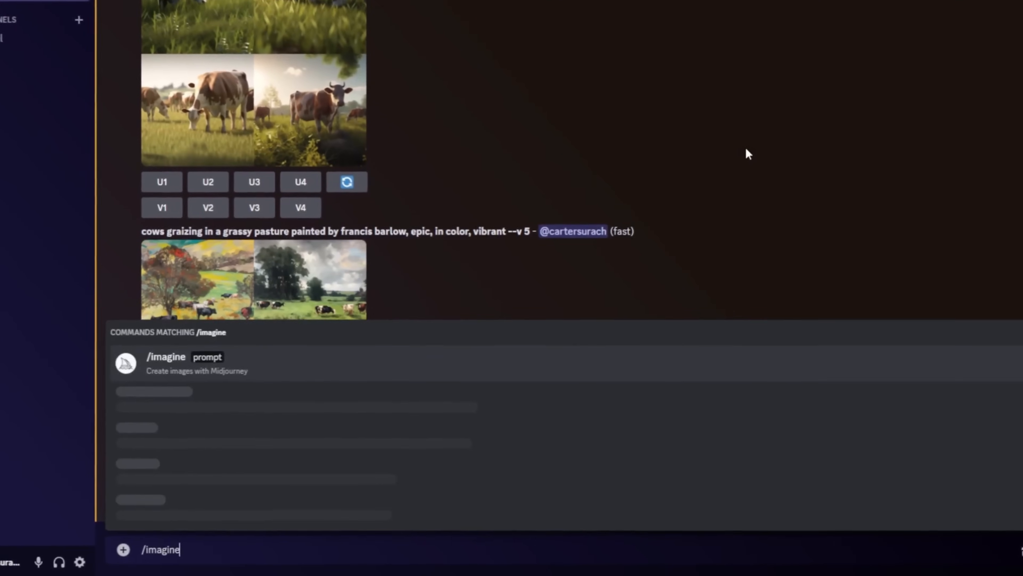
key("Tab")
type("a potion")
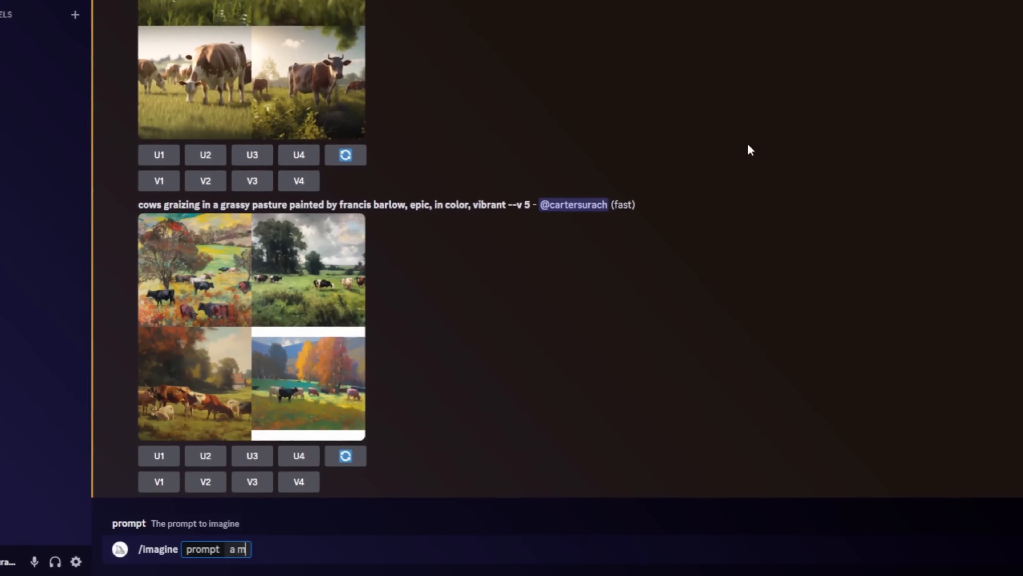
type(" sitting on a")
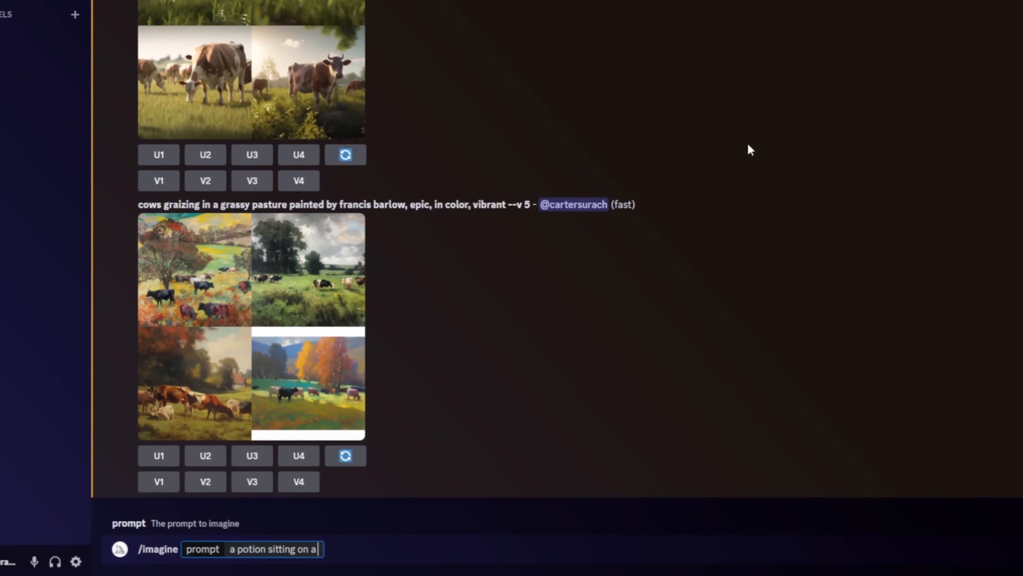
type(" white table with")
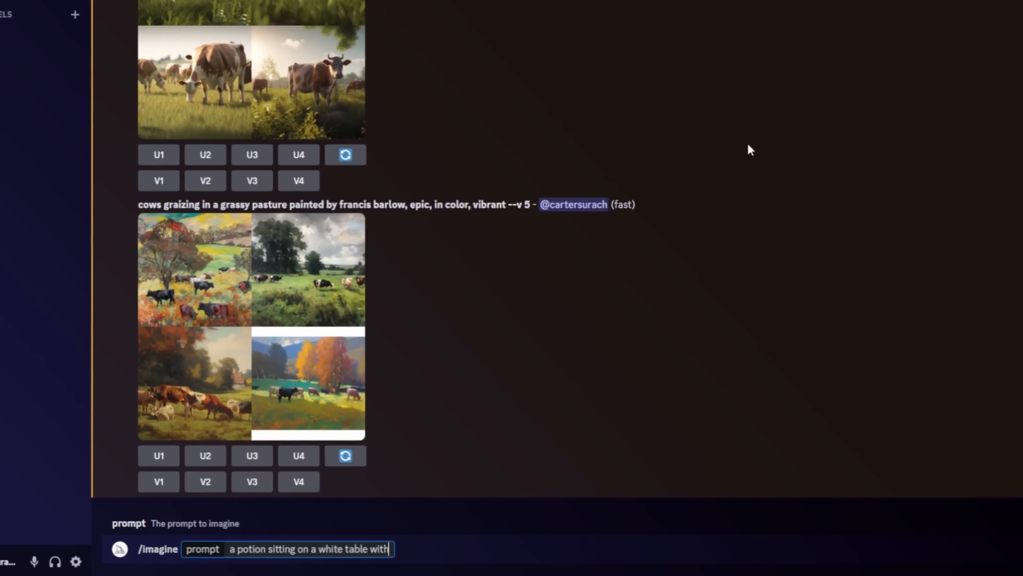
type(" a white backgro")
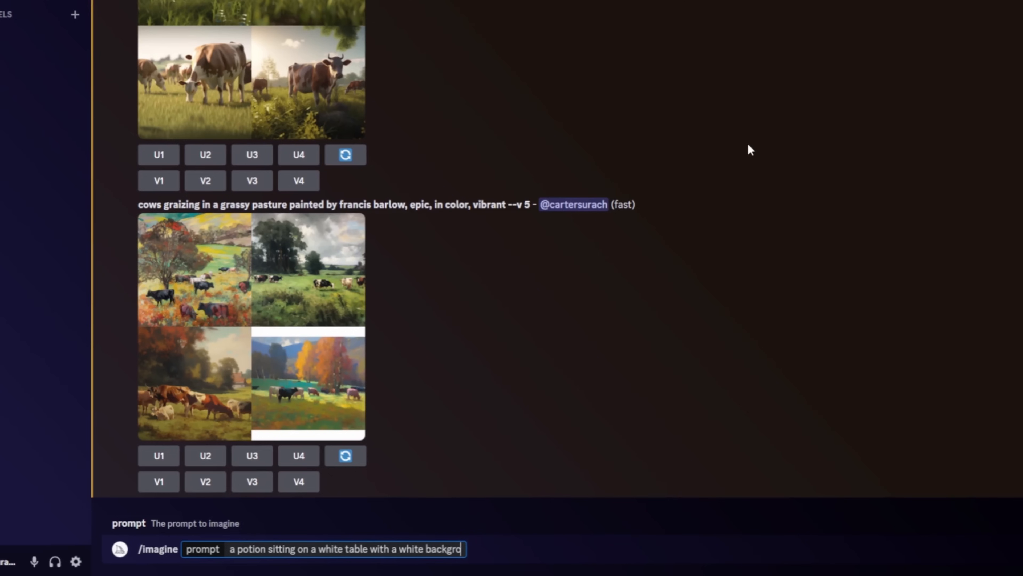
type("und")
key("Return")
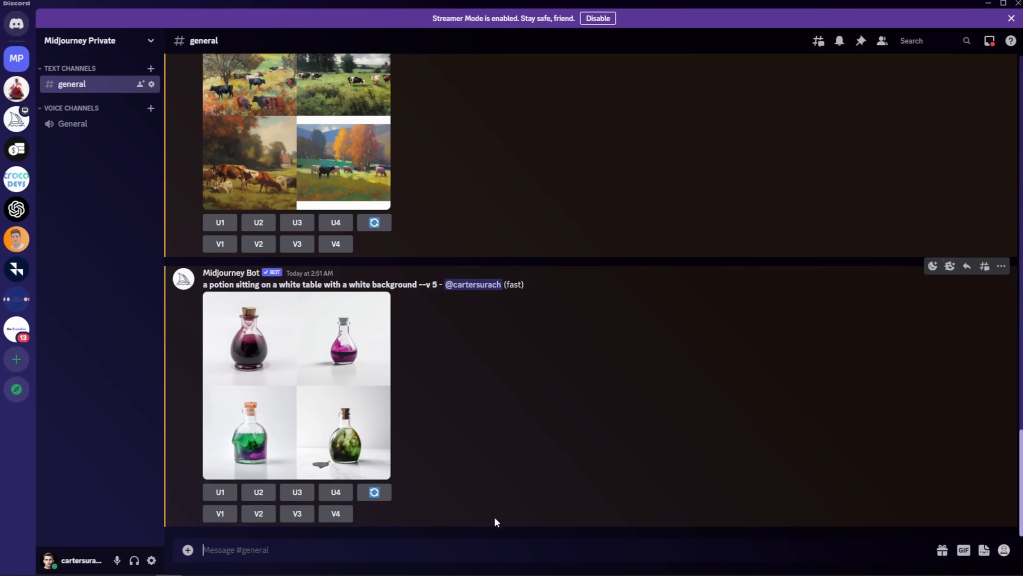
Step: Begin an /imagine prompt with "a red potion in a volumetric flask sitting on a white table with a white background"
type("/ima")
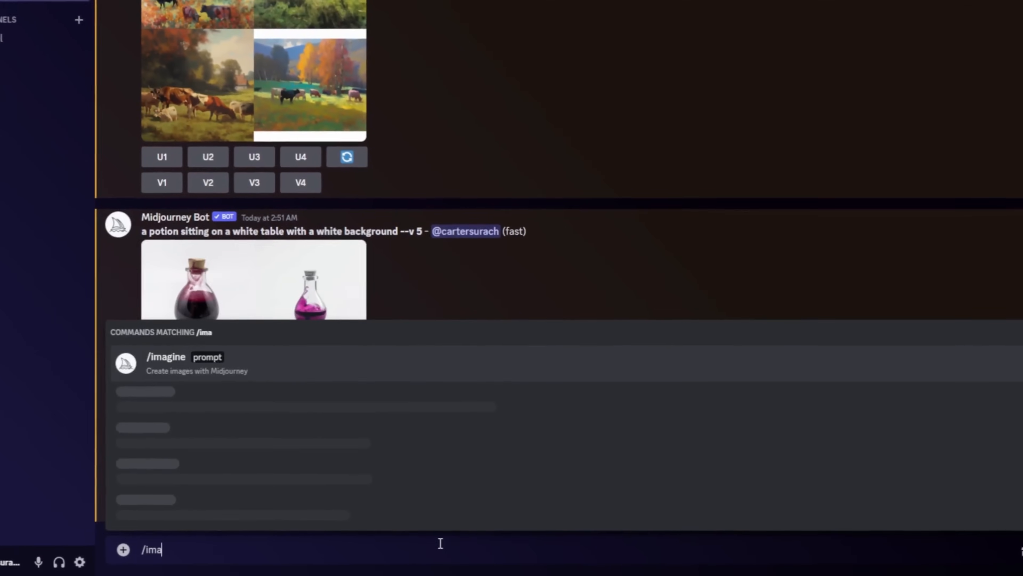
type("gine")
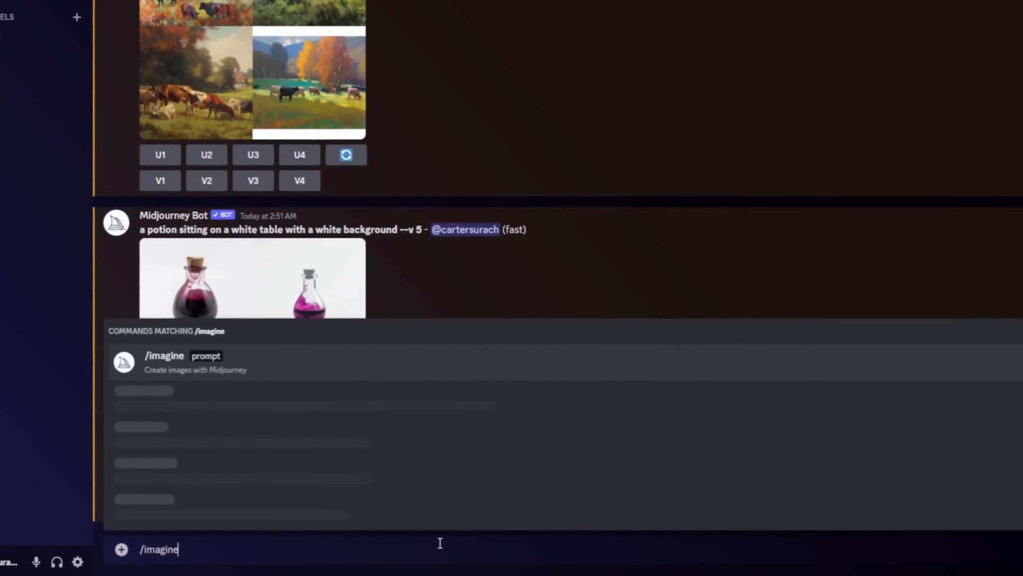
key("Tab")
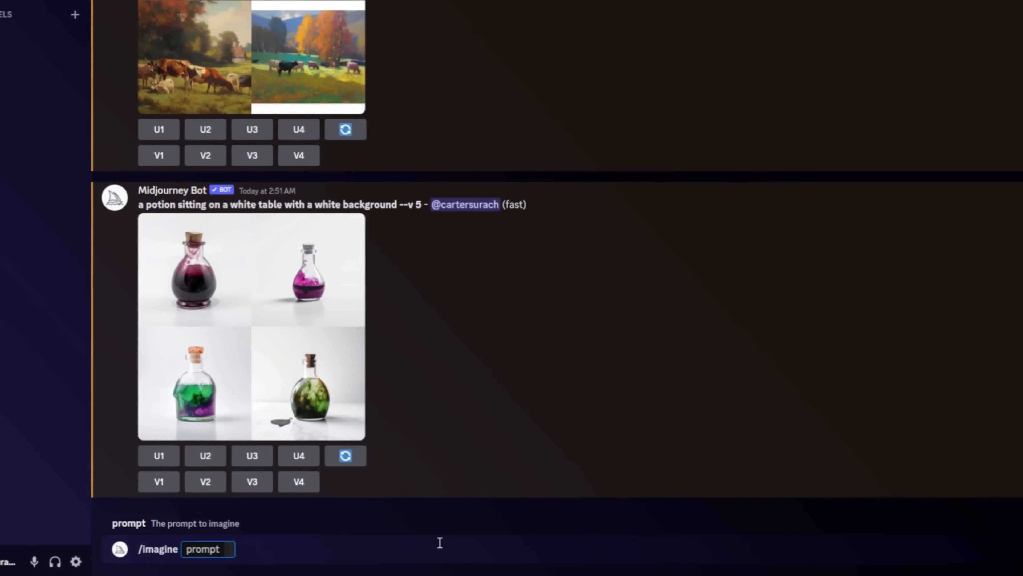
type("a red po")
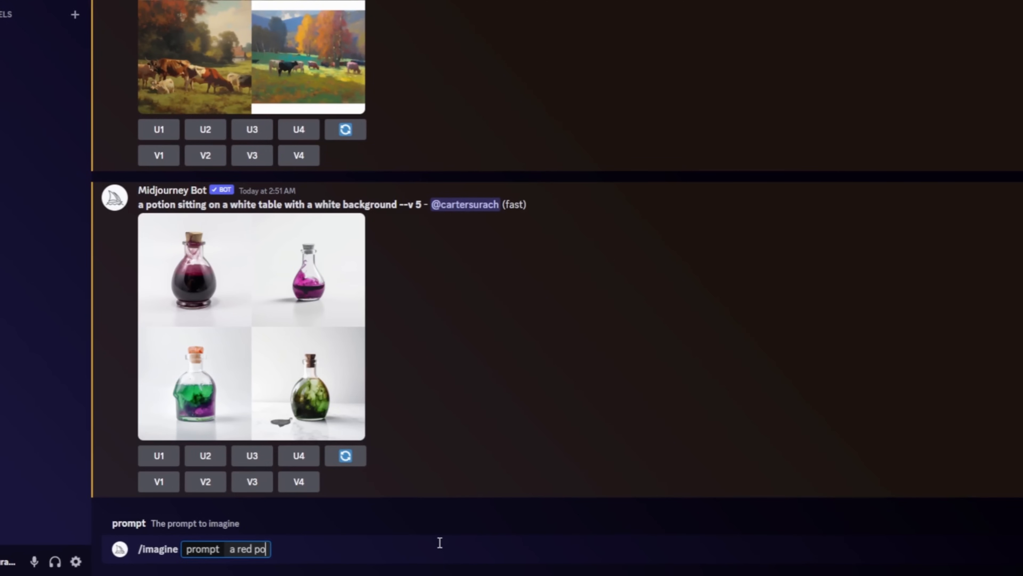
type("tion in a")
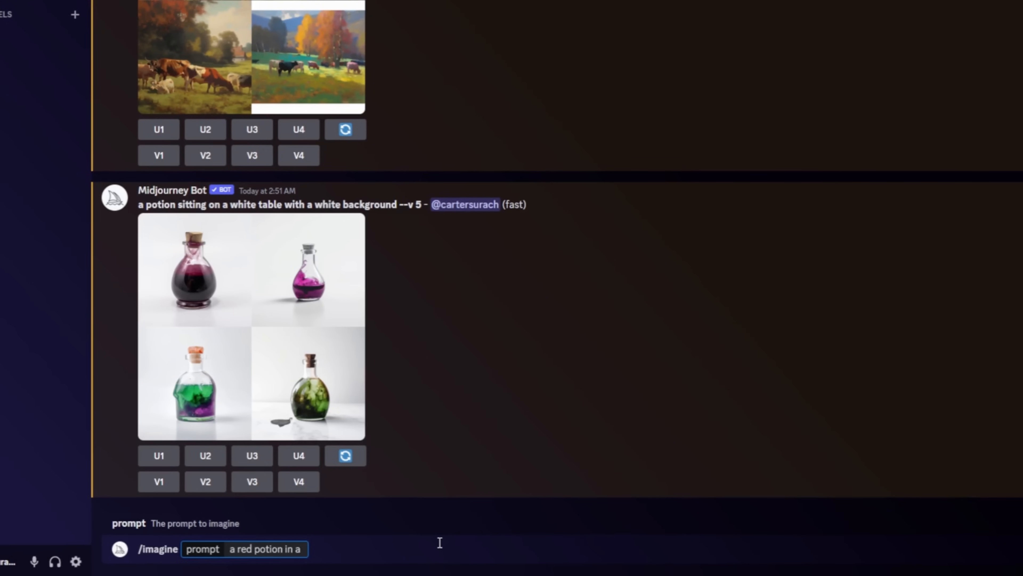
type(" volumet")
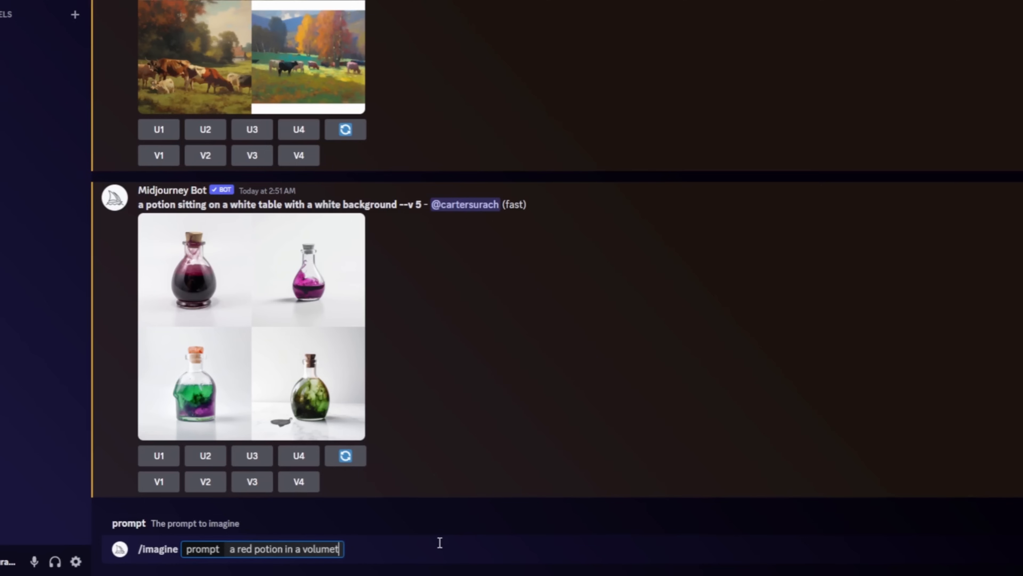
type("ric flask")
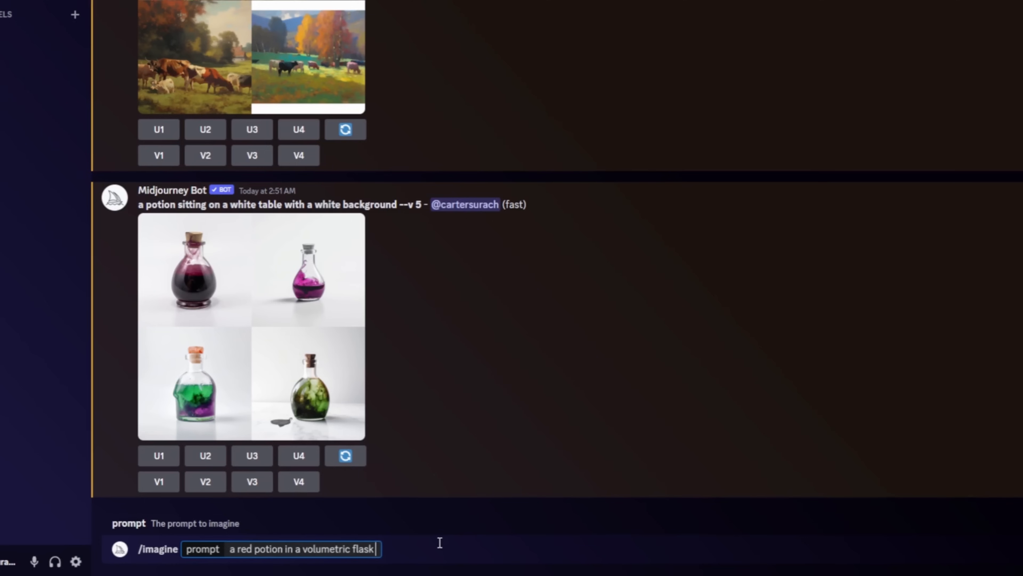
type(" sitting on")
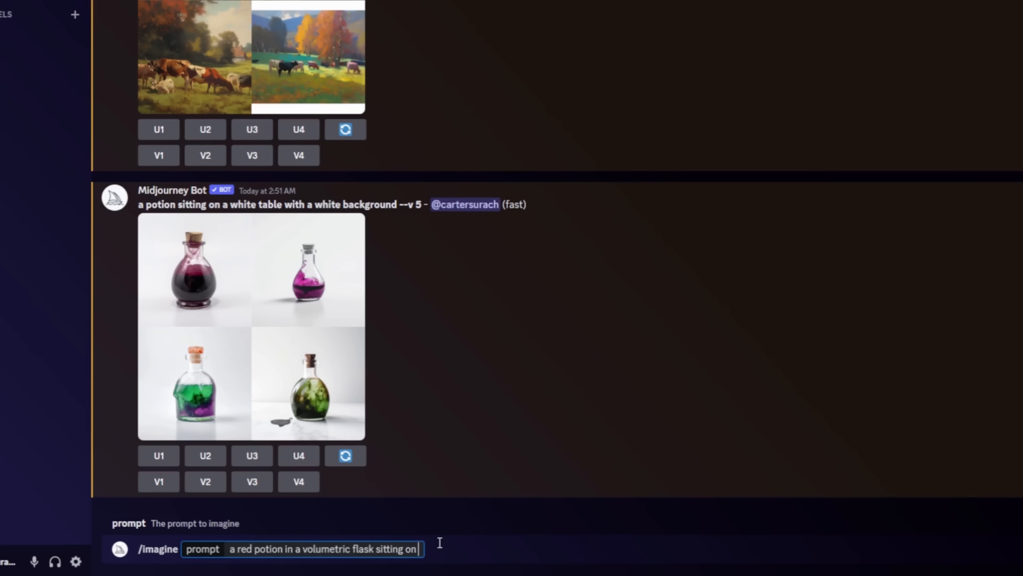
type(" a white table with a ")
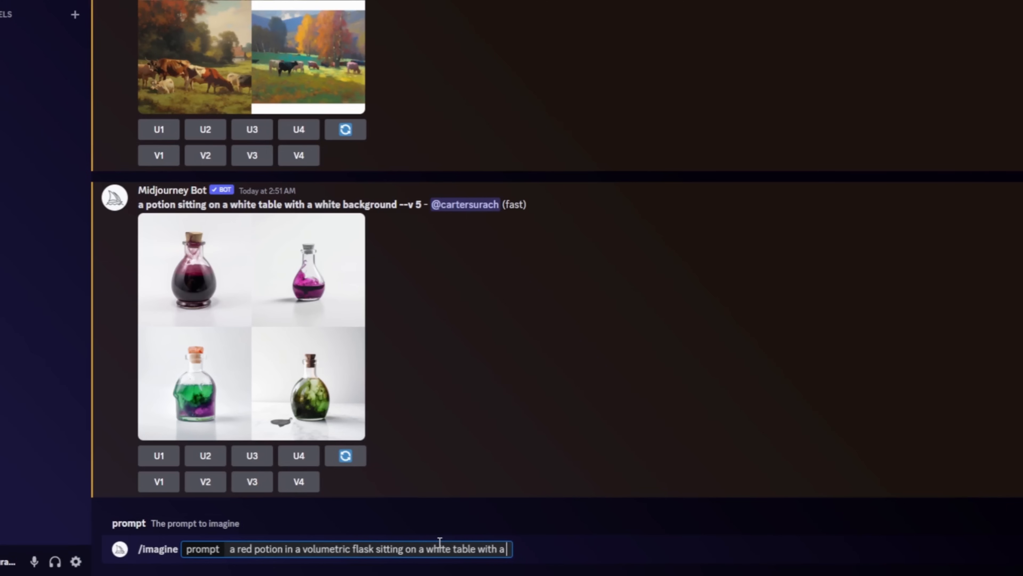
type("white bac")
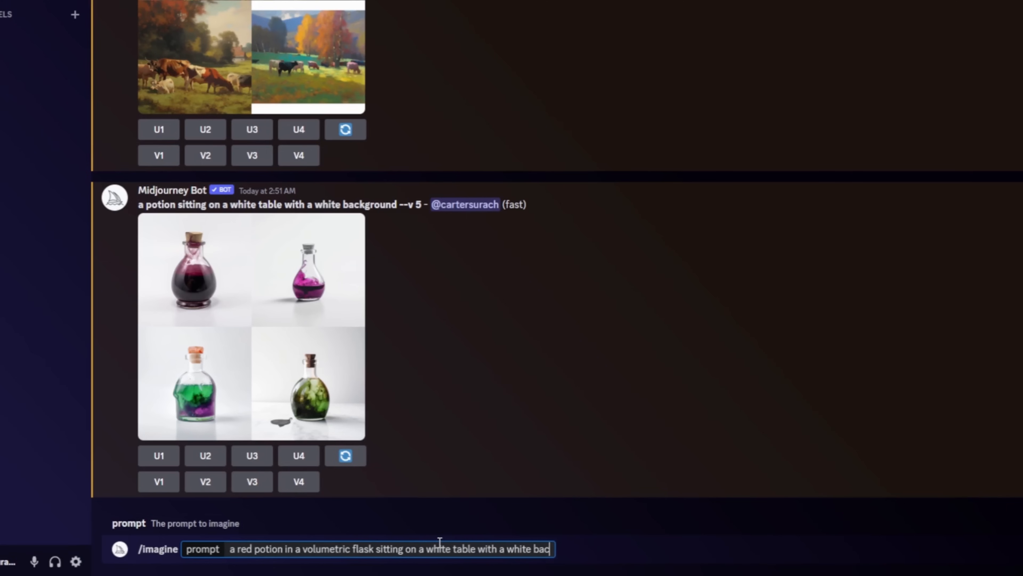
type("kground")
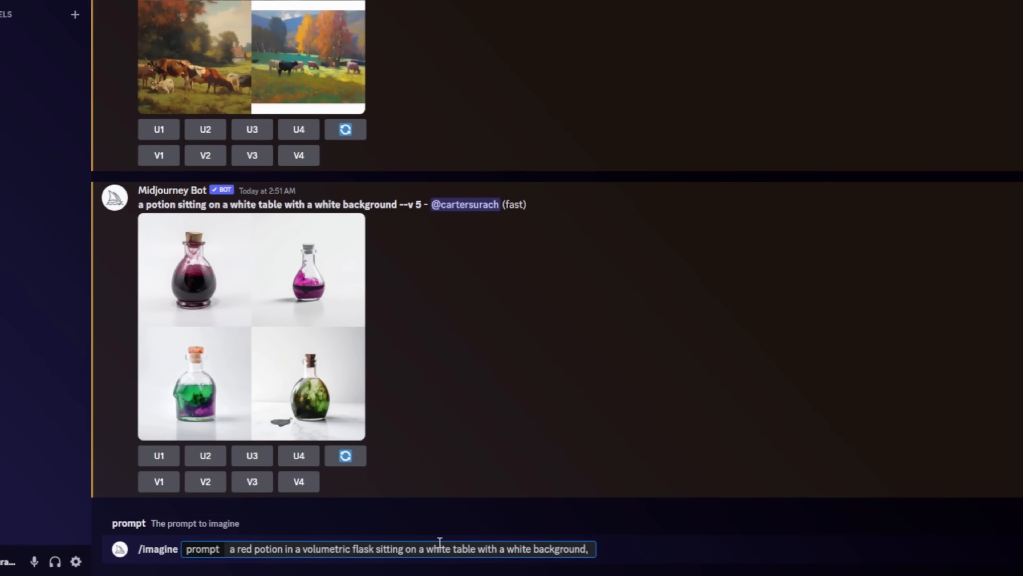
Step: Extend the red potion prompt with ", magical, glimmering, sensorial" and generate the images
type(", magical, glimerr")
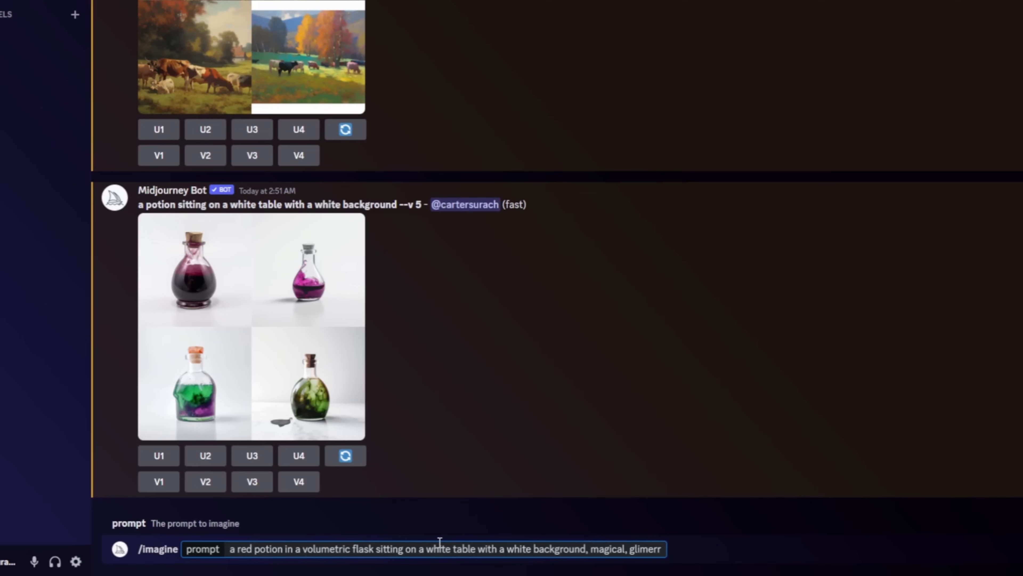
key("BackSpace")
key("BackSpace")
key("BackSpace")
type("mering, sensorial")
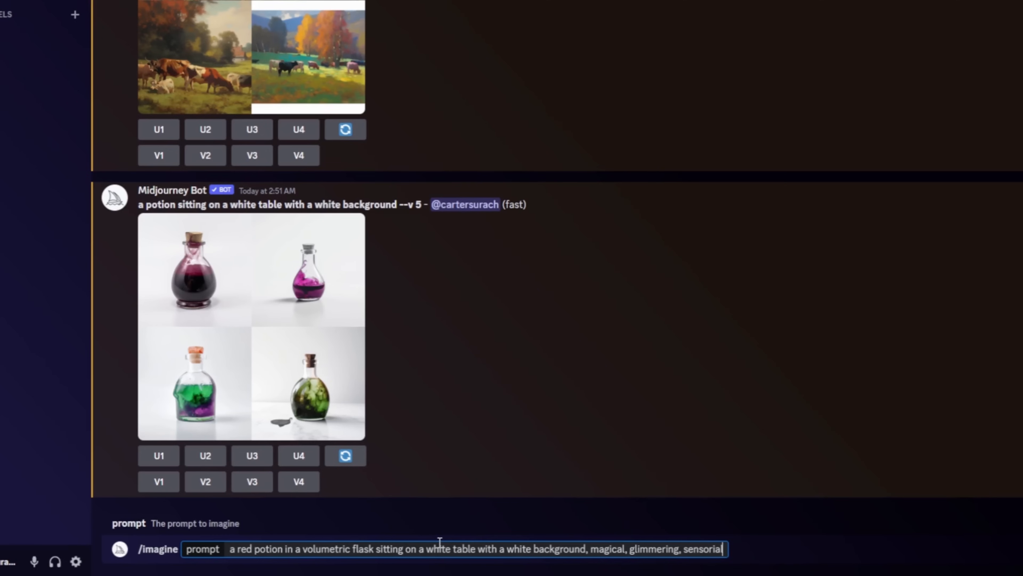
key("Return")
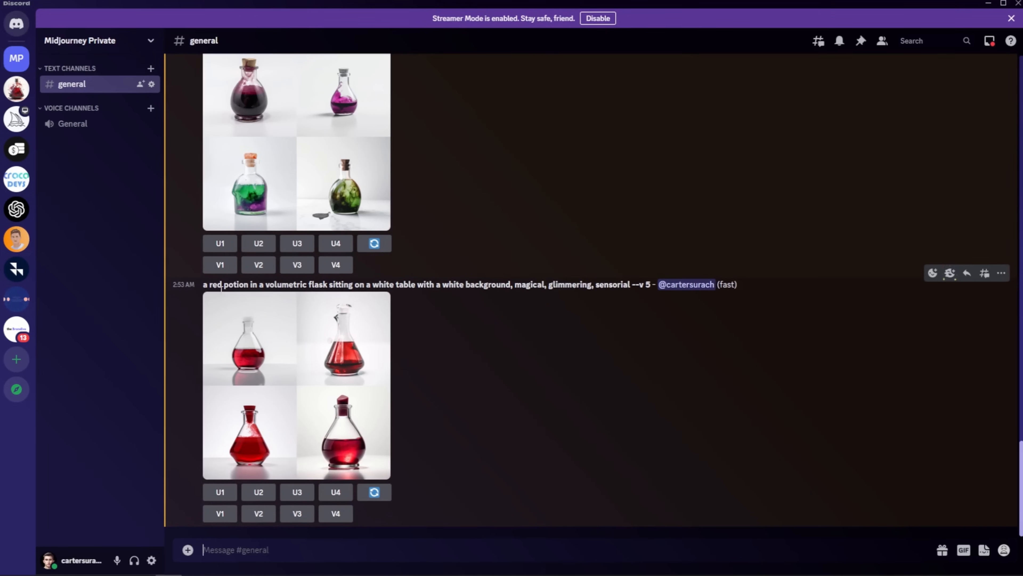
Step: Copy "a red potion in a volumetric flask sitting on a white table with a white background" from the latest message into a new /imagine prompt
left_click_drag(205, 284, 512, 286)
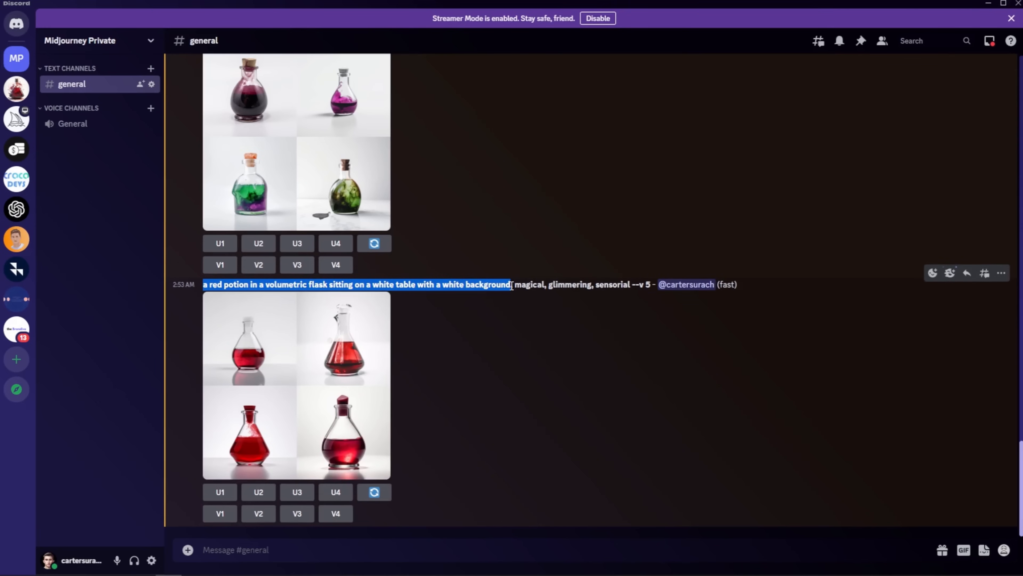
right_click(510, 286)
left_click(525, 297)
left_click(326, 548)
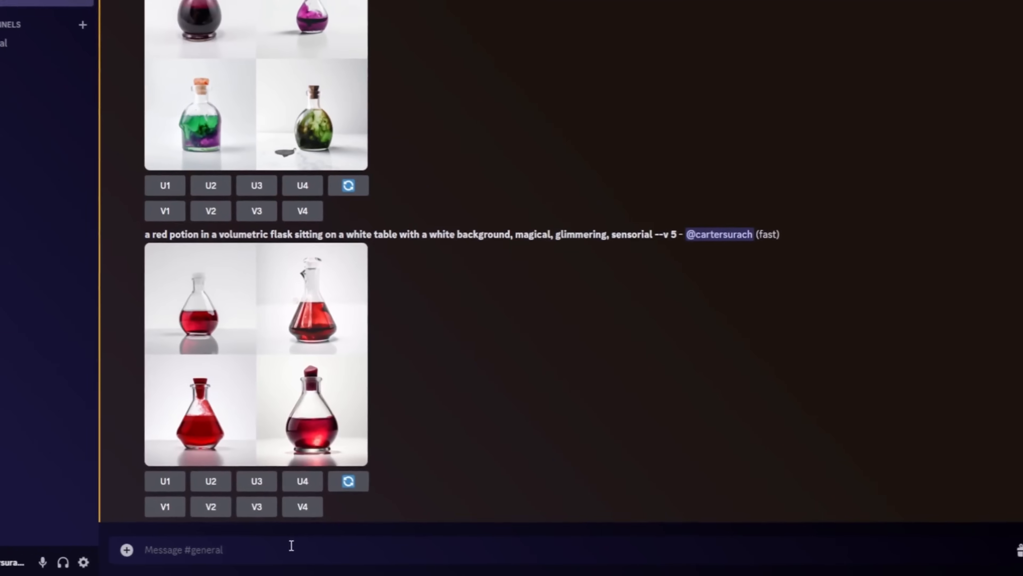
type("/imagine")
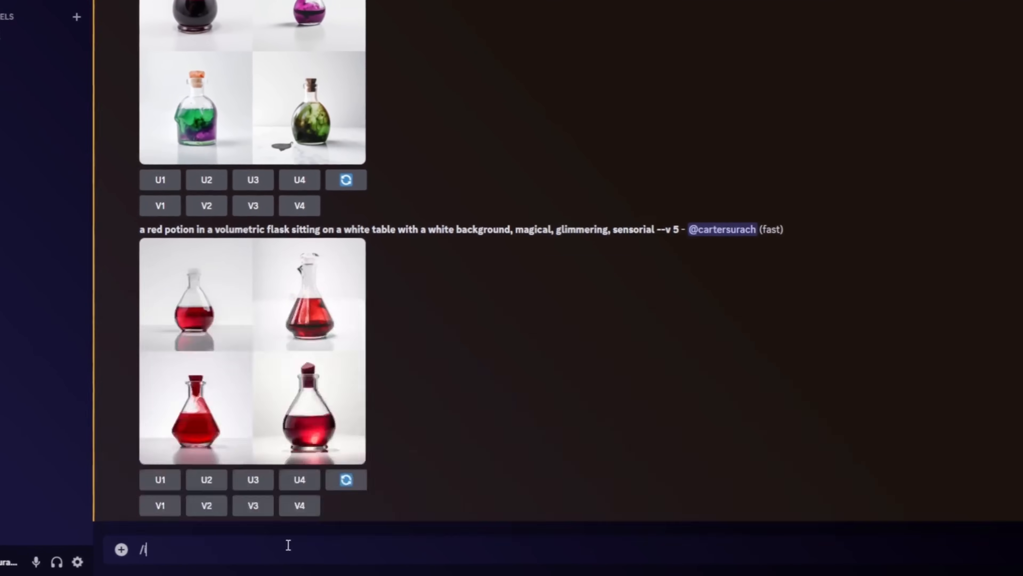
key("Return")
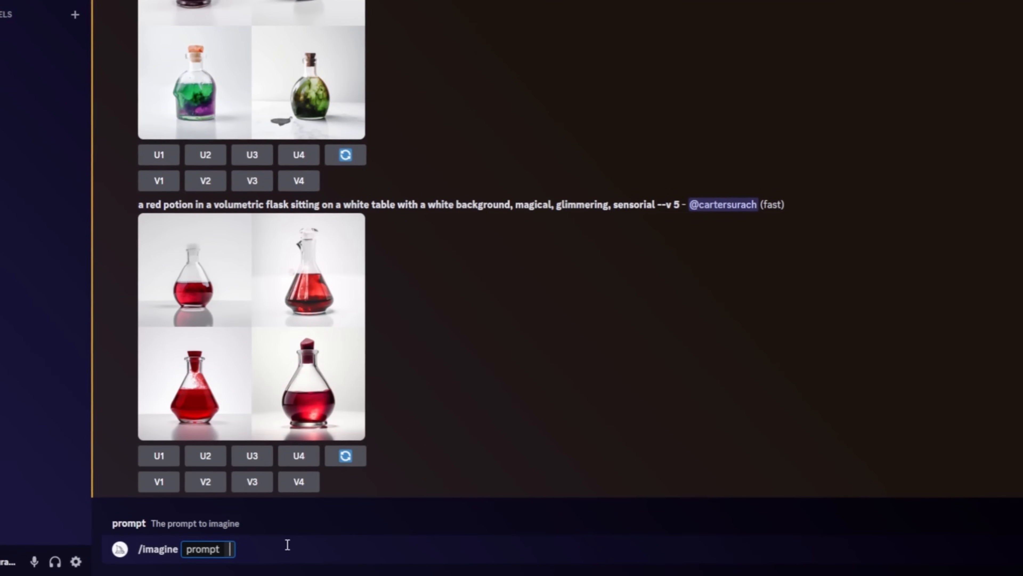
key("ctrl+v")
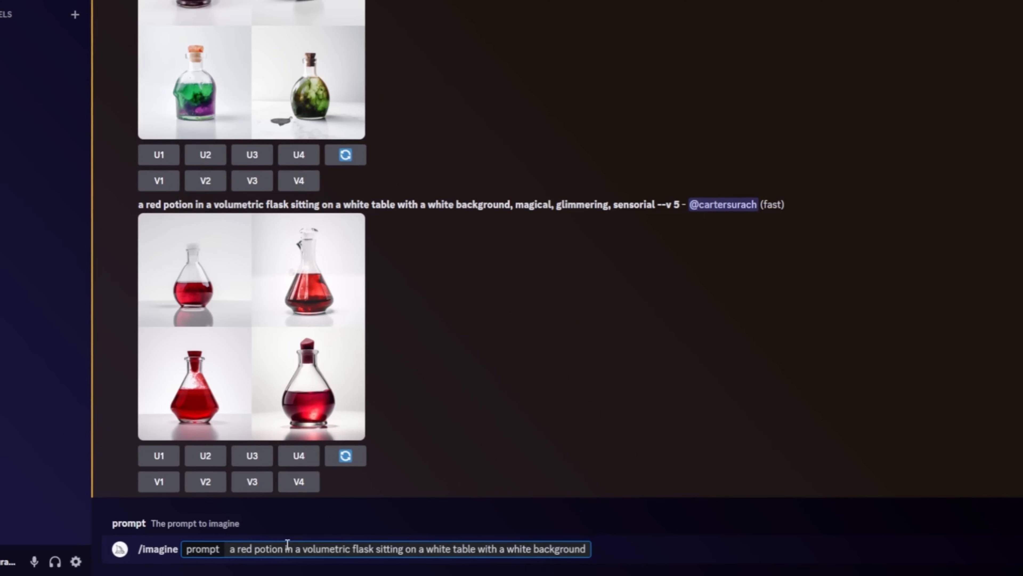
Step: Extend the pasted red potion prompt with ", steampunk style, wizard style, magic liquid" and generate the images
type(",")
type("steampunk style")
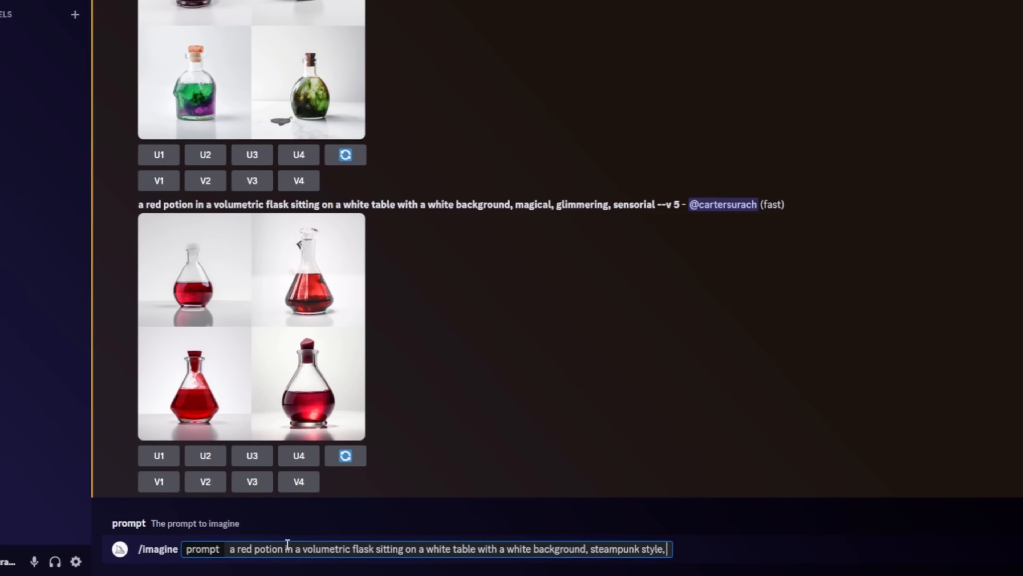
type(", wizard s")
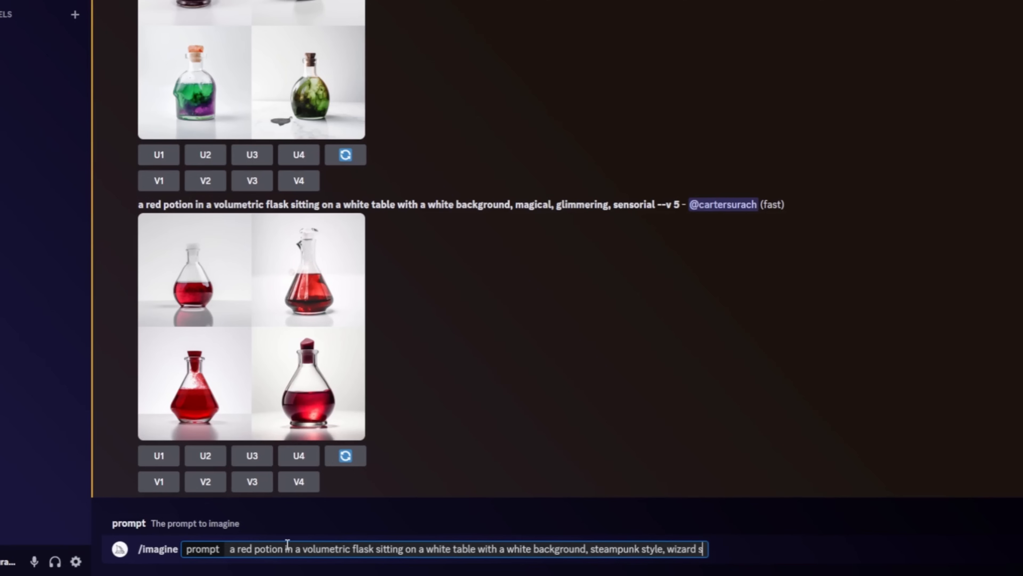
type("tyle, magic liqui")
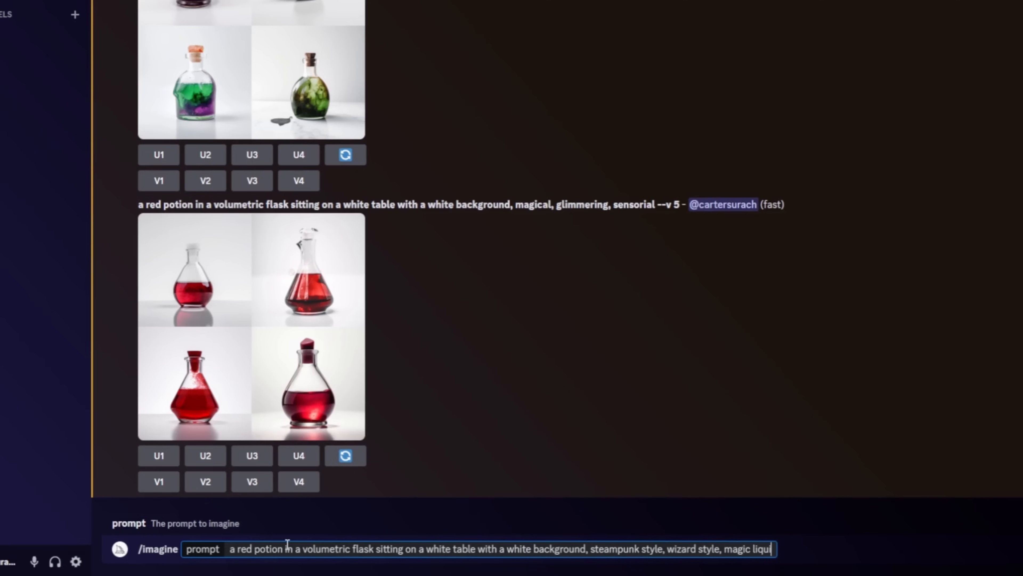
type("d")
key("Return")
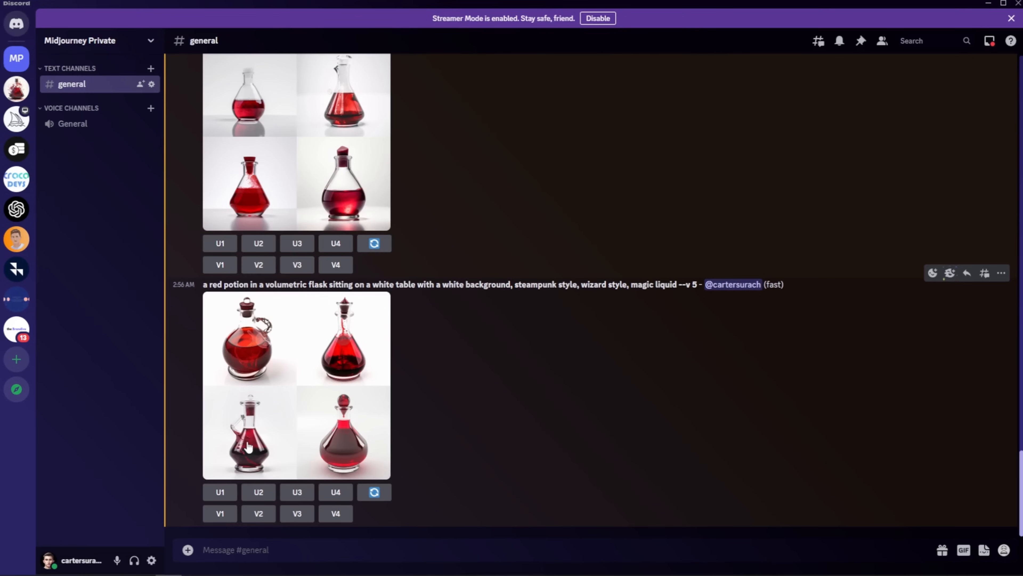
Step: Generate images from the /imagine prompt "a magical, vibrant, steampunk, Erlenmeyer Flask with a red, boiling substance, sitting on a white table, white background, 4k"
scroll(245, 422, "up", 10)
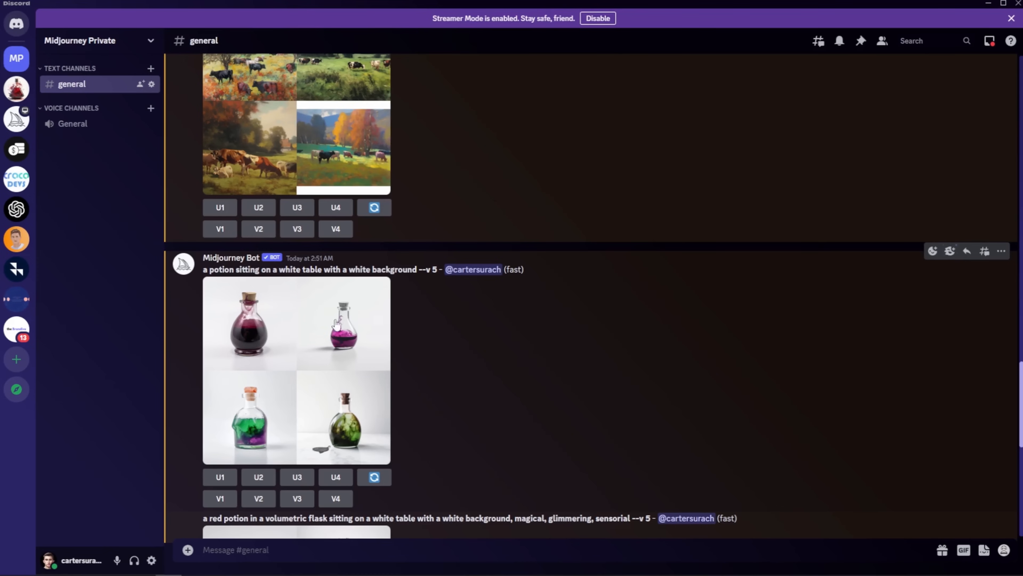
scroll(504, 360, "down", 9)
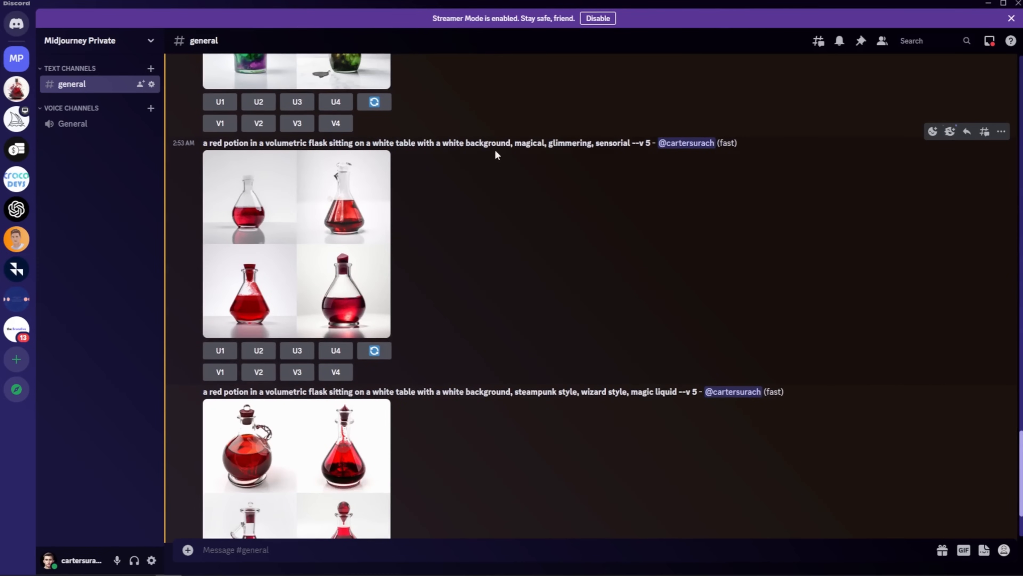
scroll(495, 249, "down", 3)
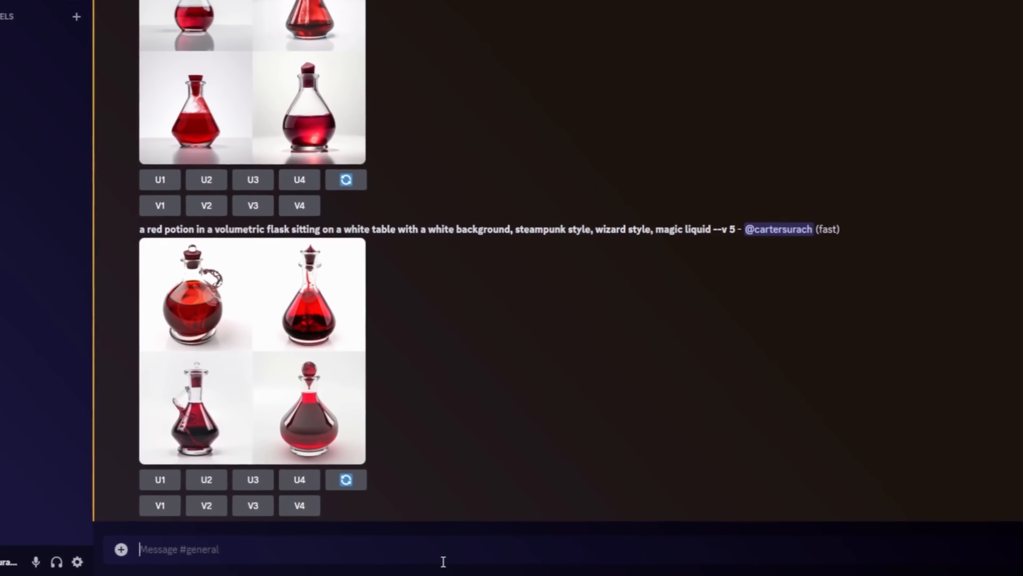
type("/")
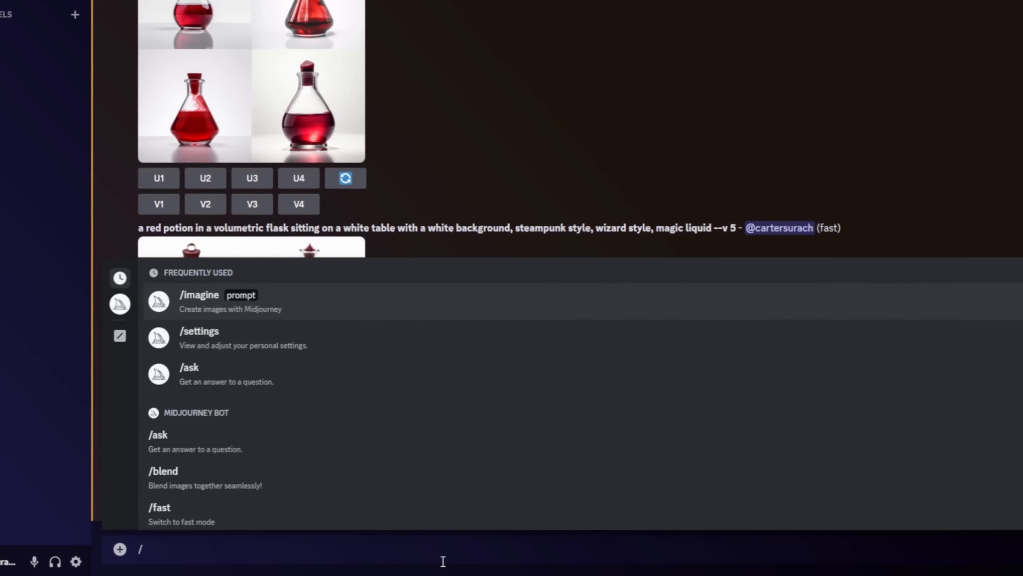
type("imagi")
key("Tab")
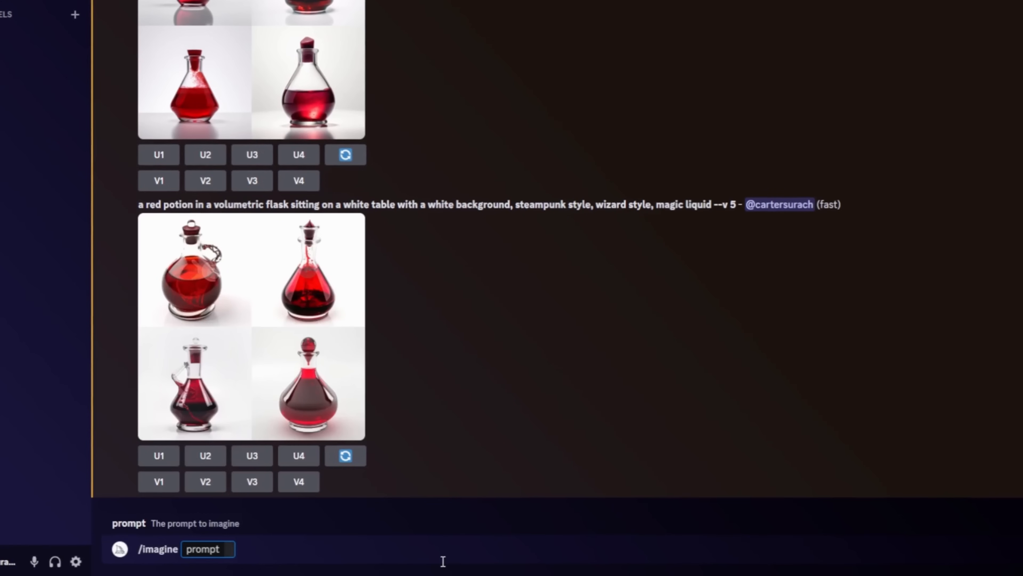
key("ctrl+v")
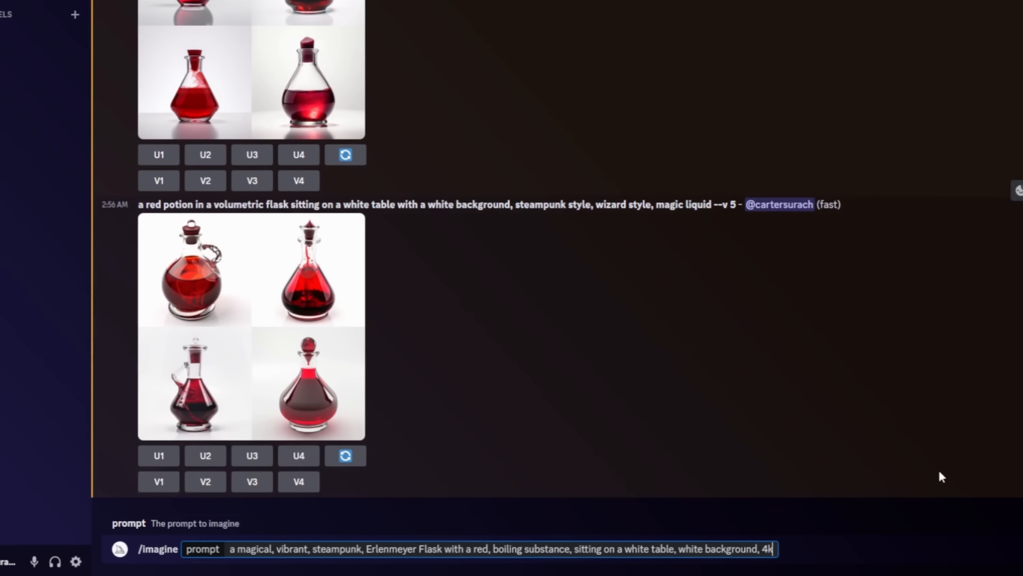
key("Return")
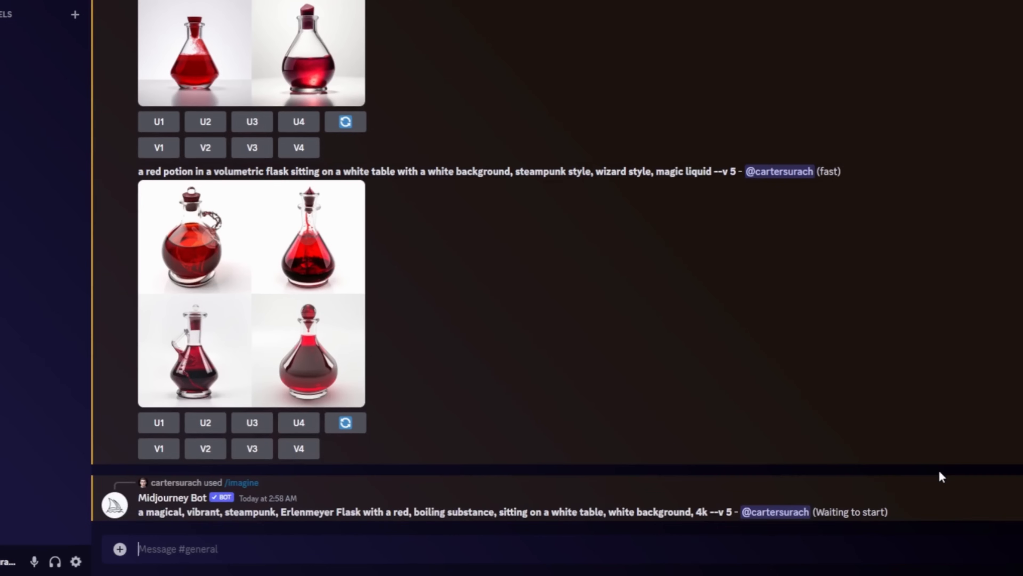
scroll(373, 353, "up", 1)
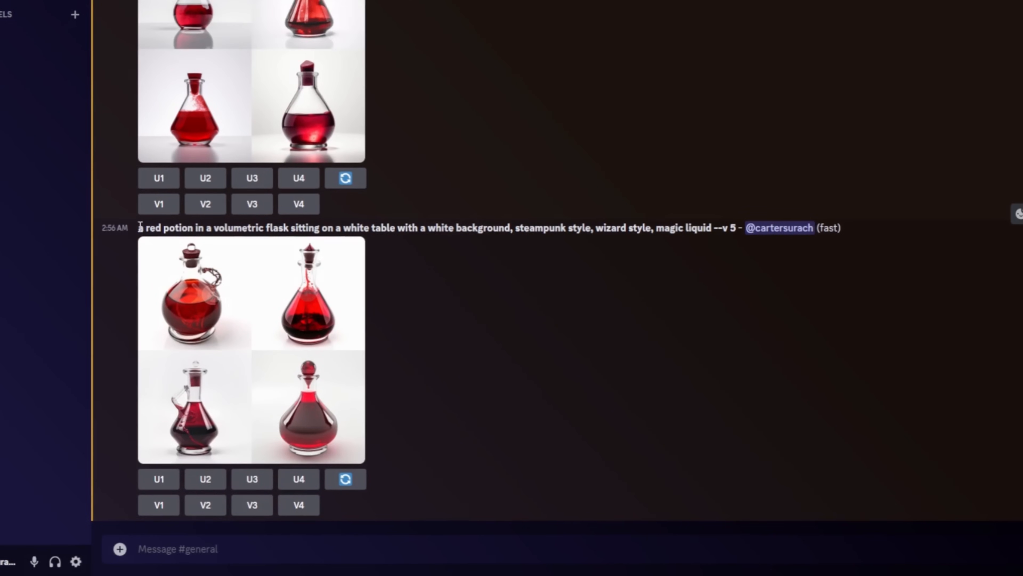
mouse_move(139, 229)
left_mouse_down()
mouse_move(516, 241)
mouse_move(841, 228)
mouse_move(144, 228)
left_mouse_up()
left_click(714, 230)
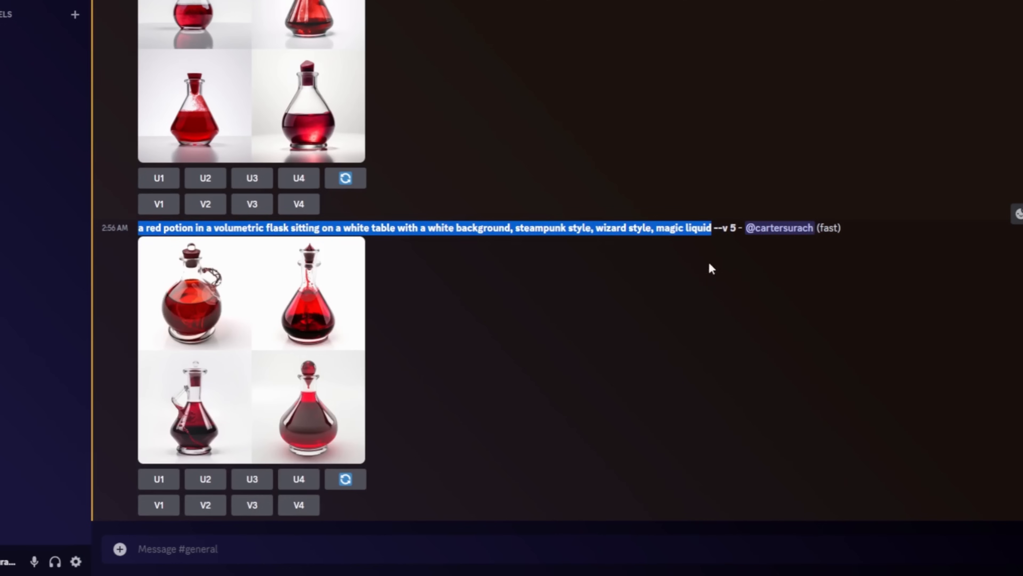
Step: Run the /settings command and set the Midjourney model to MJ version 4
left_click(359, 545)
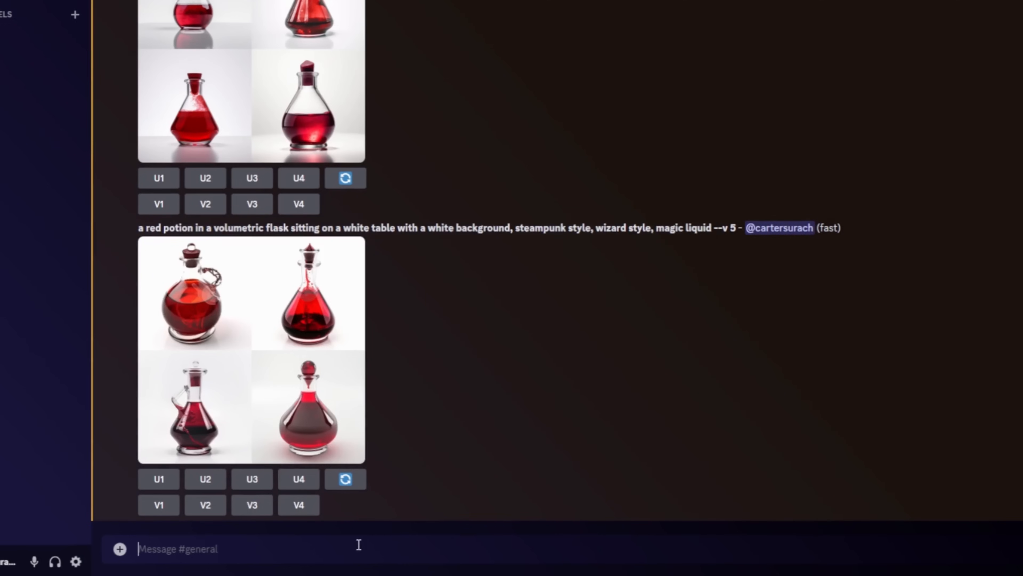
type("/settings")
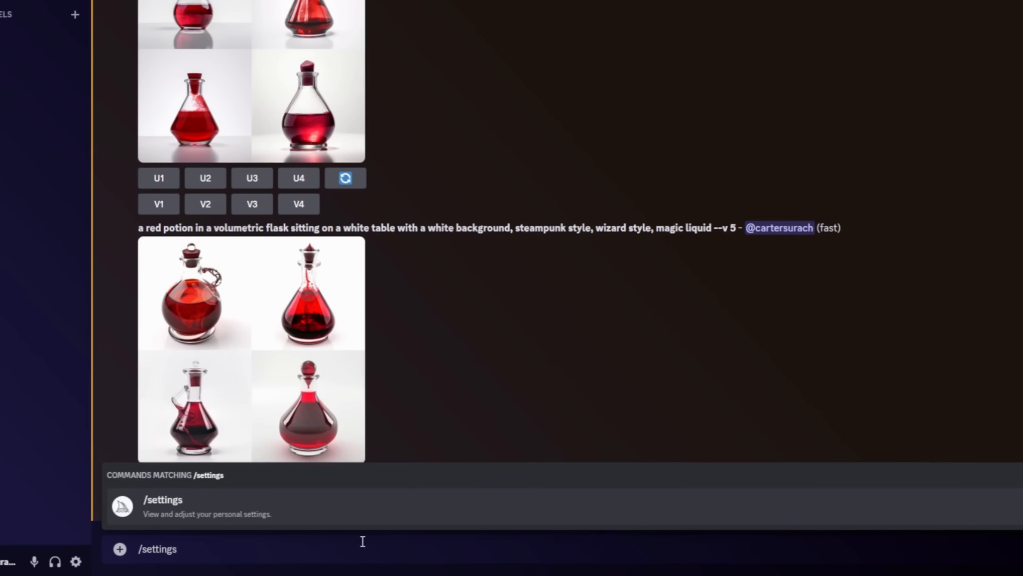
key("Return")
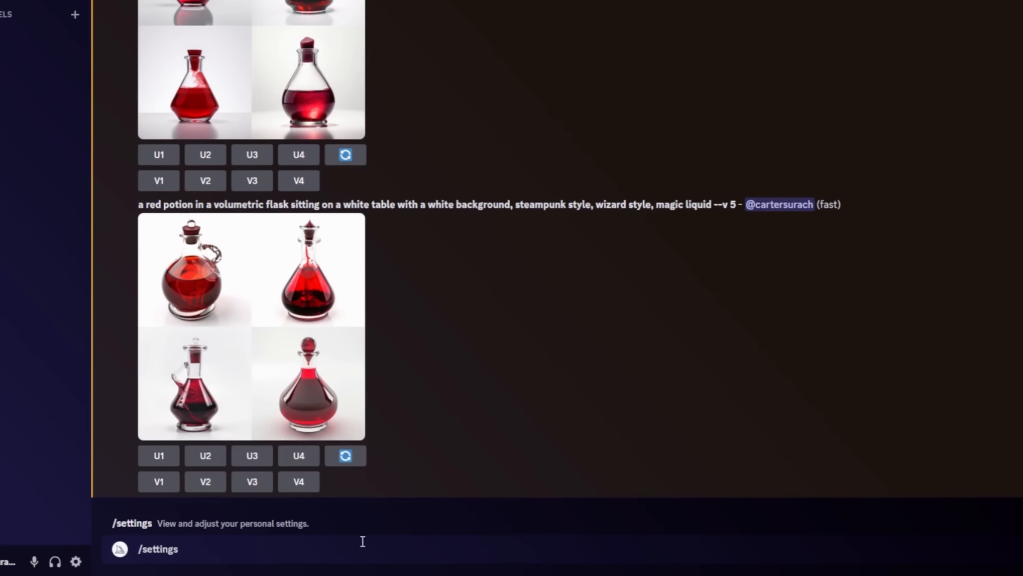
key("Return")
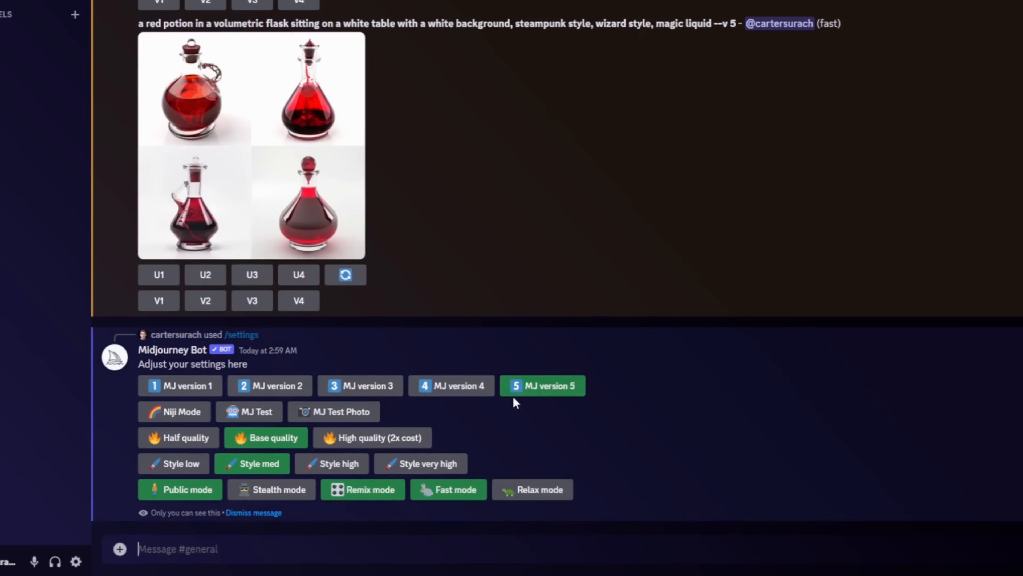
left_click(448, 396)
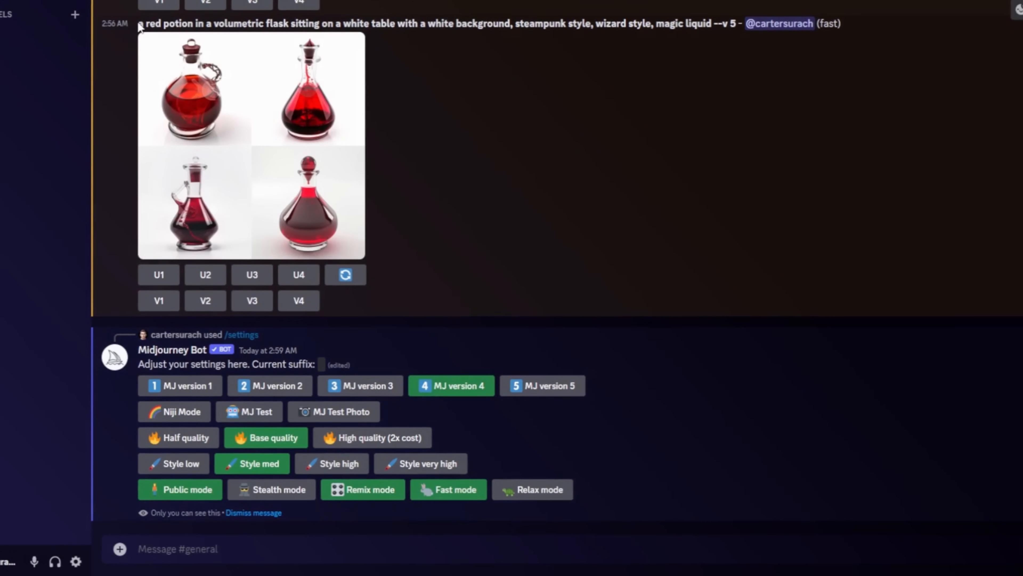
Step: Copy the steampunk and wizard style red potion prompt without its version suffix into a new /imagine prompt and generate the images
left_click_drag(139, 27, 714, 25)
key("ctrl+c")
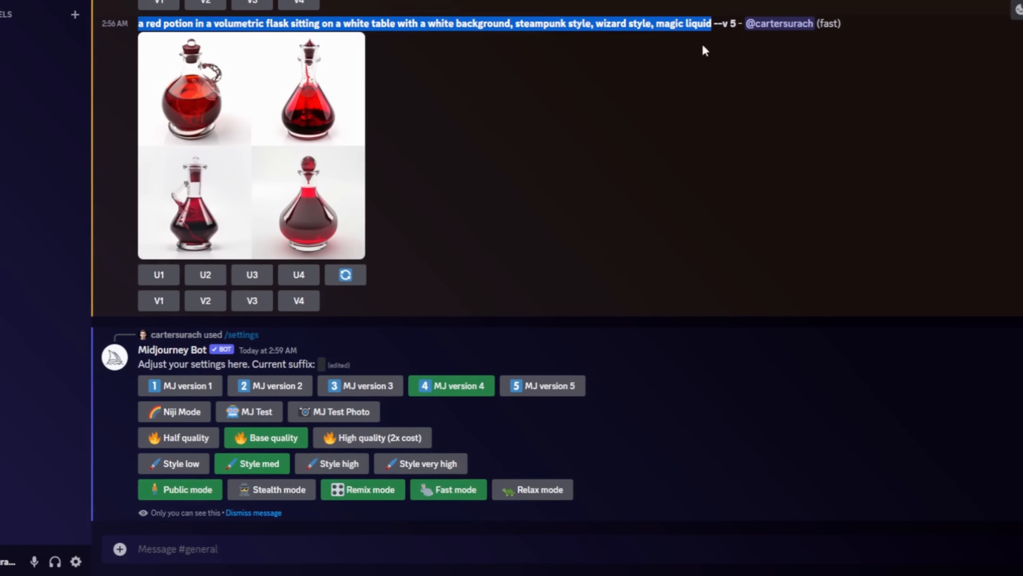
left_click(408, 541)
type("/imagine prompt")
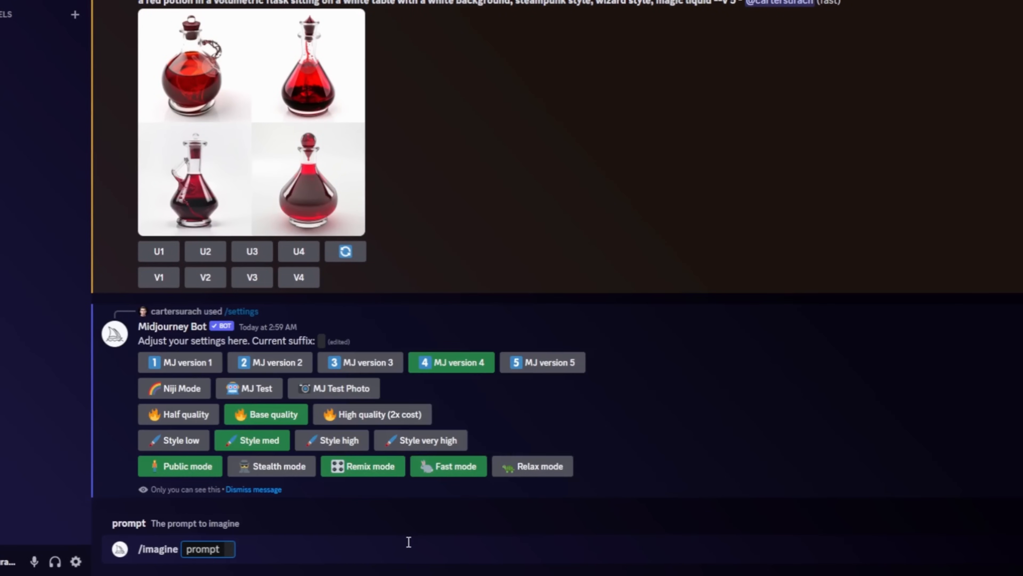
key("ctrl+v")
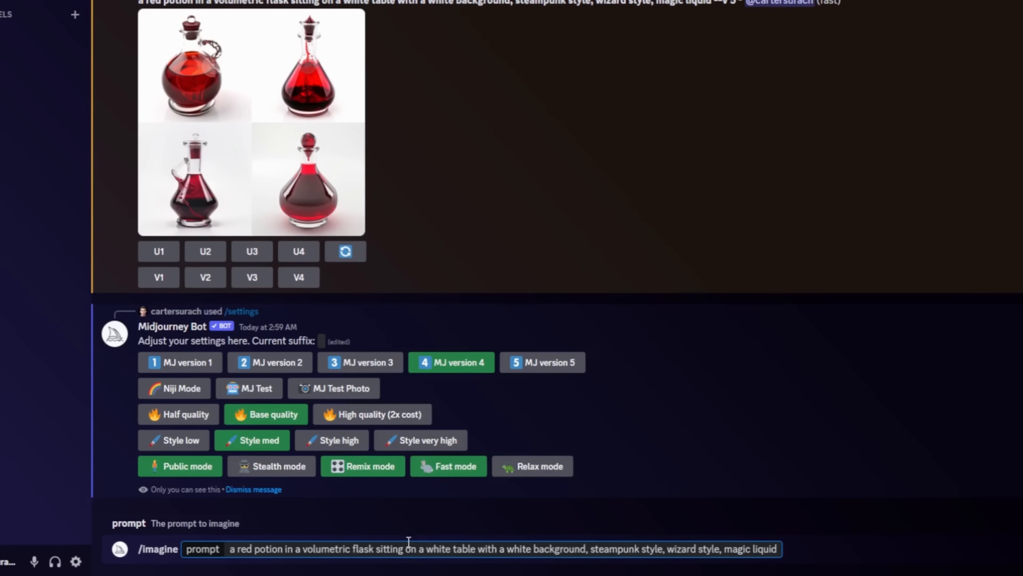
key("Return")
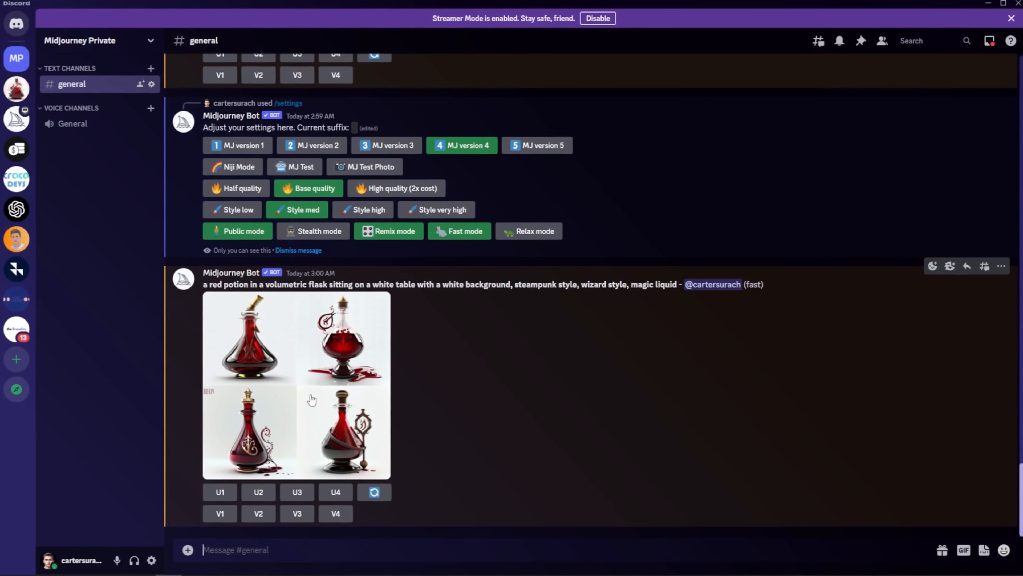
Step: Compare the version 4 red potion images with the version 5 images generated from the same steampunk, wizard style prompt
scroll(312, 399, "up", 8)
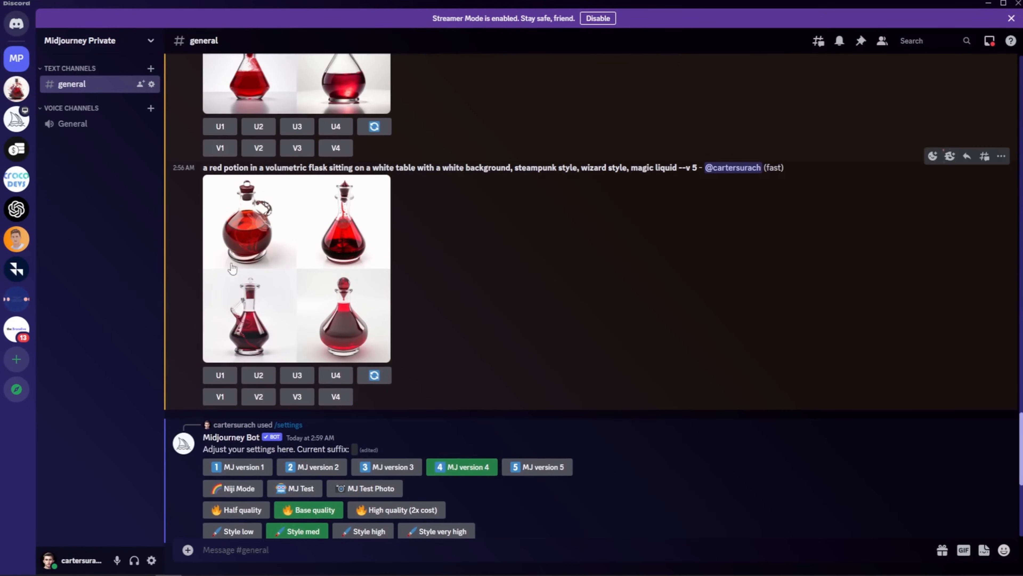
scroll(358, 258, "down", 8)
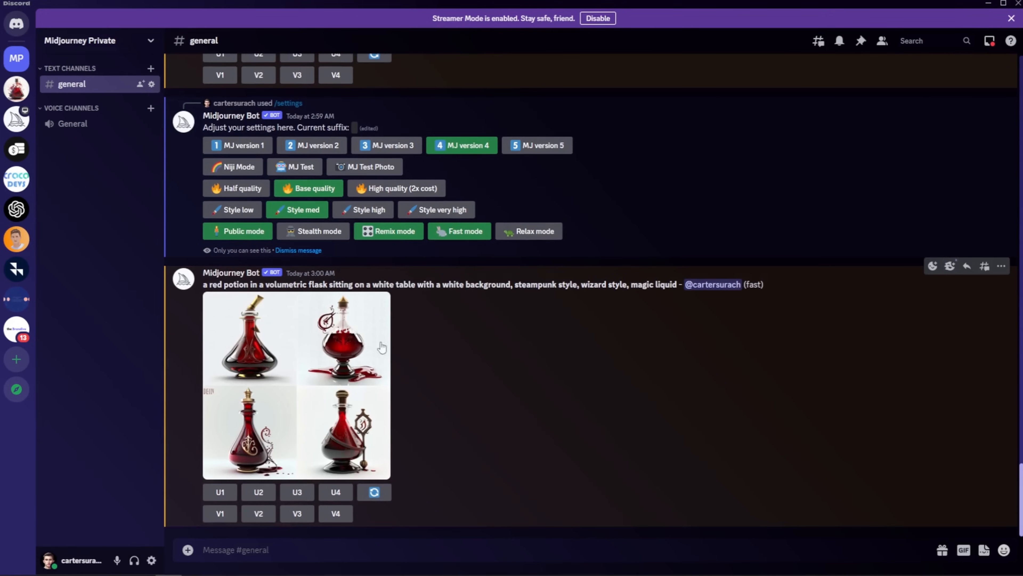
scroll(620, 412, "up", 6)
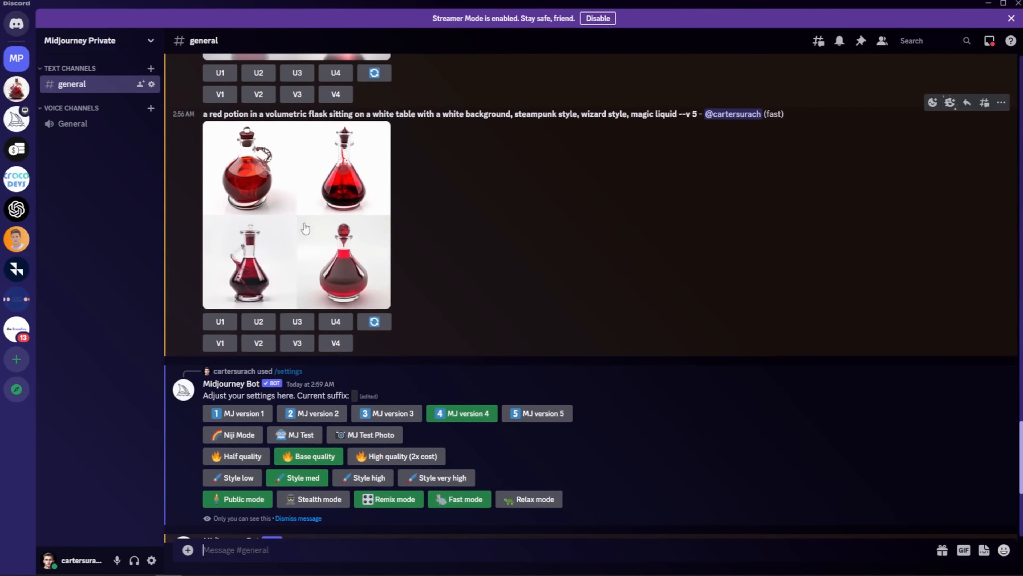
scroll(620, 412, "down", 5)
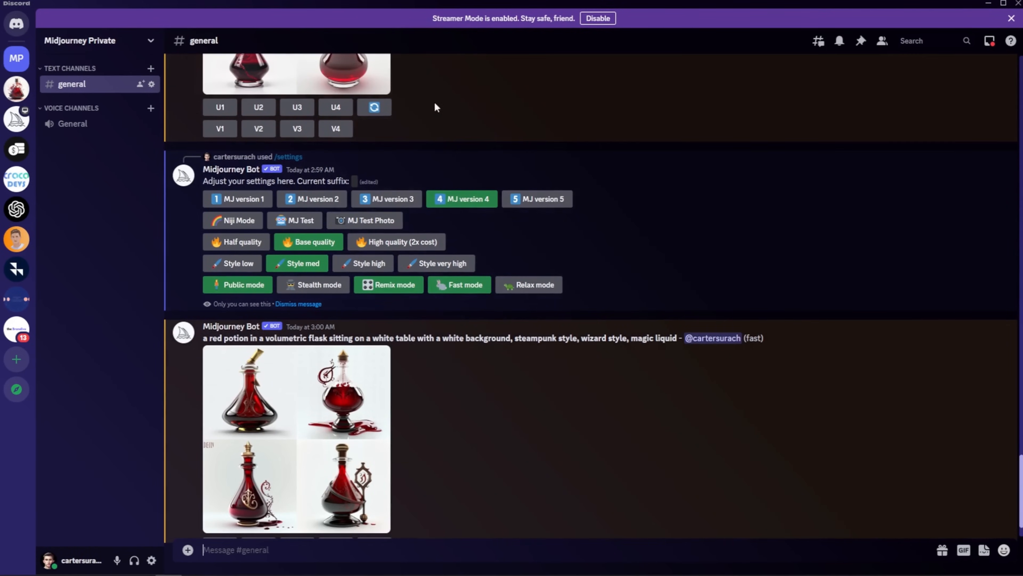
scroll(402, 213, "up", 4)
scroll(312, 446, "down", 5)
scroll(689, 324, "up", 5)
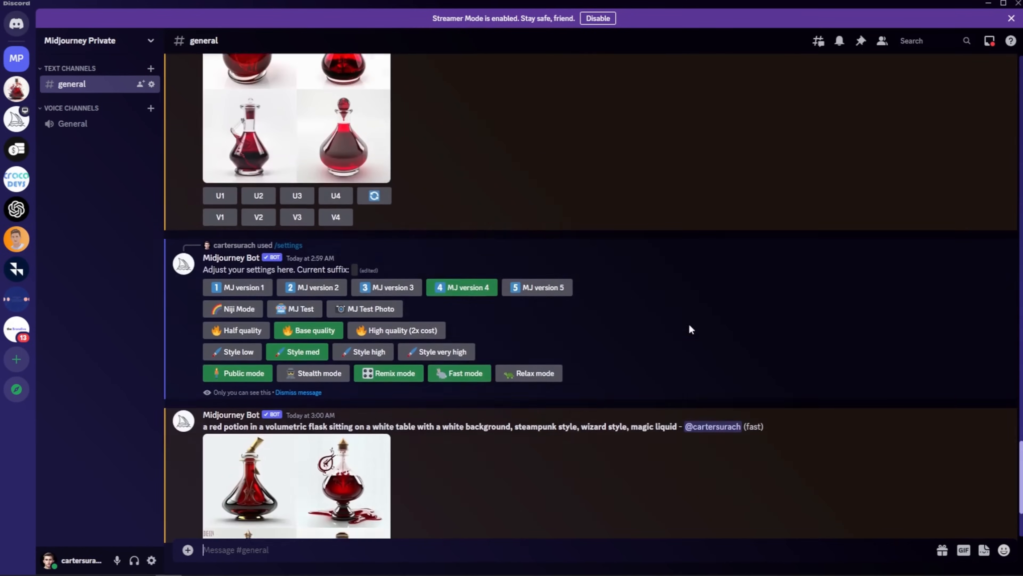
scroll(416, 216, "down", 5)
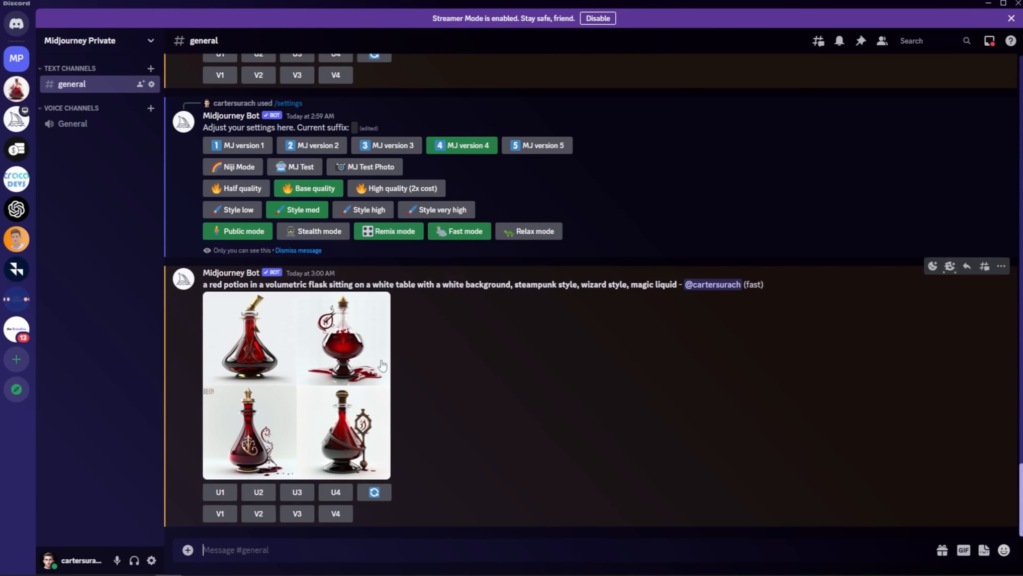
scroll(300, 408, "up", 5)
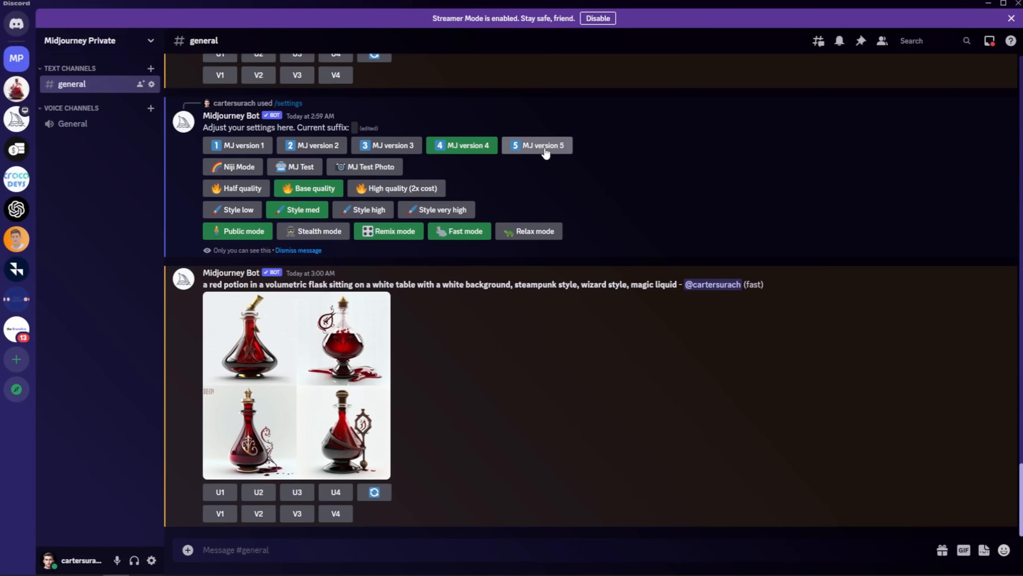
Step: Set the Midjourney model to MJ version 5 and generate images from the /imagine prompt "love, imagination, hapiness, vibrant"
left_click(545, 153)
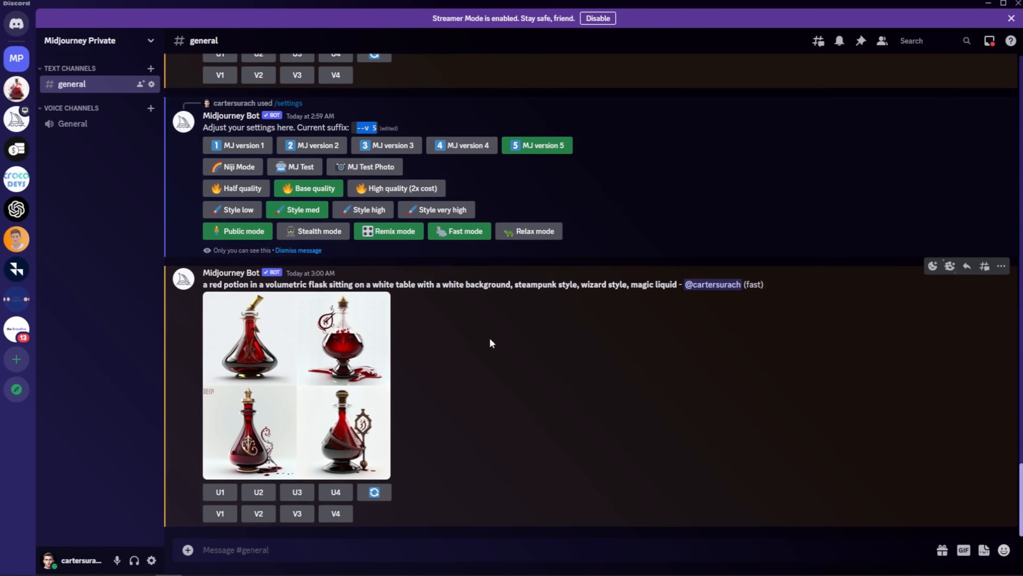
left_click(420, 555)
type("/imagin")
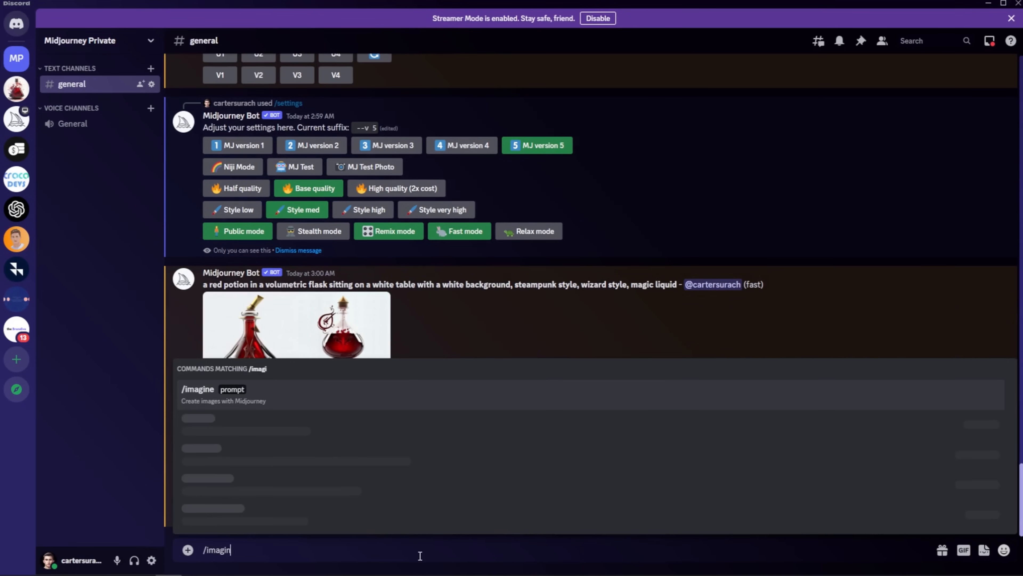
key("Tab")
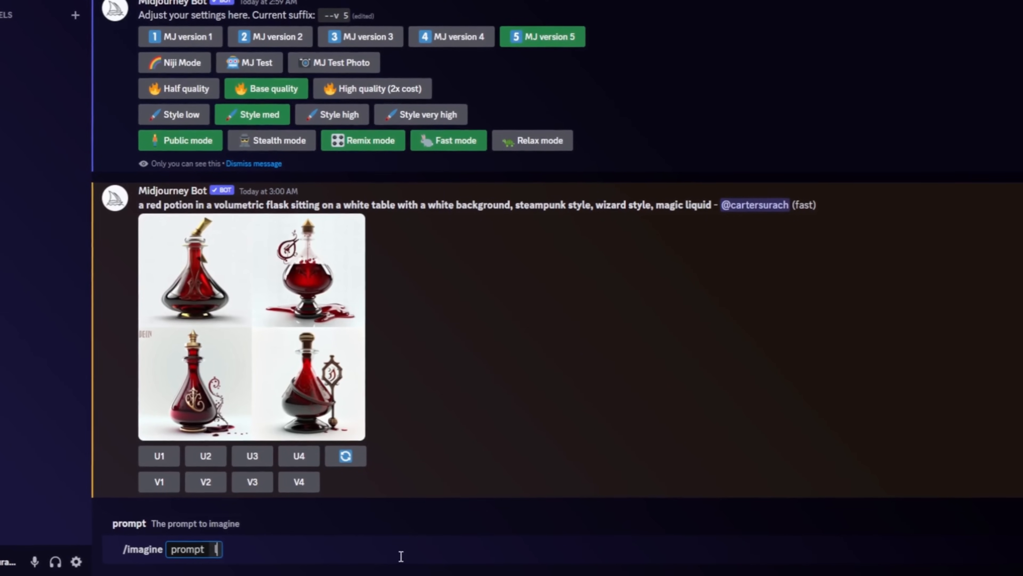
type("love, imag")
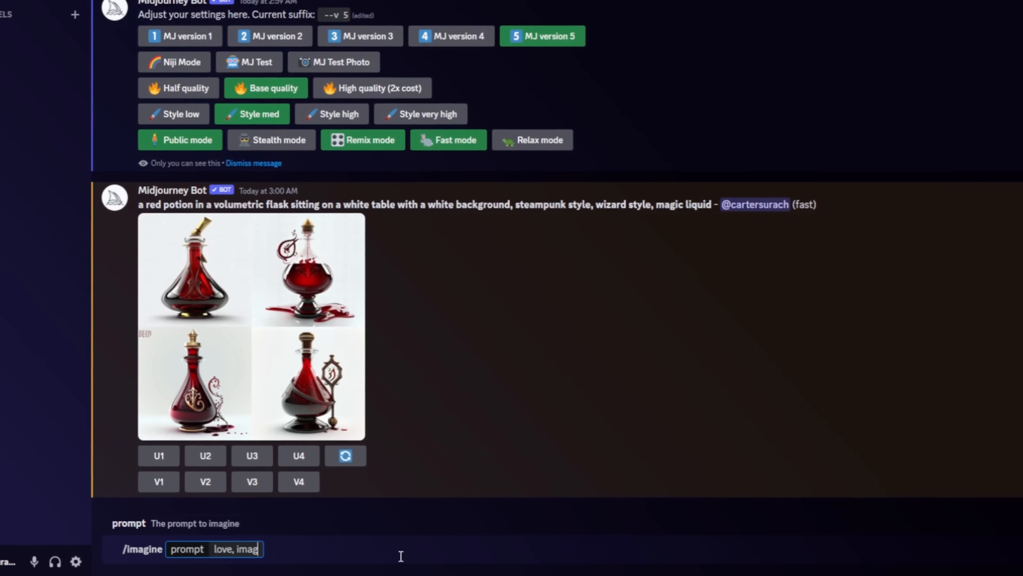
type("ination")
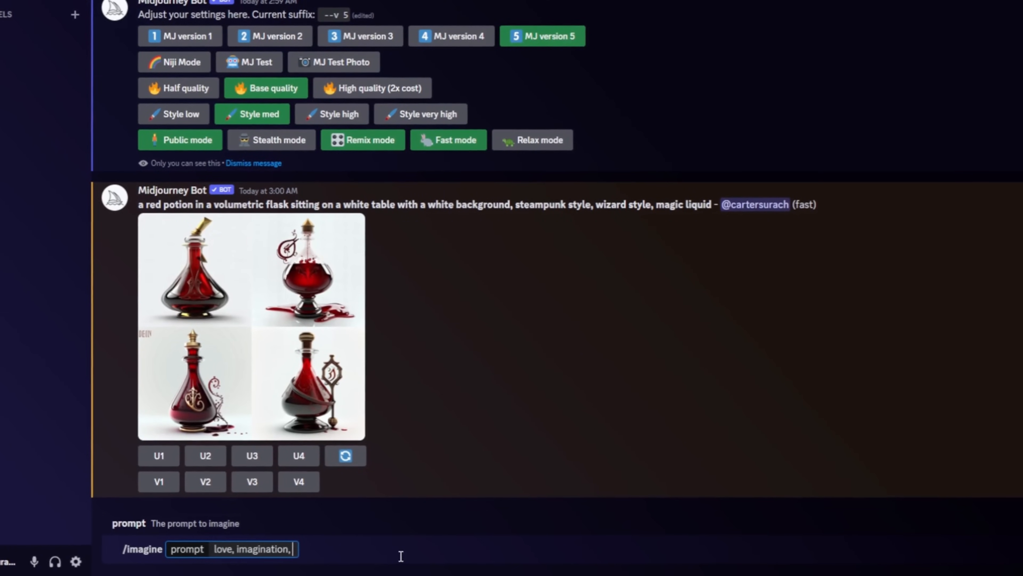
type(", hapiness")
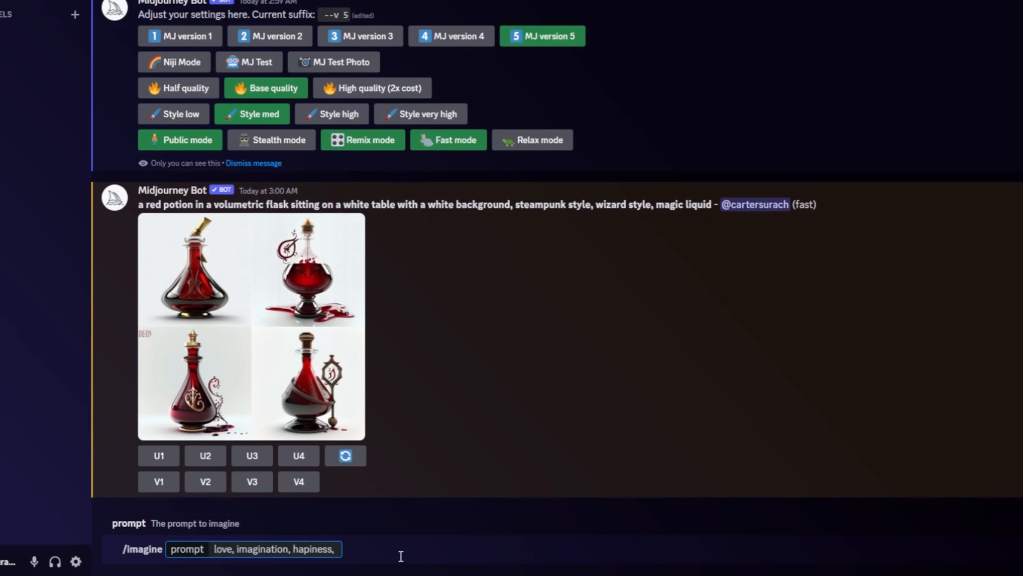
type(", vibrant")
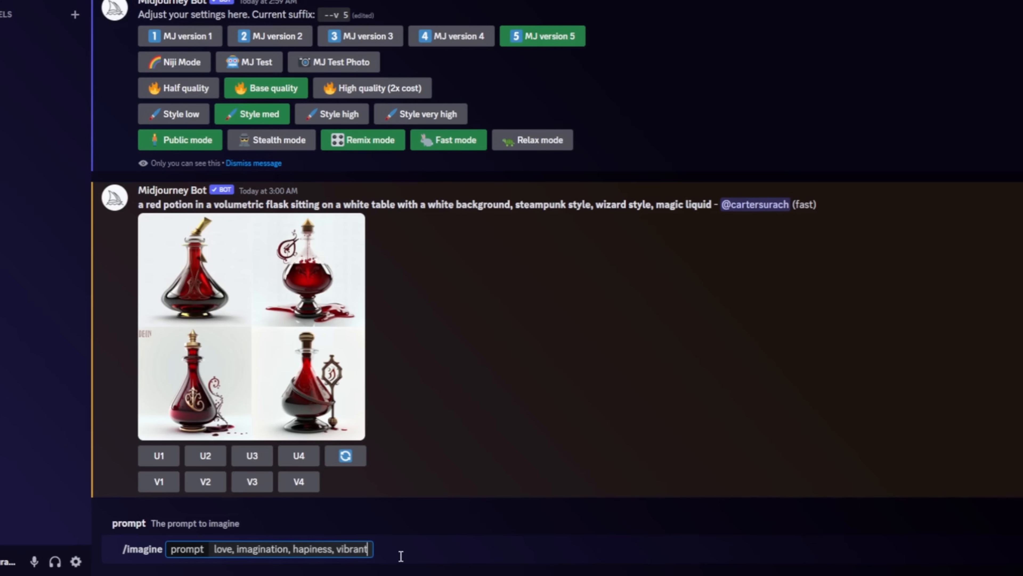
key("Return")
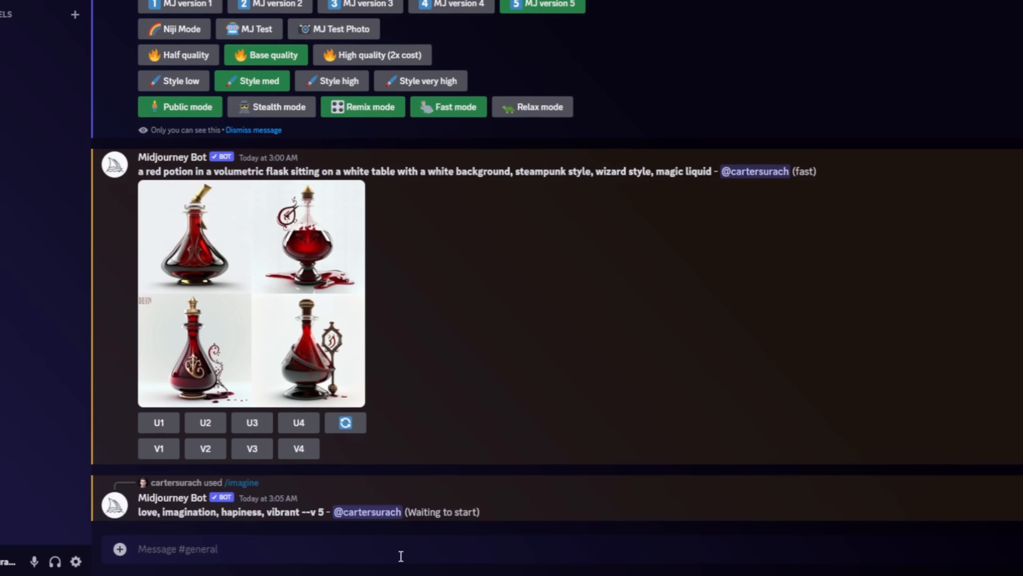
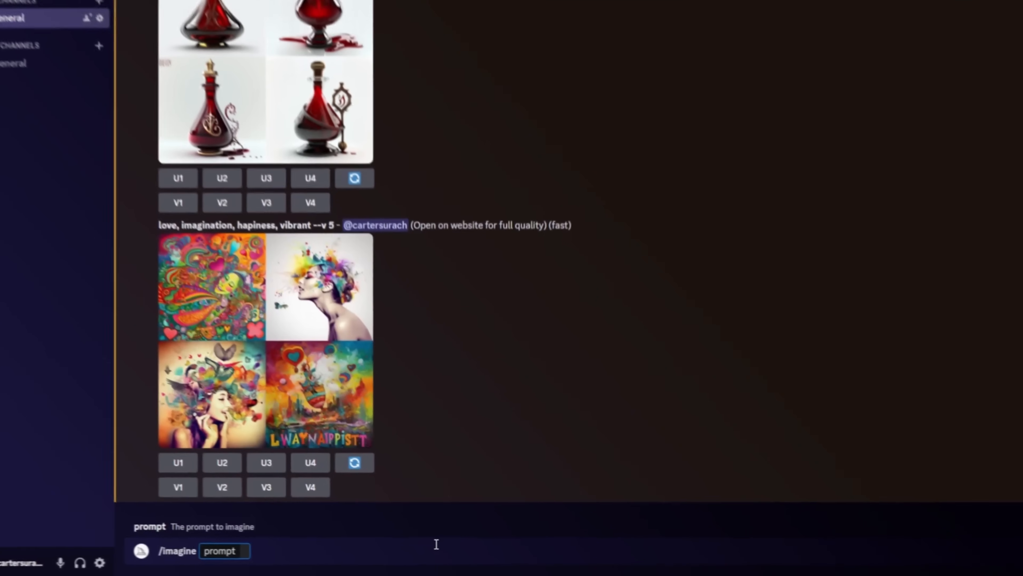
Step: Generate images from the /imagine prompt "an endless stairway puzzle in space that is a fractal"
type("an endless st")
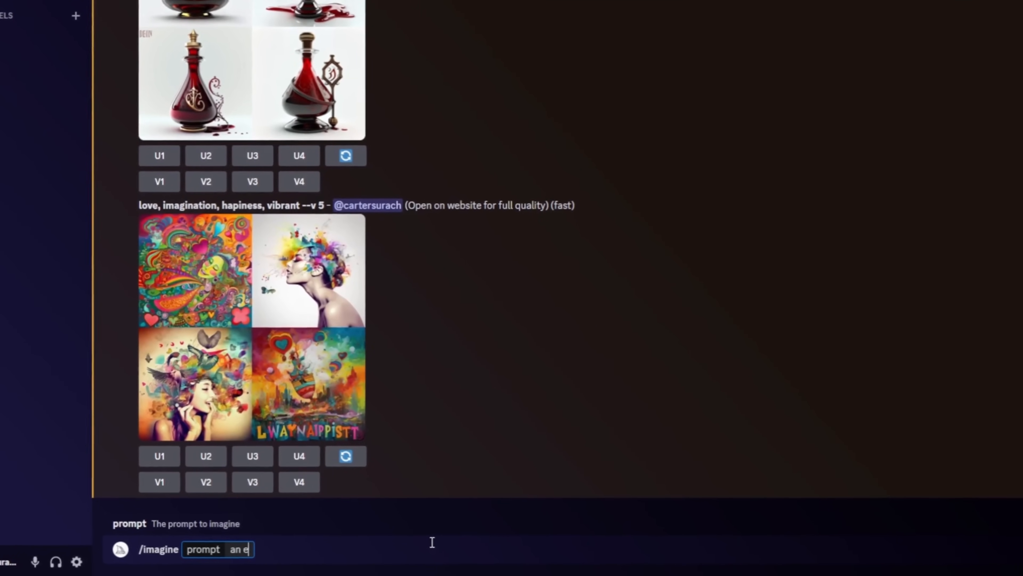
type("air")
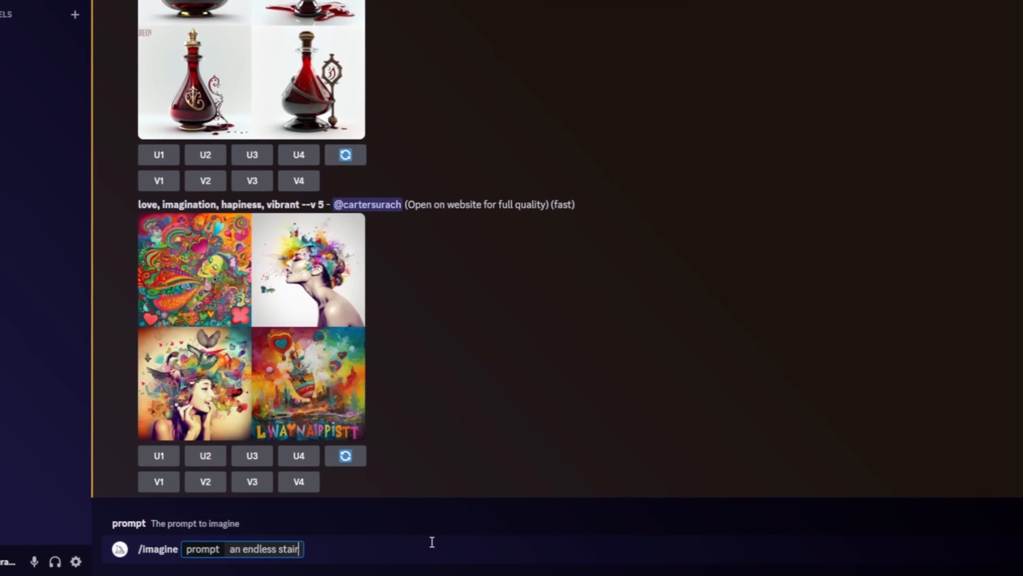
type("way puzzle in space")
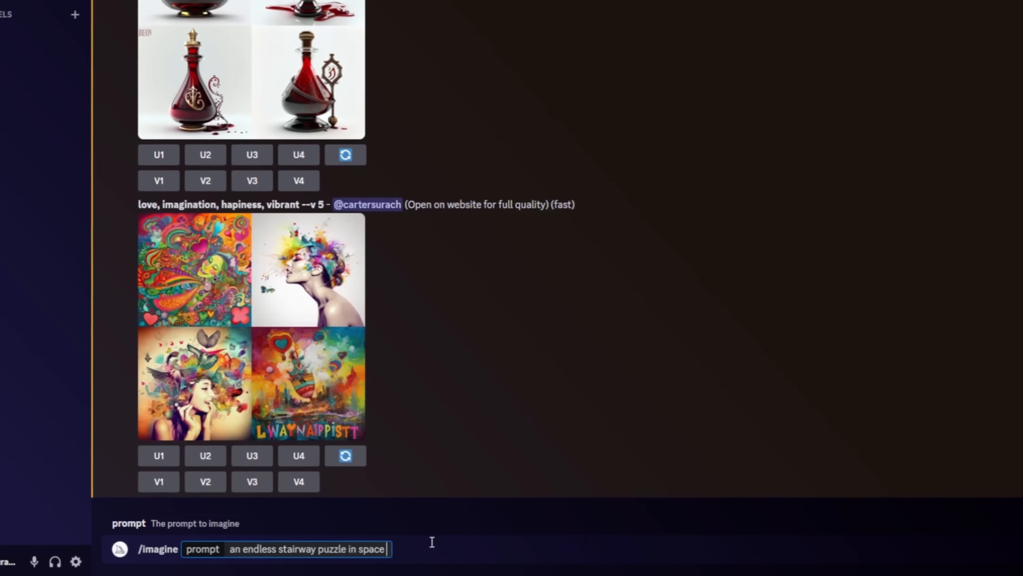
type(" that is")
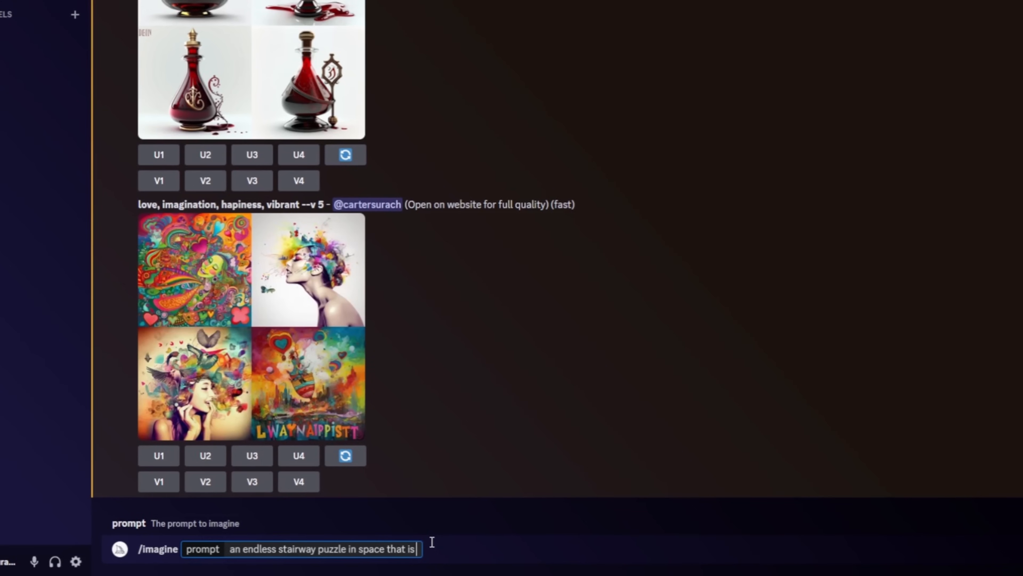
type(" a fractal")
key("Return")
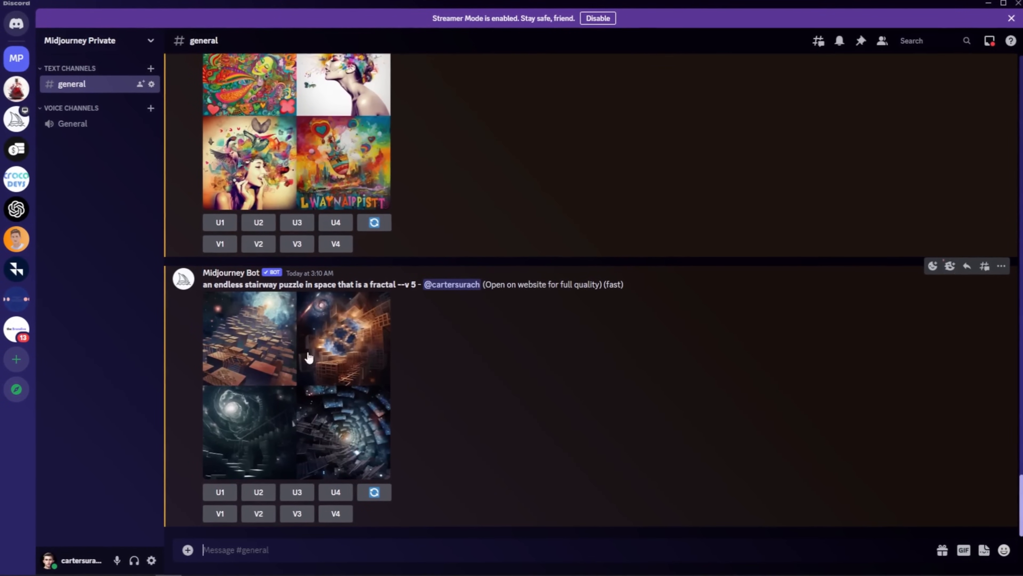
Step: Copy the endless stairway prompt text without its version suffix into a new /imagine prompt
left_click_drag(203, 284, 398, 283)
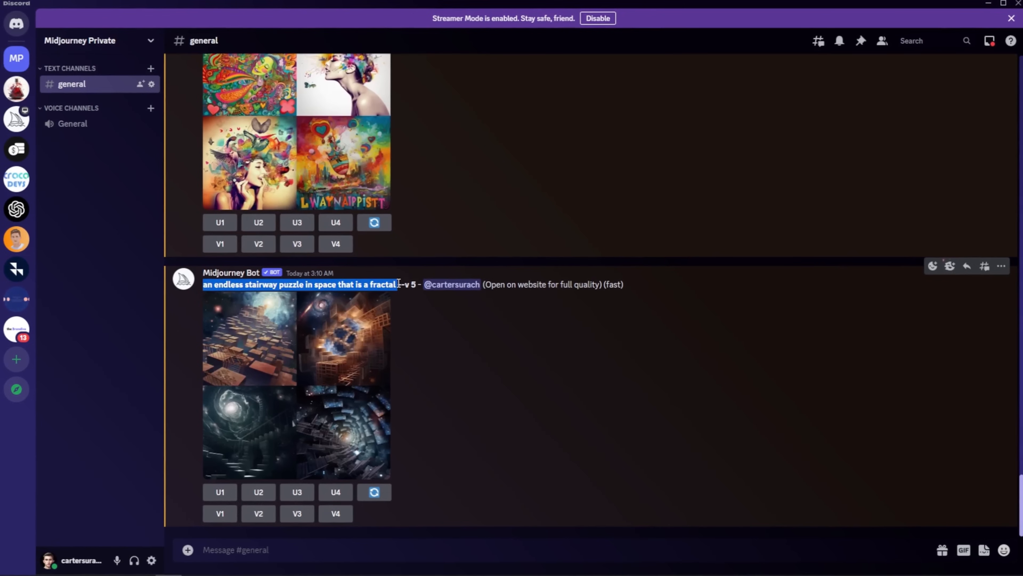
left_click(447, 360)
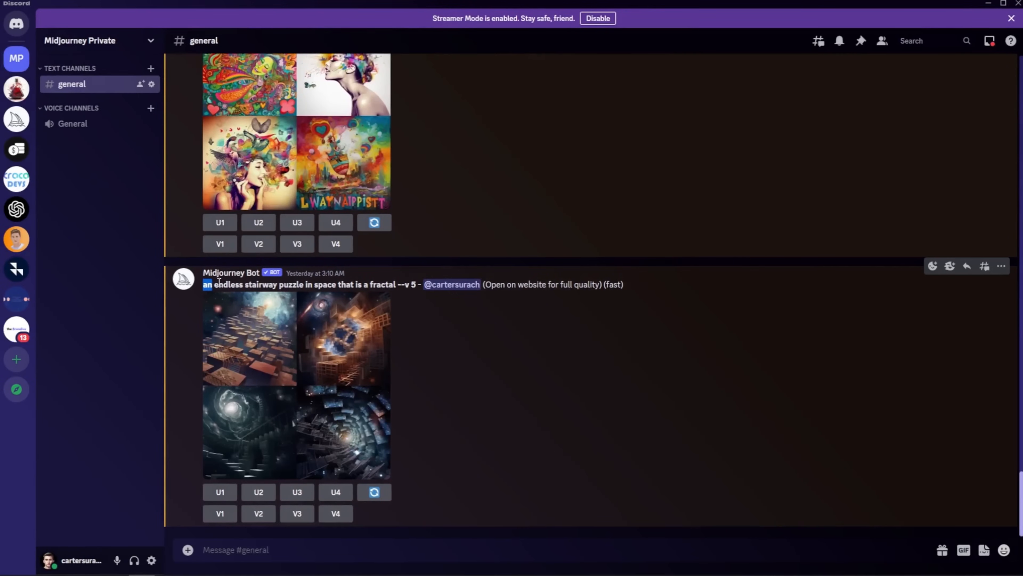
left_click_drag(204, 285, 378, 284)
key("ctrl+c")
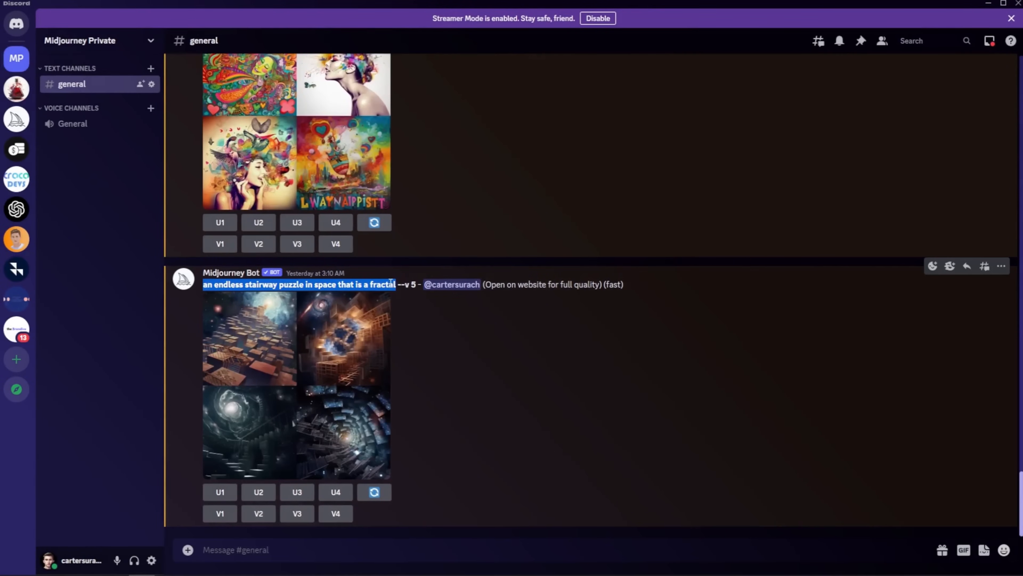
right_click(391, 283)
left_click(459, 292)
left_click(301, 546)
right_click(300, 543)
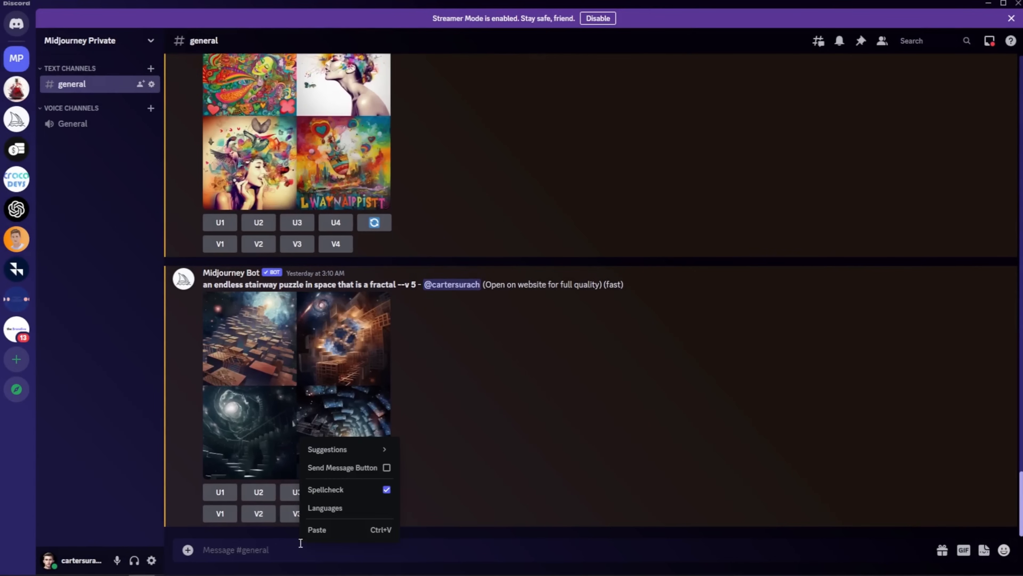
left_click(282, 548)
type("/")
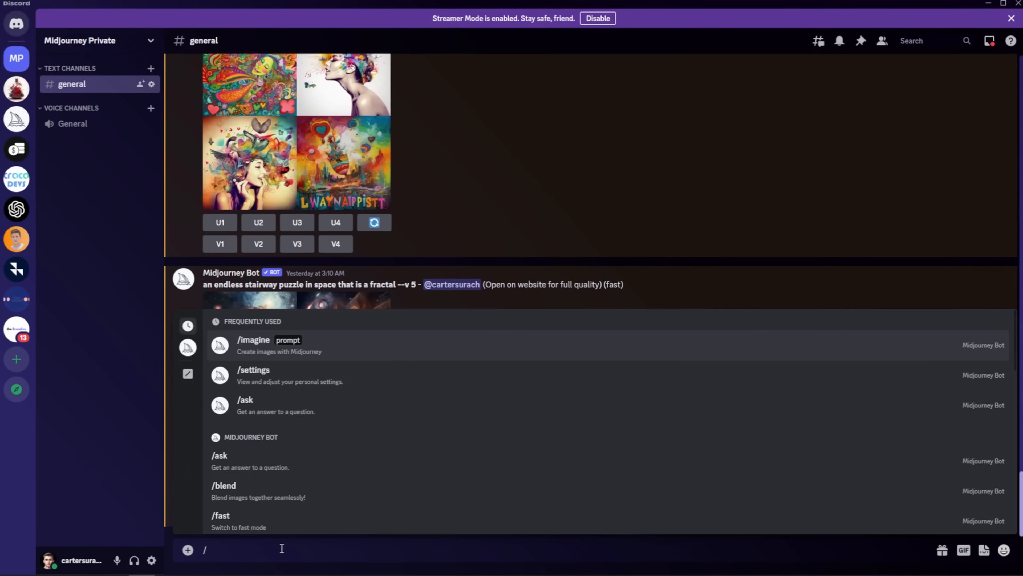
type("imagine")
key("Tab")
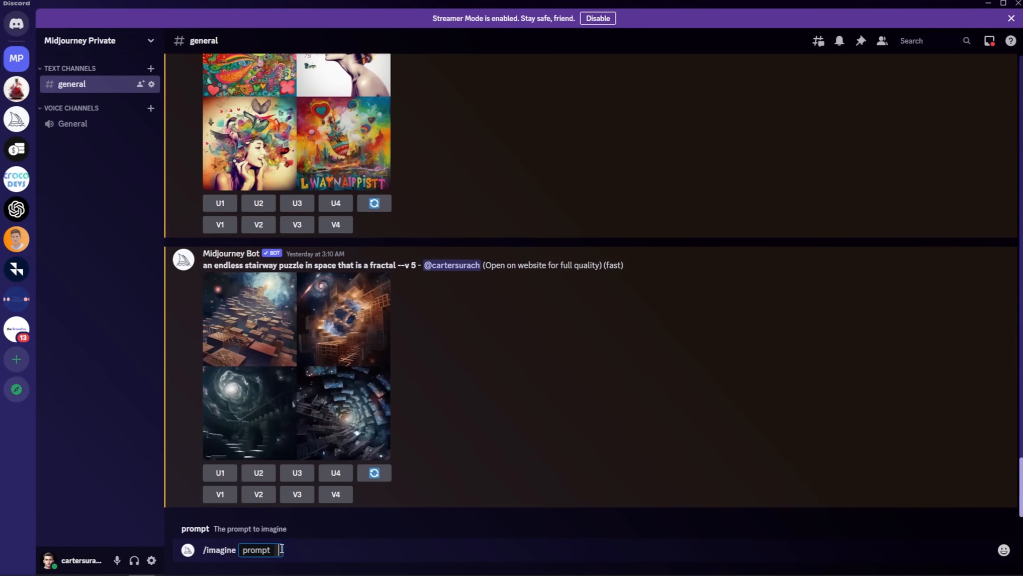
key("ctrl+v")
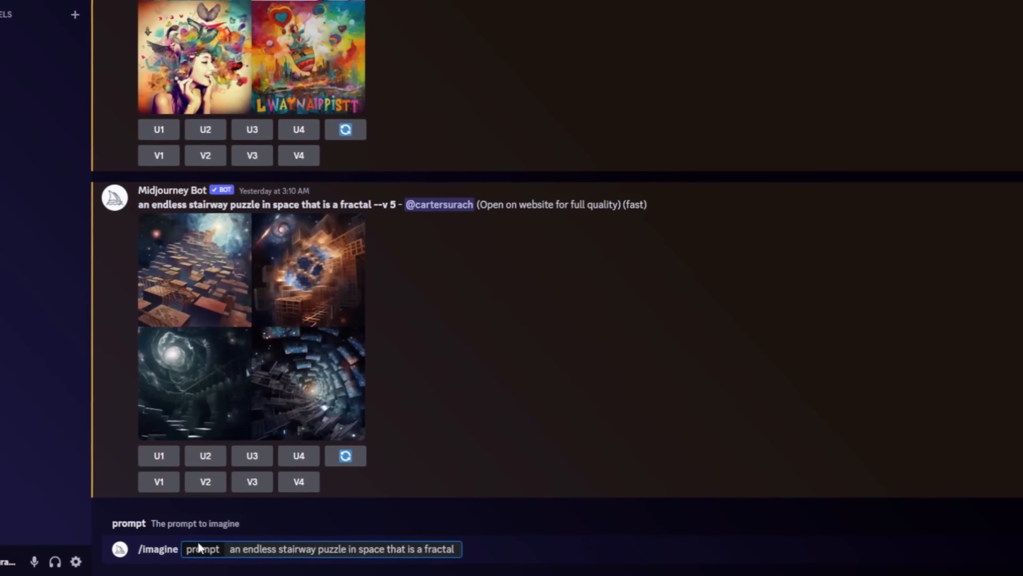
Step: Append the aspect ratio parameter "--ar 16:9" to the stairway prompt and generate the images
type("--aspe")
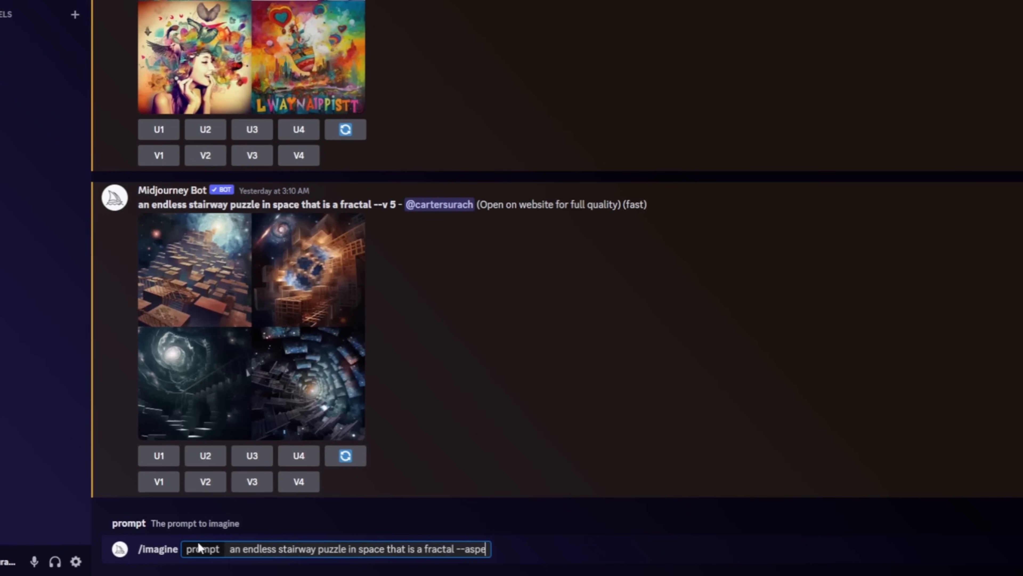
type("ct")
key("BackSpace")
key("BackSpace")
key("BackSpace")
key("BackSpace")
key("BackSpace")
type("r 16:9")
key("Return")
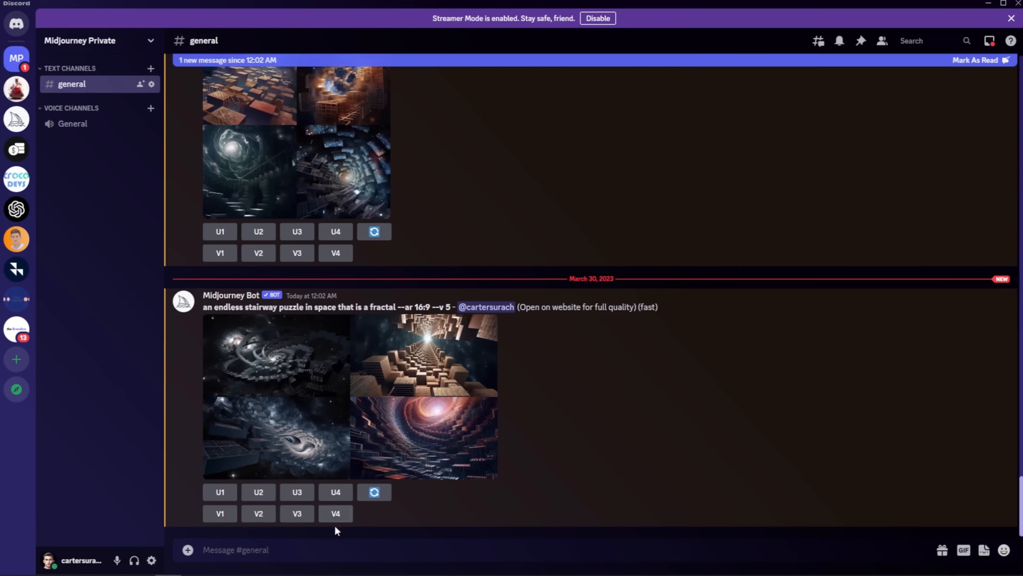
Step: Upscale the fourth 16:9 stairway image and open the upscaled image's link in the web browser
left_click(337, 493)
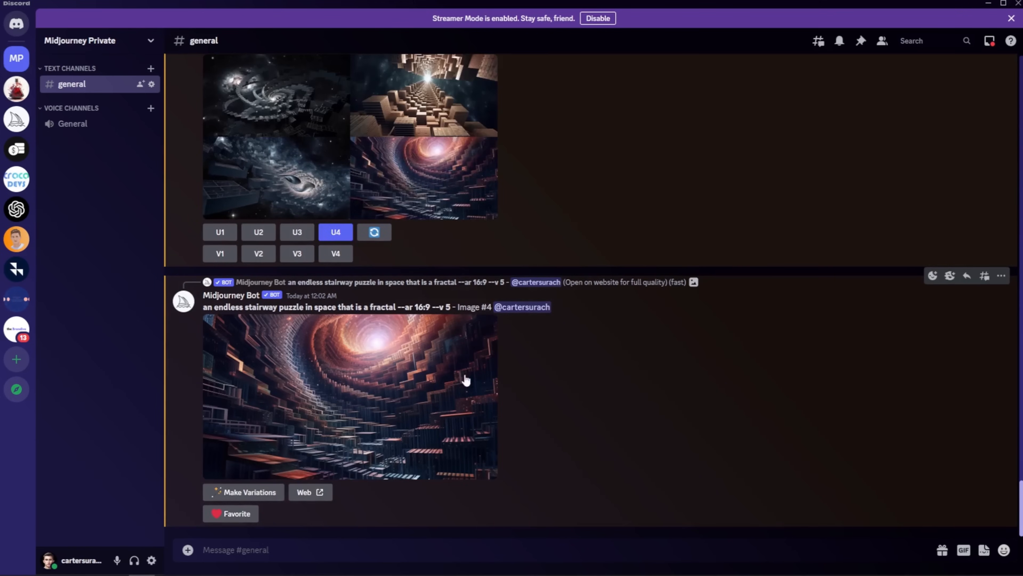
right_click(365, 380)
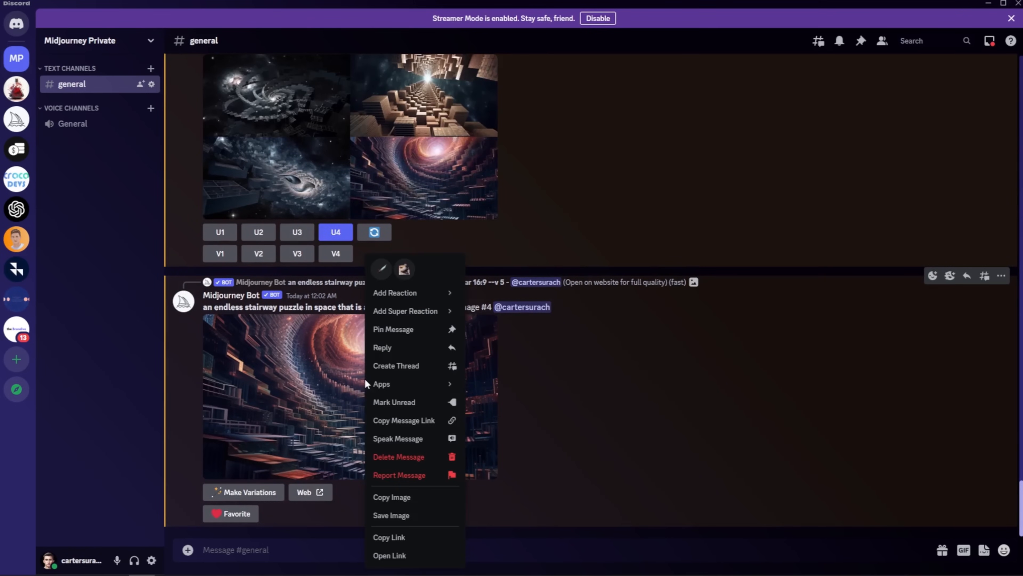
left_click(395, 553)
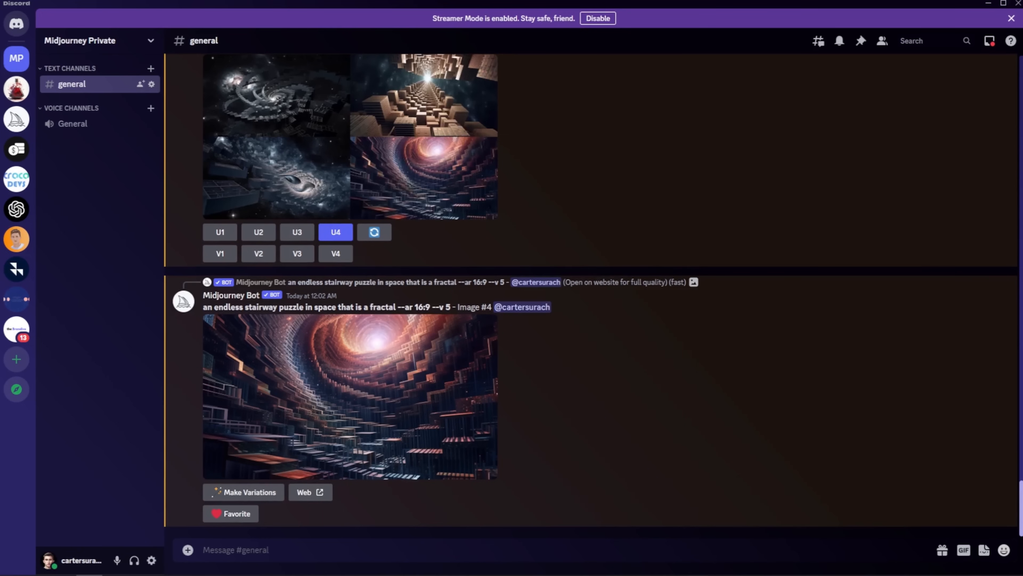
Step: View the upscaled stairway image in the maximized browser window and in full screen, and leave full screen
left_click_drag(999, 193, 764, 137)
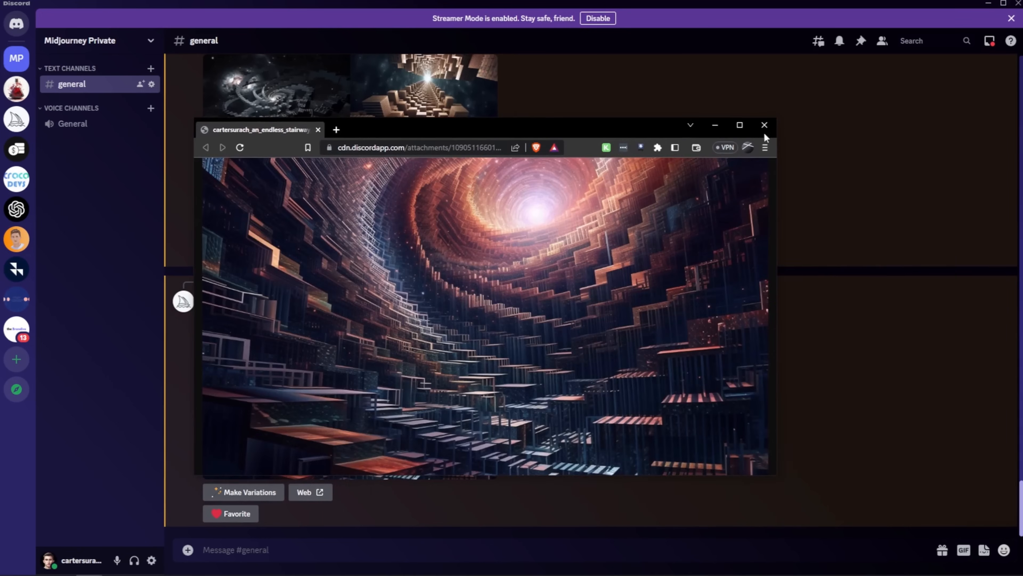
left_click(740, 125)
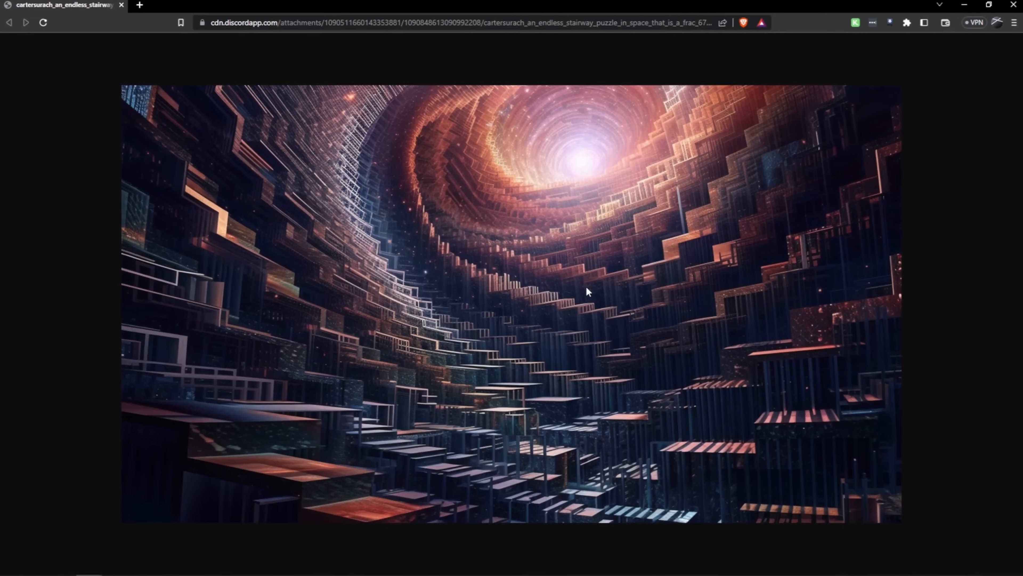
left_click(1014, 22)
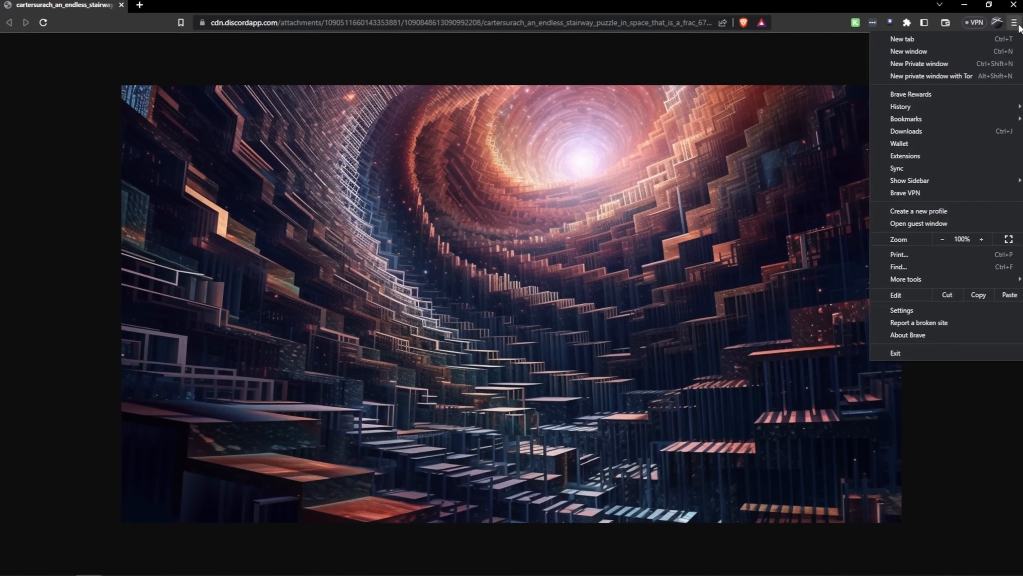
left_click(1009, 239)
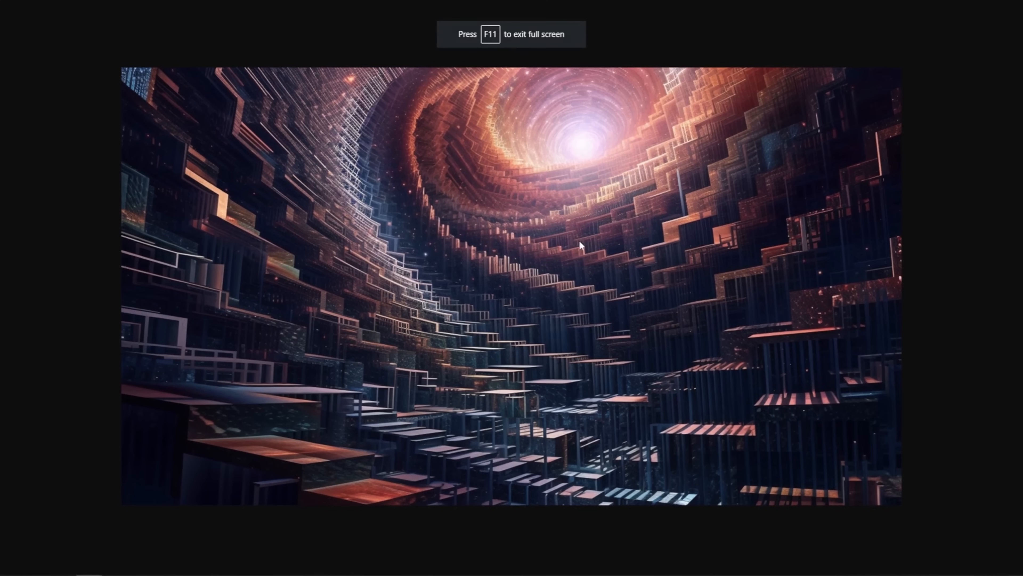
key("F11")
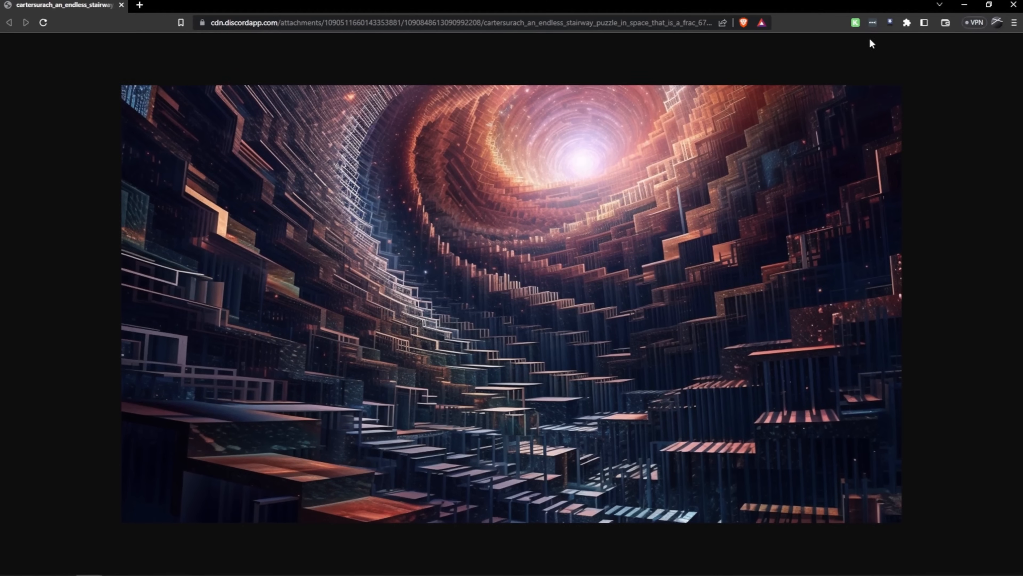
Step: Display the endless stairway image in full screen
left_click(1013, 22)
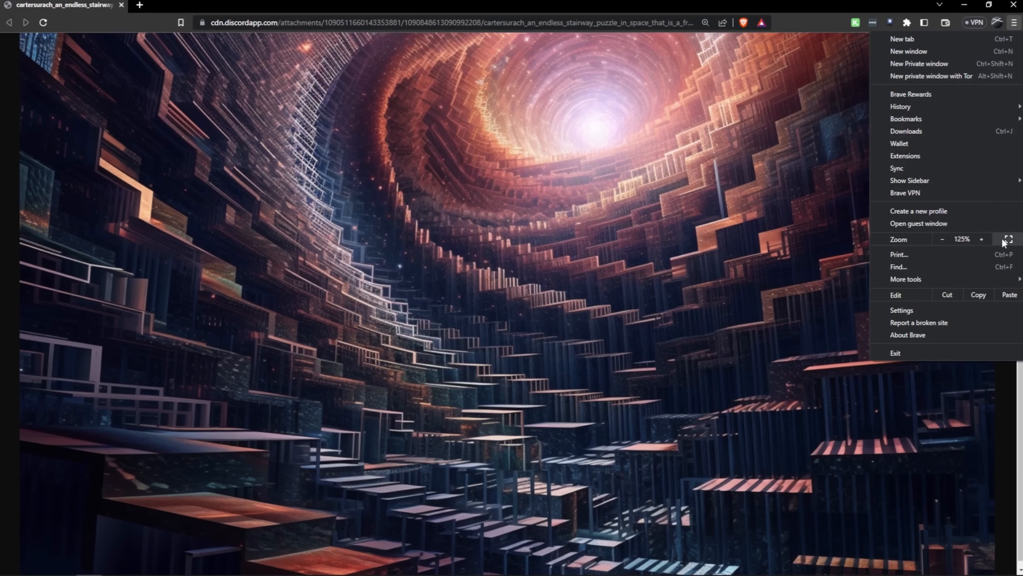
left_click(1007, 242)
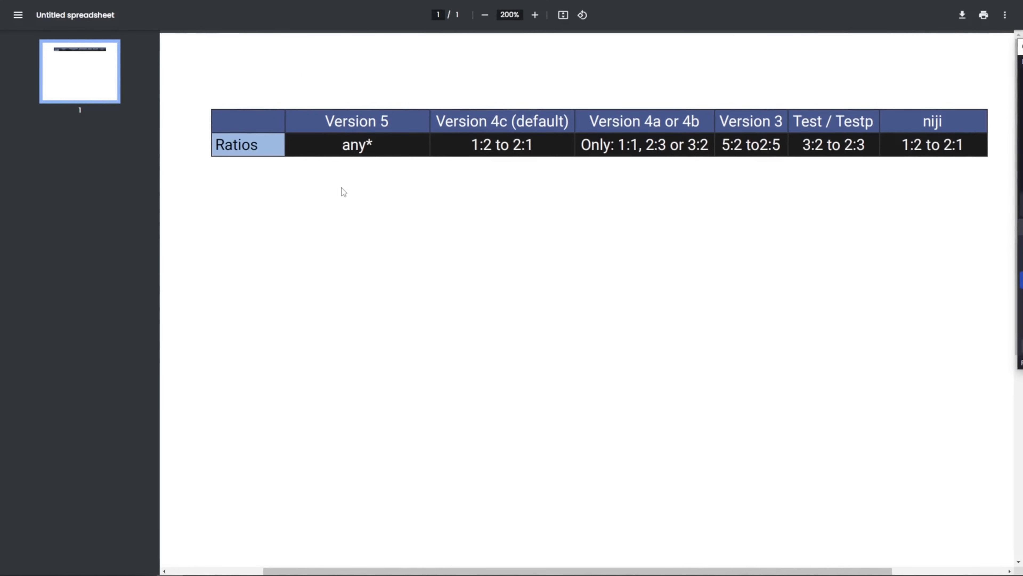
Step: Examine the aspect ratios allowed for Version 5 in the version comparison table
left_click_drag(325, 121, 392, 122)
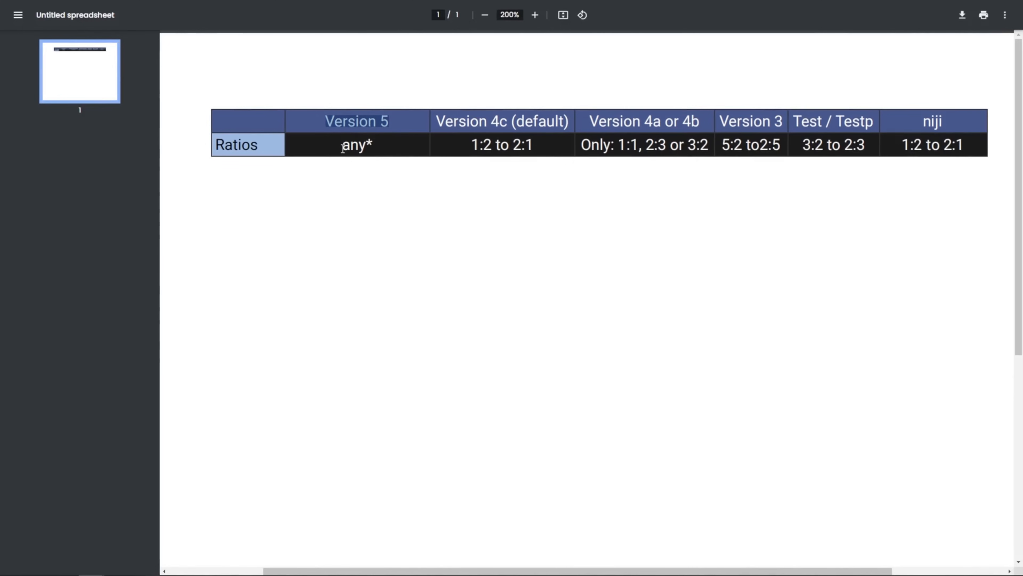
left_click_drag(343, 148, 372, 146)
left_click(351, 176)
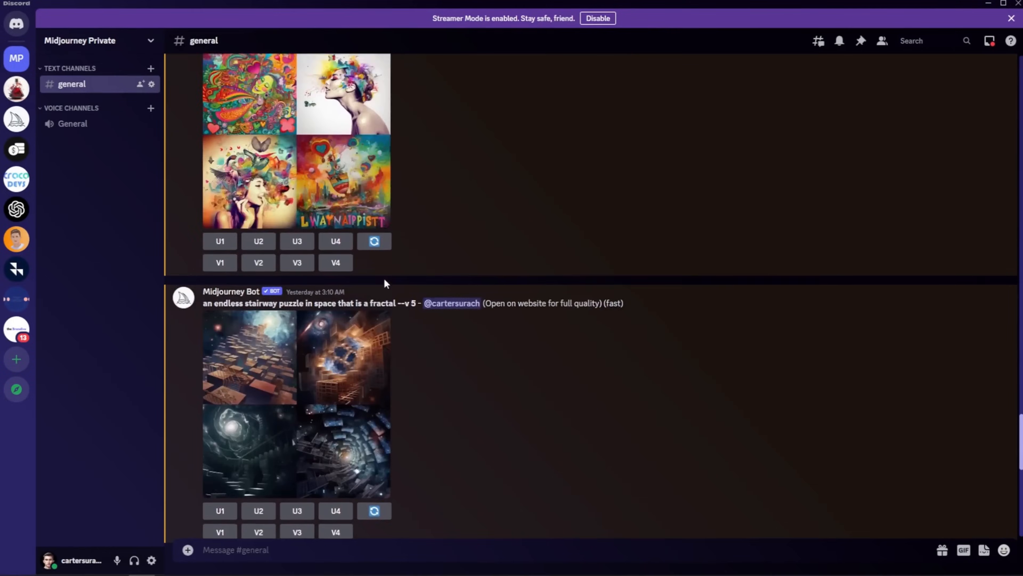
Step: Copy the earlier red potion prompt ending in "magical, glimmering, sensorial", leaving out its version parameter
scroll(383, 279, "up", 10)
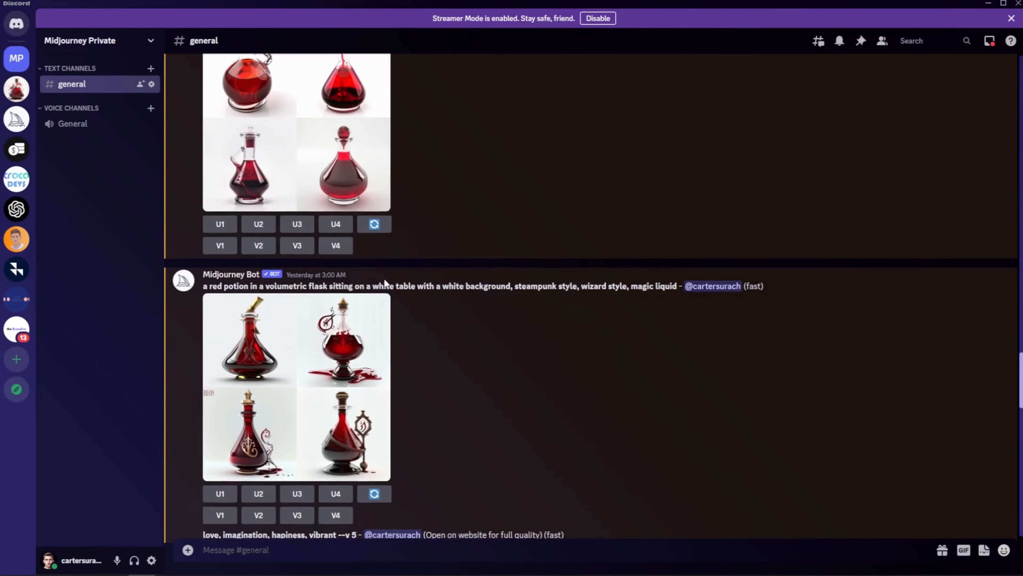
scroll(385, 284, "up", 8)
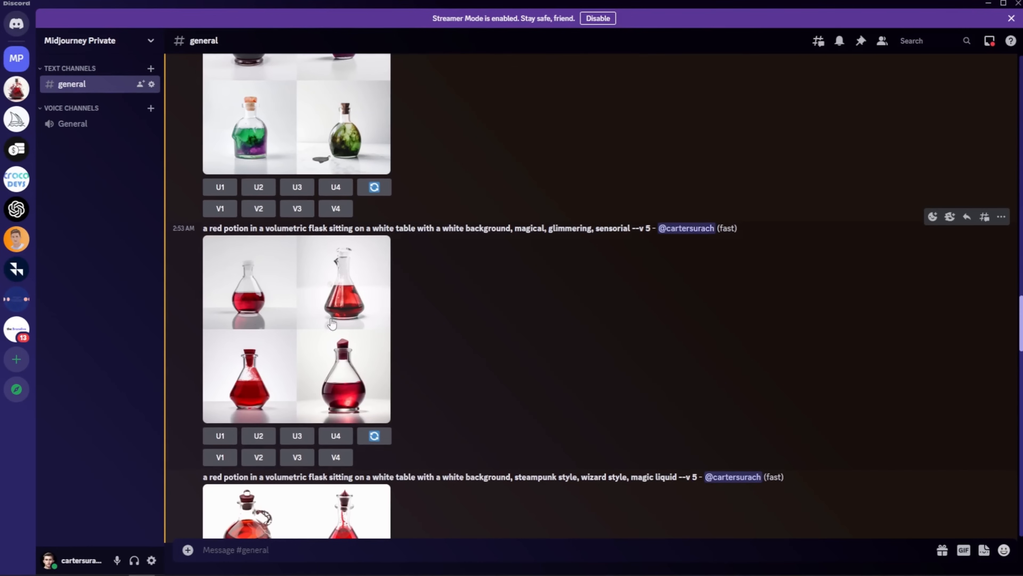
left_click_drag(203, 228, 634, 226)
key("ctrl+c")
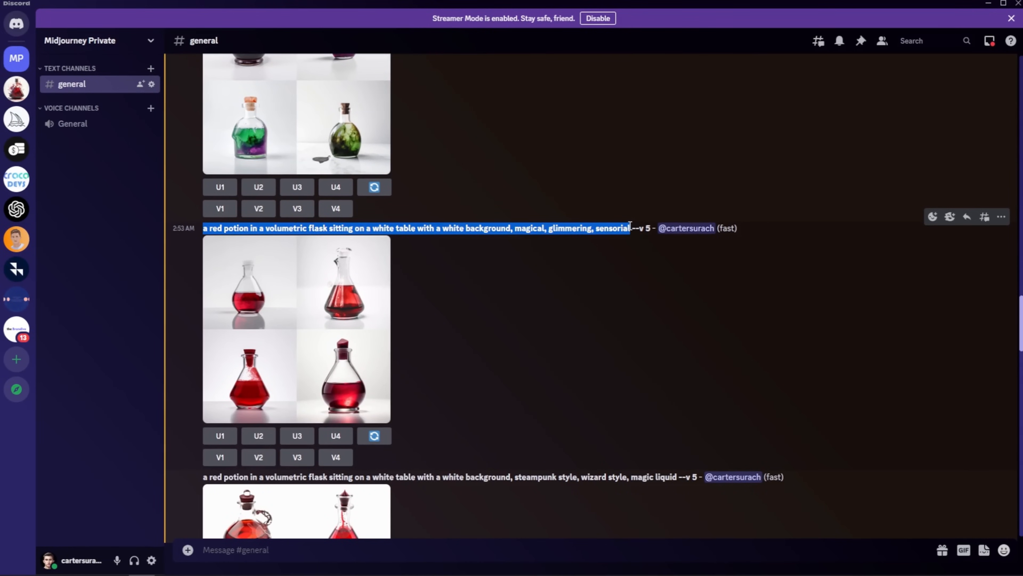
Step: Start a new /imagine command in the general channel and paste the copied red potion description as its prompt
scroll(485, 347, "down", 15)
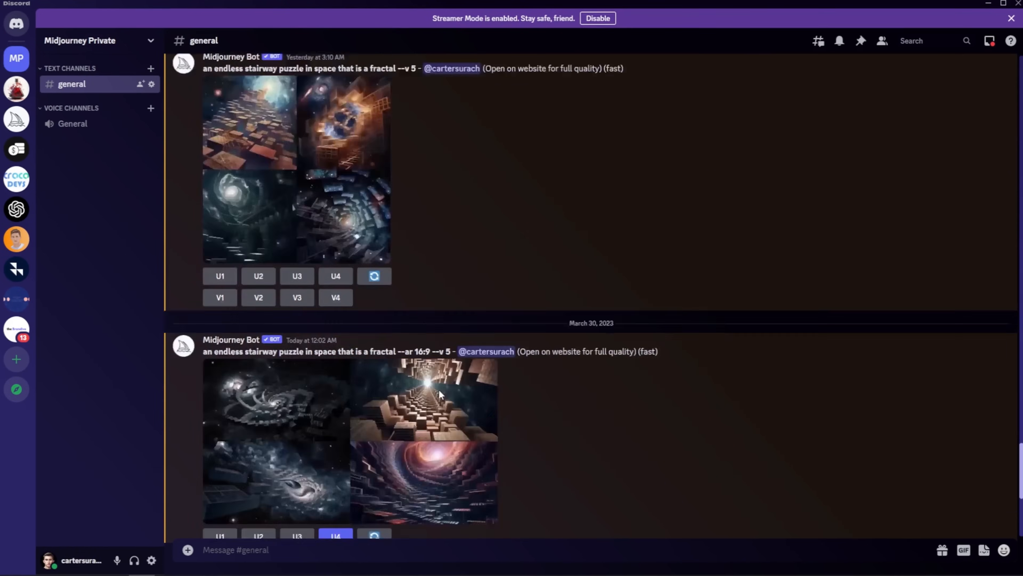
scroll(390, 490, "down", 5)
scroll(370, 485, "up", 20)
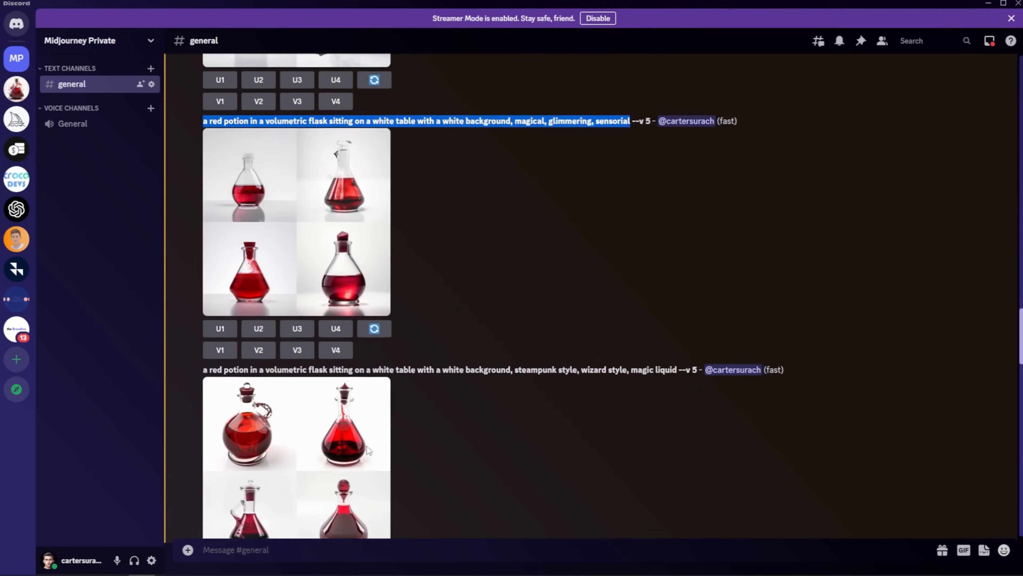
scroll(367, 445, "up", 3)
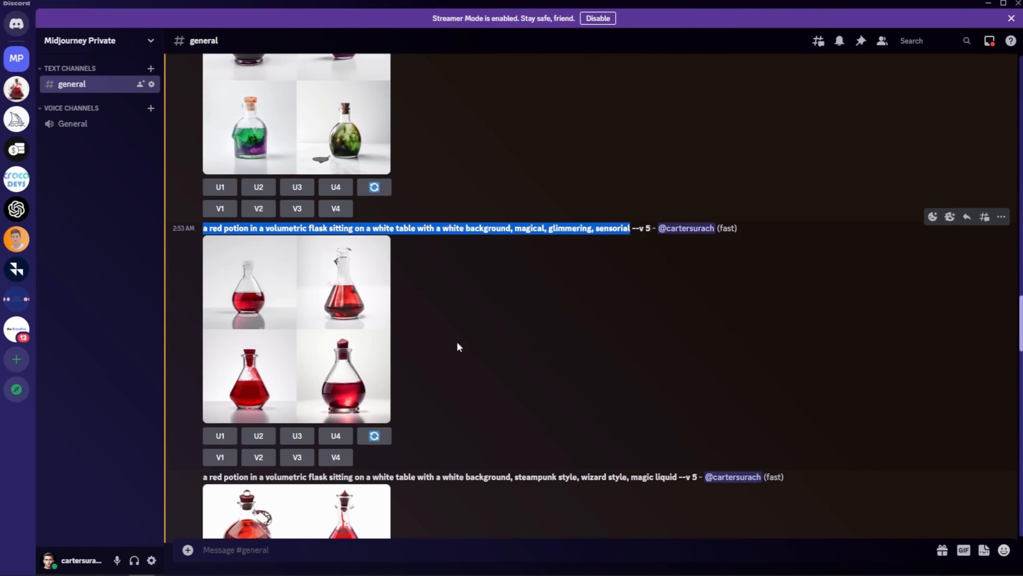
scroll(993, 344, "down", 15)
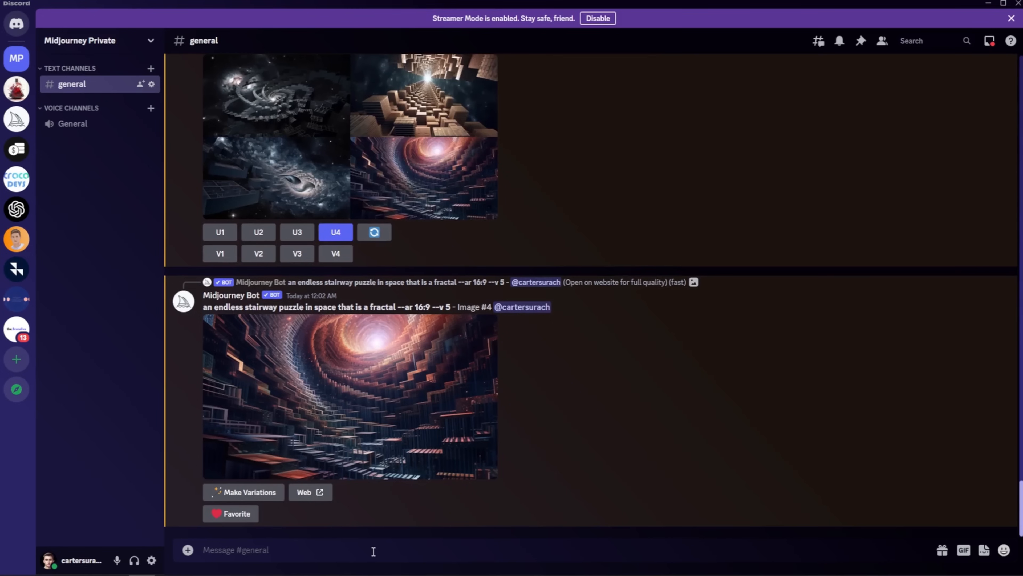
type("/imagine")
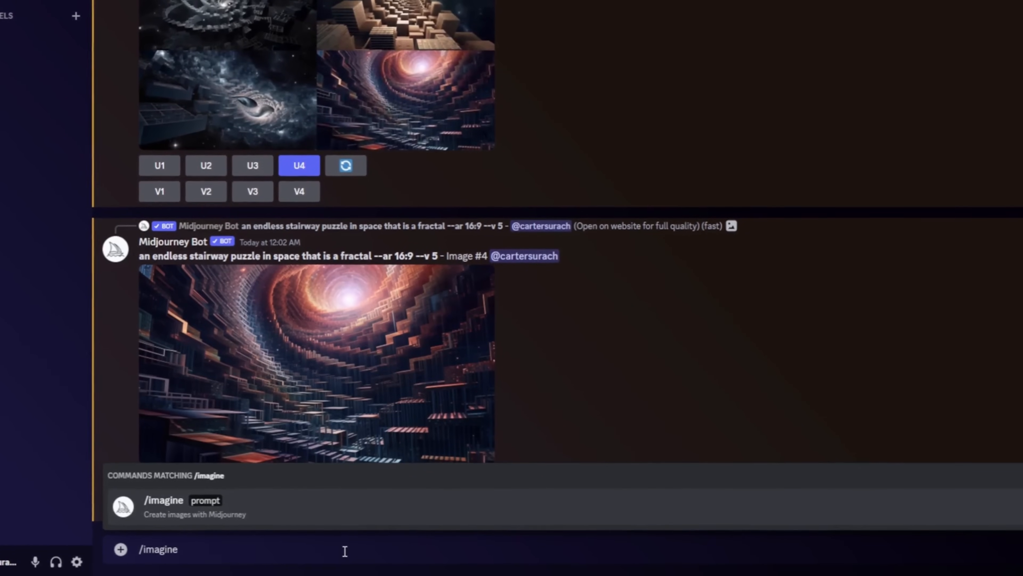
key("Tab")
key("ctrl+v")
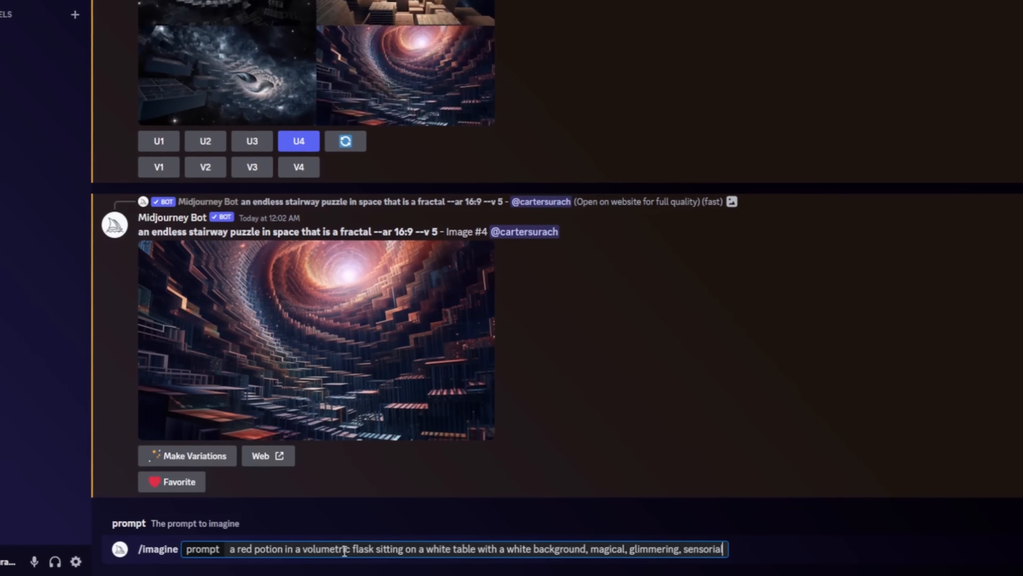
Step: Append the parameter --chaos 0-100 to the end of the red potion prompt
type("l --c")
key("BackSpace")
type("chas")
key("BackSpace")
type("os")
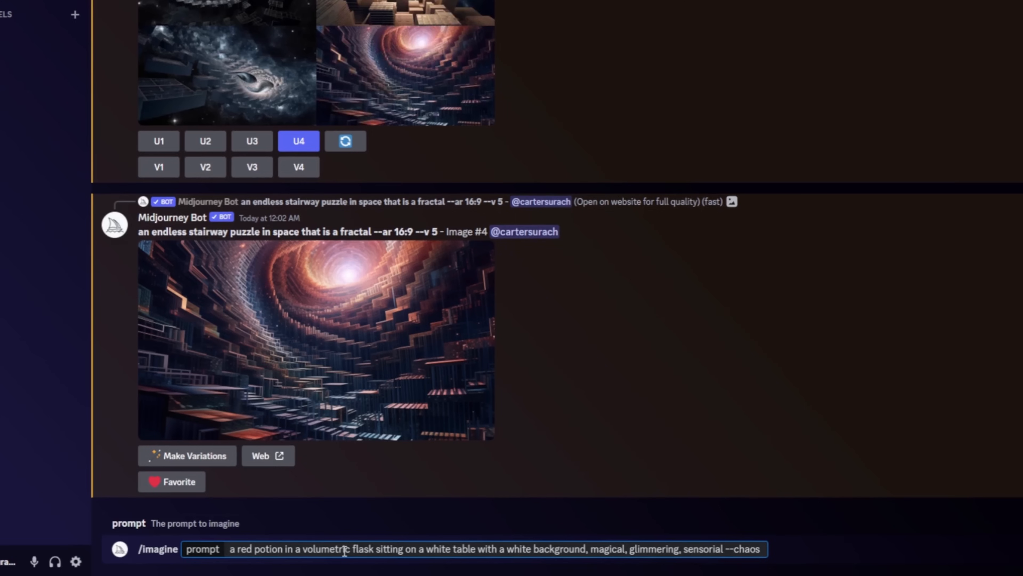
type(" 0-1000")
key("BackSpace")
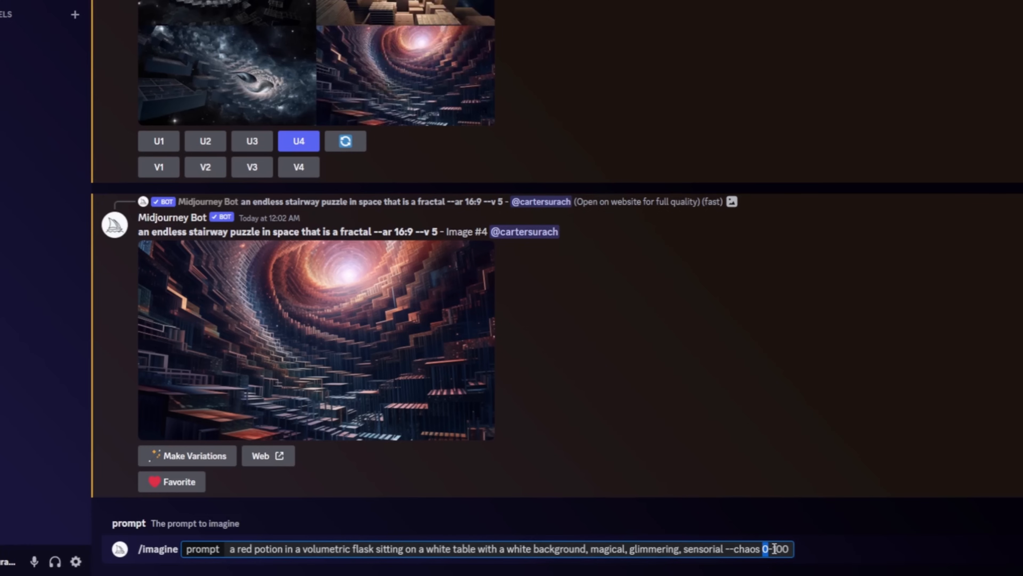
Step: Replace the chaos range in the prompt with 50 and submit the image request
mouse_move(773, 549)
left_mouse_down()
mouse_move(790, 548)
mouse_move(770, 551)
left_mouse_up()
left_click(789, 549)
key("BackSpace")
type("50")
key("Return")
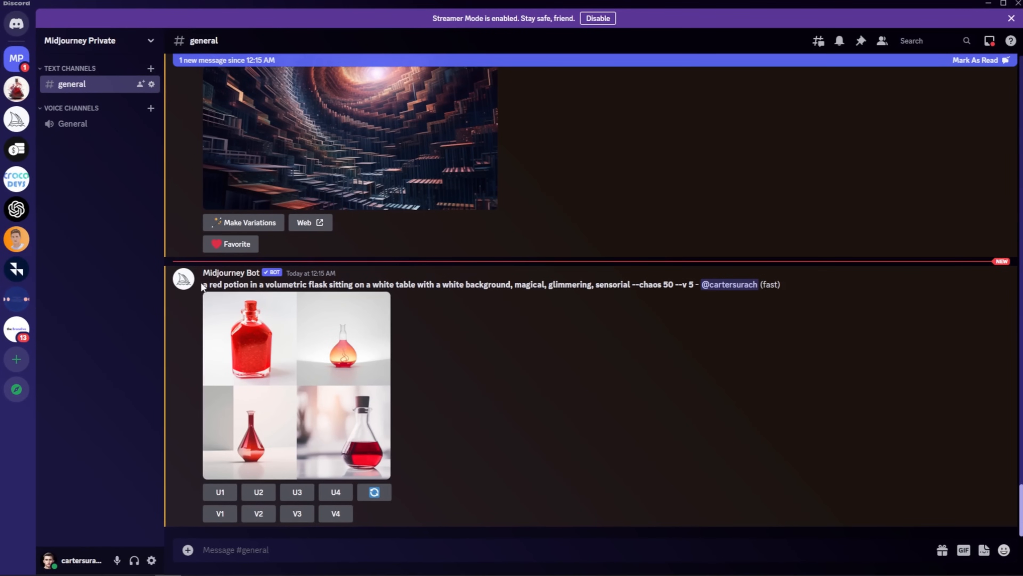
Step: Submit a new /imagine request that reuses the red potion description without its parameters and adds --c 100
left_click_drag(202, 286, 633, 281)
key("ctrl+c")
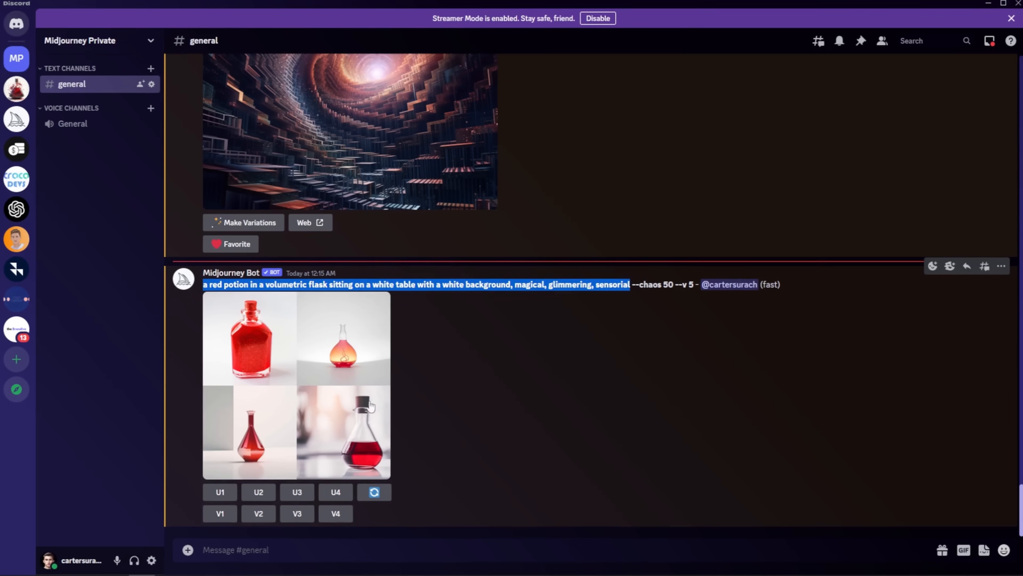
left_click(360, 544)
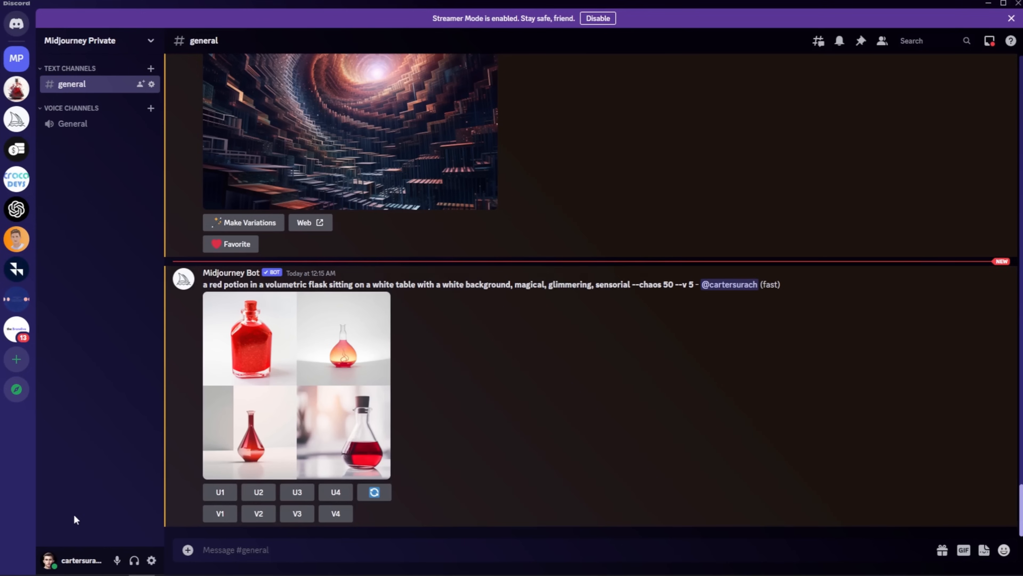
type("/imagin")
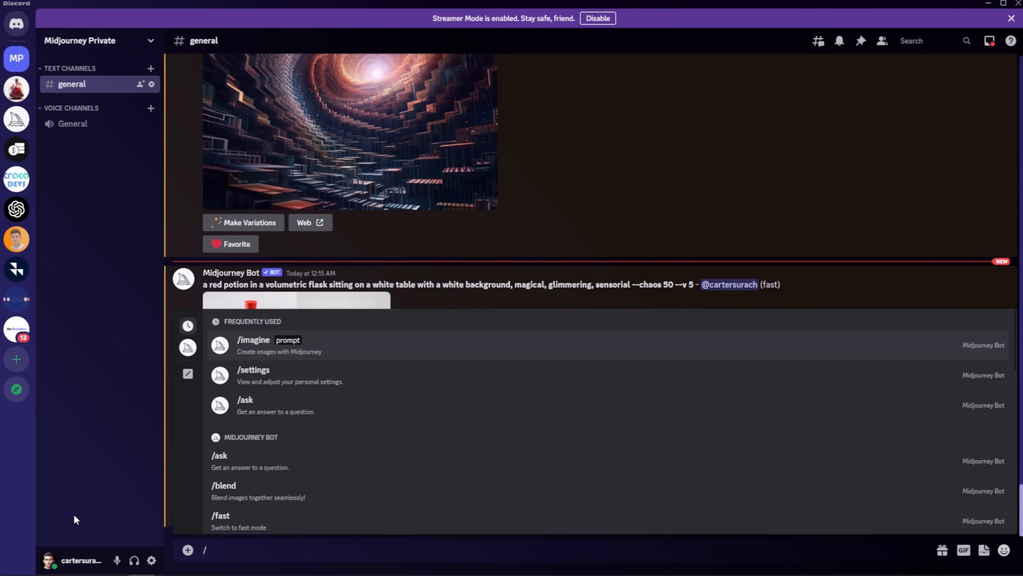
type("e")
key("Tab")
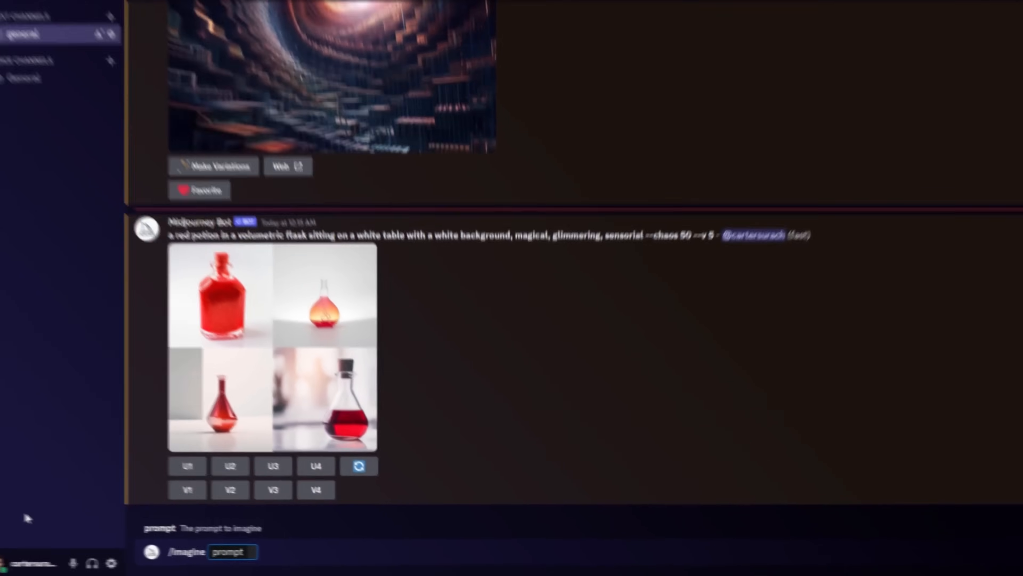
key("ctrl+v")
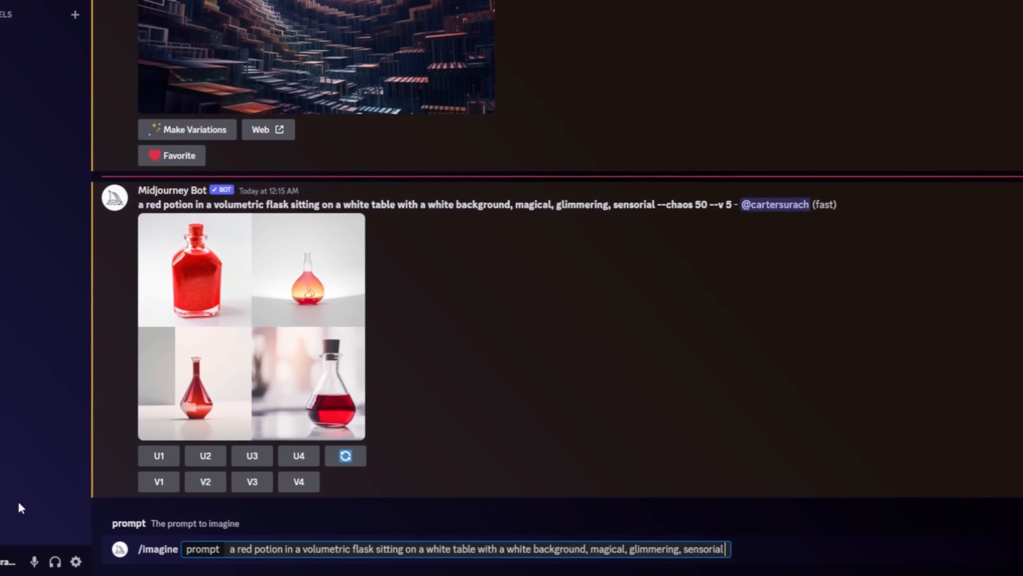
type("--c 100")
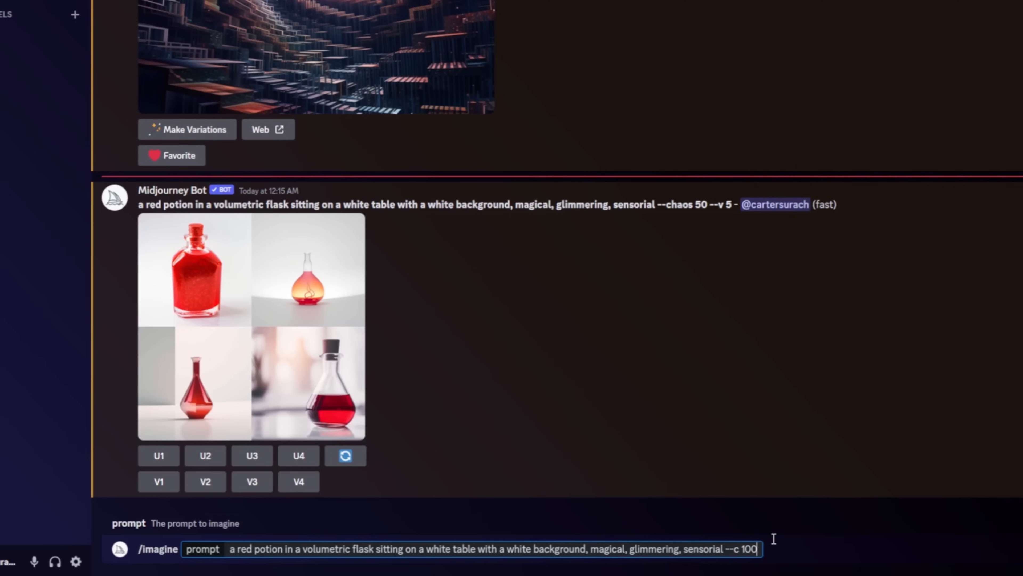
key("Return")
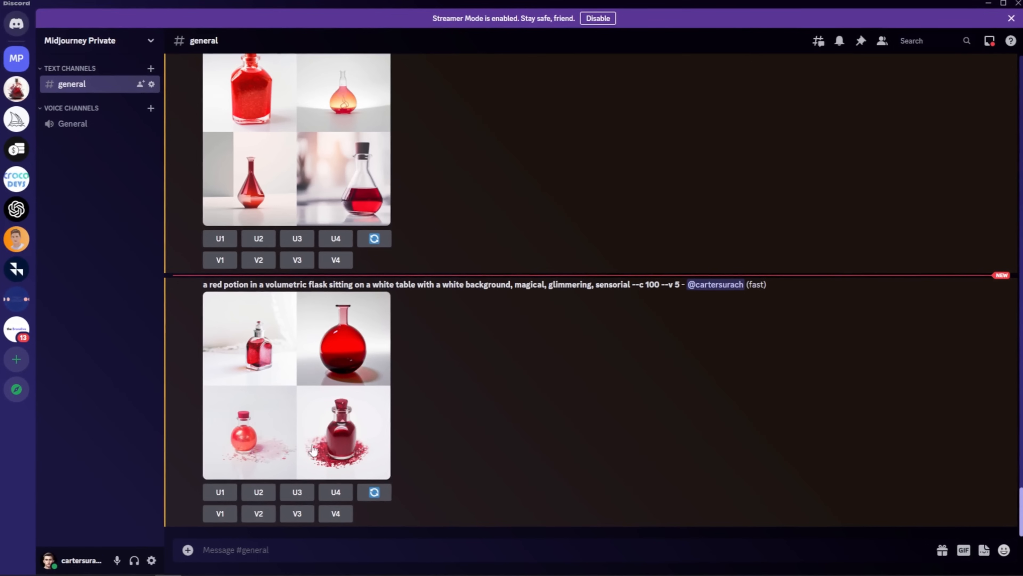
Step: Compare the chaos parameters and image grids of the last two red potion requests
left_click_drag(641, 287, 661, 284)
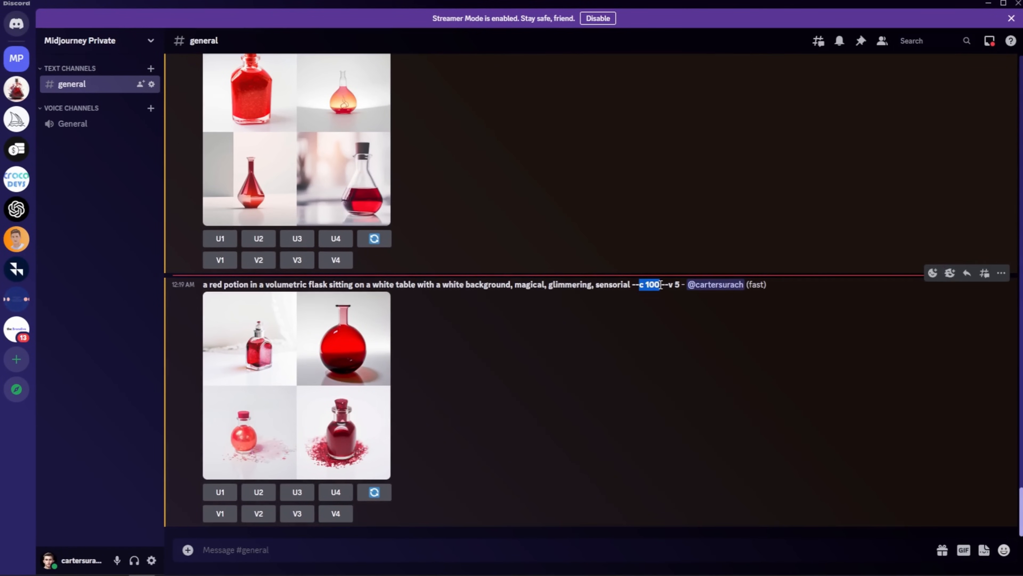
scroll(380, 384, "up", 3)
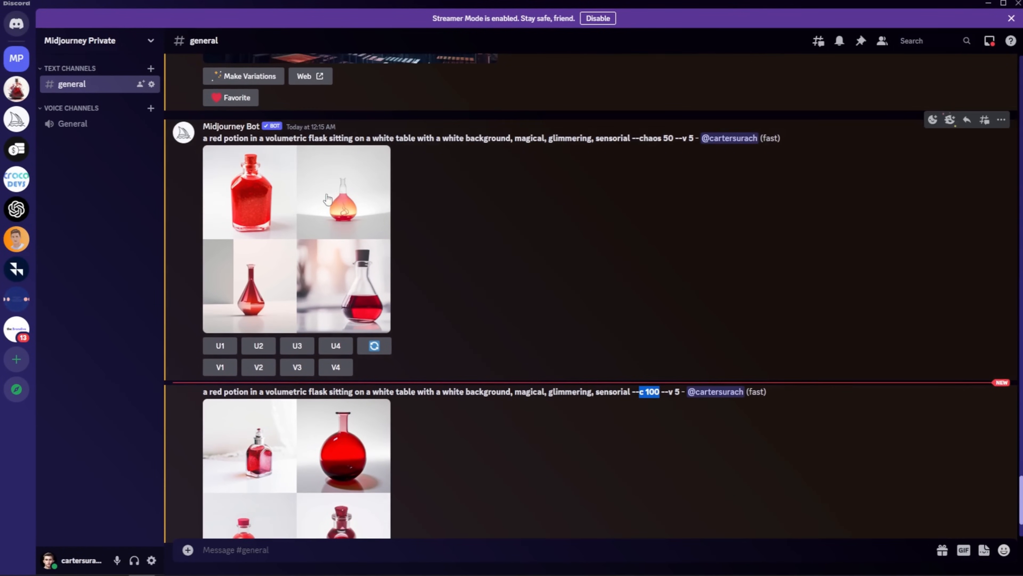
left_click_drag(644, 138, 666, 138)
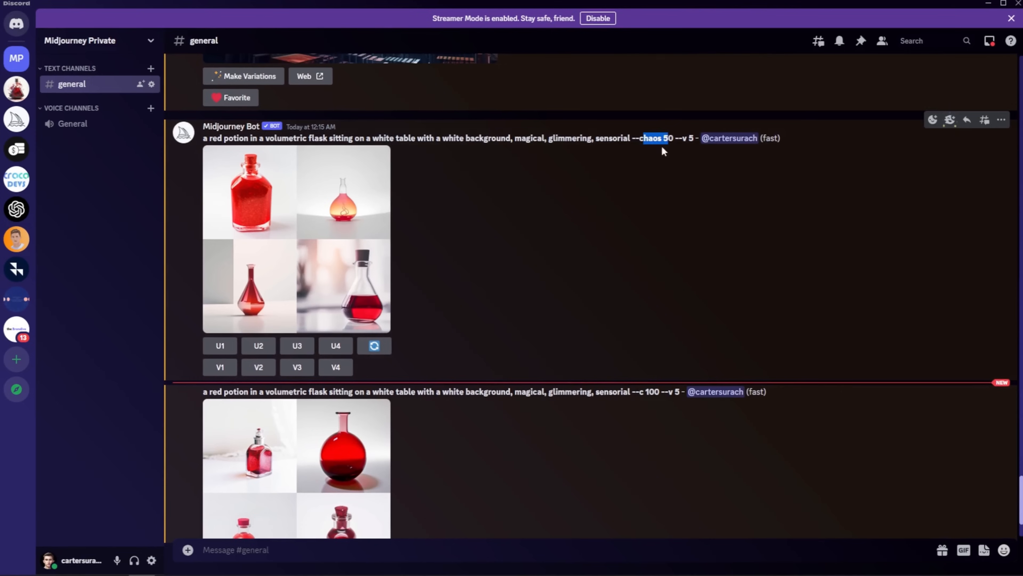
left_click(664, 152)
scroll(443, 274, "down", 3)
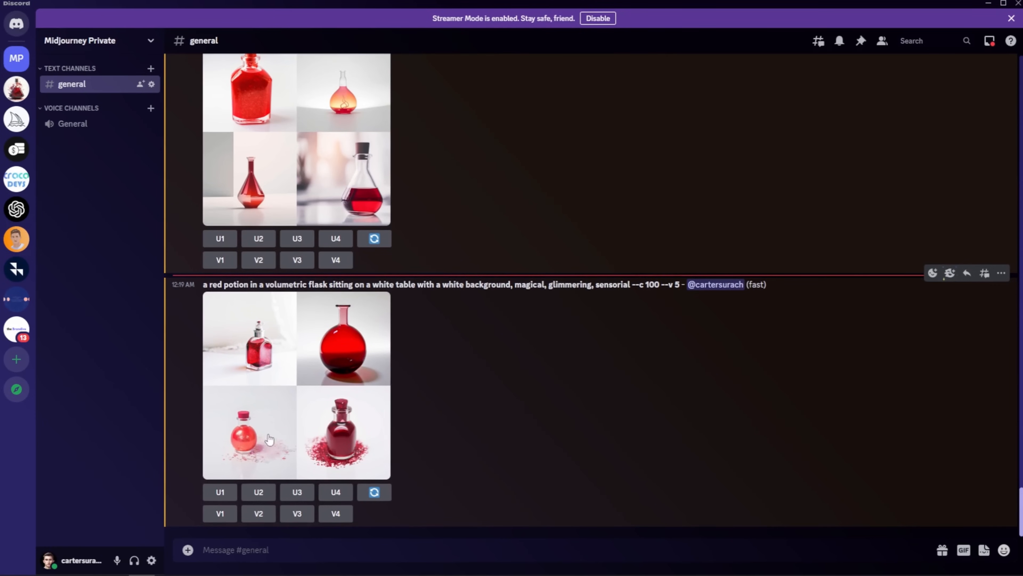
Step: Copy the earlier prompt about cows in a grassy pasture in Japanese lofi style, leaving out its version parameter
scroll(373, 429, "up", 10)
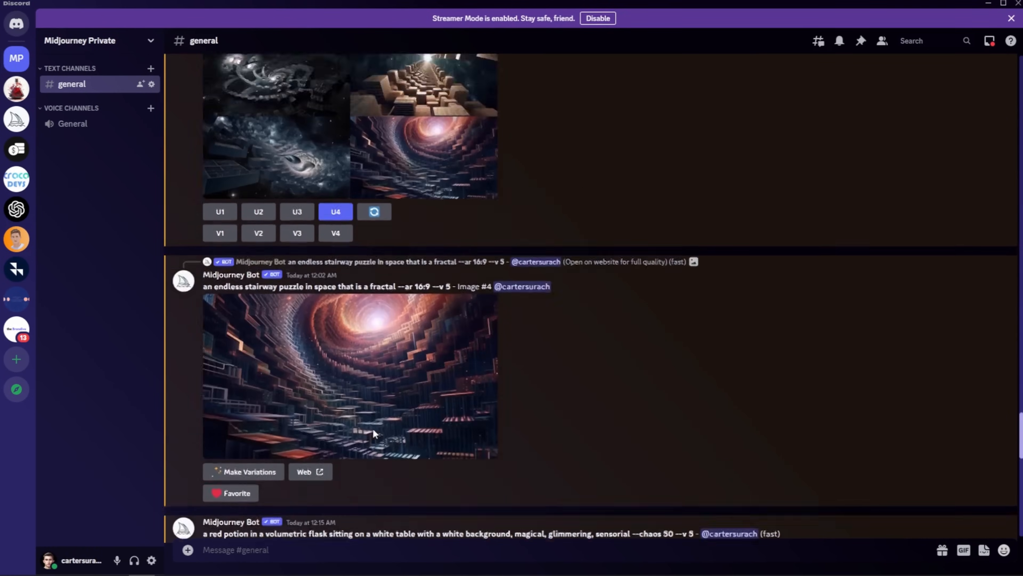
scroll(374, 433, "up", 20)
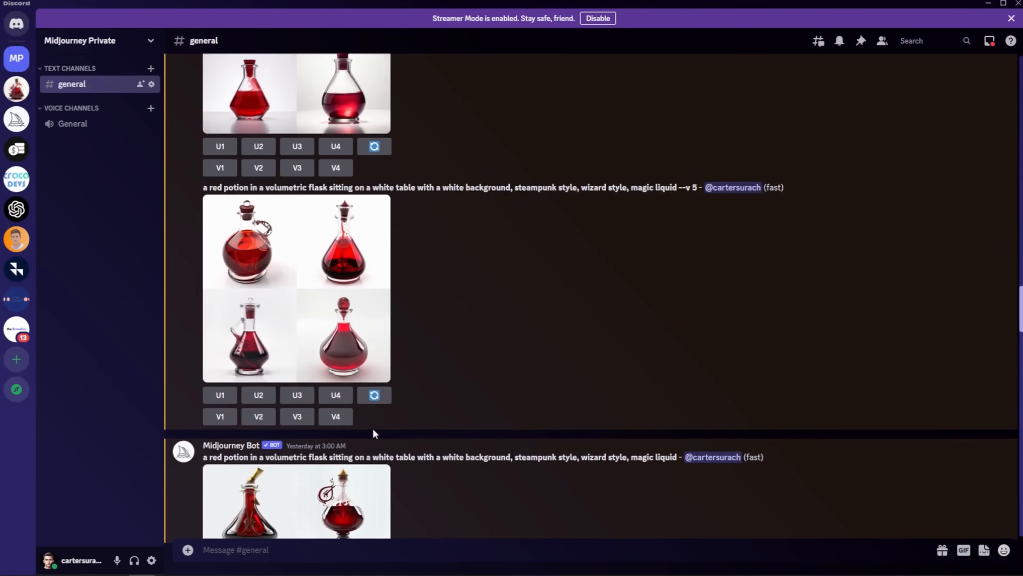
scroll(372, 428, "up", 8)
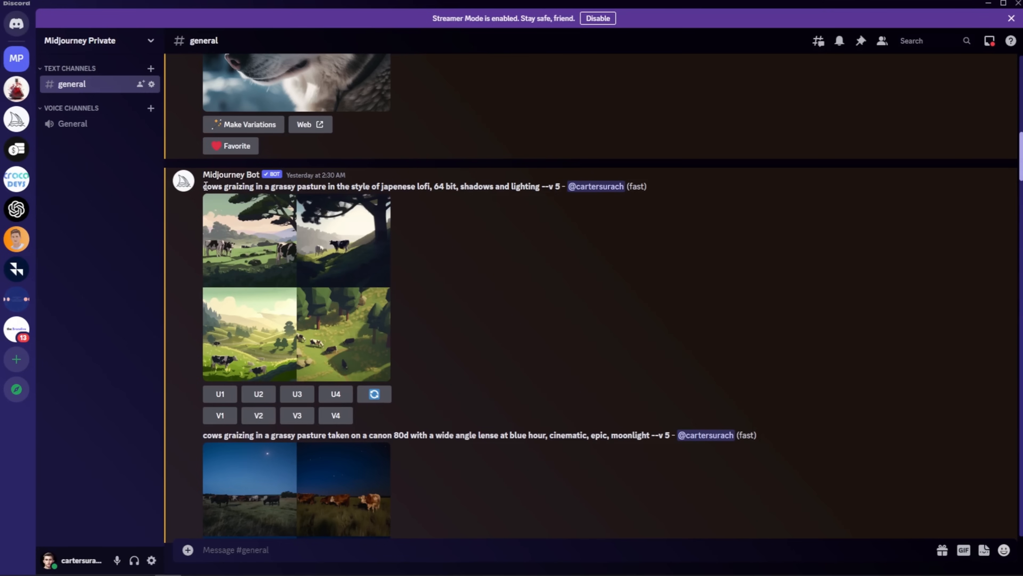
left_click_drag(206, 186, 500, 183)
left_click_drag(539, 183, 541, 184)
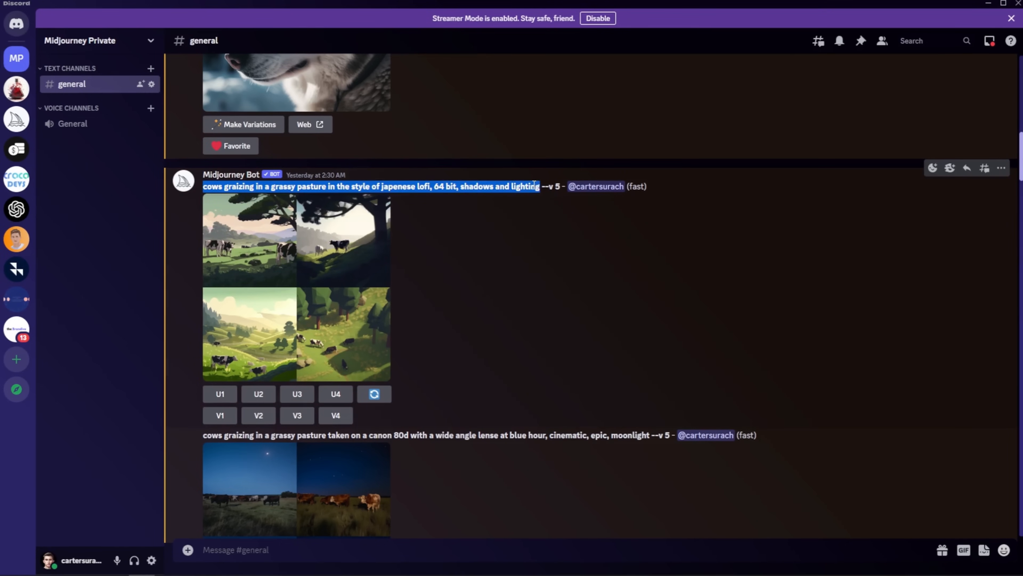
right_click(541, 185)
left_click(556, 196)
Step: Start a new /imagine request containing the copied prompt about cows in a grassy pasture in Japanese lofi style
scroll(685, 362, "down", 15)
left_click(427, 552)
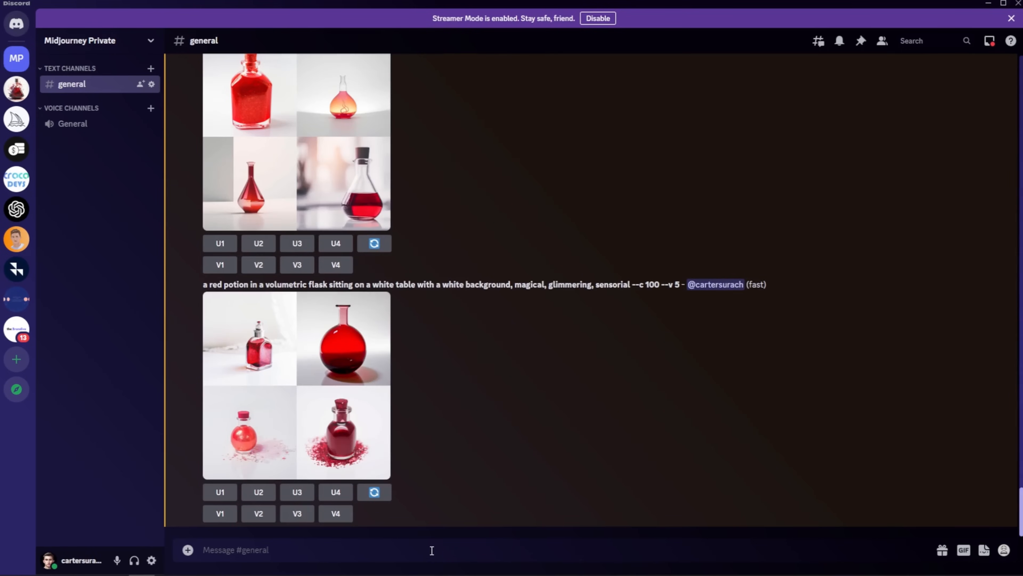
type("/imagi")
key("Tab")
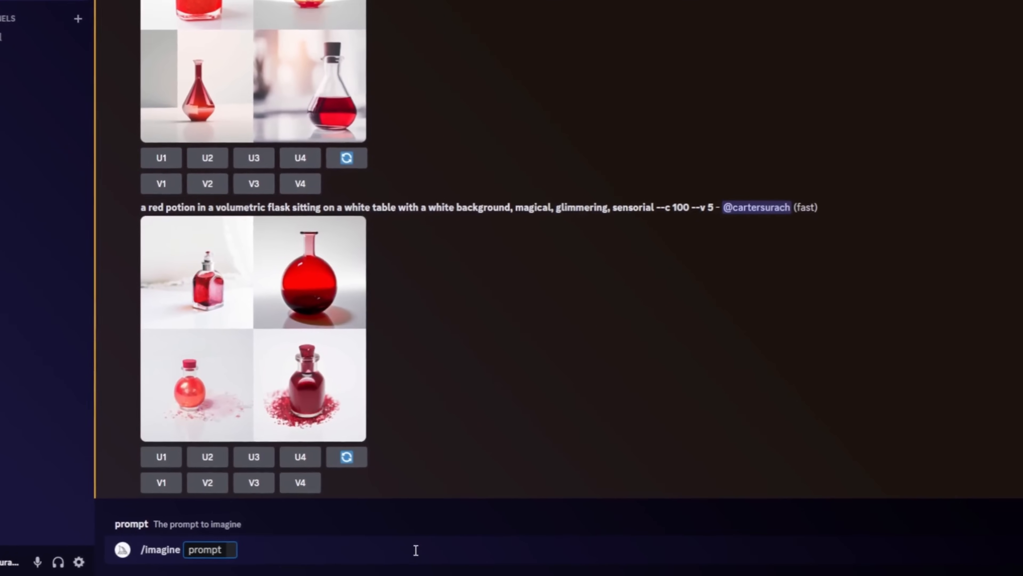
key("ctrl+v")
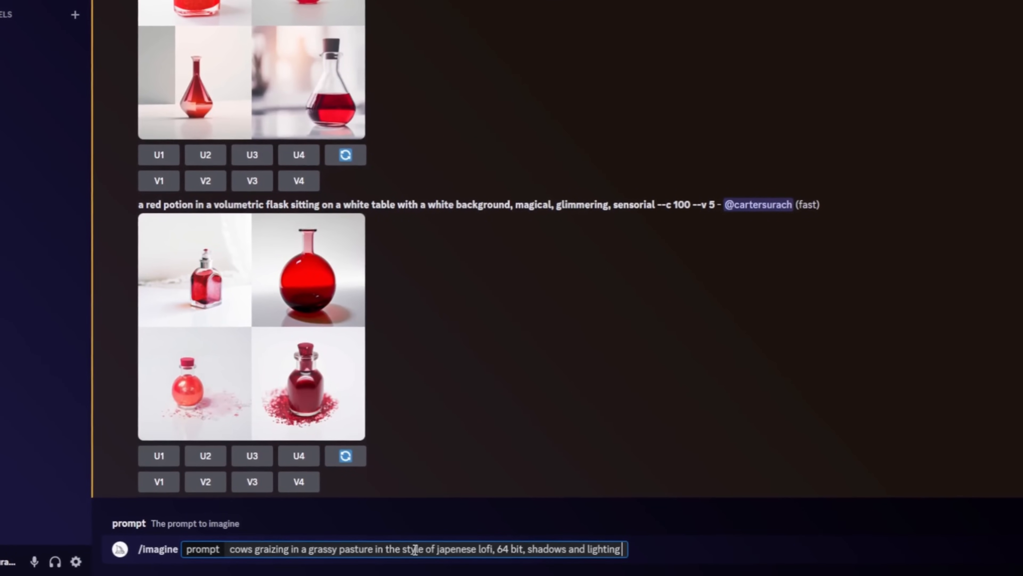
Step: Add the --no trees parameter to the cow pasture prompt and submit the image request
type("--")
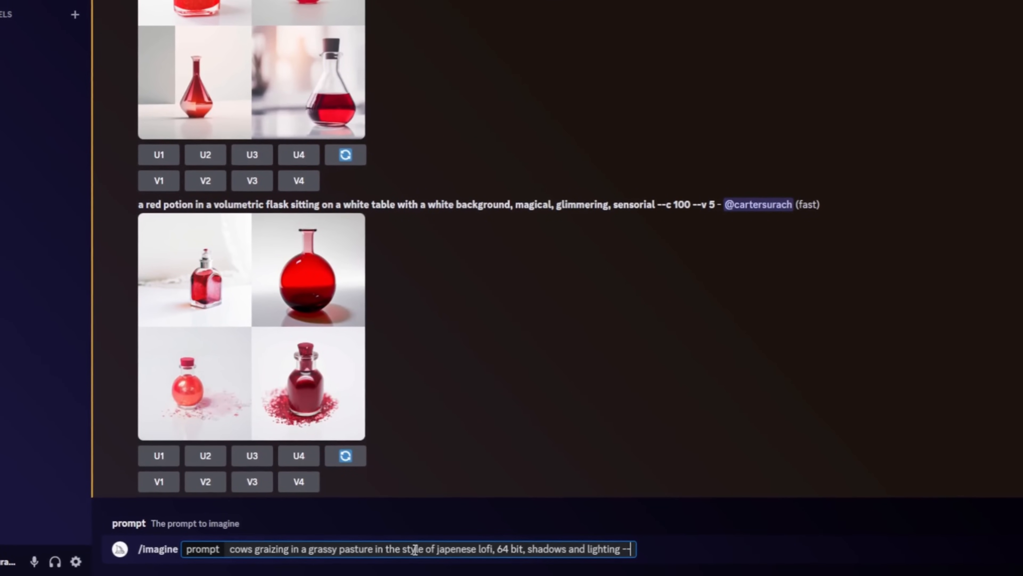
type("no")
type("te")
key("BackSpace")
type("rees")
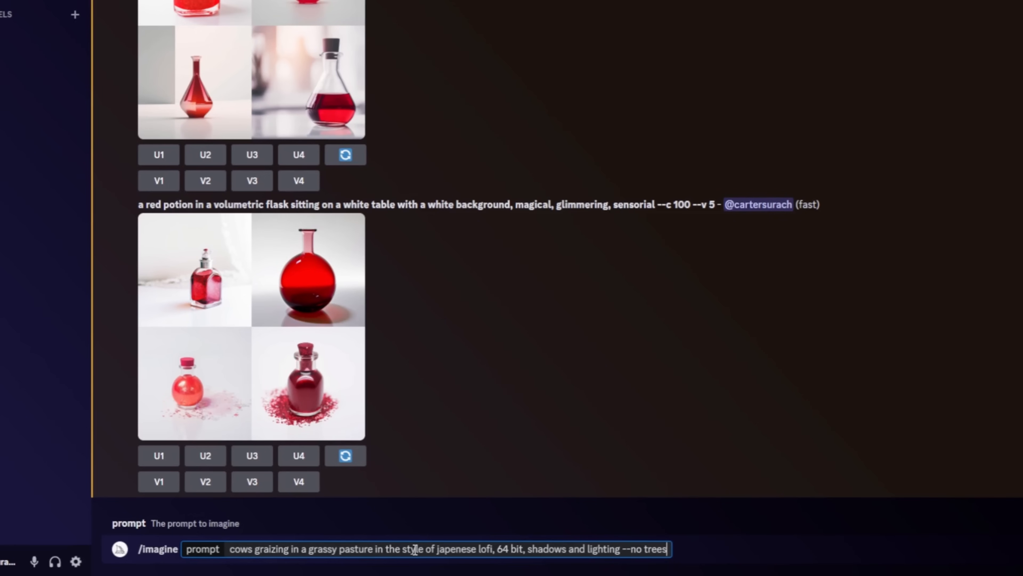
key("Return")
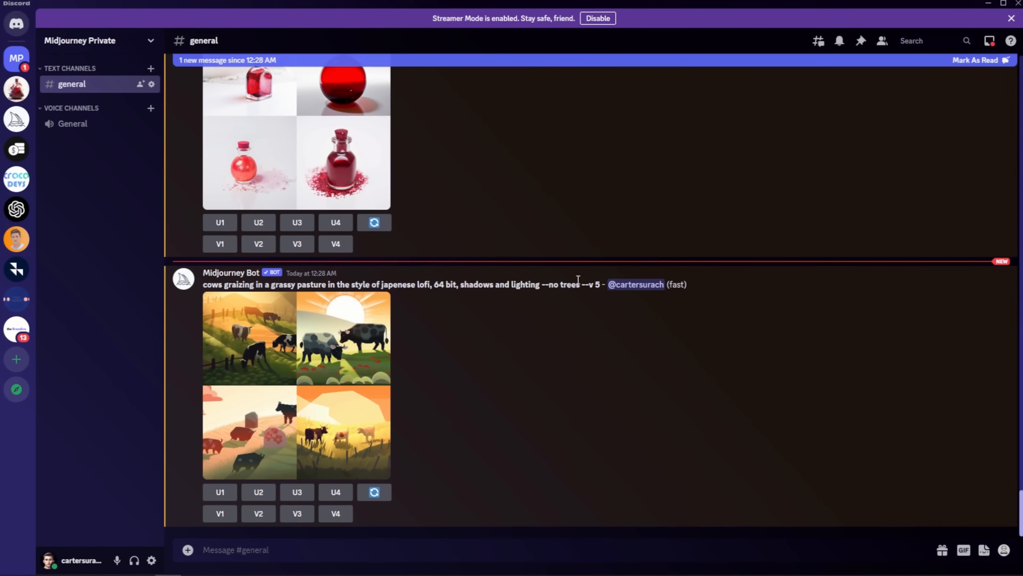
left_click_drag(549, 286, 577, 287)
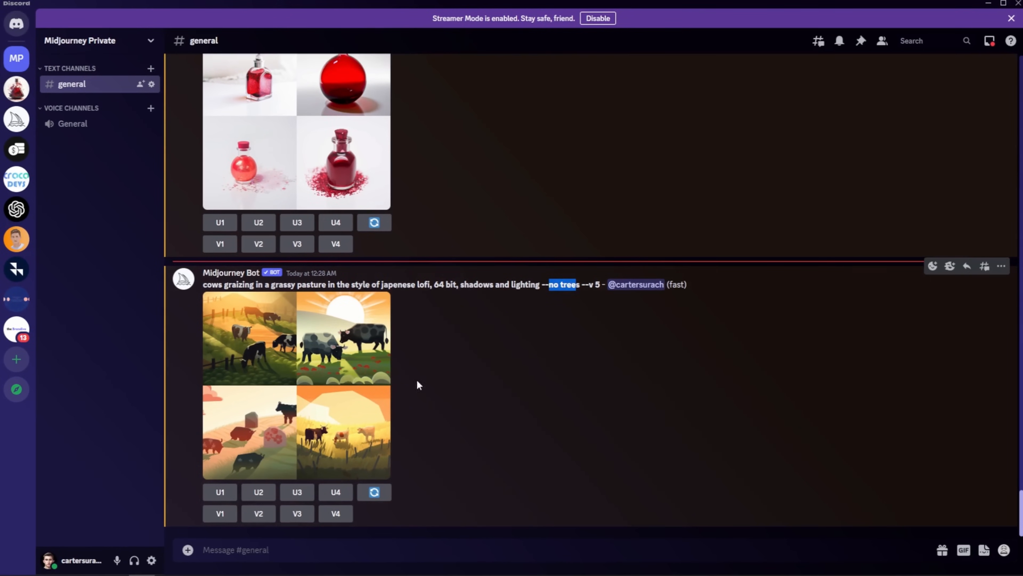
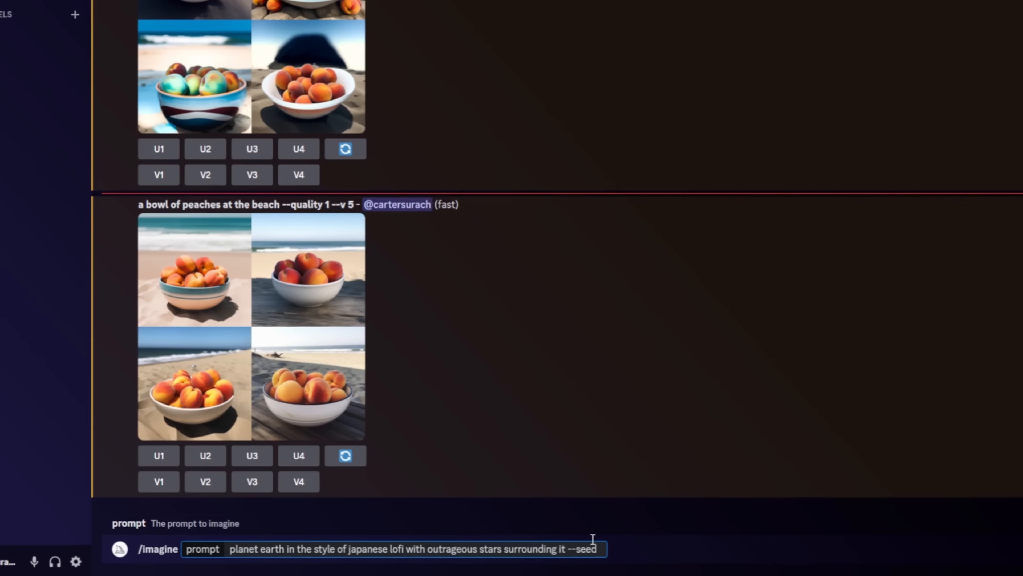
Step: Set the seed in the planet earth Japanese lofi prompt to 147 and submit the image request
type("147")
key("Return")
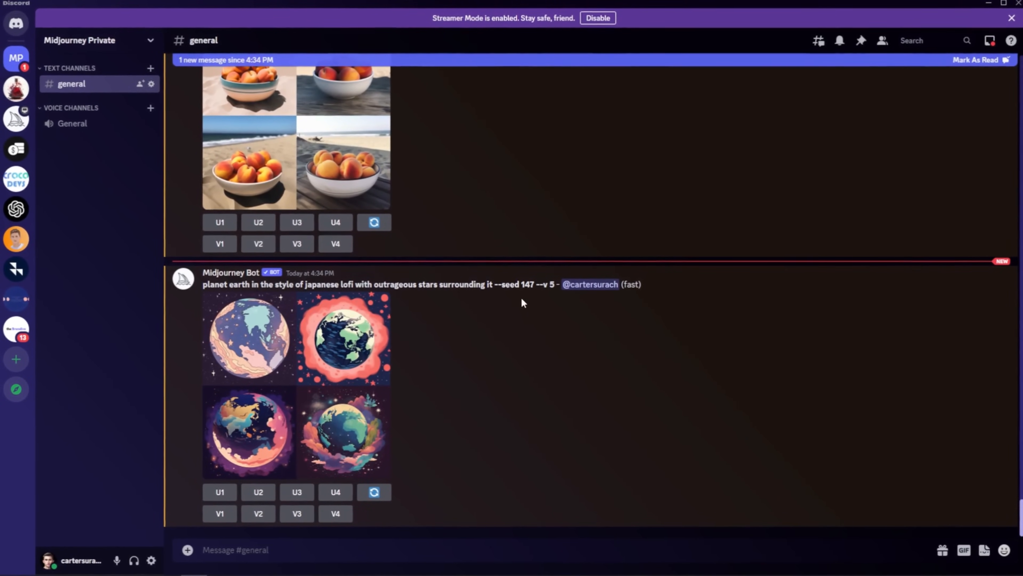
Step: Copy the planet earth prompt together with its --seed 147 parameter, leaving out the version parameter
left_click_drag(203, 285, 492, 285)
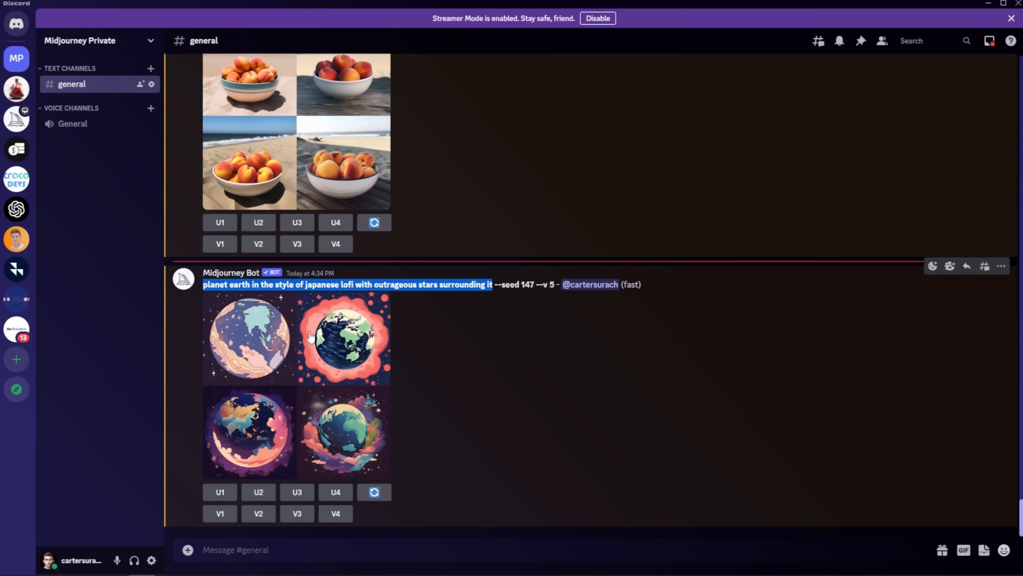
left_click_drag(208, 281, 536, 282)
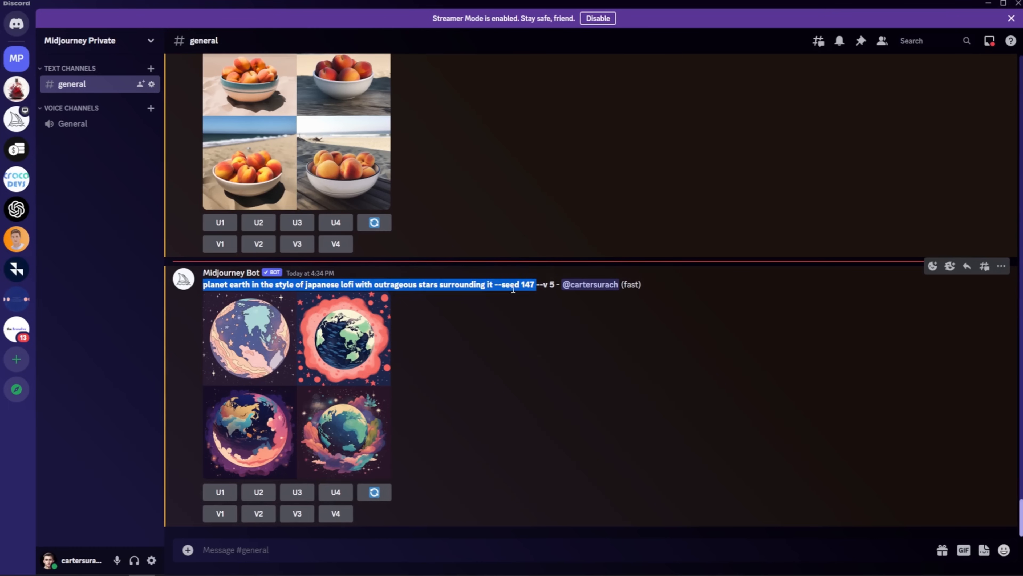
left_click_drag(207, 285, 532, 286)
right_click(532, 287)
left_click(555, 301)
Step: Submit a new /imagine request with the copied planet earth prompt, keeping --seed 147
left_click(335, 544)
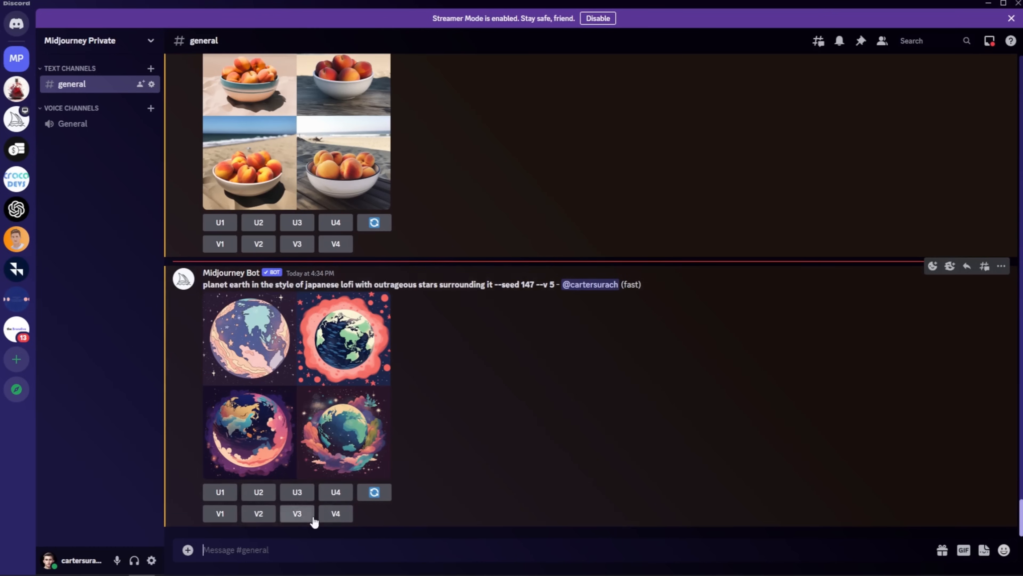
type("/im")
key("Tab")
key("ctrl+v")
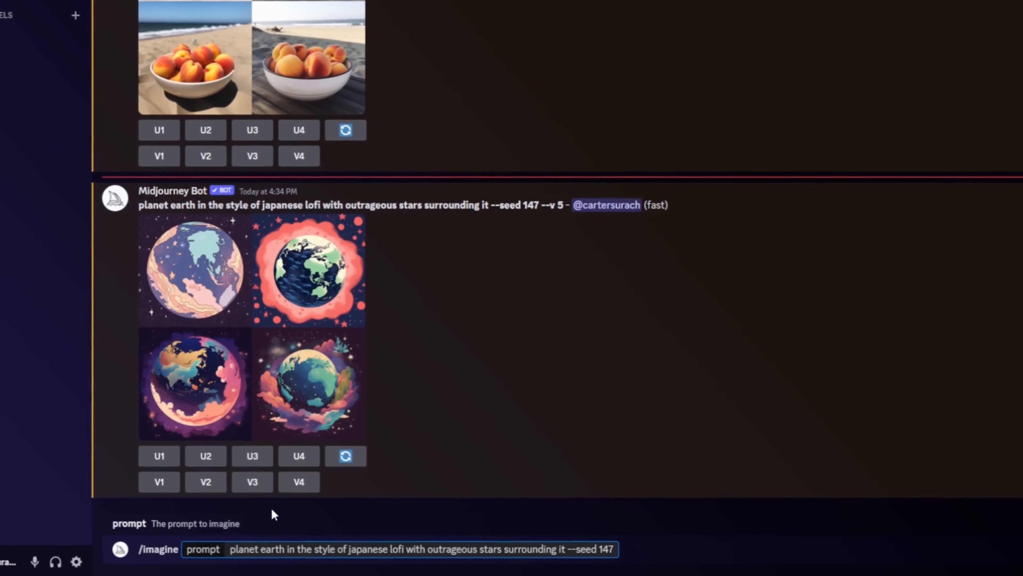
left_click_drag(575, 549, 599, 549)
left_click(610, 549)
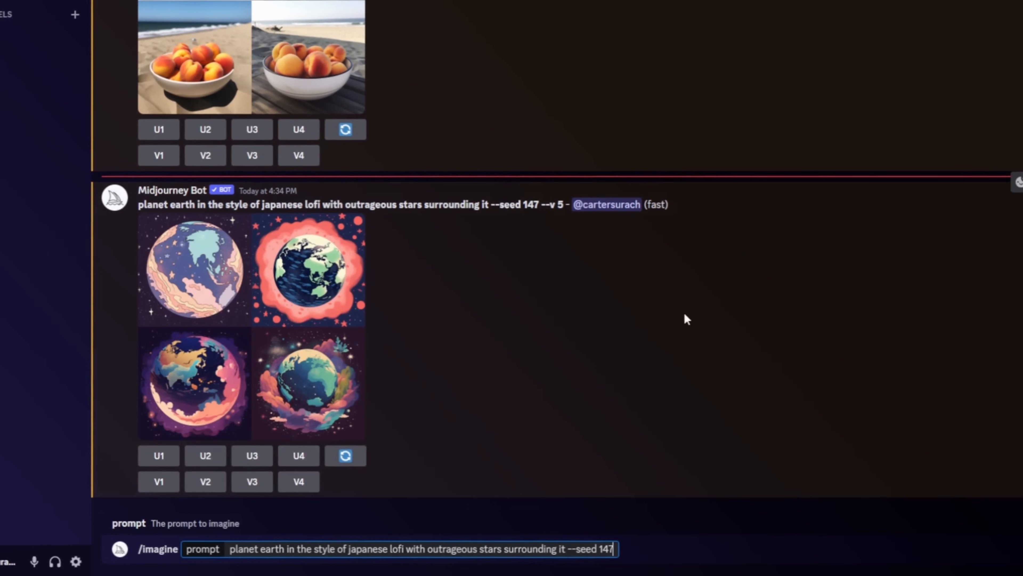
key("Return")
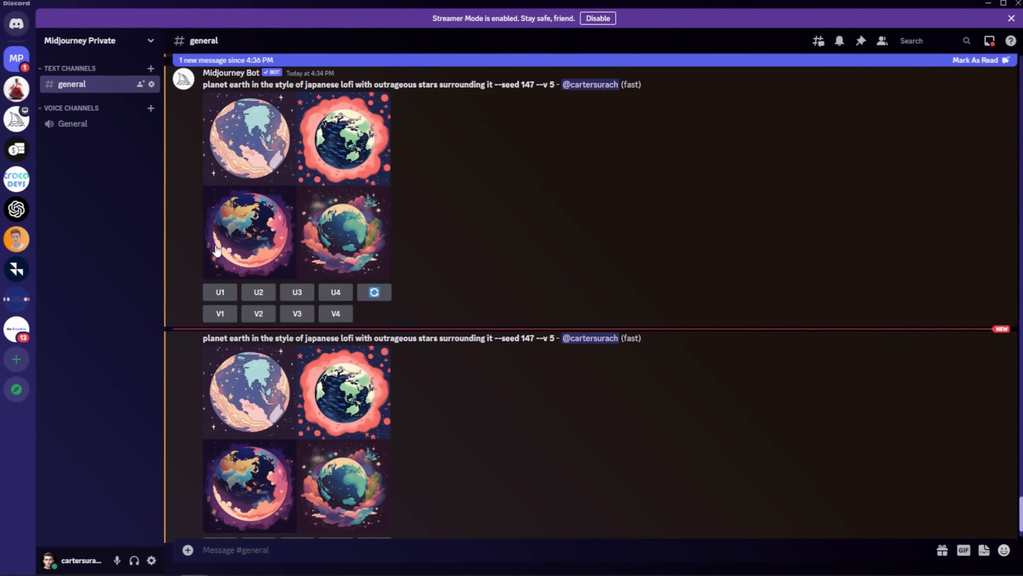
left_click_drag(199, 338, 534, 337)
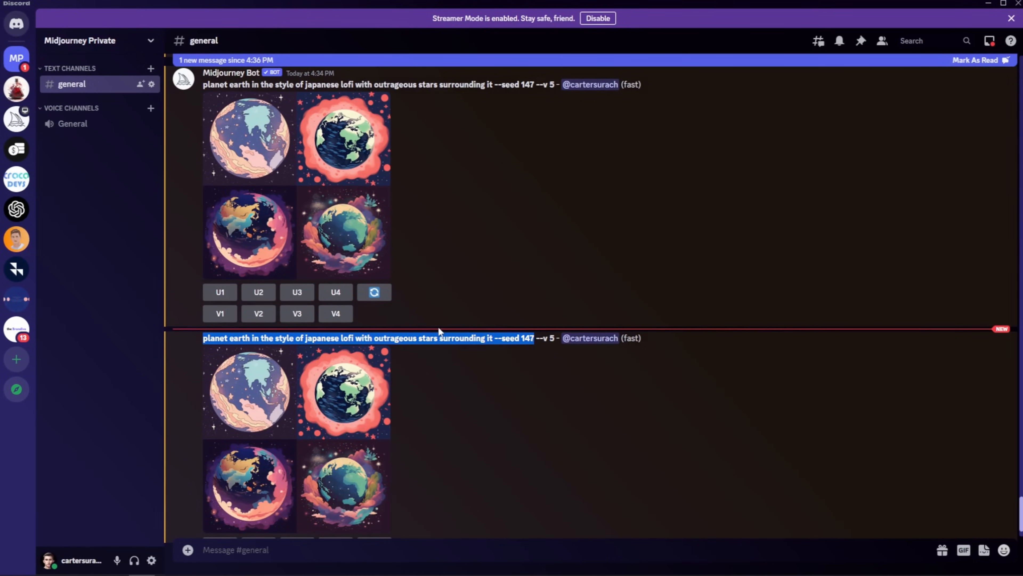
left_click(525, 377)
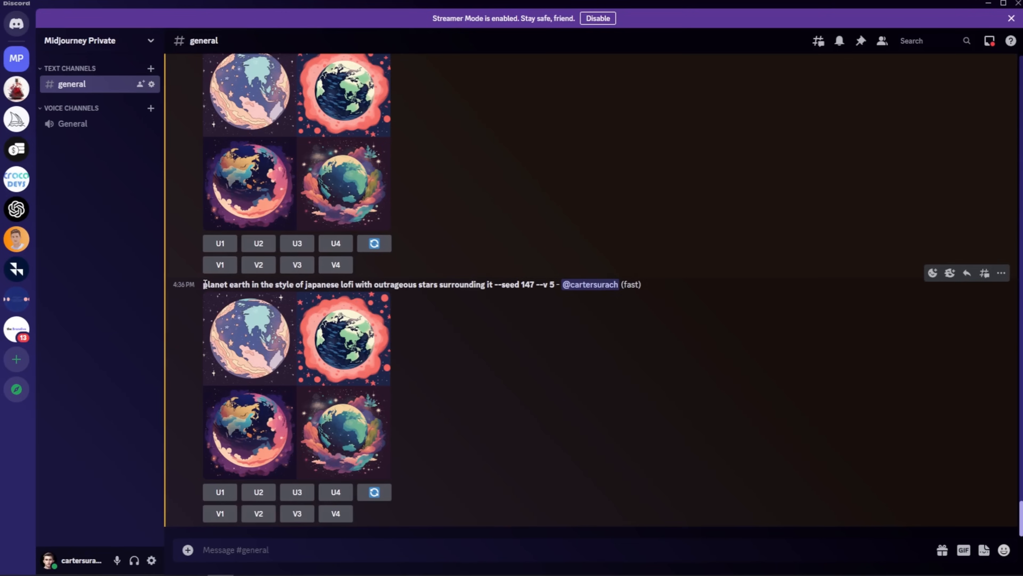
Step: Submit a new /imagine request that reuses the planet earth description without its seed and adds --stop 30
left_click_drag(204, 284, 460, 289)
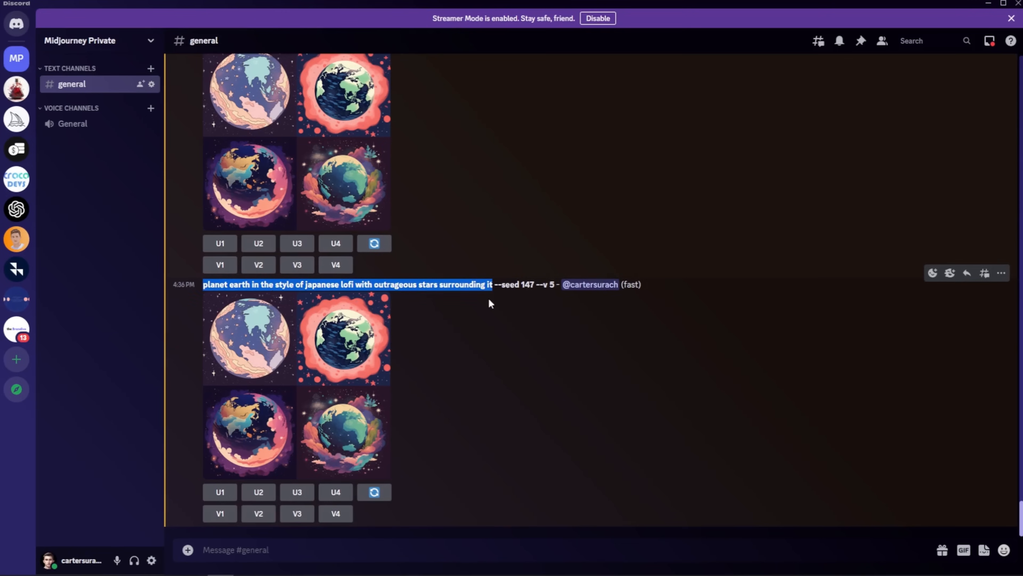
left_click(414, 548)
type("/i")
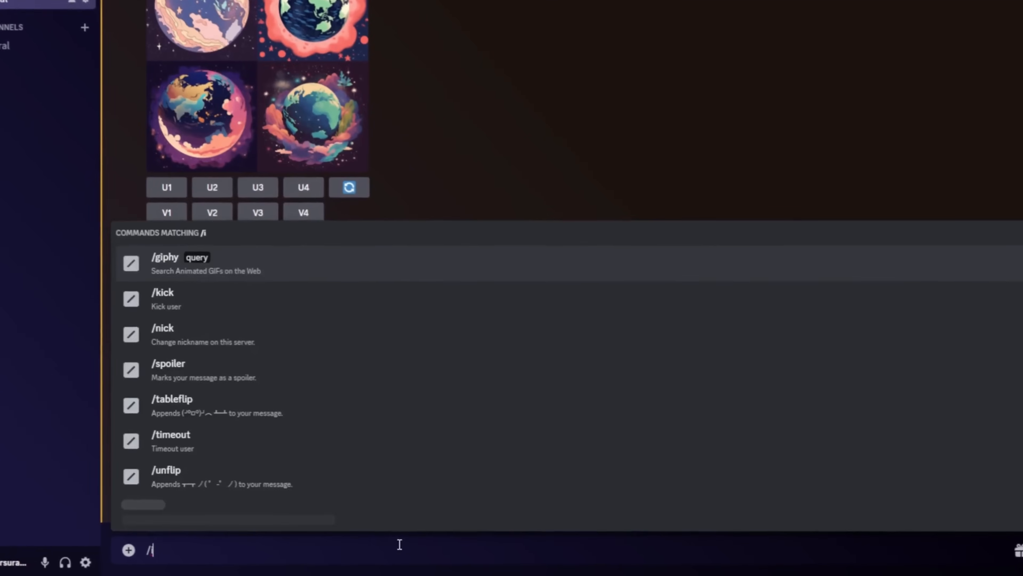
type("magine")
key("Tab")
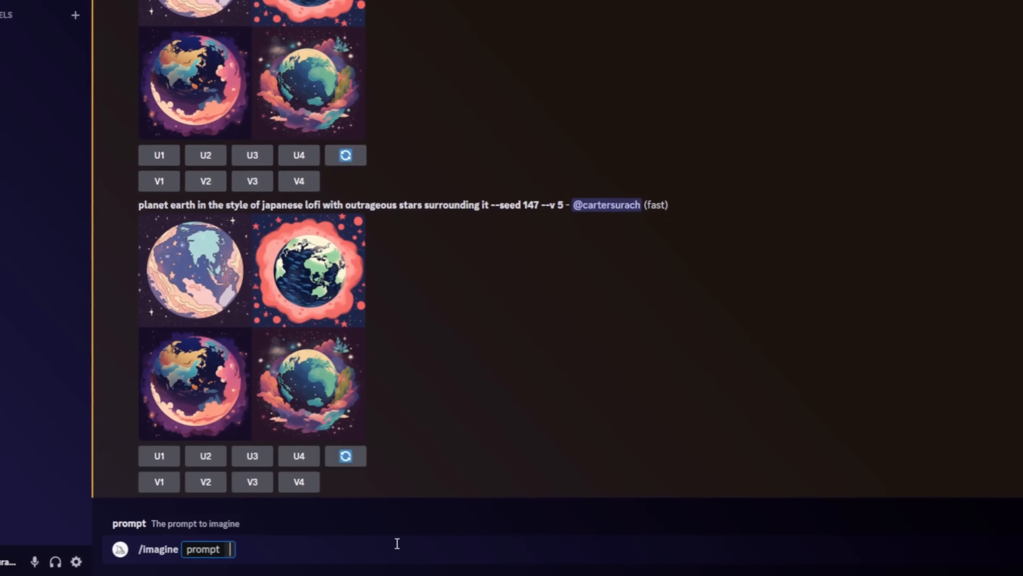
key("ctrl+v")
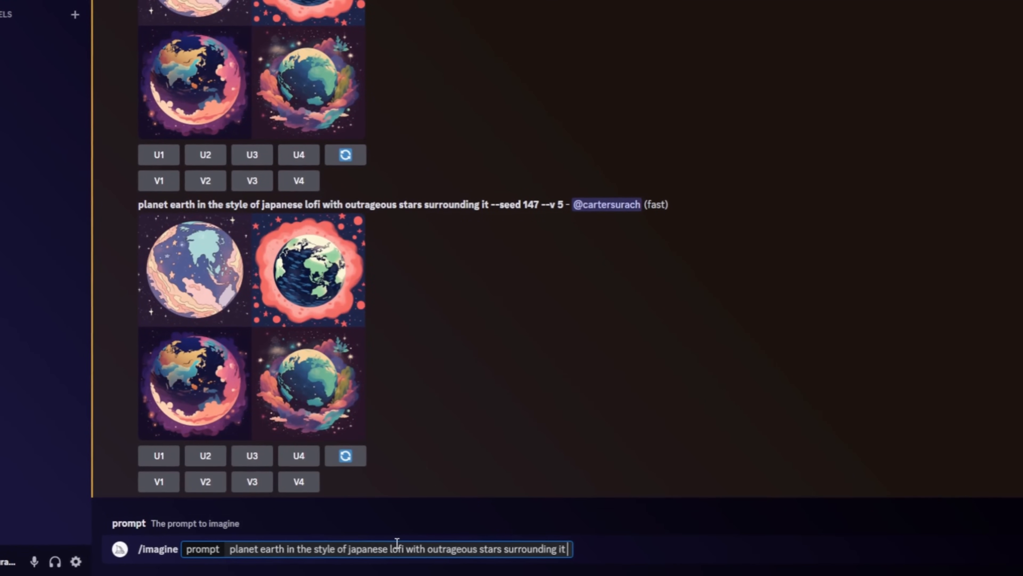
type("--stop")
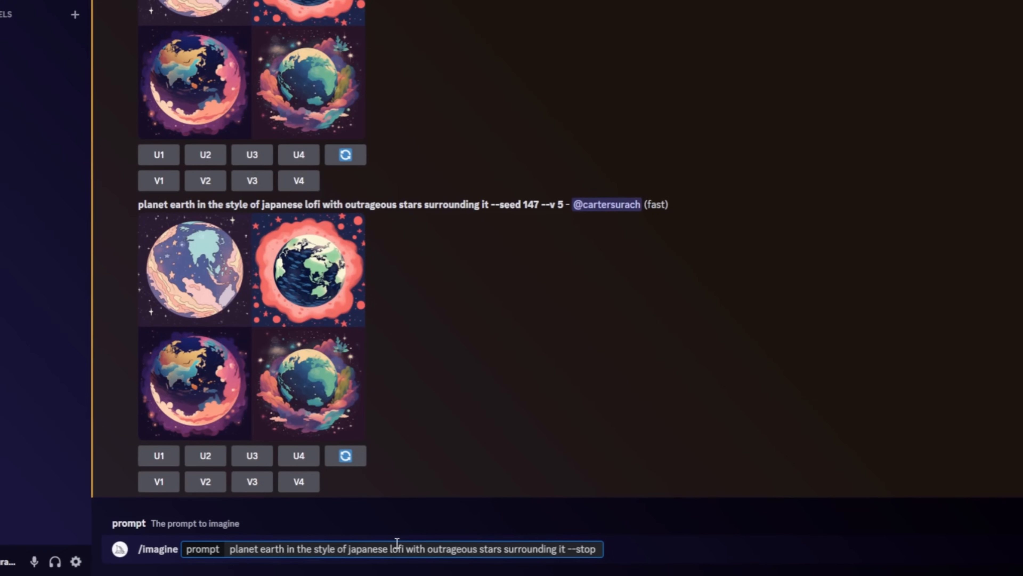
type("30")
key("Return")
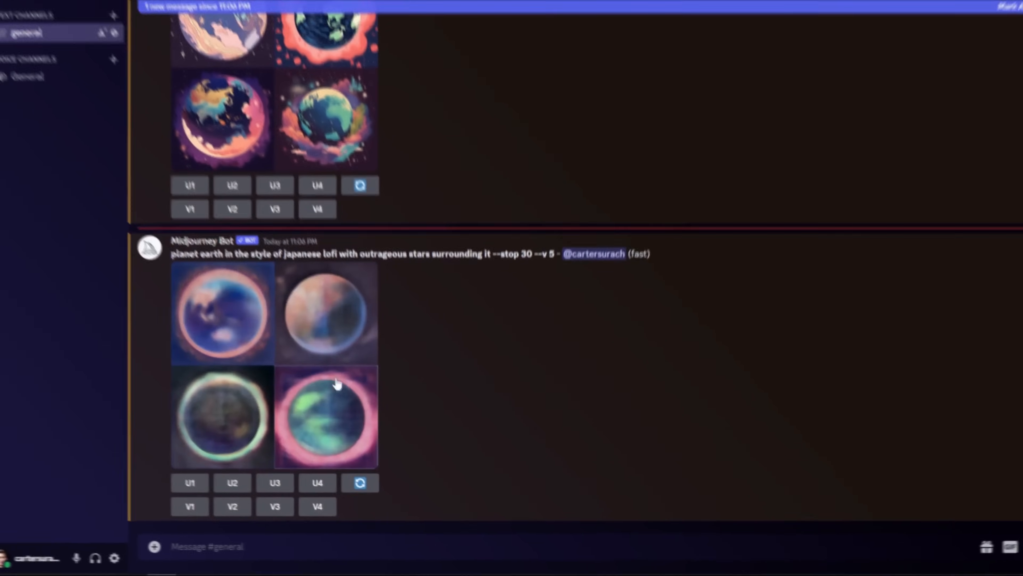
Step: Compare the planet earth images made with --stop 30 against the grid made with --seed 147
scroll(334, 379, "up", 2)
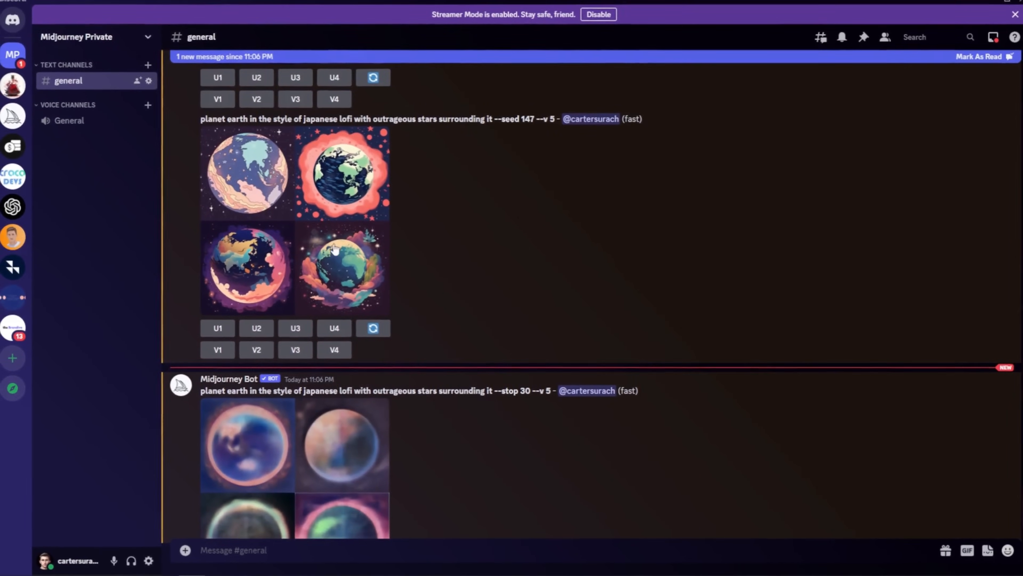
scroll(413, 247, "down", 3)
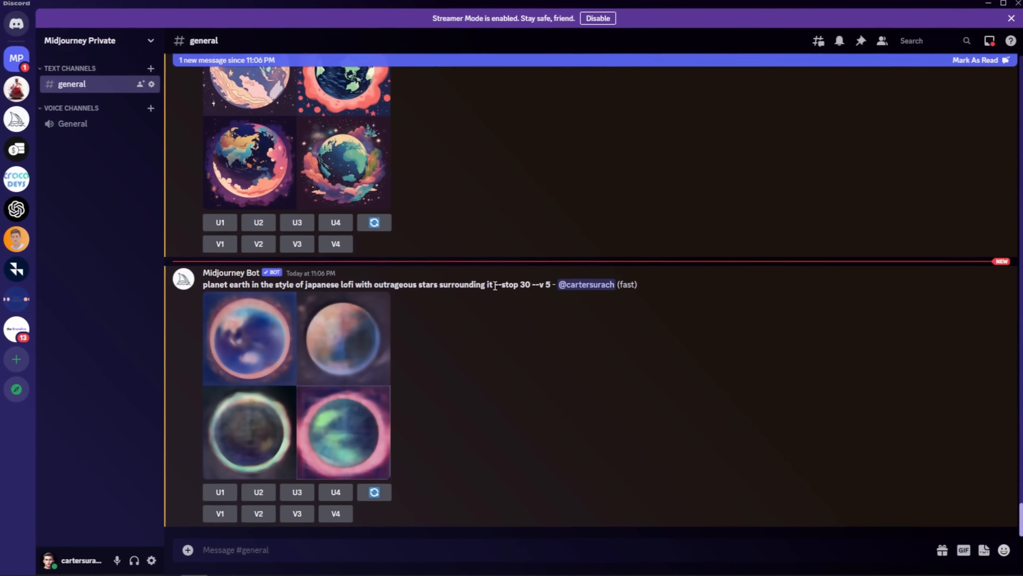
left_click_drag(495, 286, 534, 281)
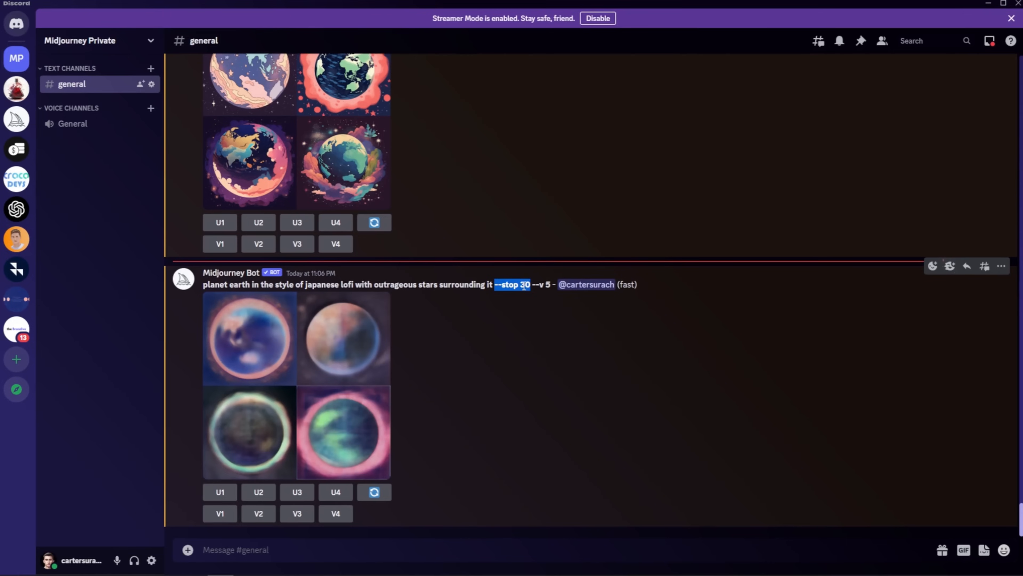
left_click(523, 286)
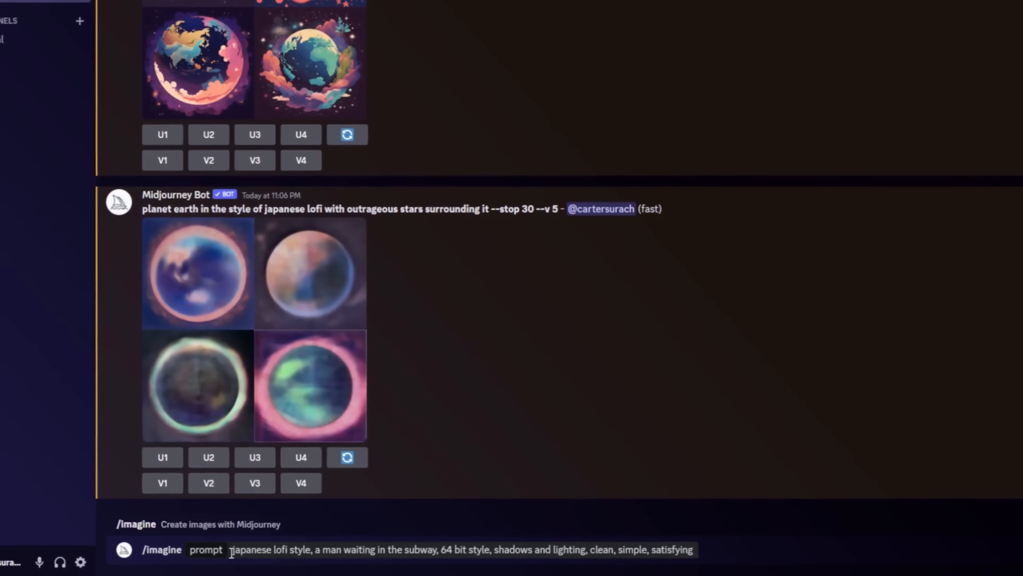
Step: Add --stylize 1000 to the Japanese lofi prompt about a man waiting in the subway and submit the image request
left_click_drag(270, 553, 699, 549)
left_click(304, 550)
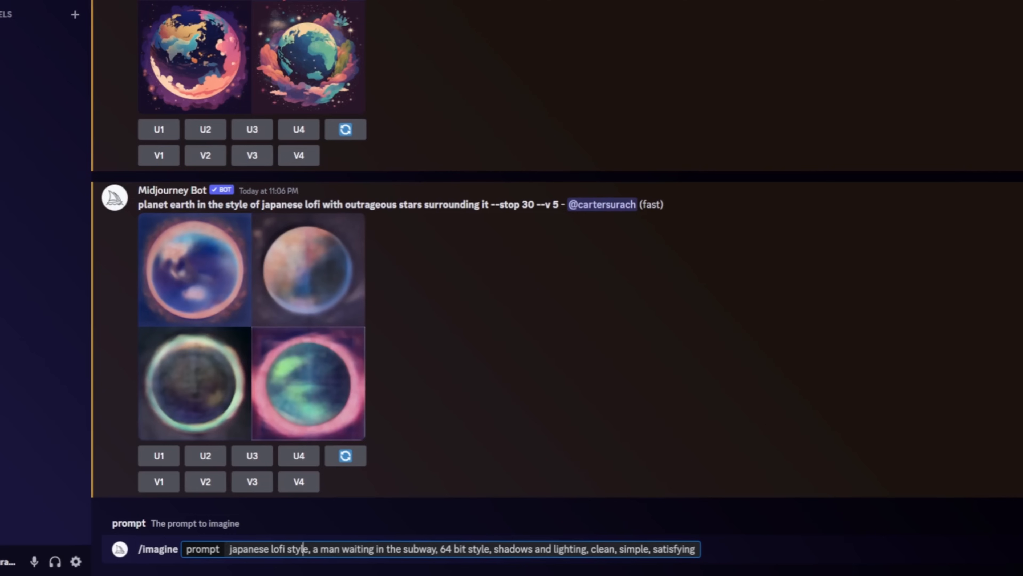
left_click(699, 556)
type("--stylize")
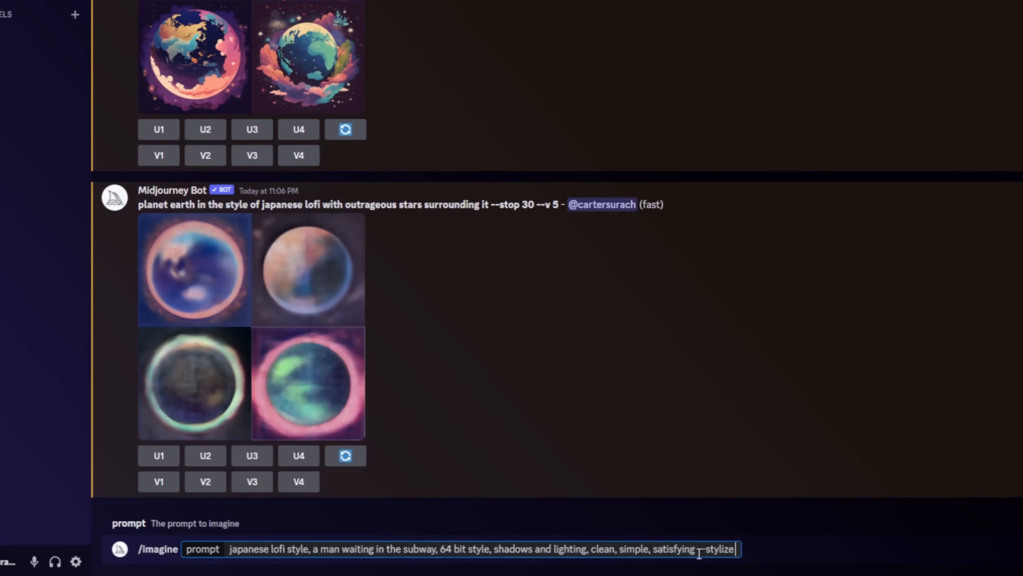
type(" 1000")
key("Return")
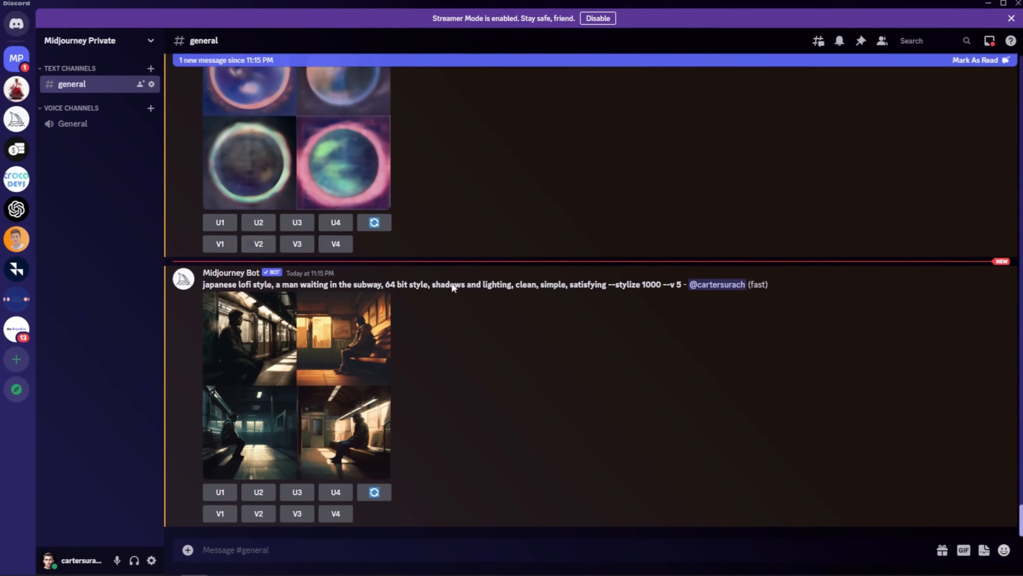
Step: Copy the subway prompt into a new /imagine request, change its stylize value to 10, and submit it
left_click_drag(203, 287, 663, 286)
right_click(656, 284)
left_click(677, 294)
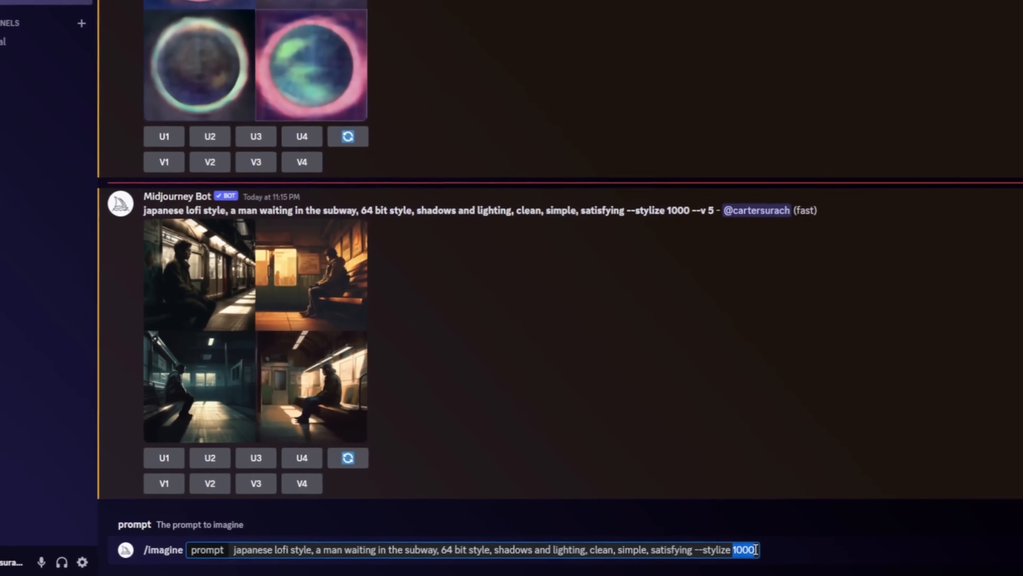
type("10")
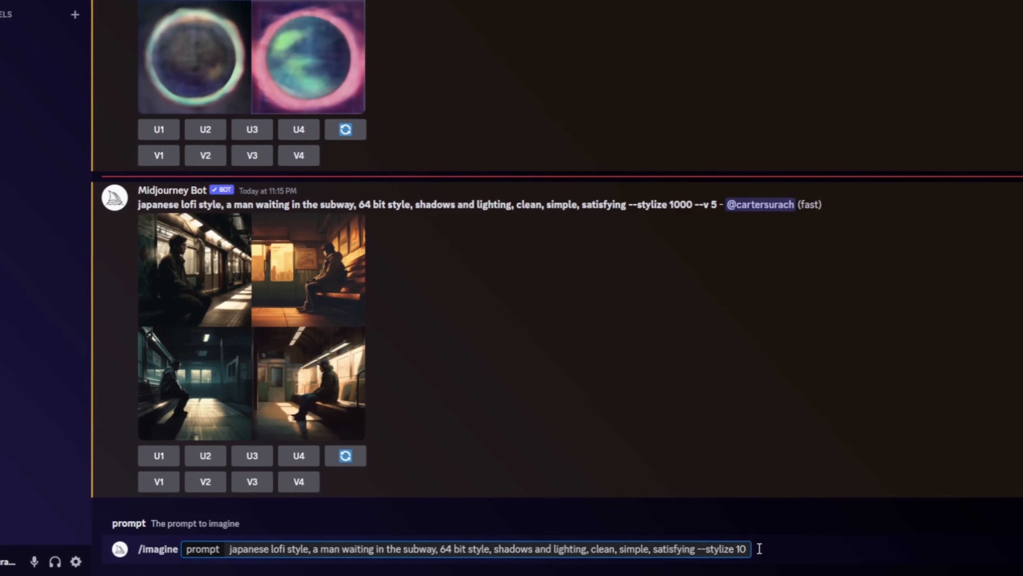
key("Return")
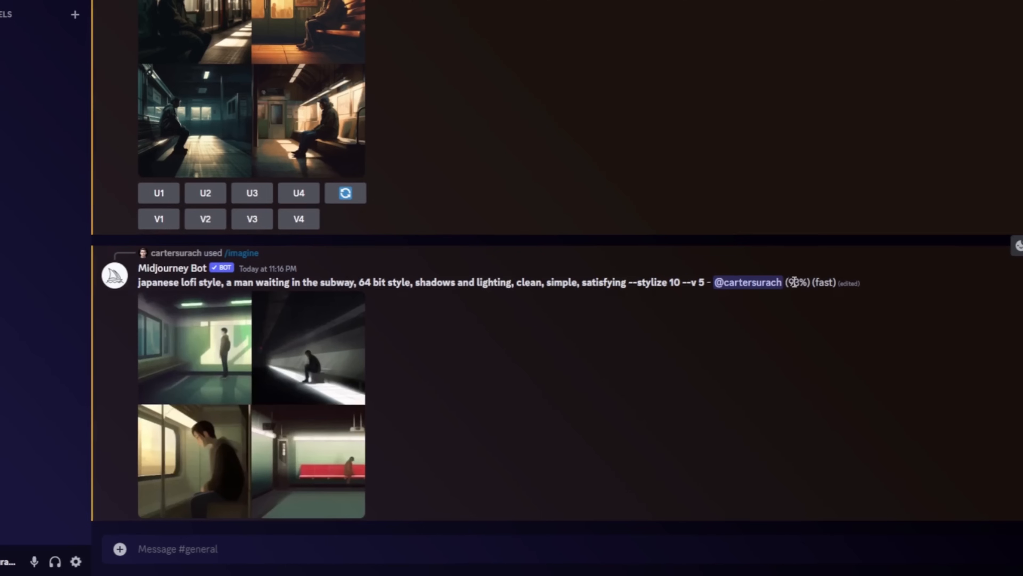
Step: Review the subway prompt with --stylize 10 and its image grid
left_click_drag(788, 283, 831, 283)
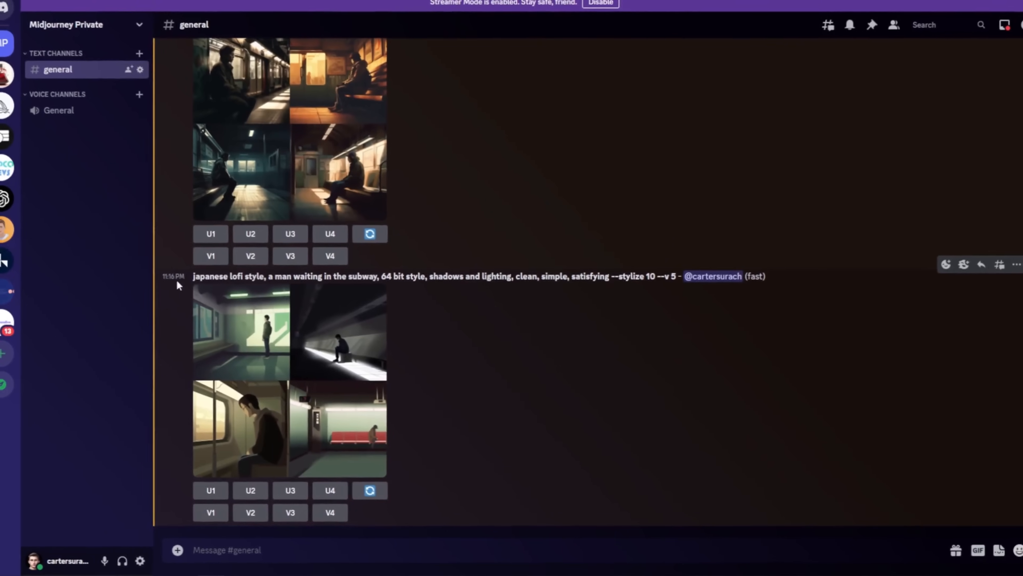
left_click_drag(199, 281, 625, 284)
left_click(618, 287)
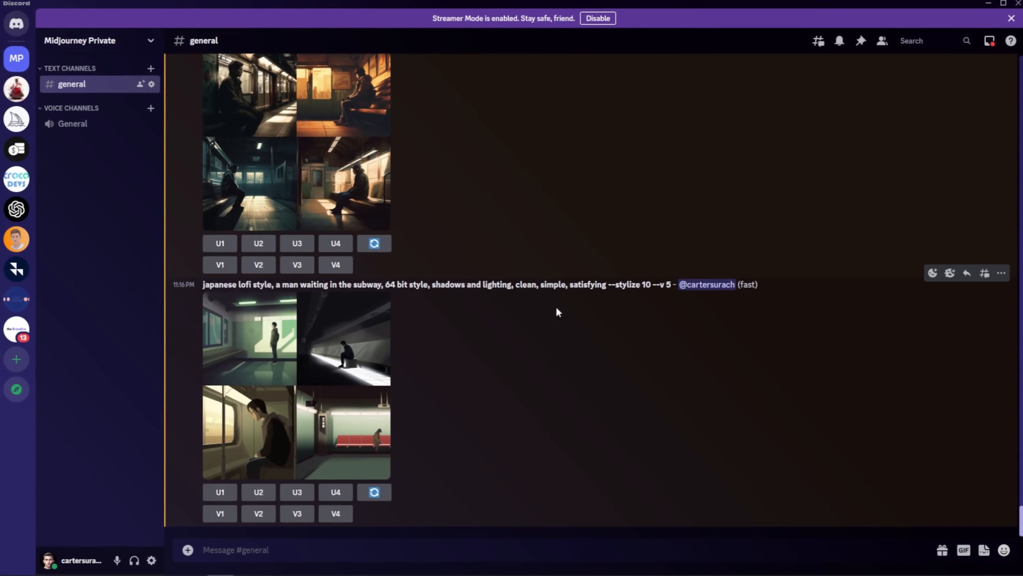
Step: Compare the subway image grids made with --stylize 1000 and --stylize 10 against their shared Japanese lofi prompt
left_click_drag(239, 284, 268, 285)
scroll(397, 343, "up", 2)
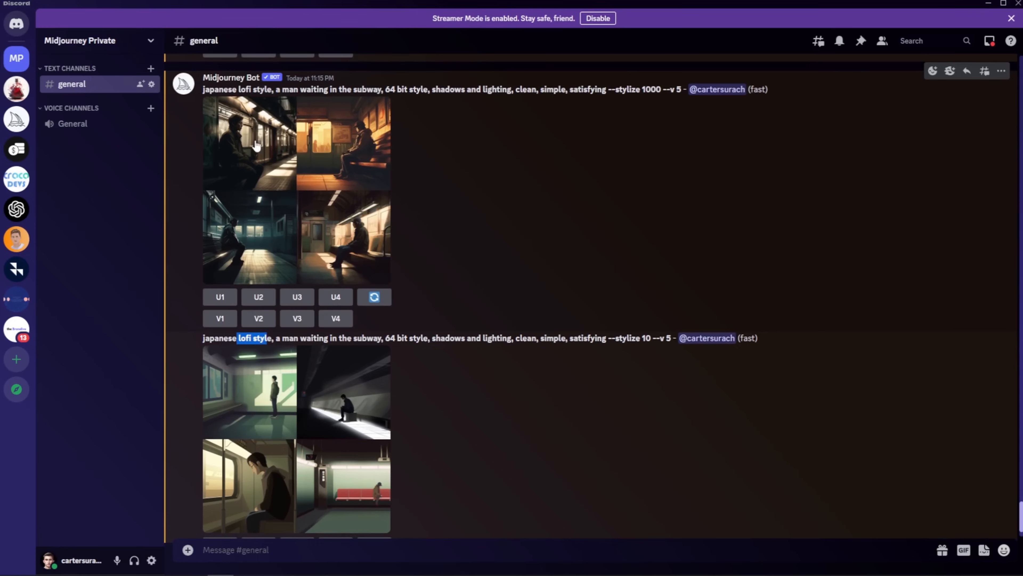
left_click(461, 217)
left_click_drag(608, 88, 664, 89)
left_click_drag(607, 337, 653, 338)
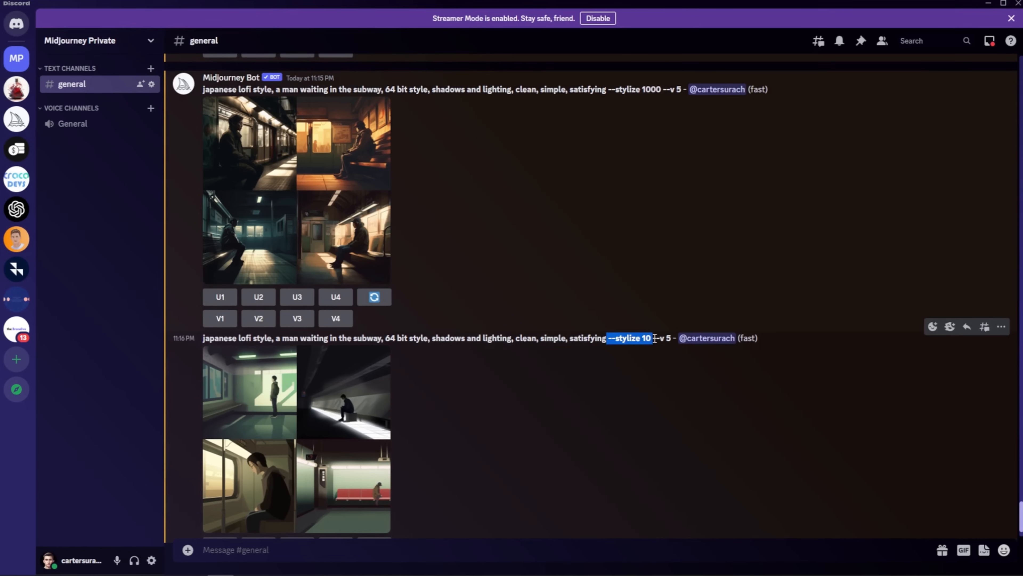
scroll(485, 290, "down", 2)
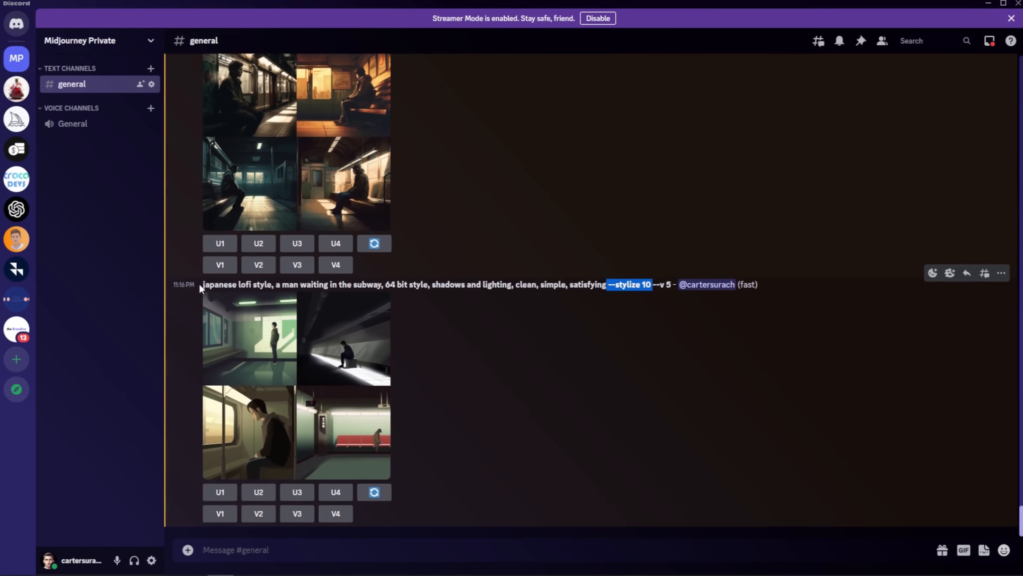
left_click_drag(200, 284, 570, 289)
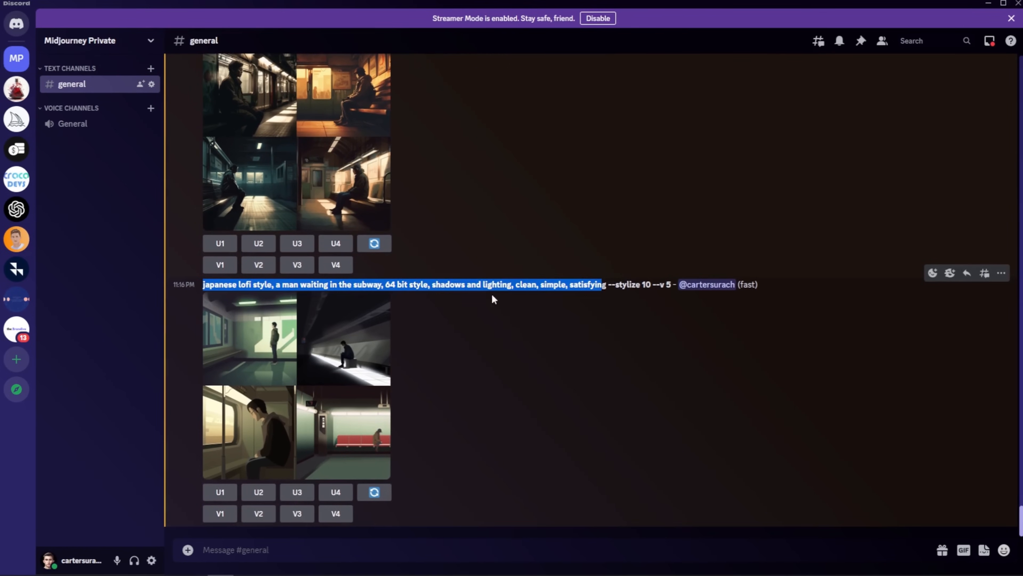
left_click(240, 288)
left_click_drag(238, 286, 266, 286)
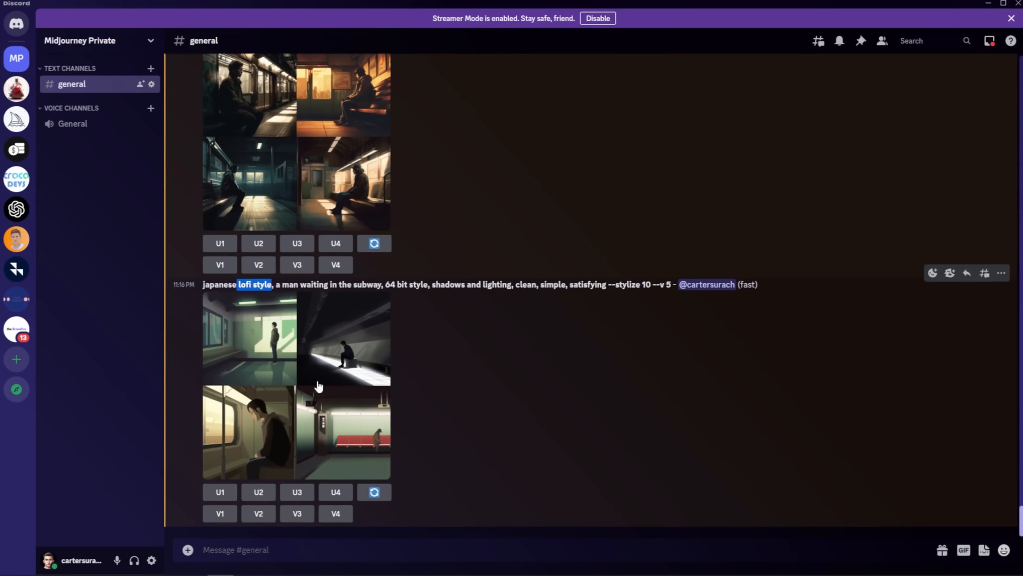
scroll(291, 369, "up", 4)
left_click_drag(622, 197, 670, 198)
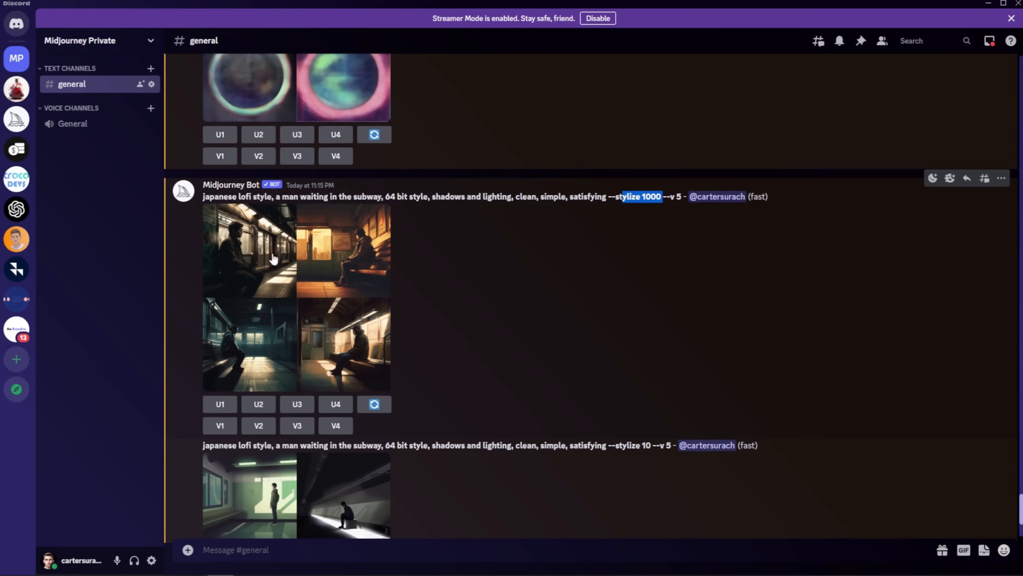
scroll(406, 294, "down", 4)
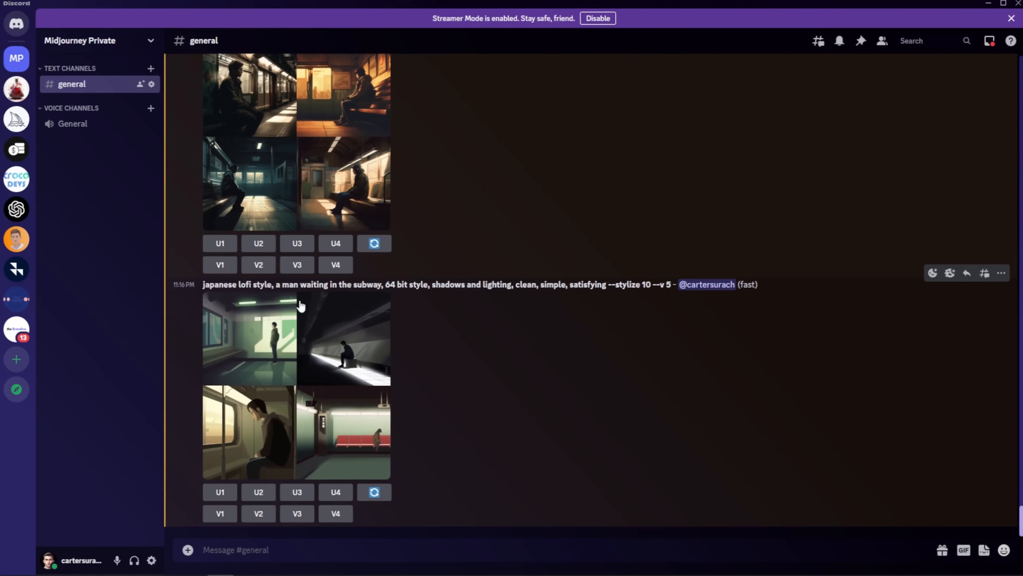
scroll(299, 304, "up", 4)
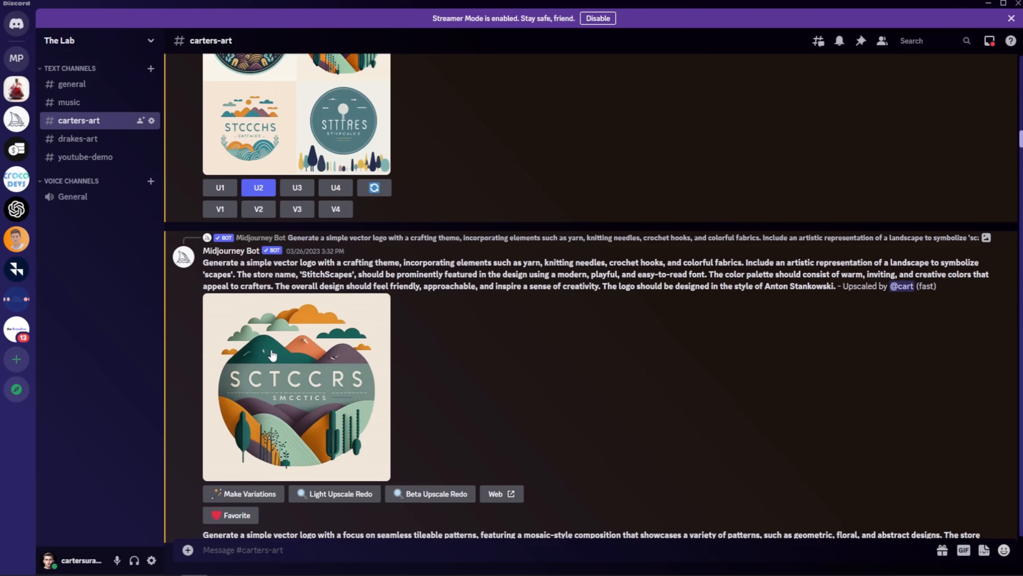
Step: Request a Light Upscale Redo of the upscaled StitchScapes landscape logo in the carters-art channel
scroll(272, 355, "up", 3)
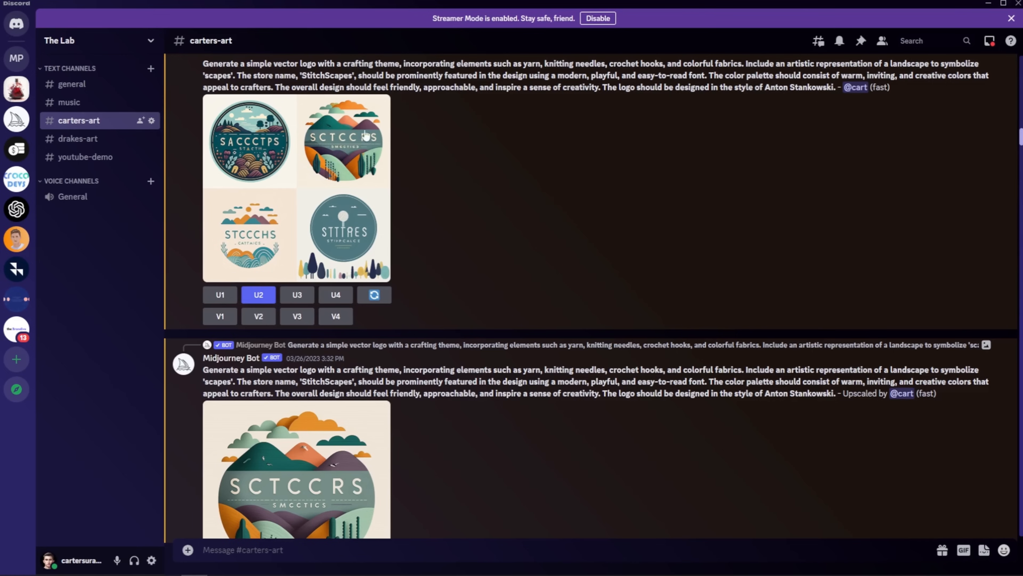
scroll(479, 191, "down", 1)
scroll(479, 192, "down", 3)
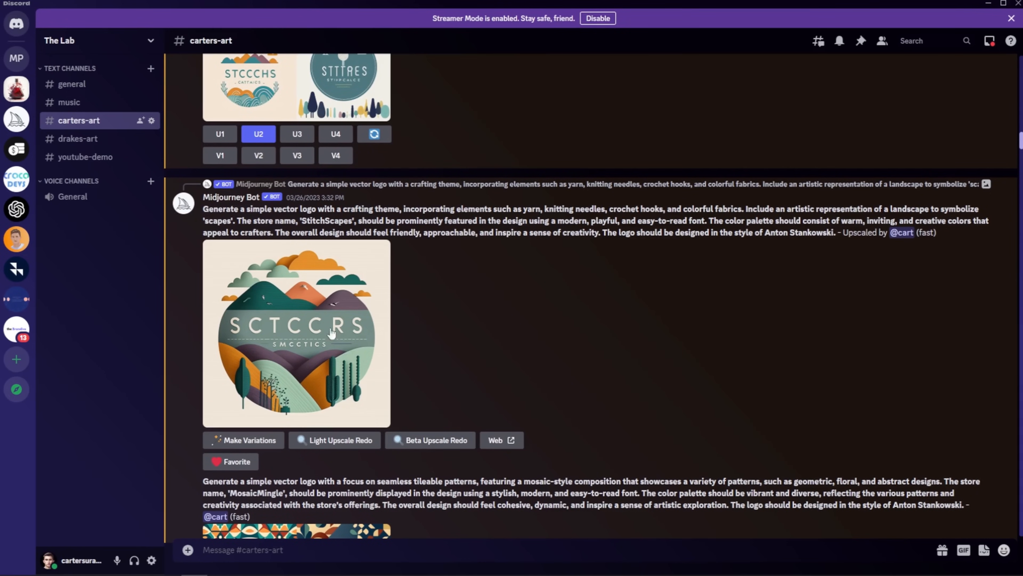
left_click(336, 441)
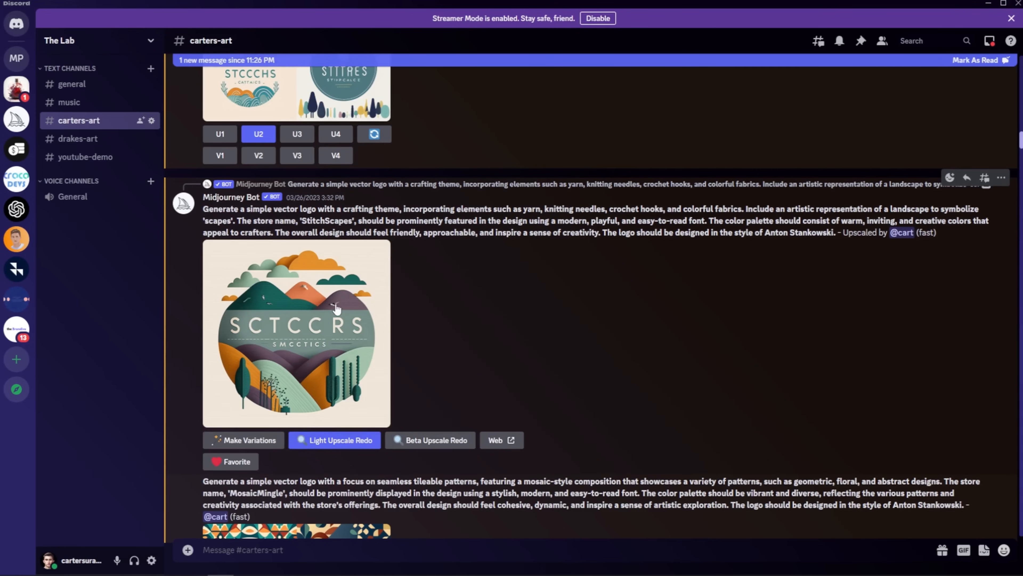
scroll(339, 309, "up", 5)
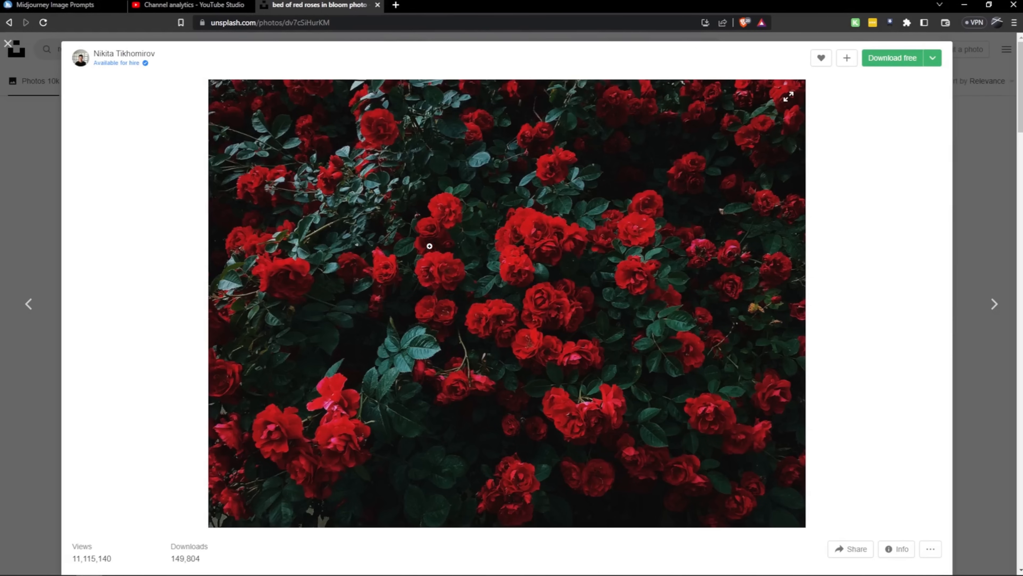
Step: Open the Unsplash red roses photo in its own browser tab and copy its image address
right_click(543, 205)
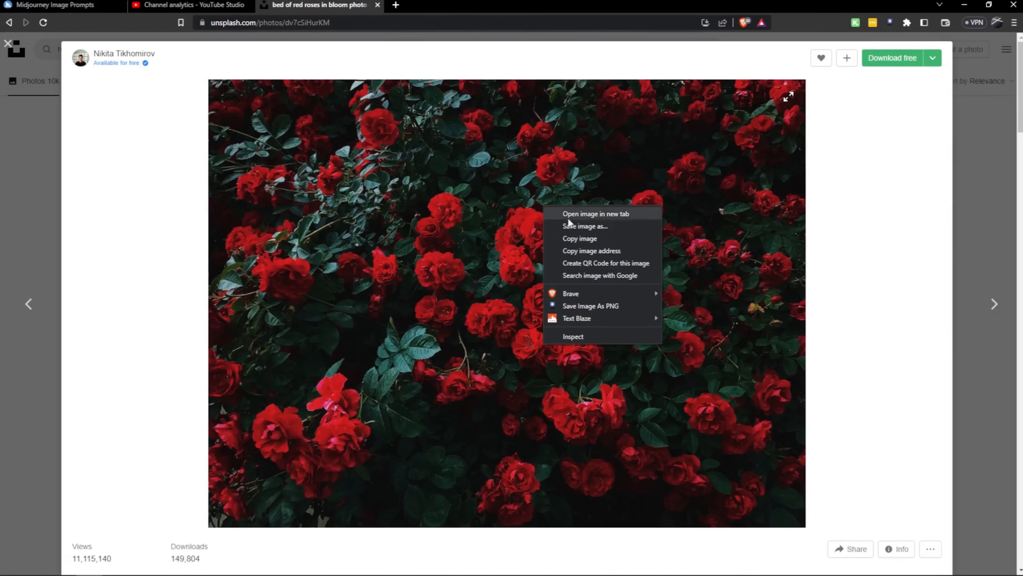
left_click(596, 212)
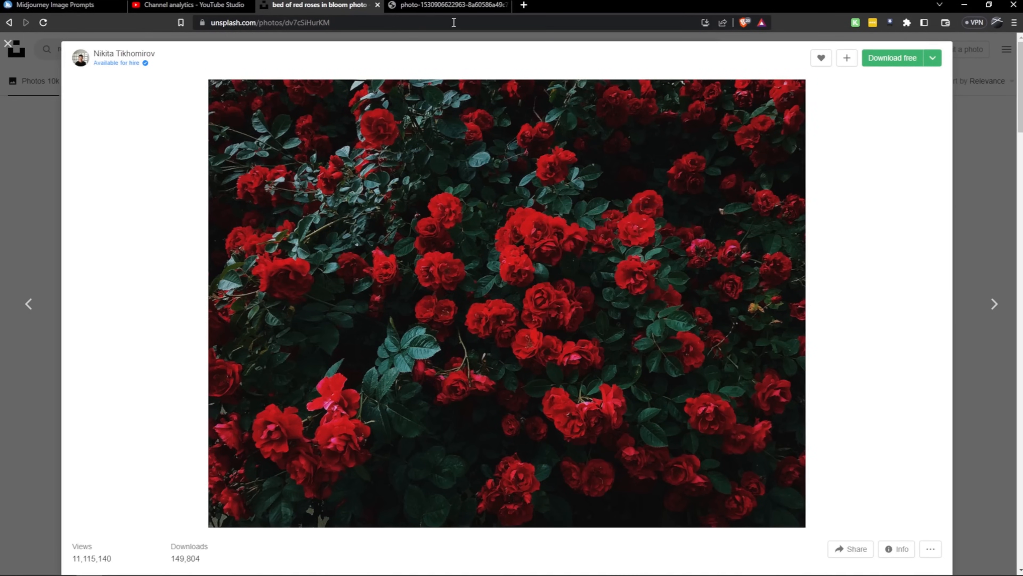
left_click(435, 8)
left_click(403, 23)
right_click(433, 26)
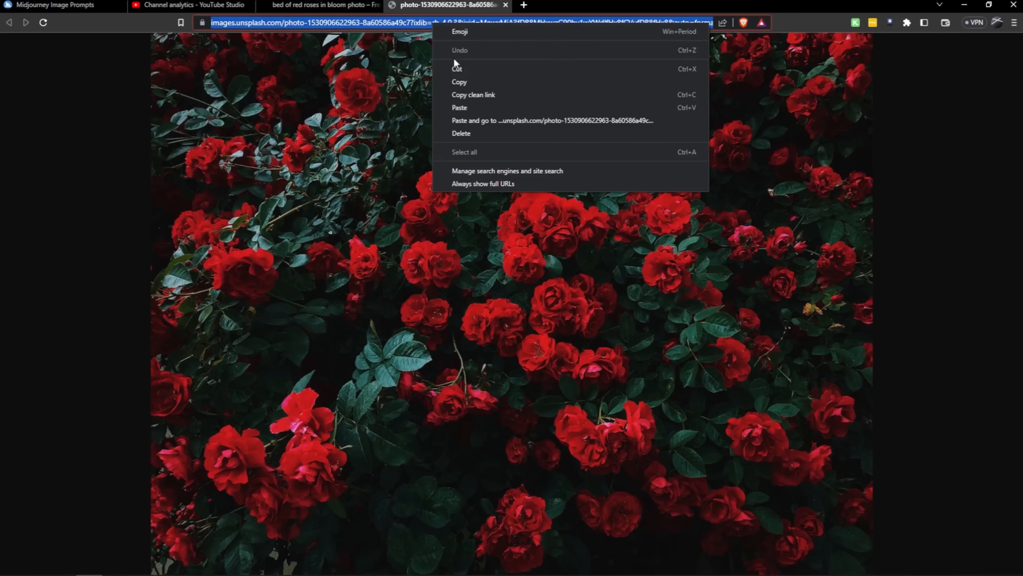
left_click(459, 76)
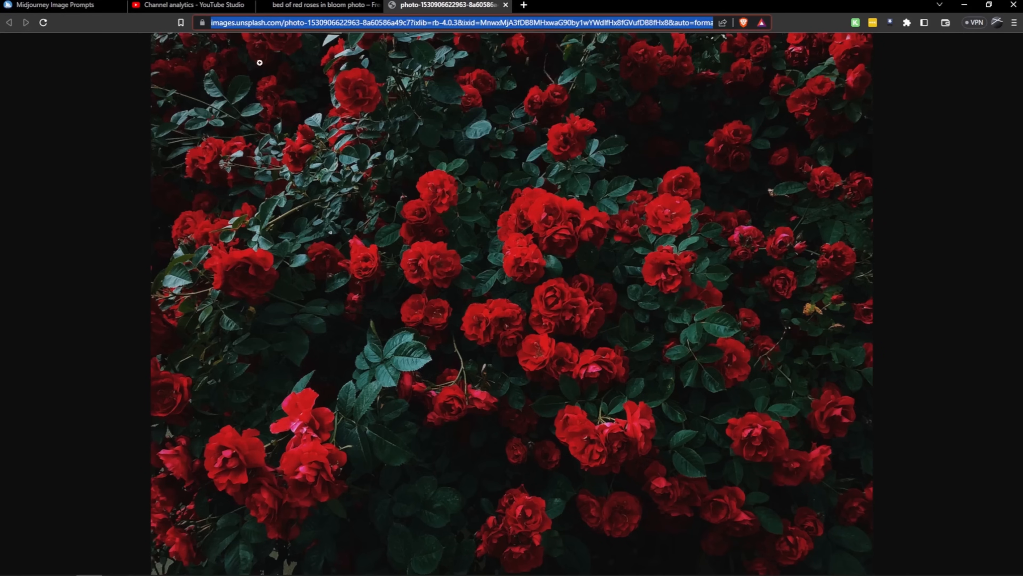
left_click(963, 6)
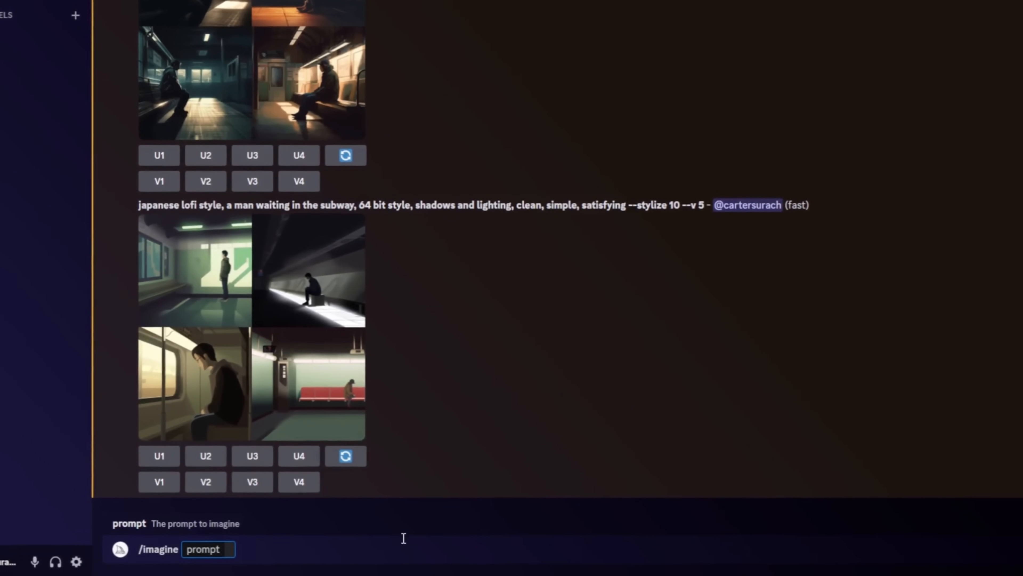
Step: Submit an /imagine request with the copied photo address followed by "blended roses with a sculpture of a man from the renaissance"
key("ctrl+v")
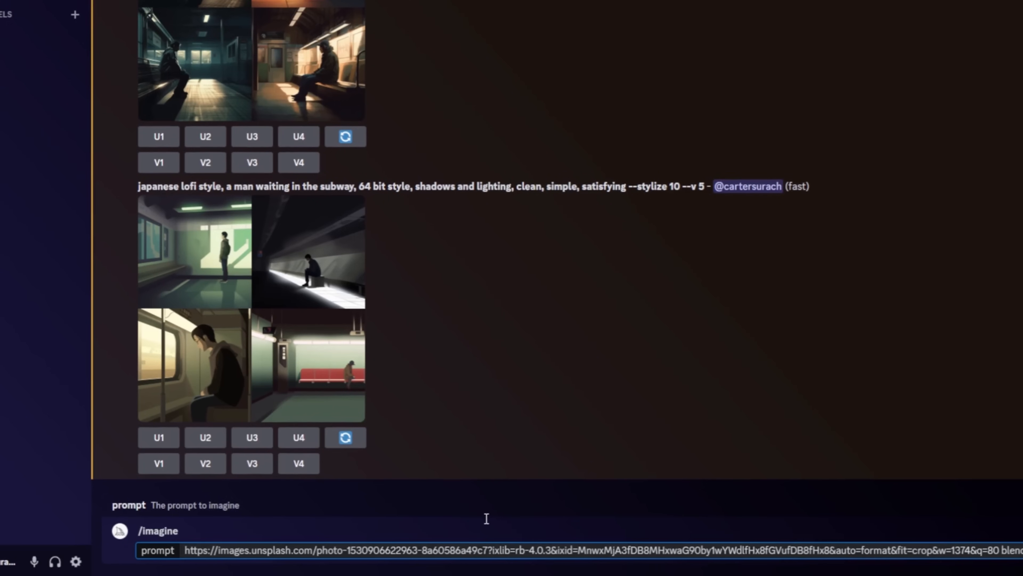
type("with ")
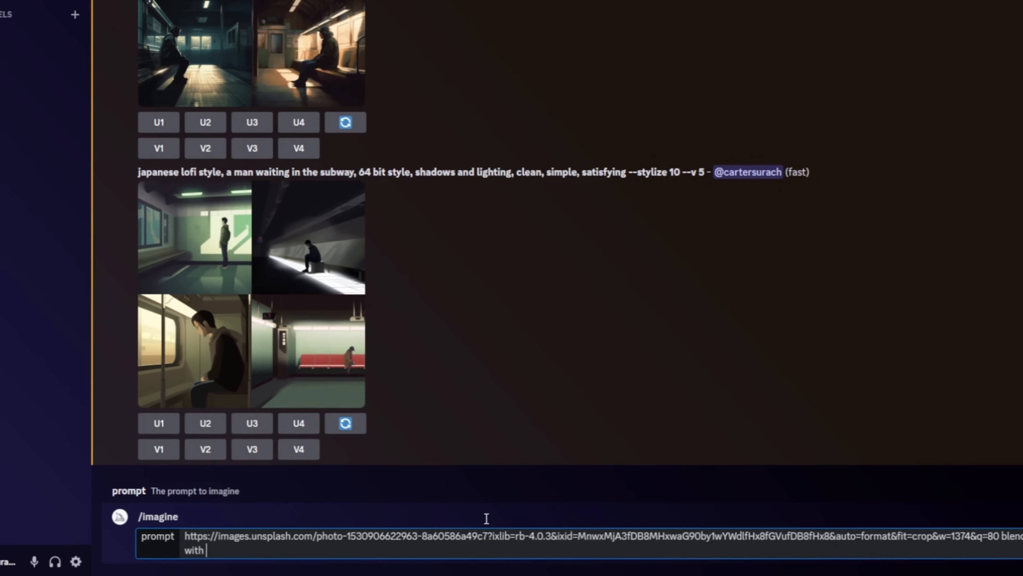
type("a sculpture of a man from the renn")
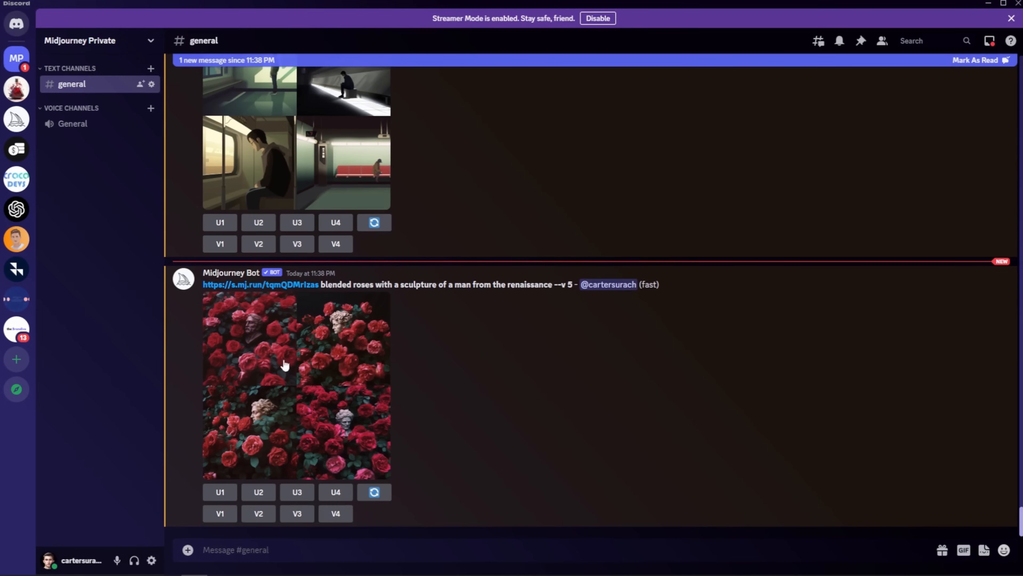
Step: Copy the blended roses prompt into a new /imagine request and put the Unsplash photo address in front of it
left_click_drag(577, 282, 204, 286)
right_click(329, 283)
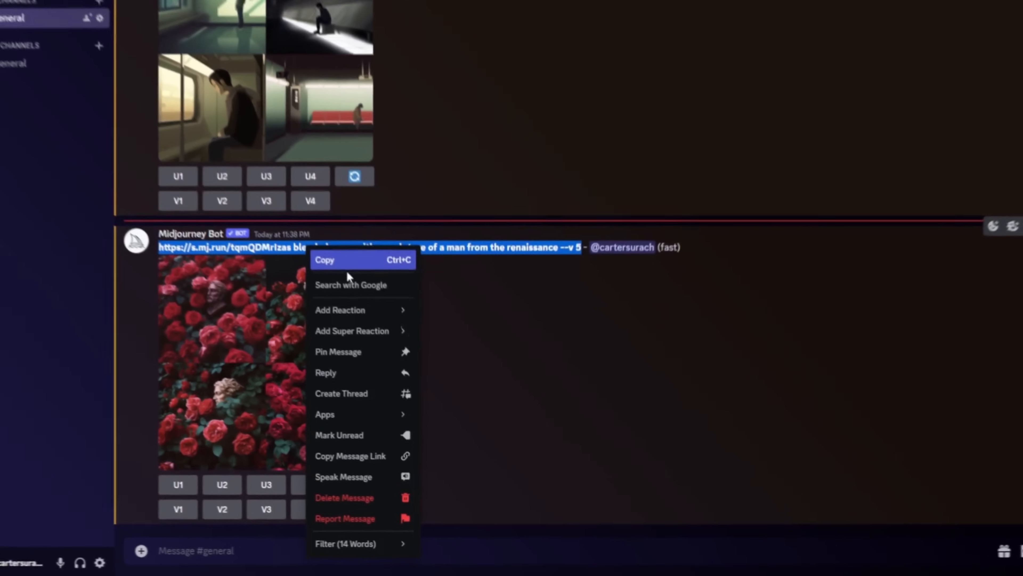
left_click(350, 299)
left_click(325, 548)
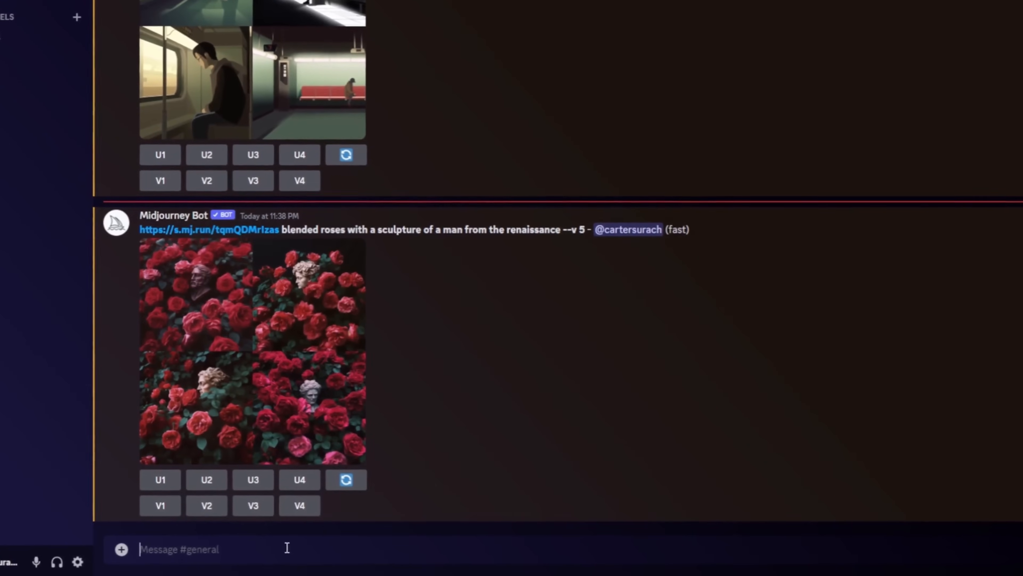
type("/imag")
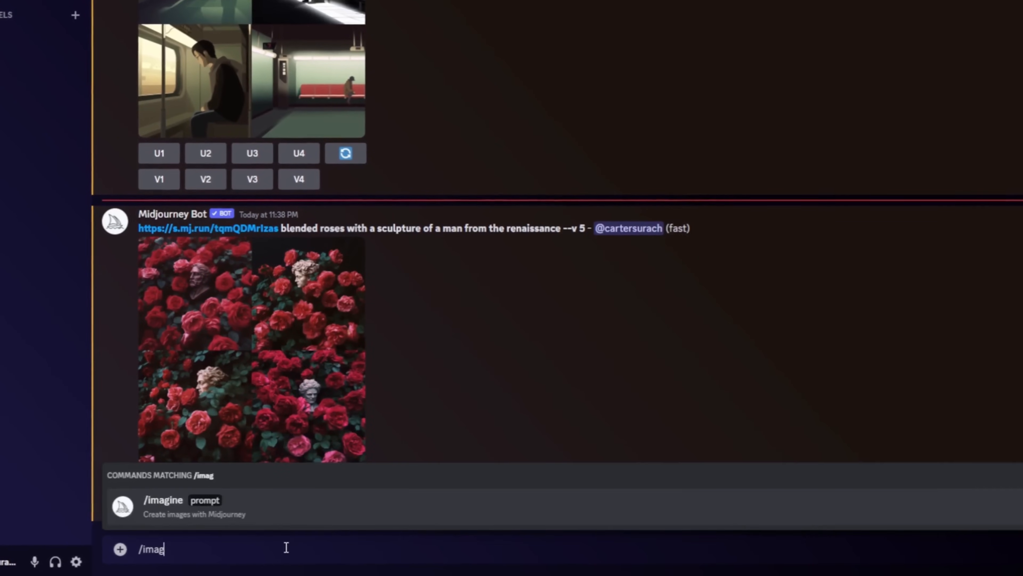
key("Tab")
key("ctrl+v")
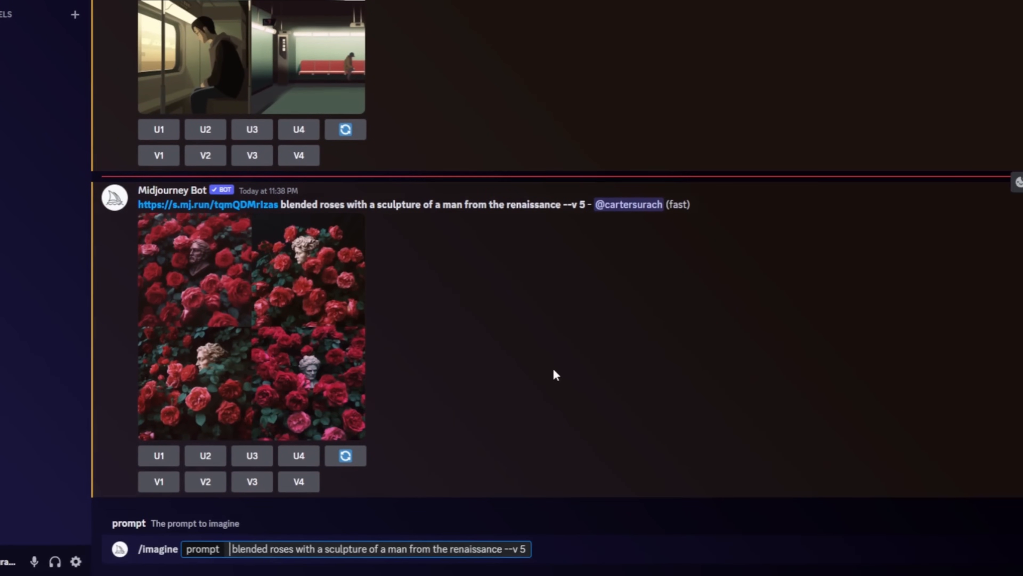
key("ctrl+v")
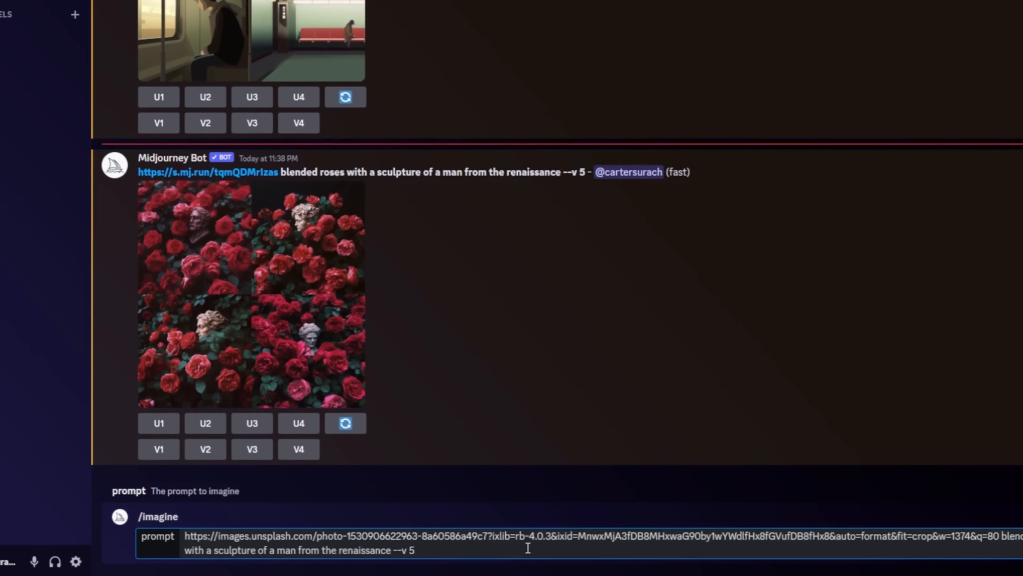
Step: Add --stylize 800 to the blended roses prompt, submit it, and upscale the second image of the grid
type("--stylize 800")
key("Return")
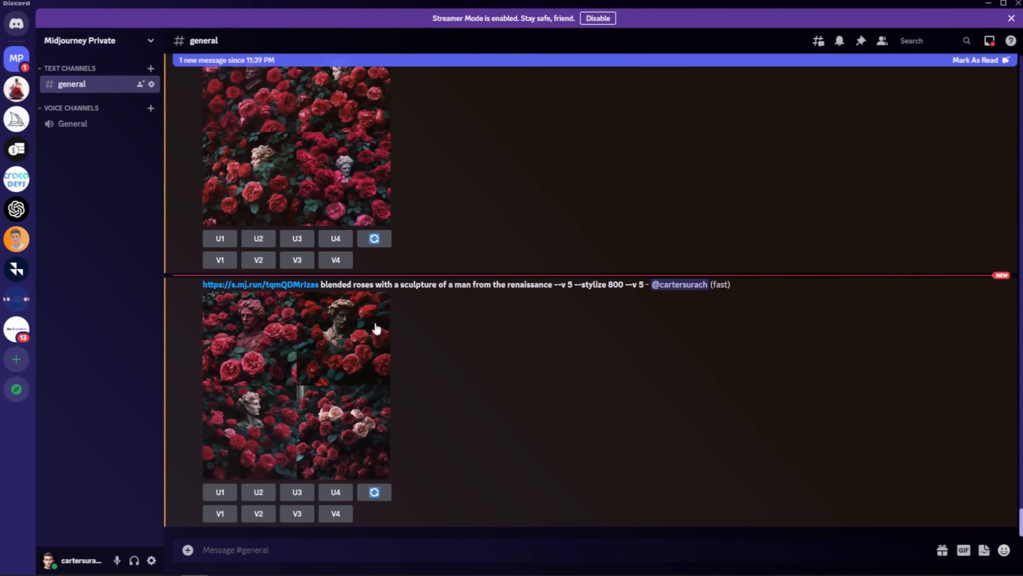
left_click(258, 492)
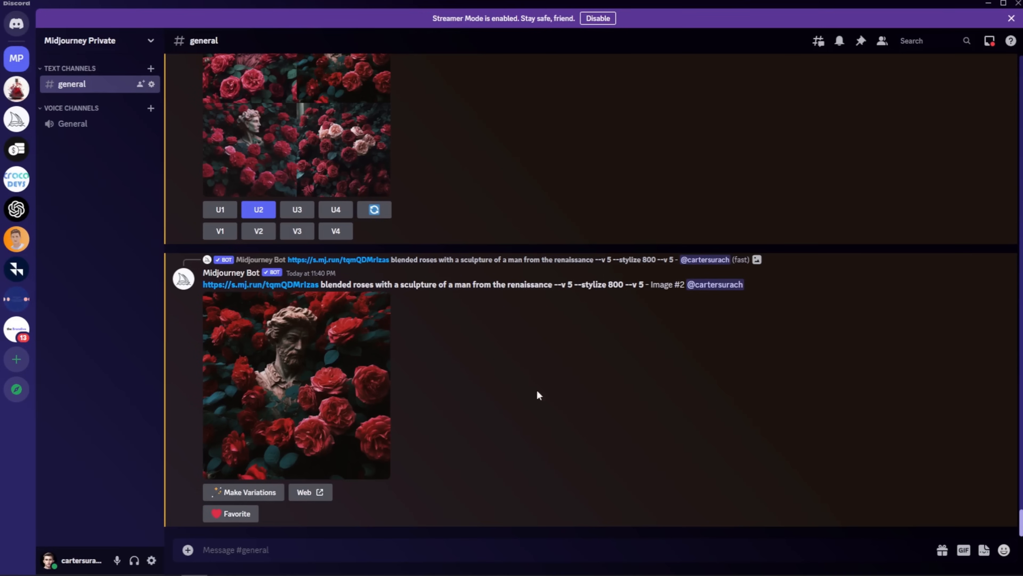
Step: Start a new /imagine request with the Unsplash photo address and the copied text "blended roses with a sculpture of a man from the renaissance"
left_click(367, 547)
type("/imagine prompt")
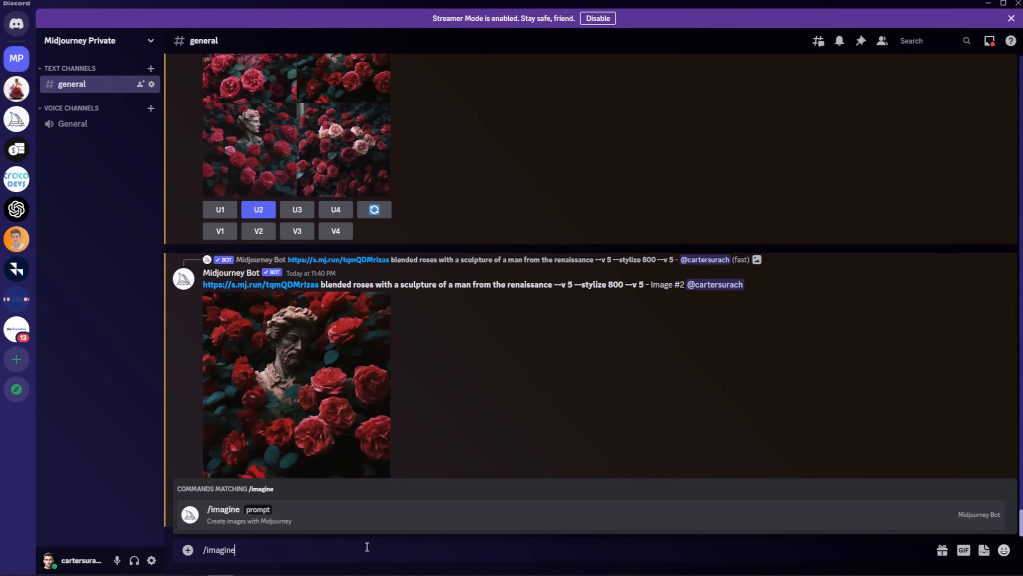
key("Tab")
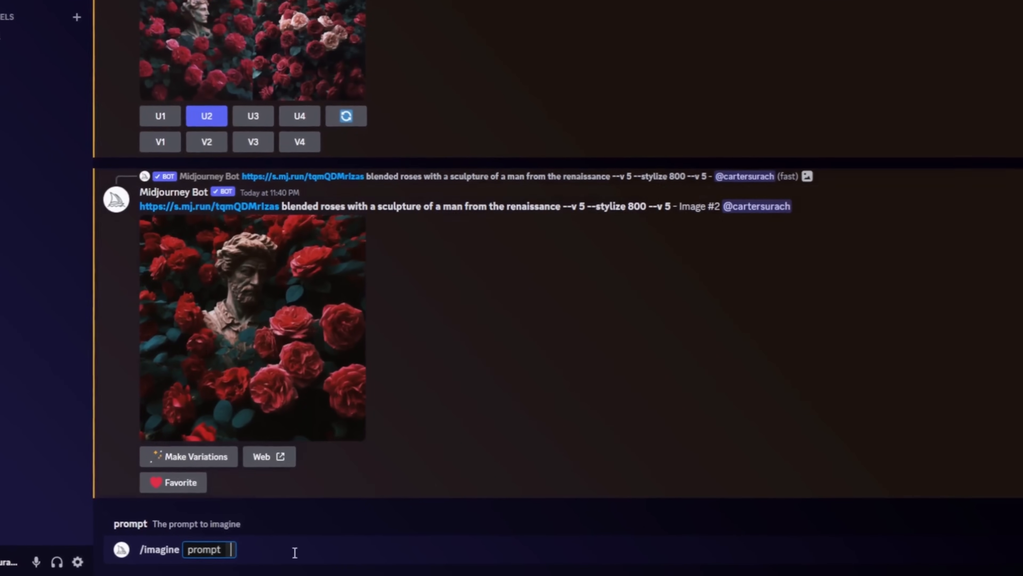
key("ctrl+v")
mouse_move(281, 205)
left_mouse_down()
mouse_move(610, 205)
mouse_move(561, 206)
left_mouse_up()
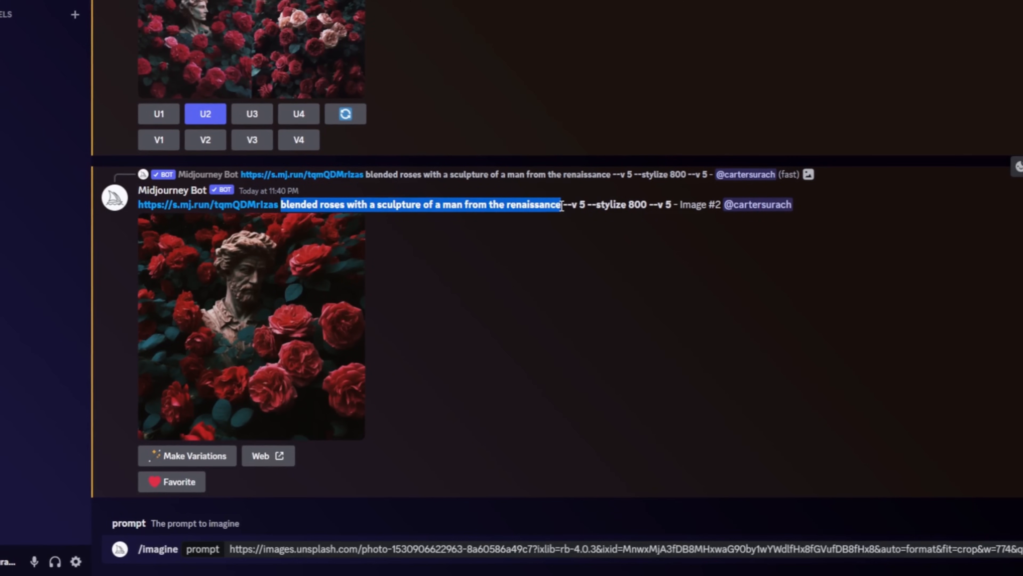
key("ctrl+c")
key("ctrl+v")
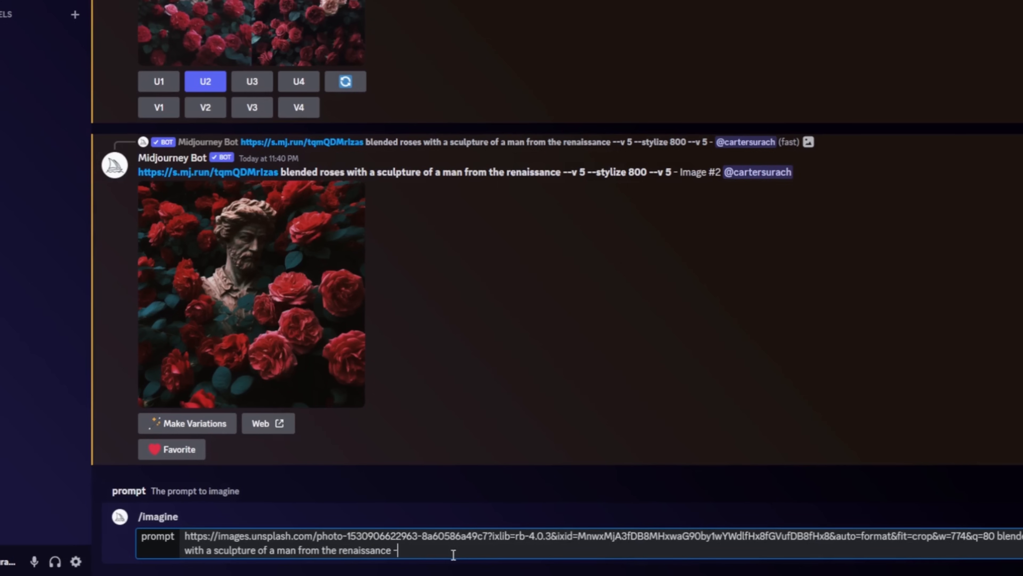
Step: Add the image weight --iw .5 to the blended roses prompt and submit the request
type("--iw .5")
left_click_drag(183, 533, 1003, 538)
left_click(1011, 538)
double_click(1000, 536)
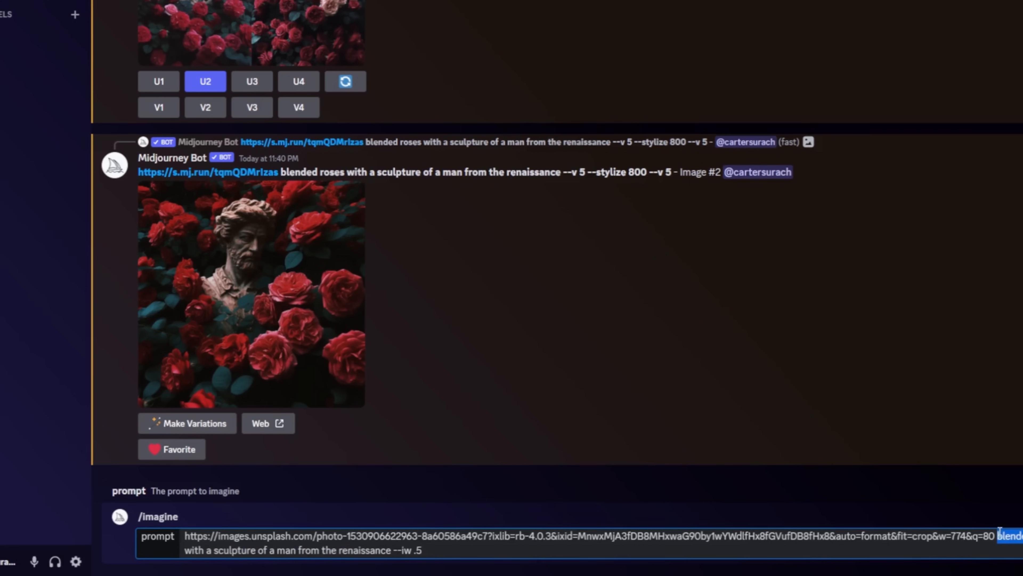
left_click(439, 546)
key("Return")
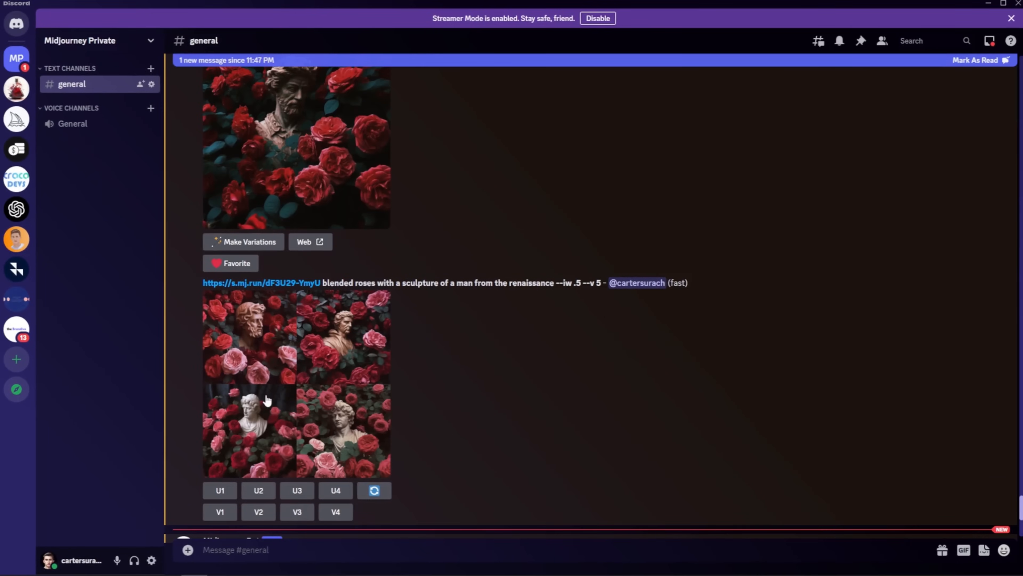
Step: Compare the results and --iw .5 weights of the blended roses prompt and the sculpture-only prompt
left_click_drag(323, 284, 376, 282)
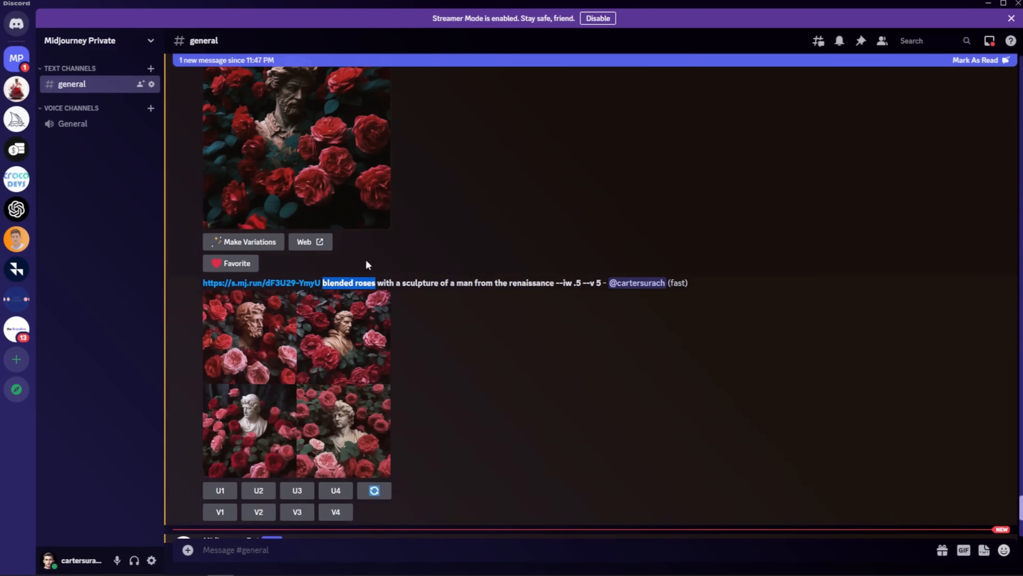
double_click(572, 283)
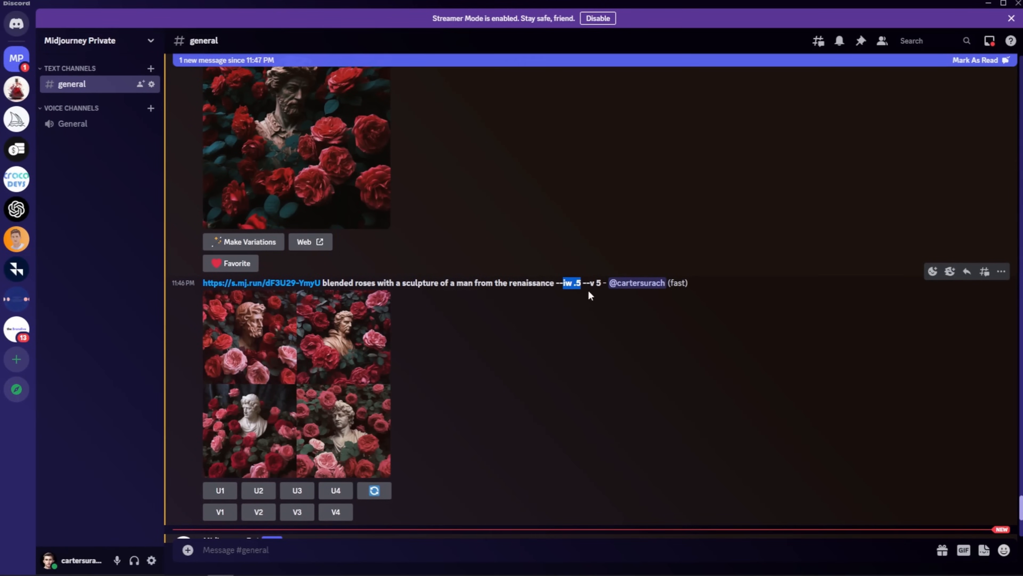
left_click(492, 331)
scroll(460, 384, "down", 6)
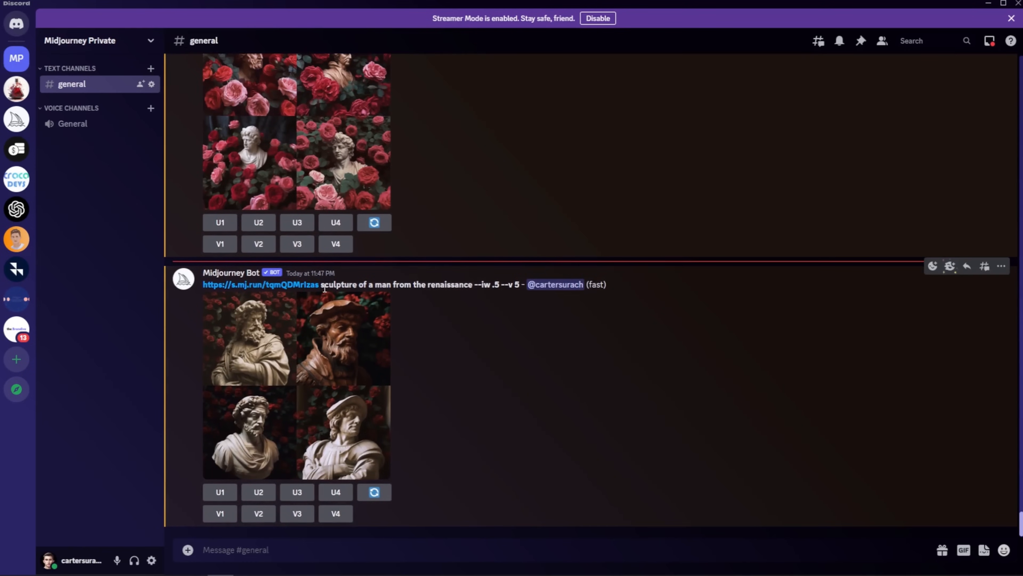
left_click_drag(482, 282, 500, 283)
left_click(451, 369)
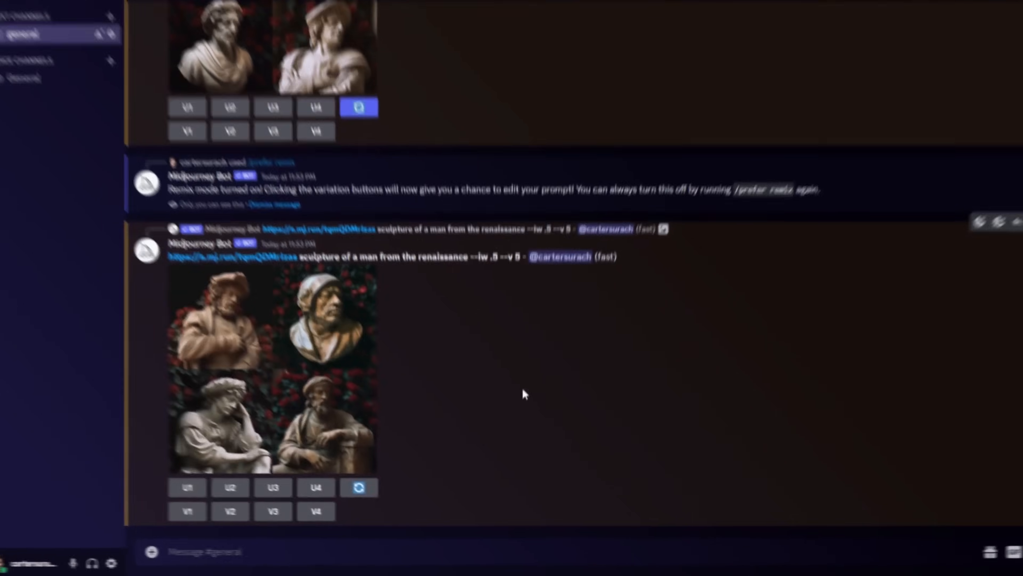
Step: Submit a new /imagine request with the prompt "hot dog"
type("/ima")
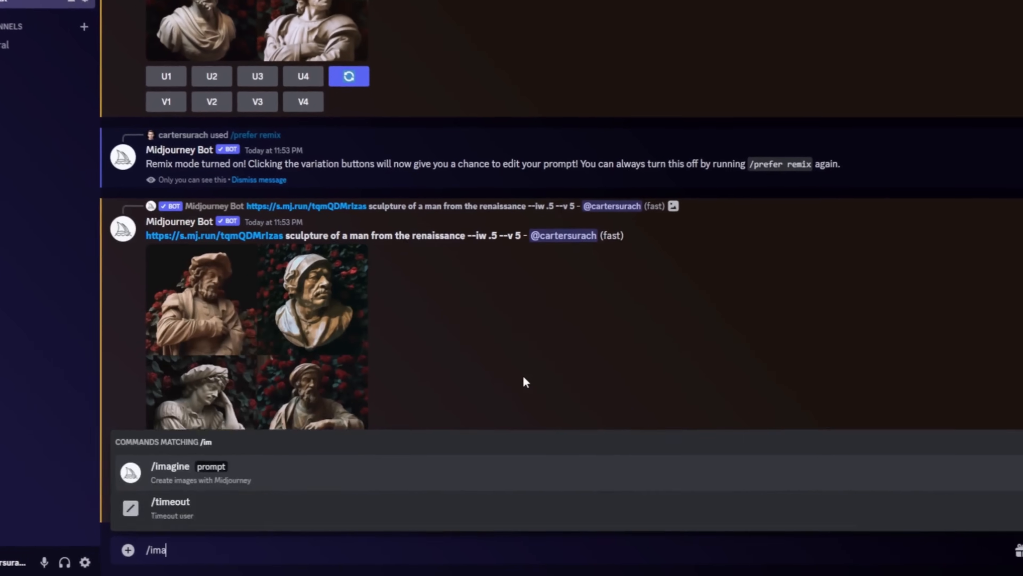
key("Return")
type("hot dog")
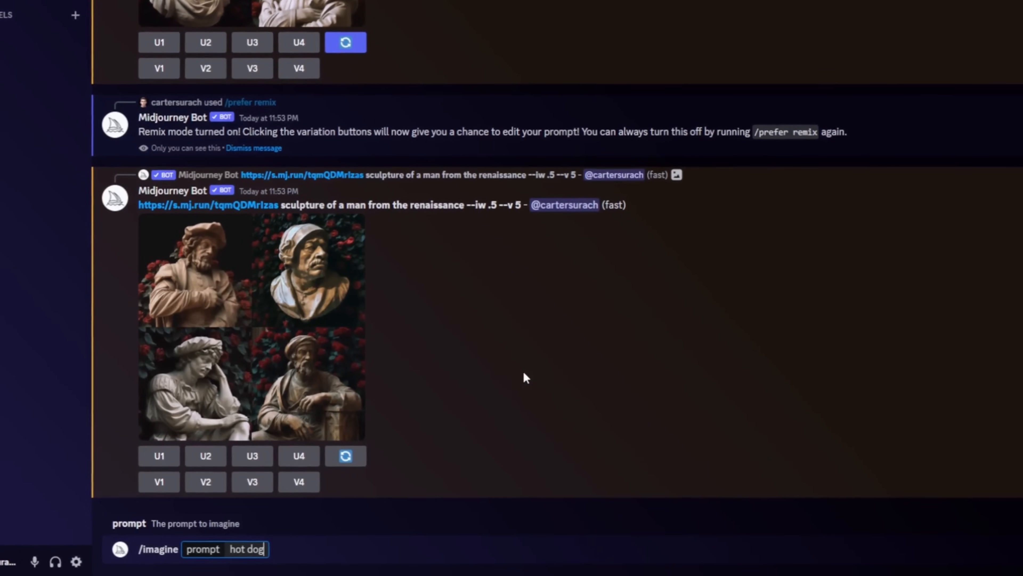
key("Return")
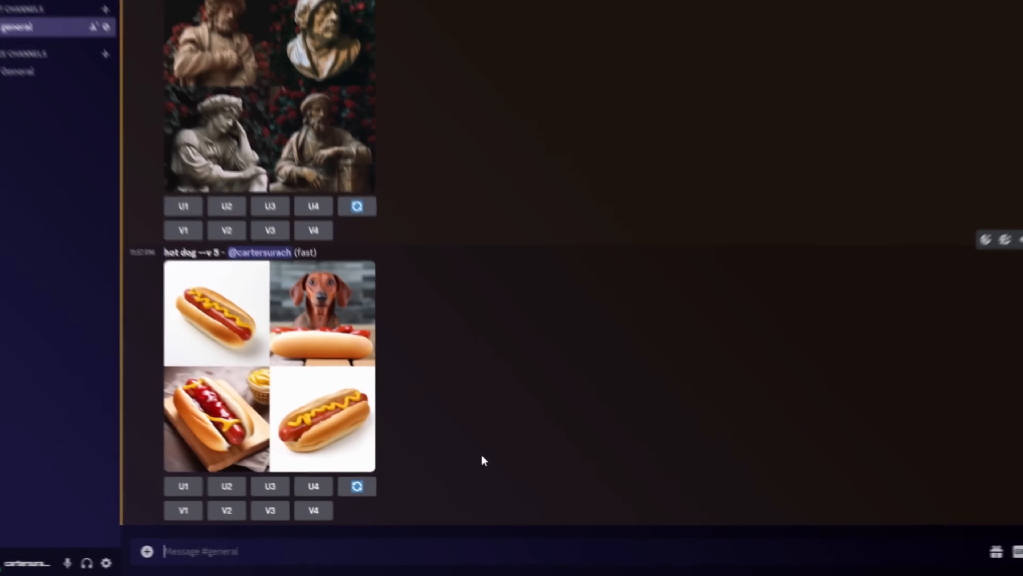
Step: Submit another /imagine request with the two words separated as "hot:: dog"
type("/imag")
key("Tab")
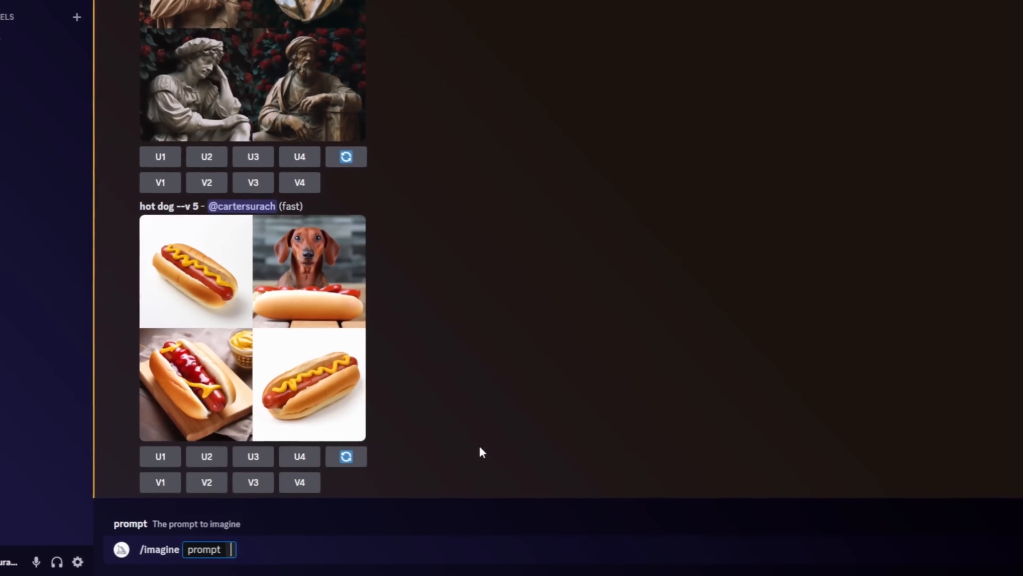
type("hot")
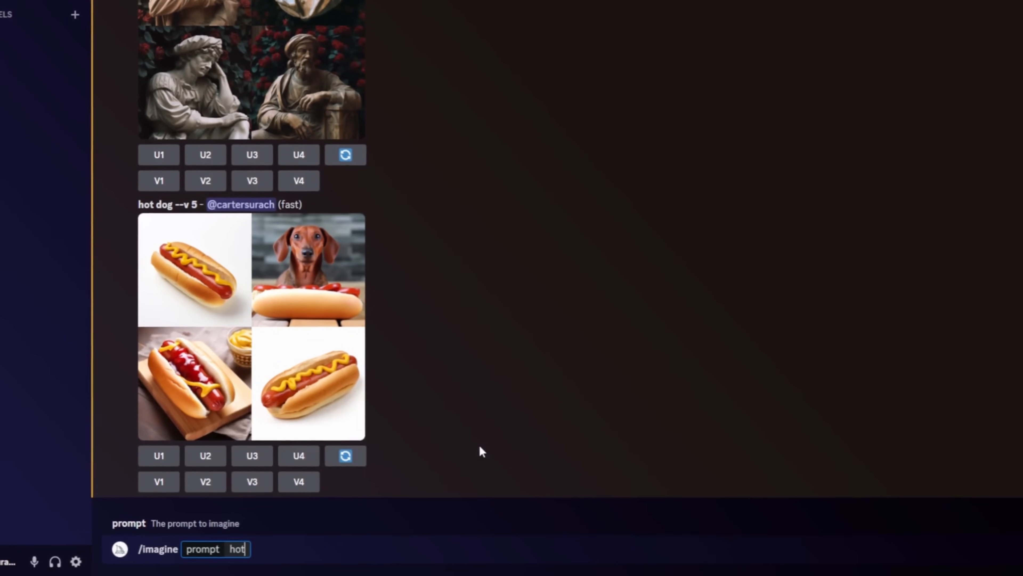
type(":: dog")
key("Return")
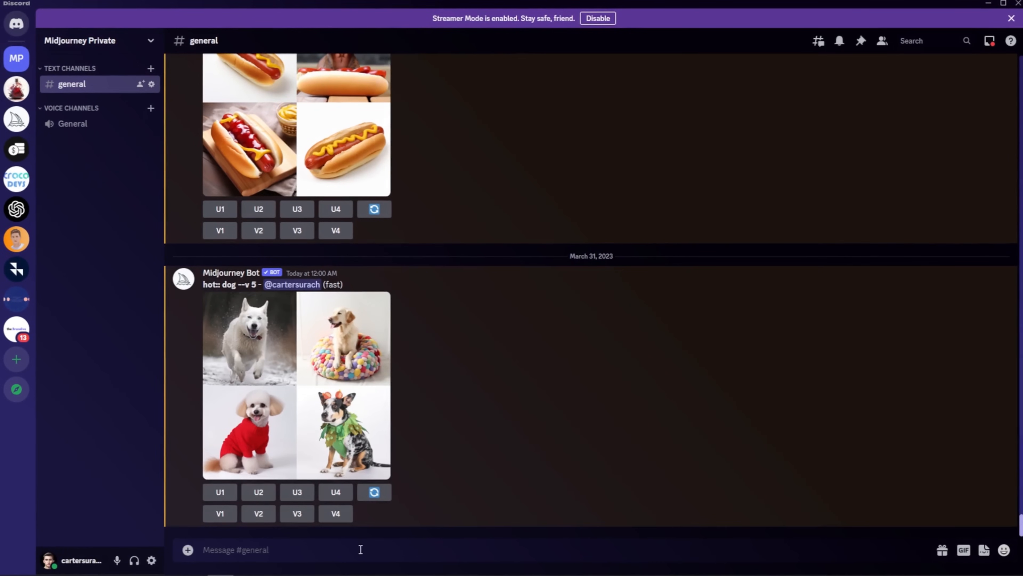
Step: Bring up the Midjourney bot's /settings and select MJ version 4
type("/settings")
key("Return")
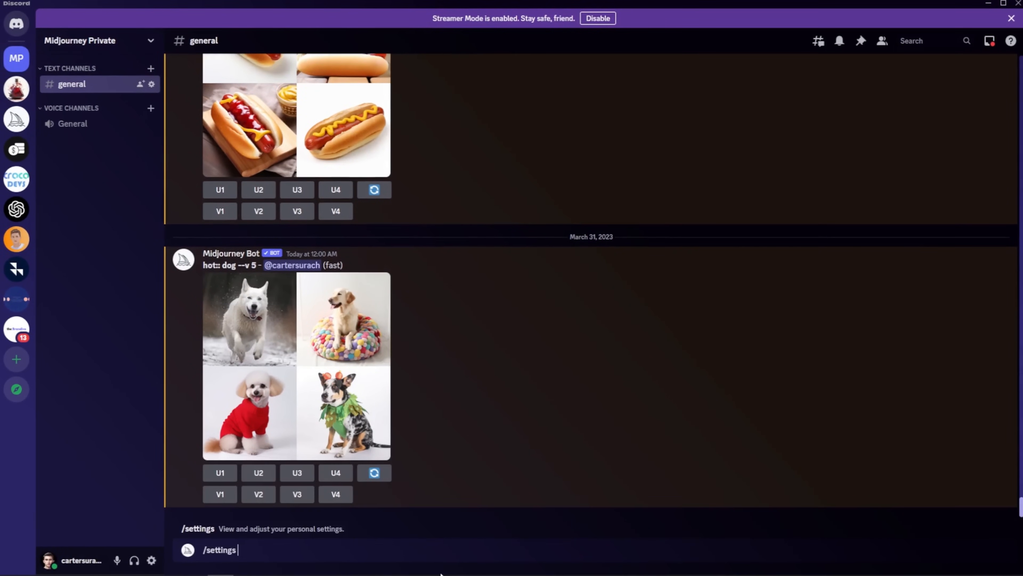
key("Return")
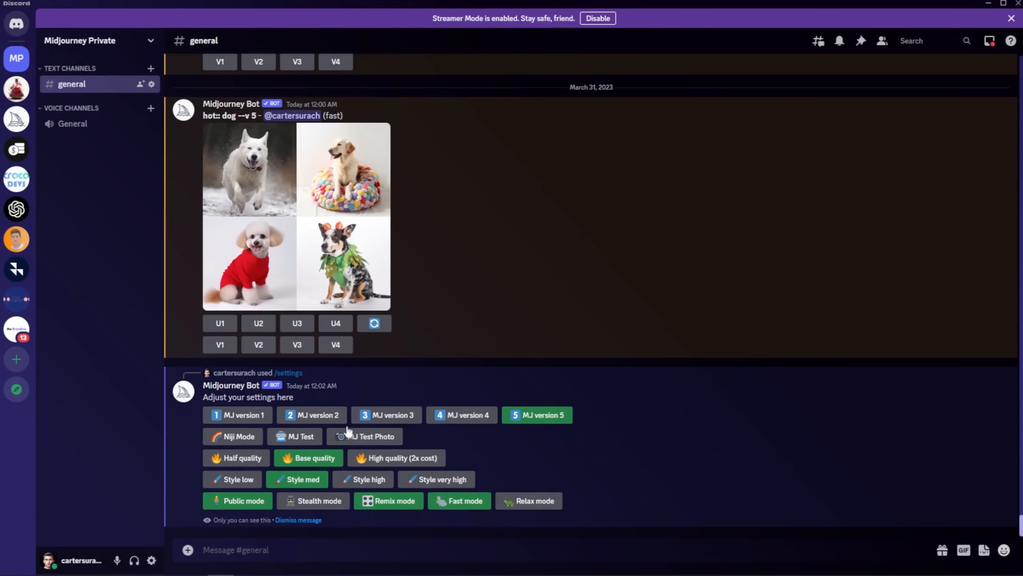
left_click(474, 423)
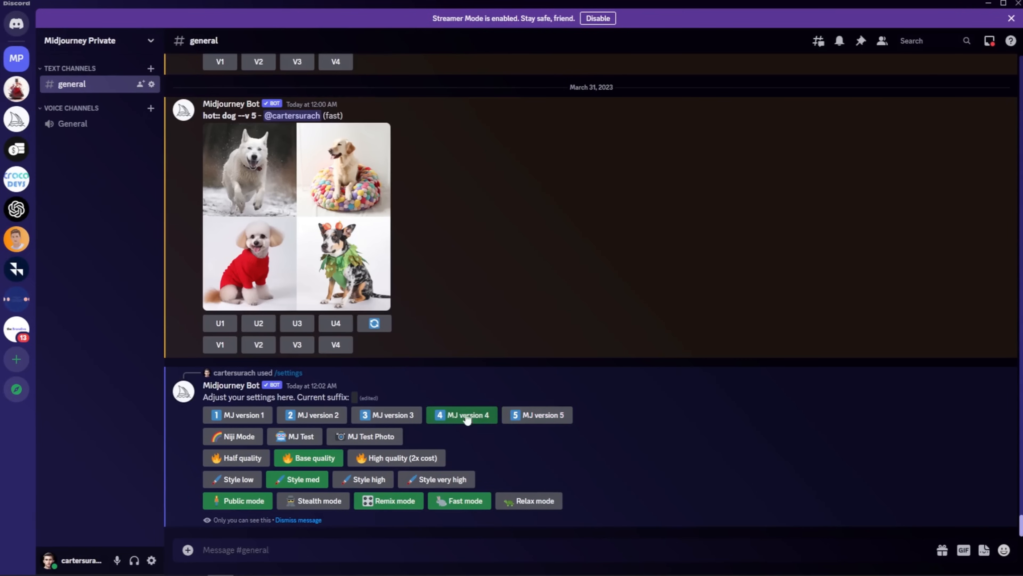
Step: Reuse the "hot:: dog" prompt in a new /imagine request, change it to "hot::3, dog" and submit it
scroll(577, 454, "up", 4)
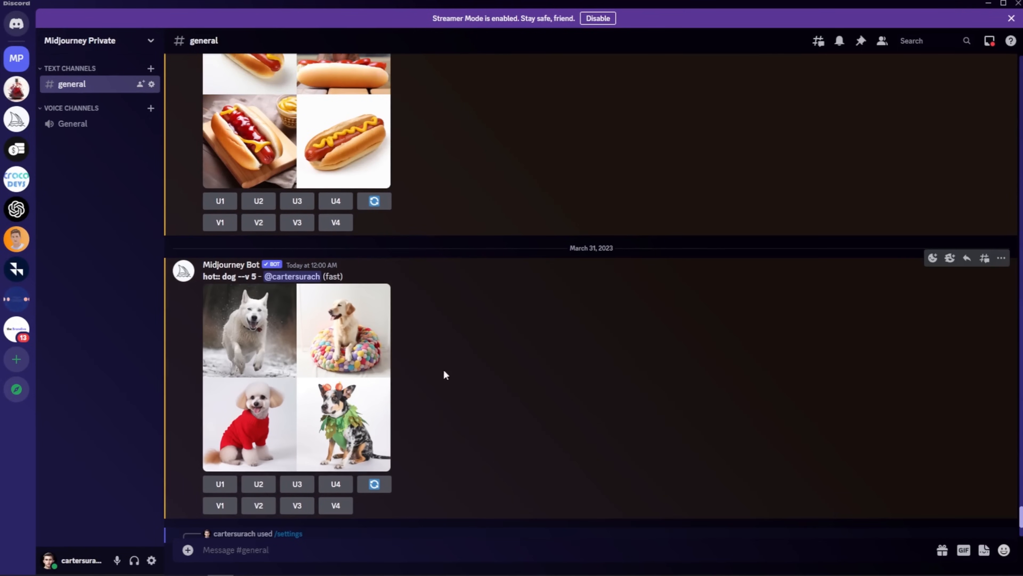
left_click_drag(205, 276, 261, 278)
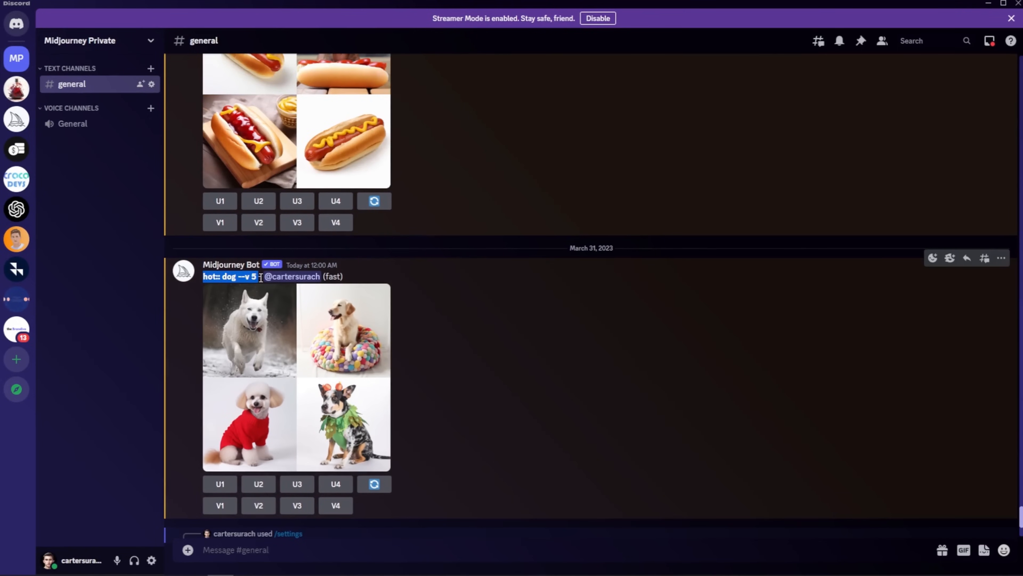
left_click(218, 278)
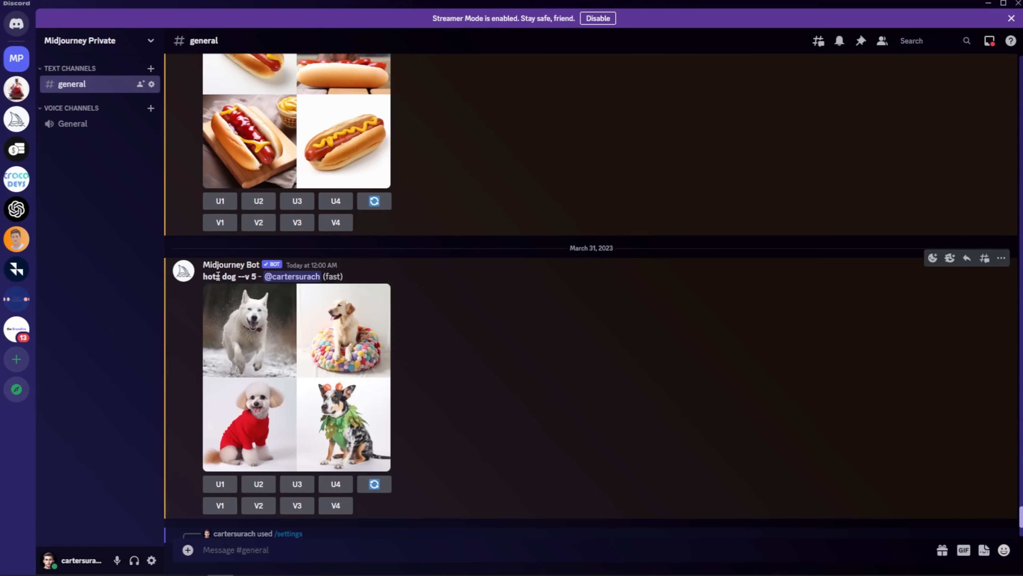
double_click(227, 278)
left_click(216, 281)
left_click_drag(204, 281, 236, 277)
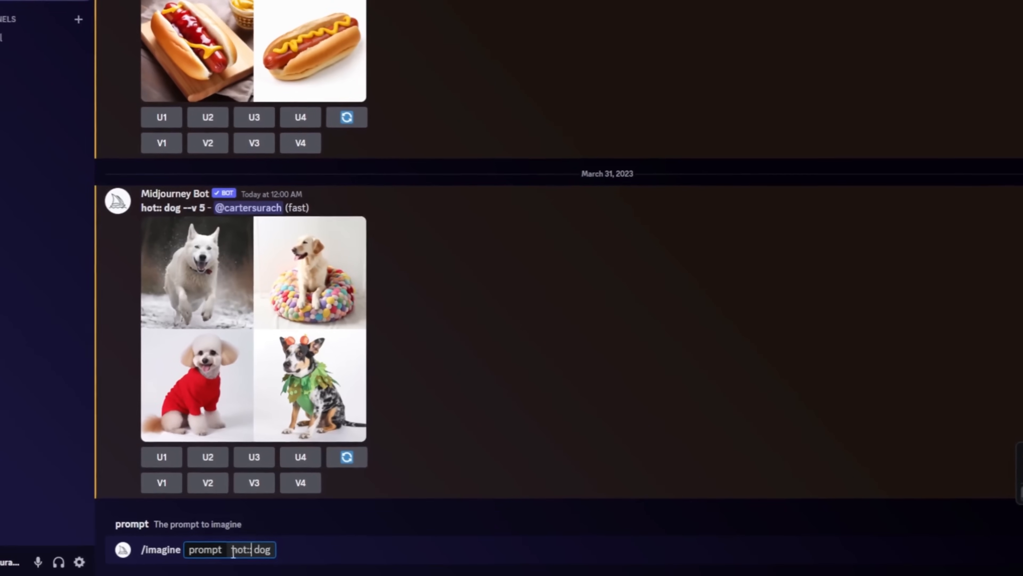
left_click(250, 549)
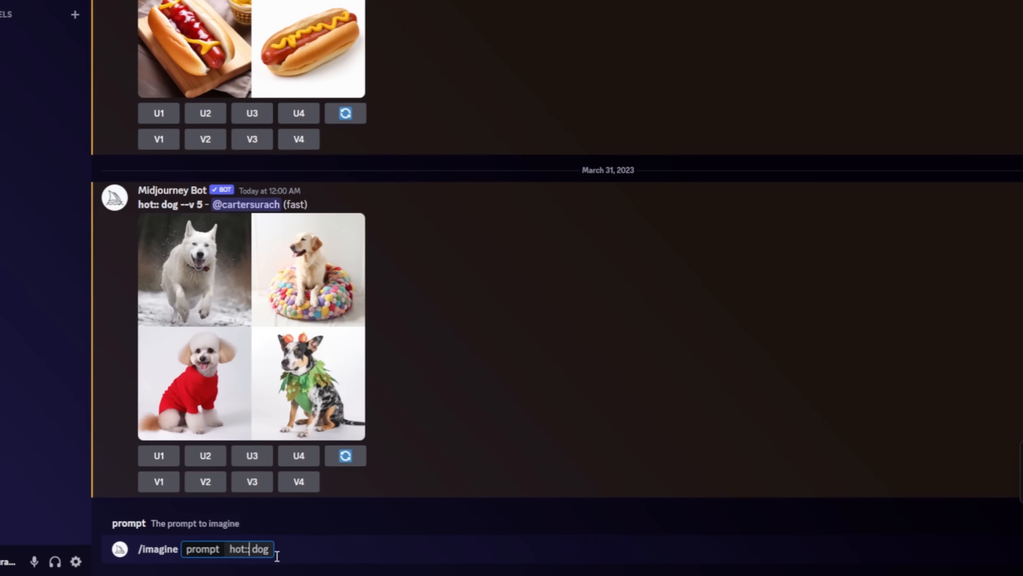
type("3,")
key("Return")
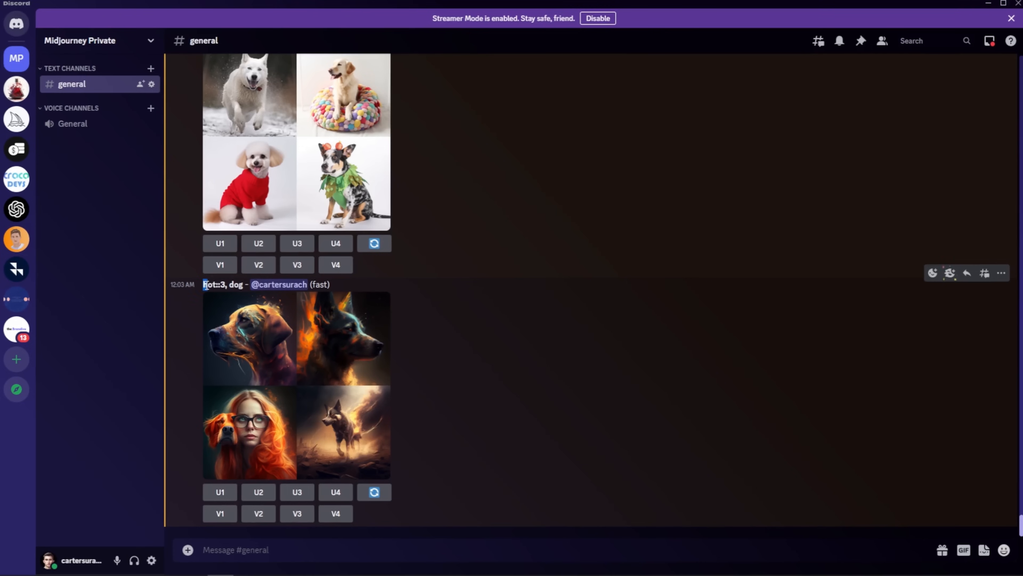
Step: Examine the weighted "hot::3" part and the word "dog" in the latest prompt against its generated images
left_click_drag(205, 285, 226, 287)
left_click(217, 285)
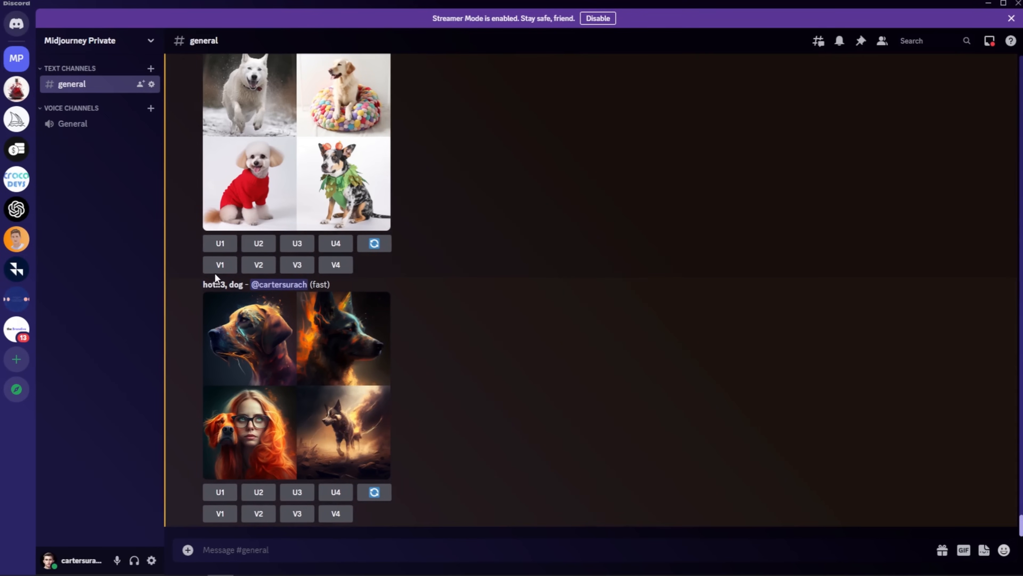
left_click_drag(231, 284, 244, 285)
left_click(237, 286)
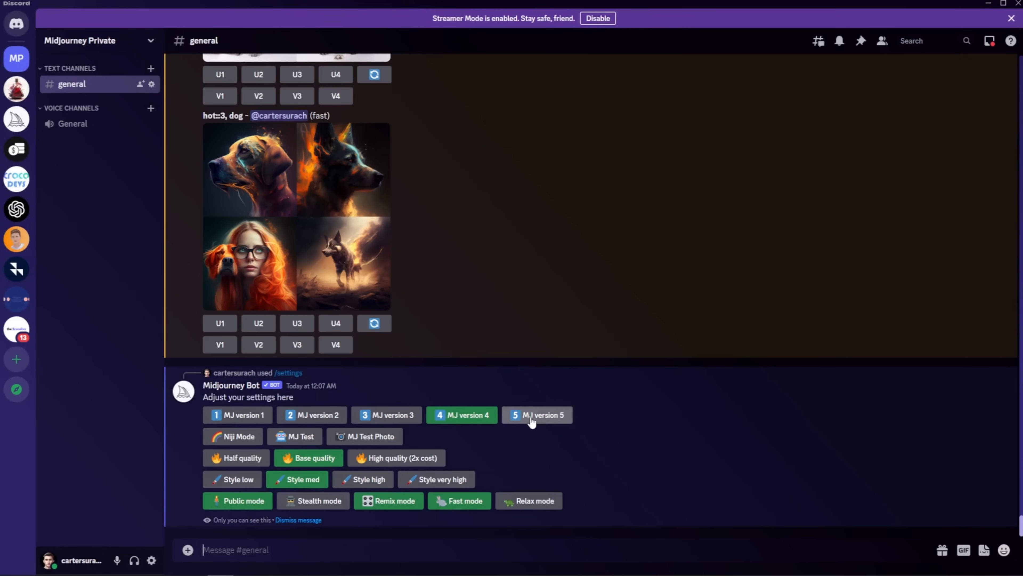
Step: Set Midjourney to version 5 and submit an /imagine request for "feathers falling on the backdrop of a baby blue sky, 2d flat, cartoon, fantastic --tile"
left_click(532, 419)
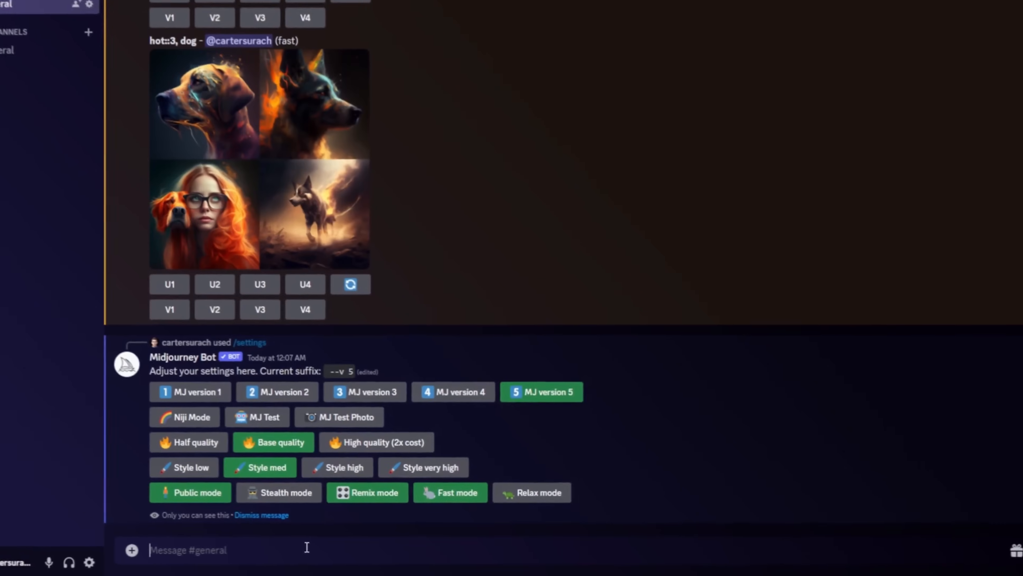
type("/imagine")
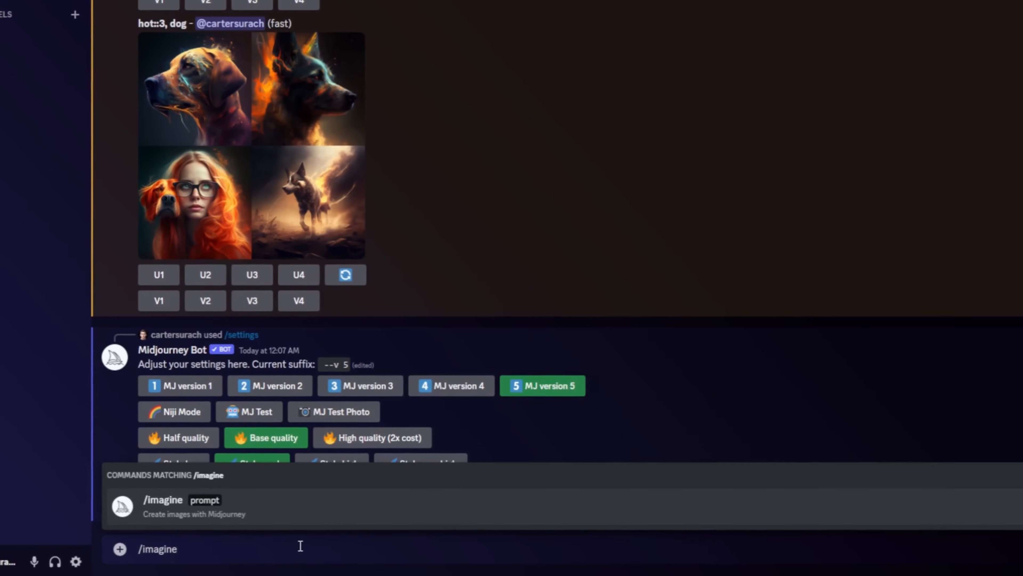
key("Return")
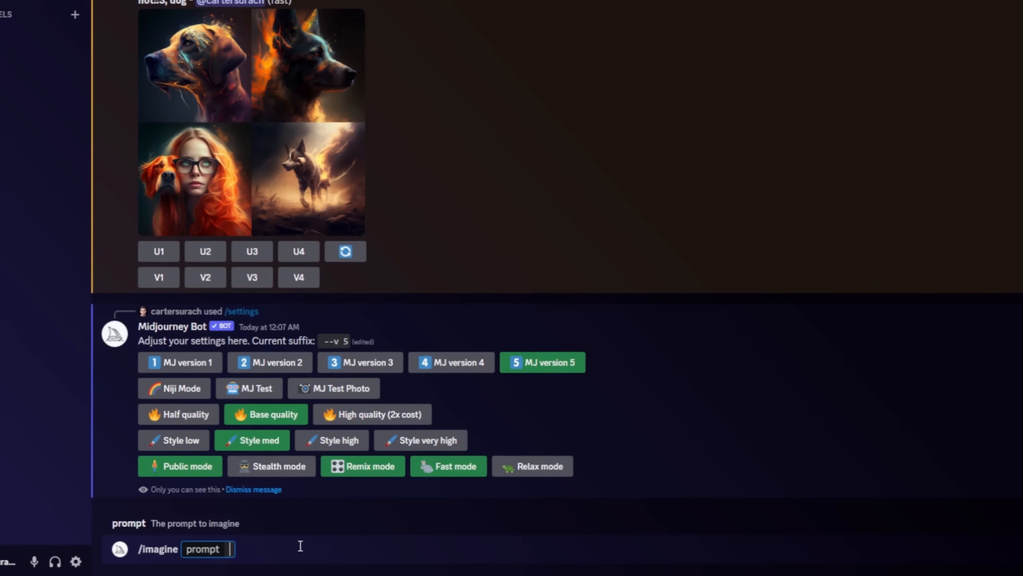
type("feathers falling ")
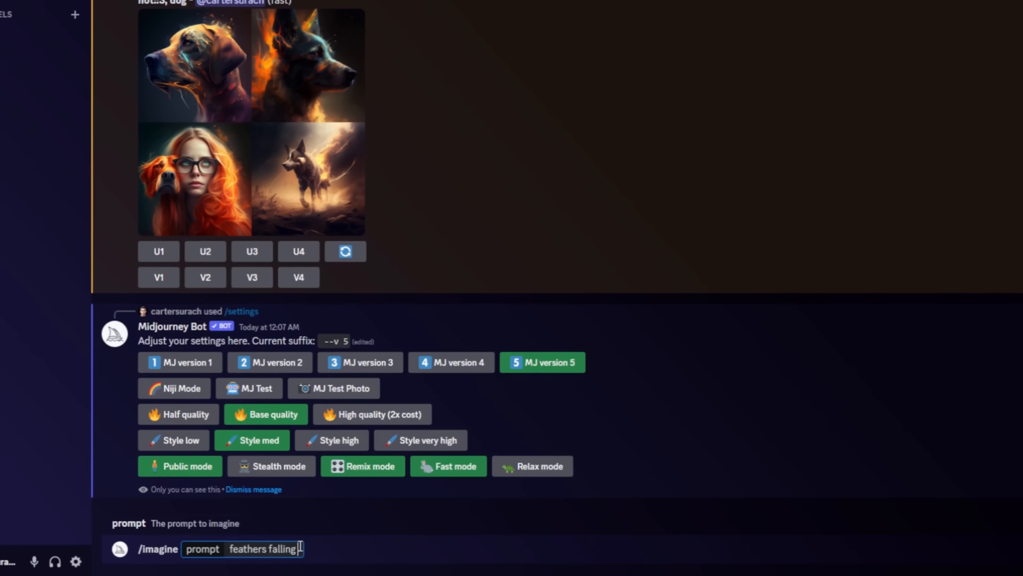
type("on the backdro")
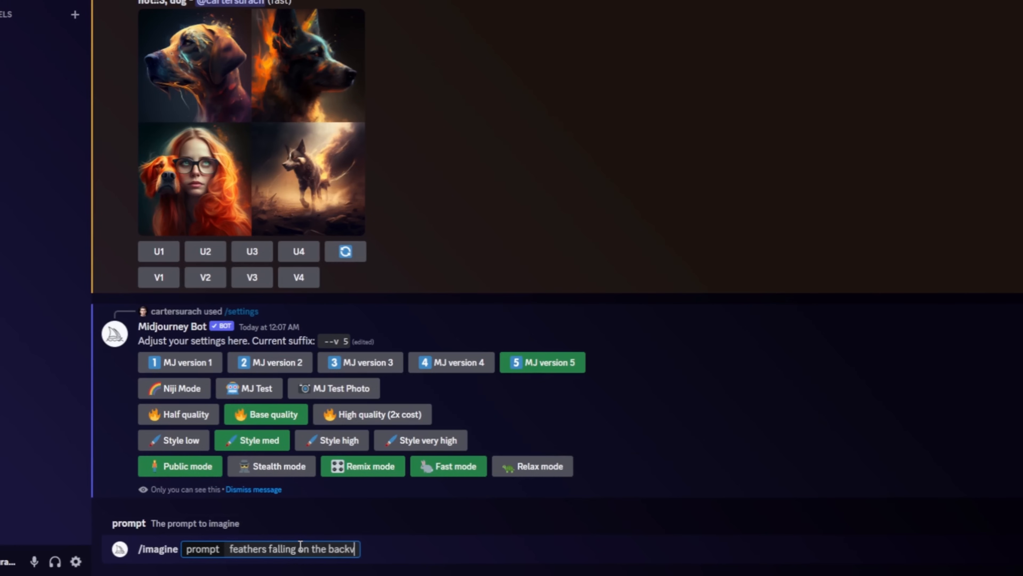
type("p of a baby blue")
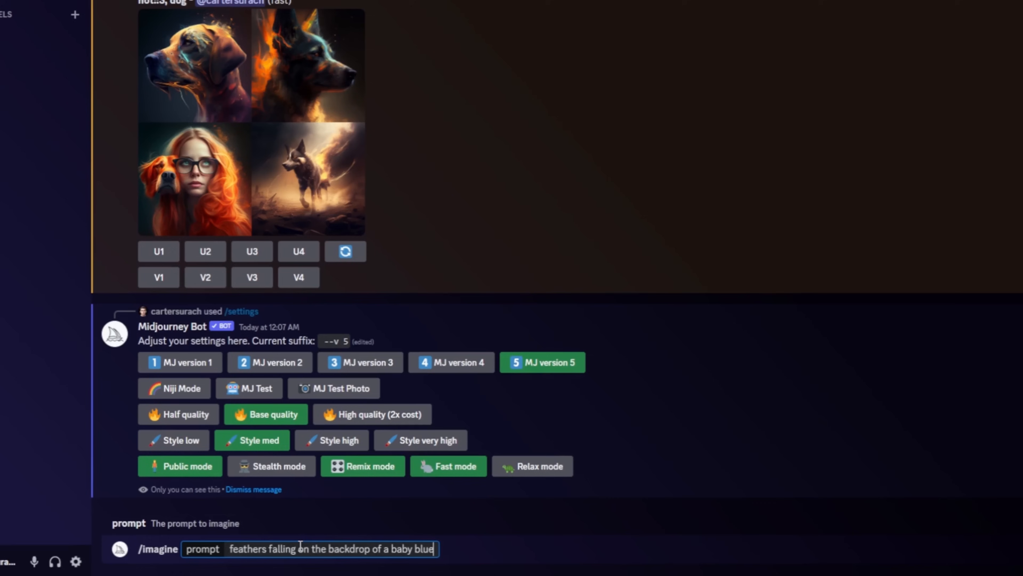
type(" sky, 2d")
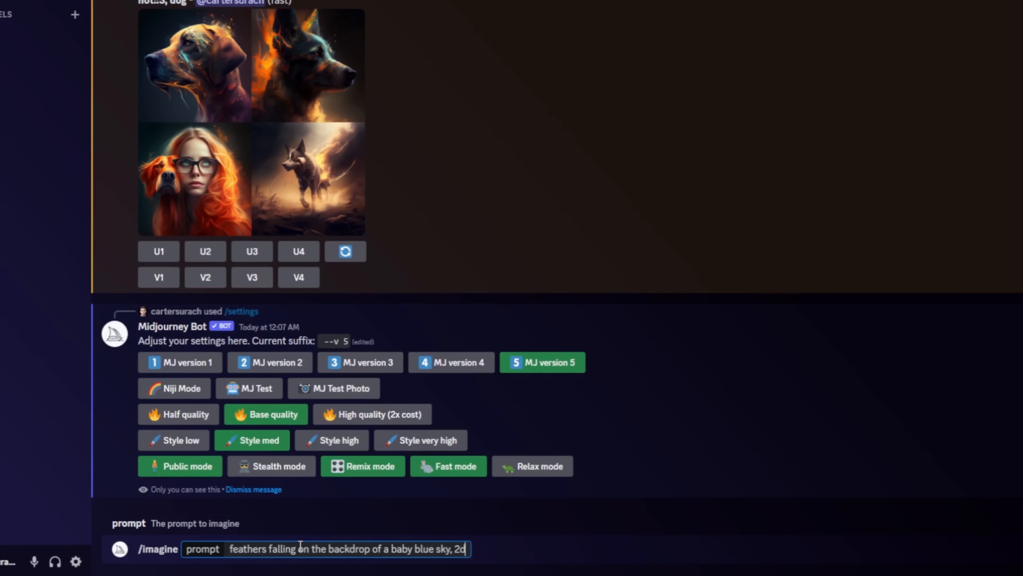
type(" flat, ca")
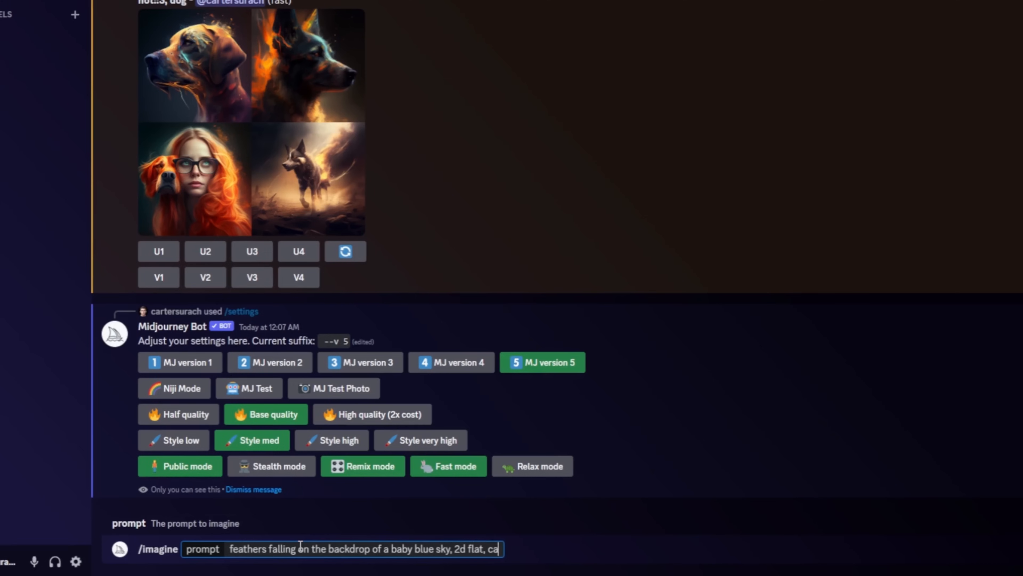
type("rtoon, fantastic")
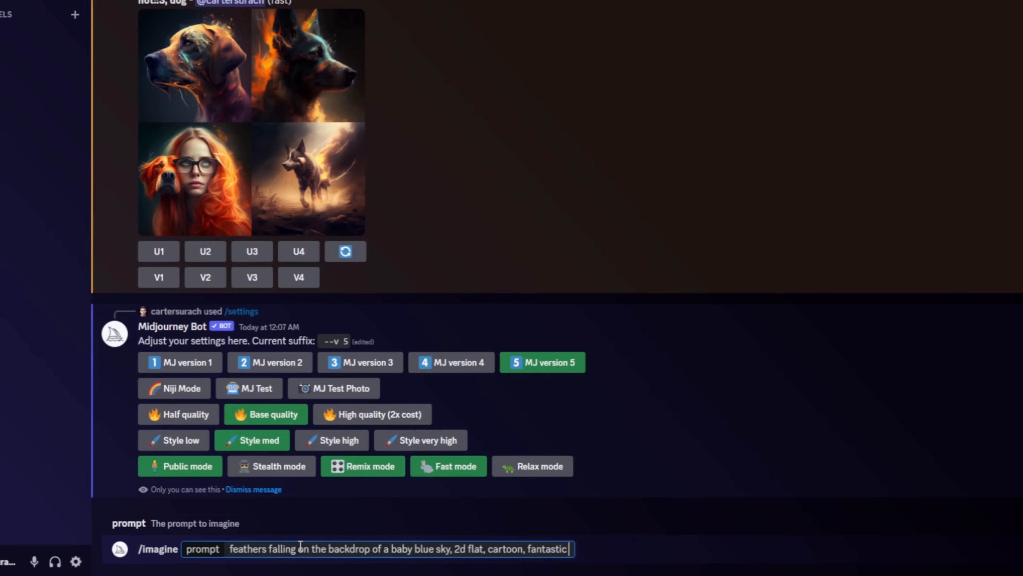
type(" --tile")
key("Return")
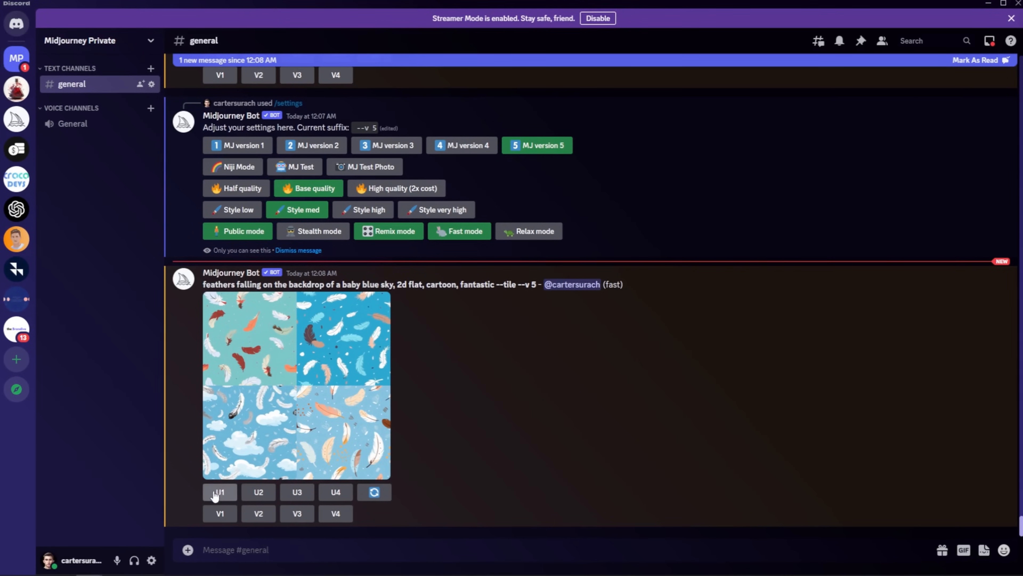
Step: Upscale the first feathers image of the grid and open the upscaled picture's link in a browser window beside the chat
left_click(225, 492)
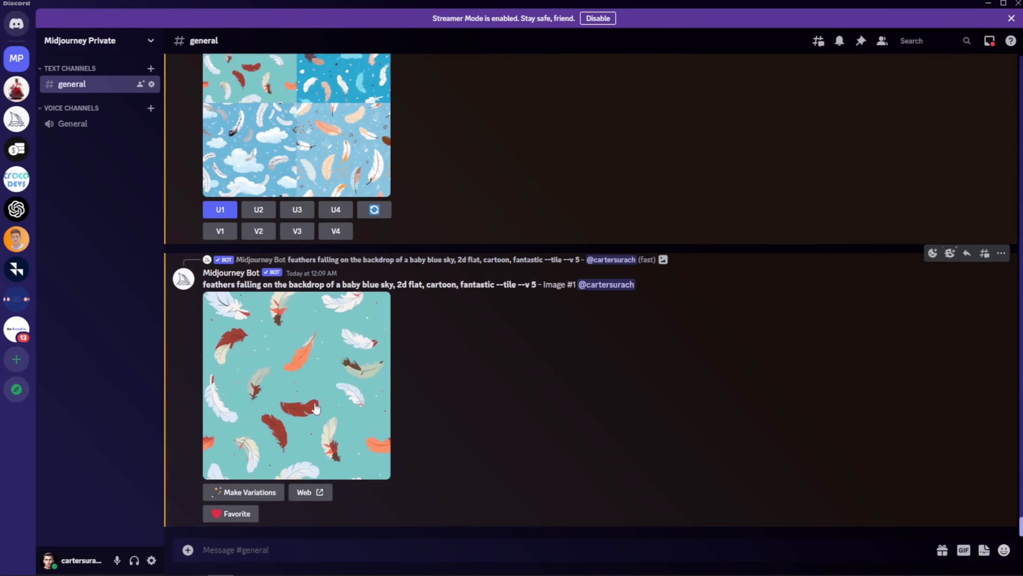
right_click(307, 386)
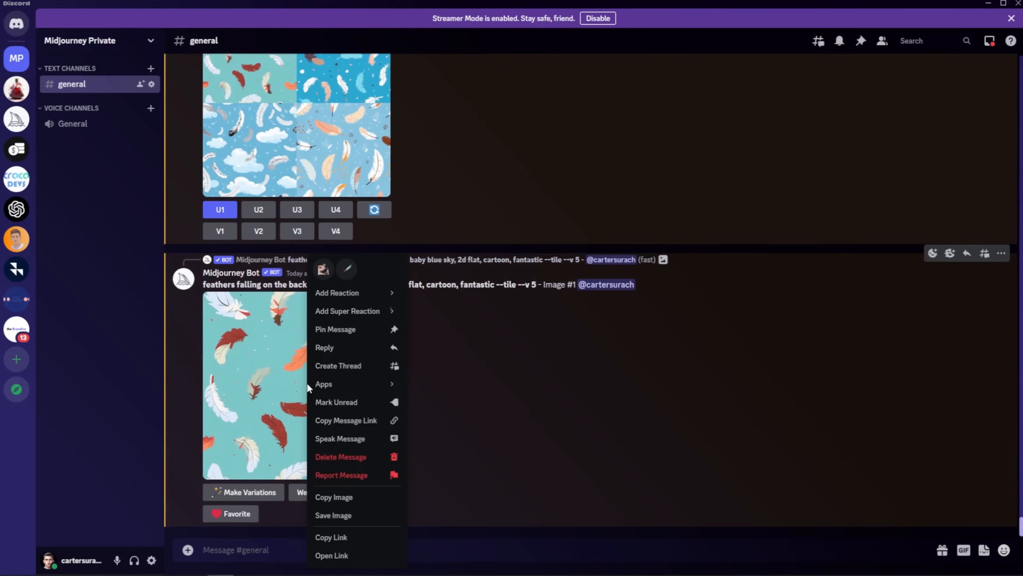
left_click(358, 552)
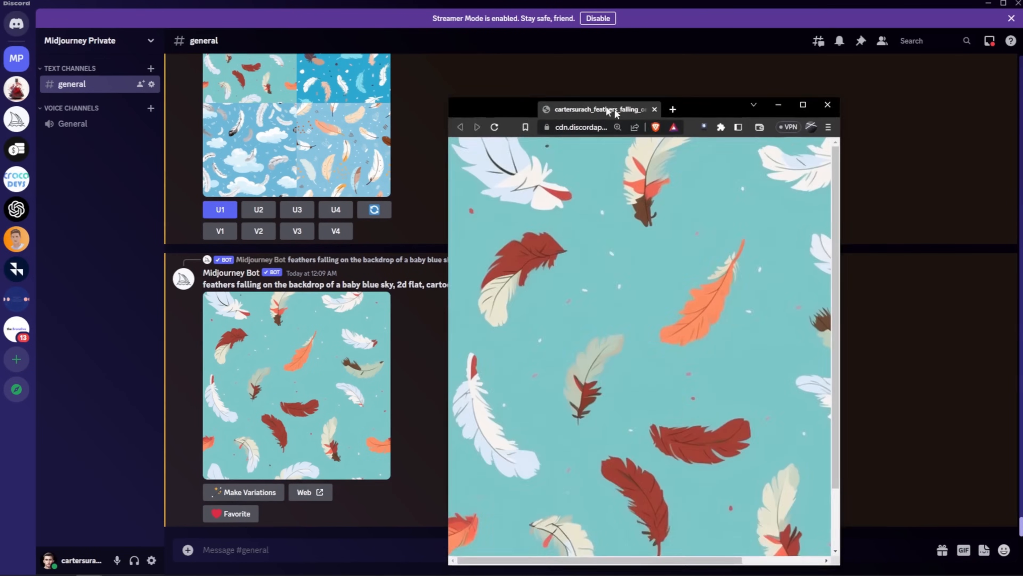
left_click_drag(615, 108, 563, 47)
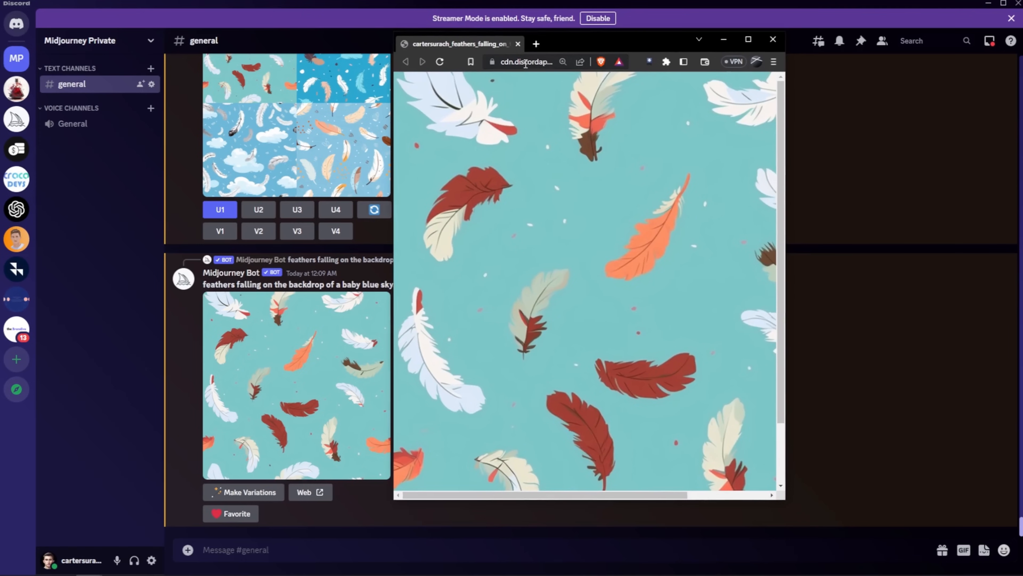
Step: Save the upscaled feathers picture as a PNG image on the Desktop and close its browser page
right_click(585, 184)
left_click(637, 210)
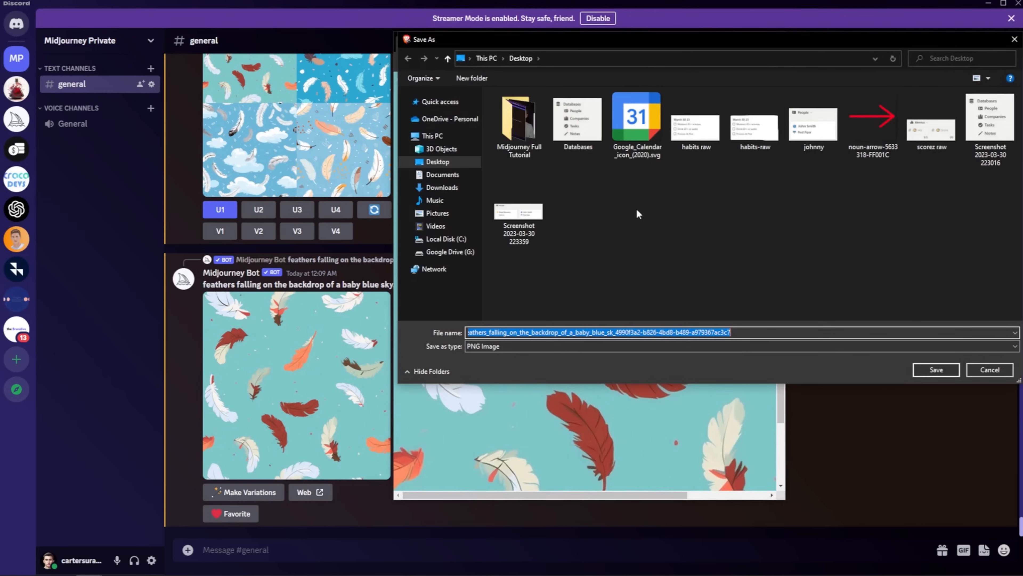
key("Return")
key("ctrl+w")
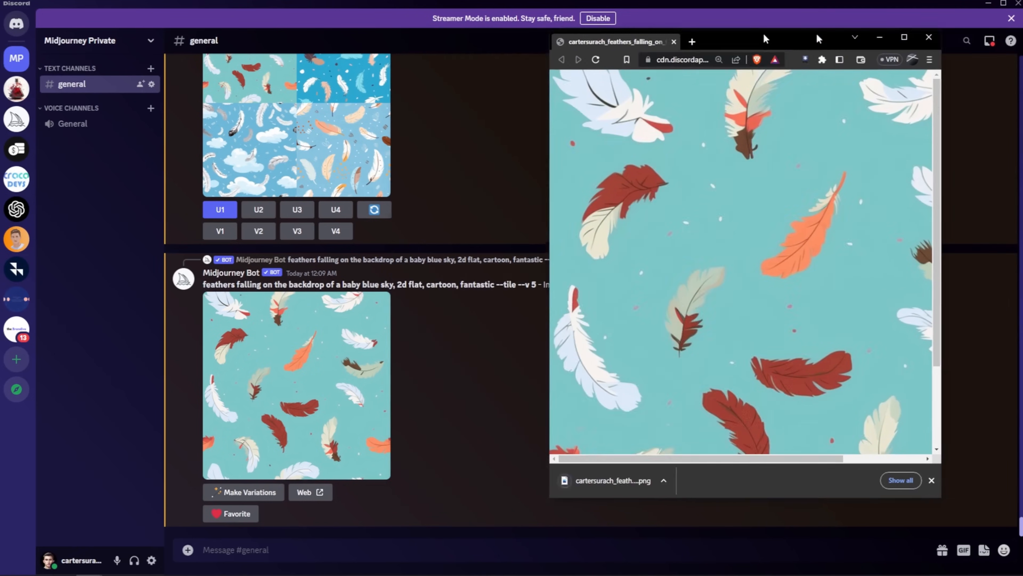
Step: Switch to the Seamless Texture Checker page at pycheung.com/checker and widen its window to show the full address
key("alt+Tab")
left_click_drag(557, 45, 752, 61)
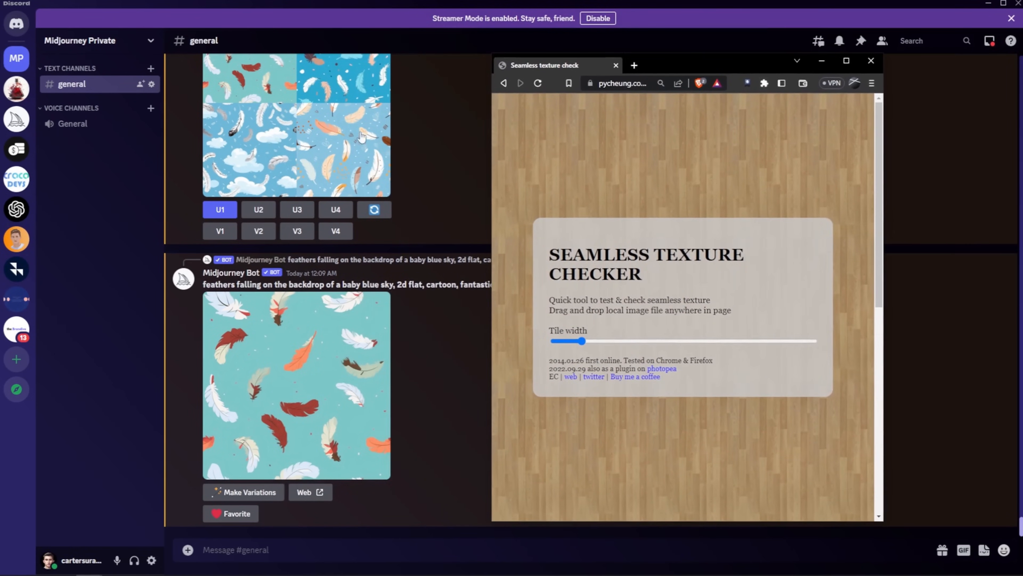
left_click(619, 84)
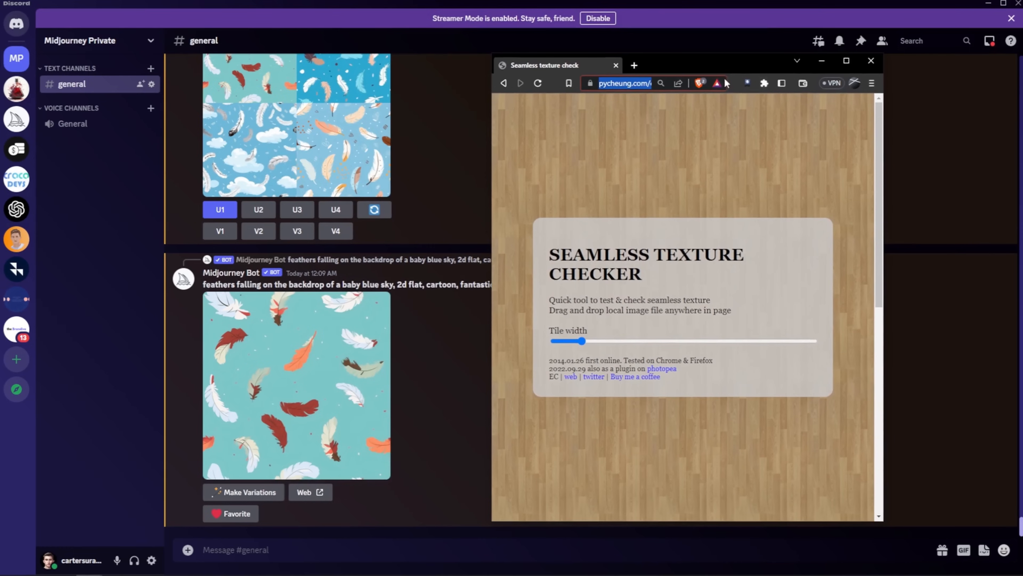
left_click_drag(883, 193, 985, 195)
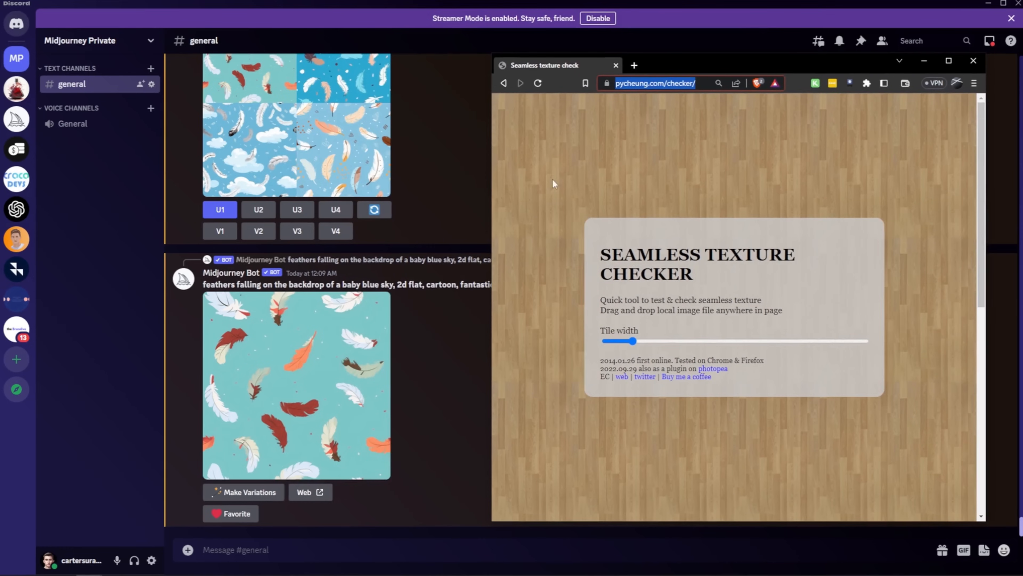
left_click(661, 97)
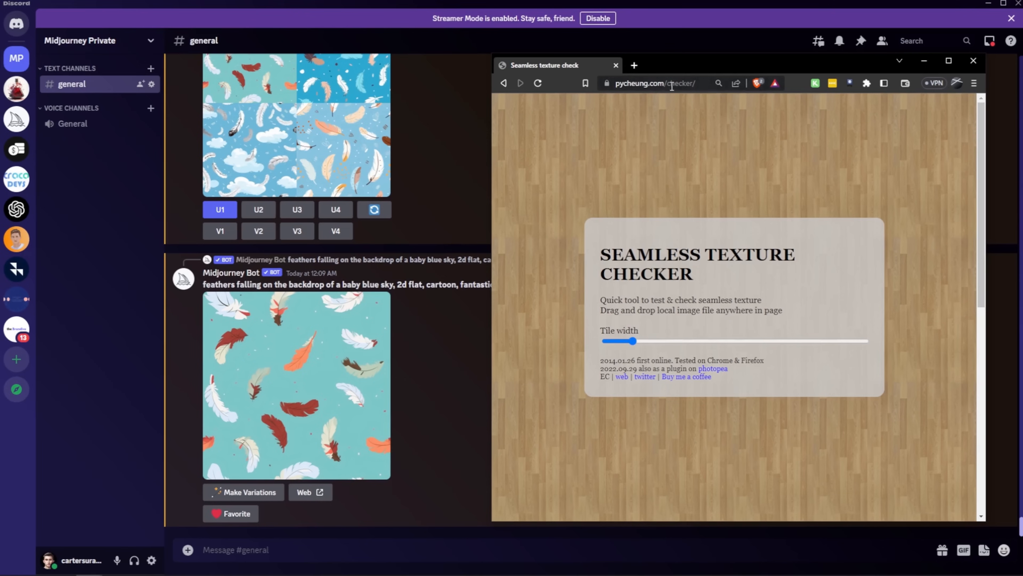
Step: Load the saved feathers image into the texture checker and inspect the repeated pattern for seams
left_click_drag(711, 264, 728, 266)
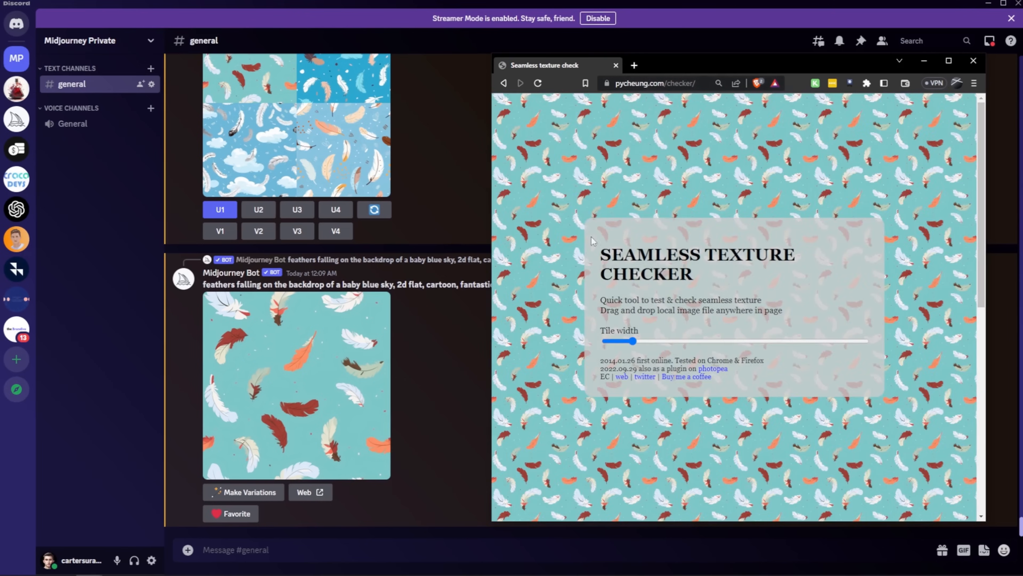
scroll(870, 181, "down", 5)
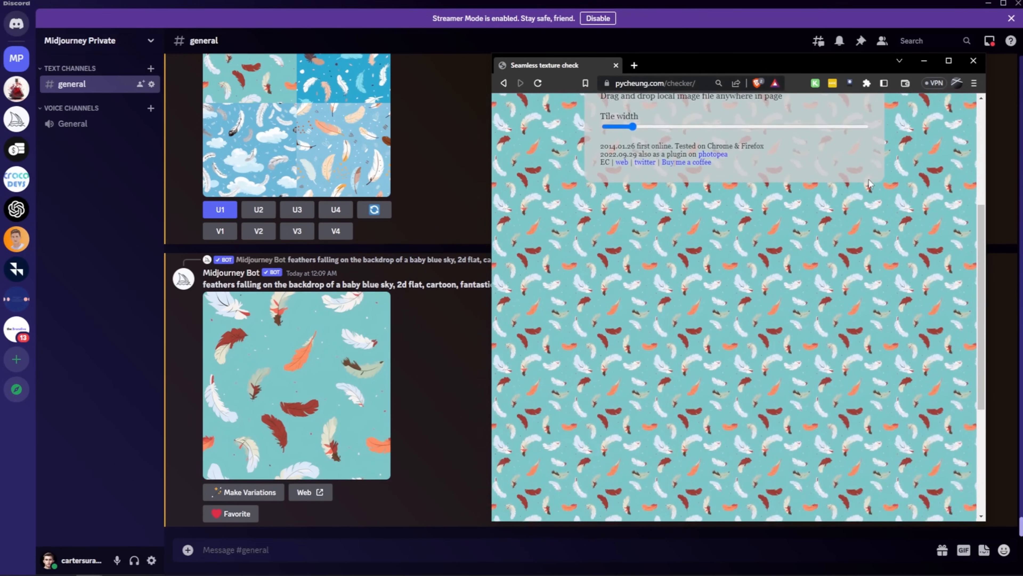
scroll(871, 184, "down", 2)
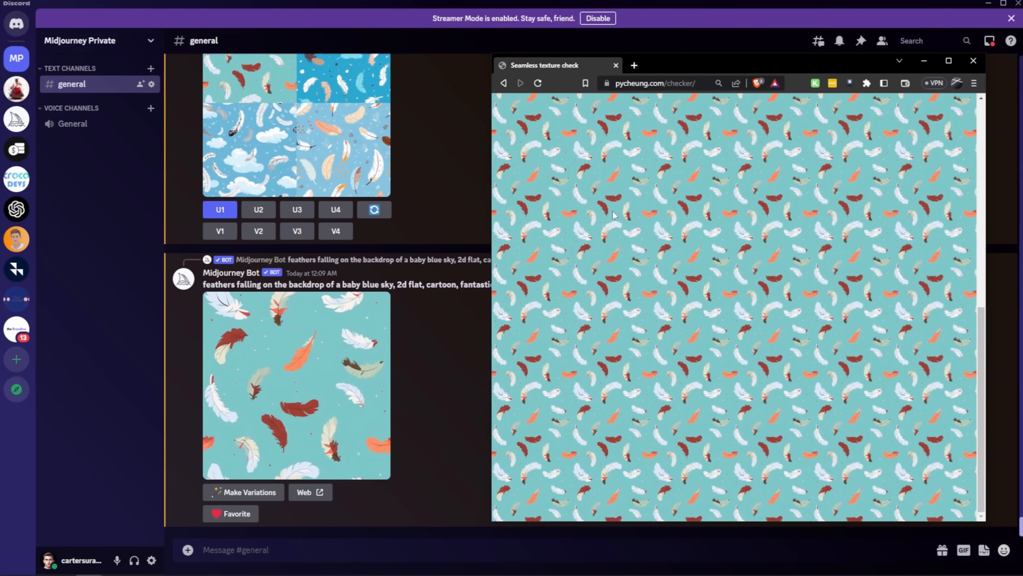
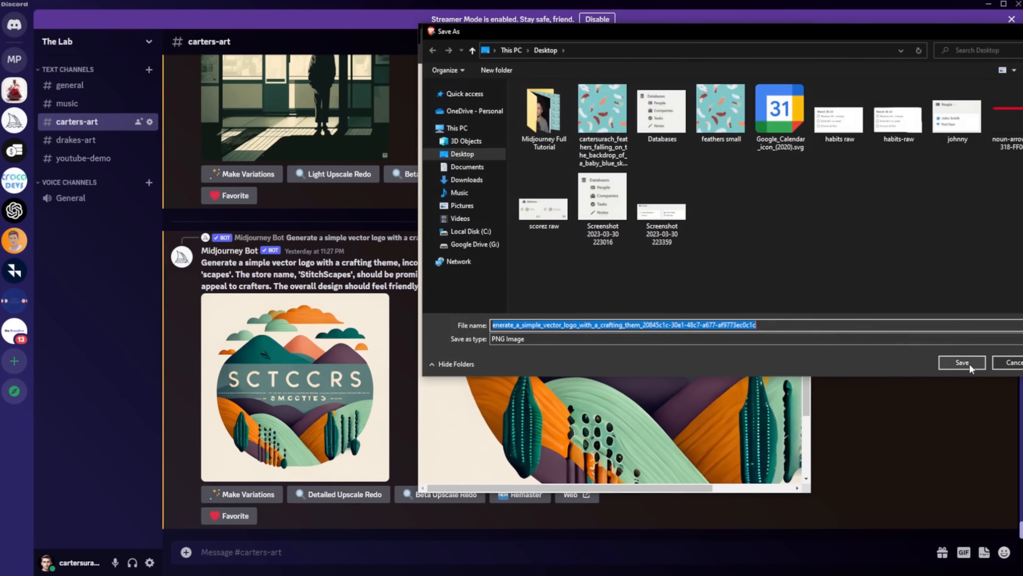
Step: Save the upscaled StitchScapes vector logo as a PNG image on the Desktop and close its browser window
left_click(970, 364)
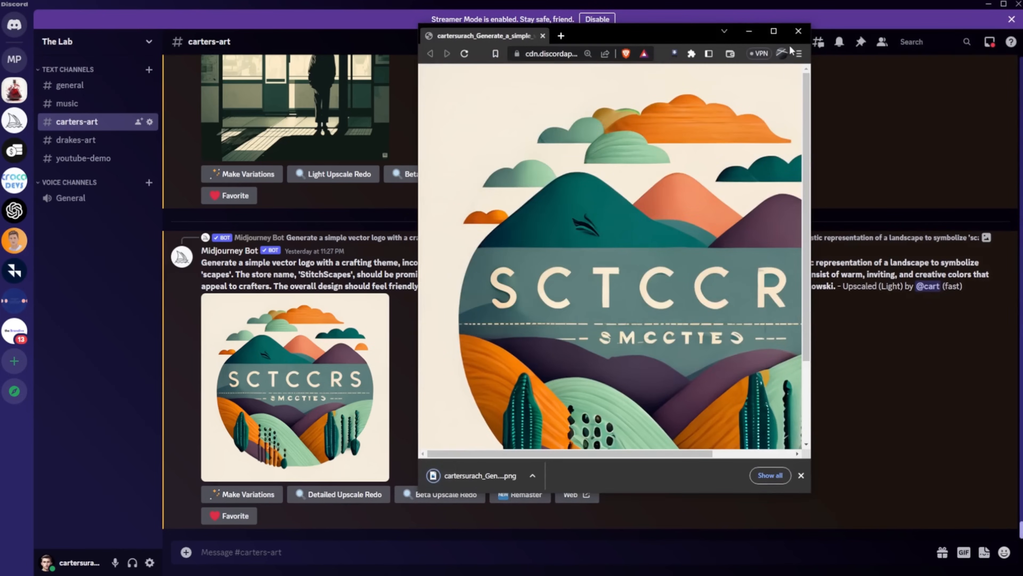
left_click(800, 32)
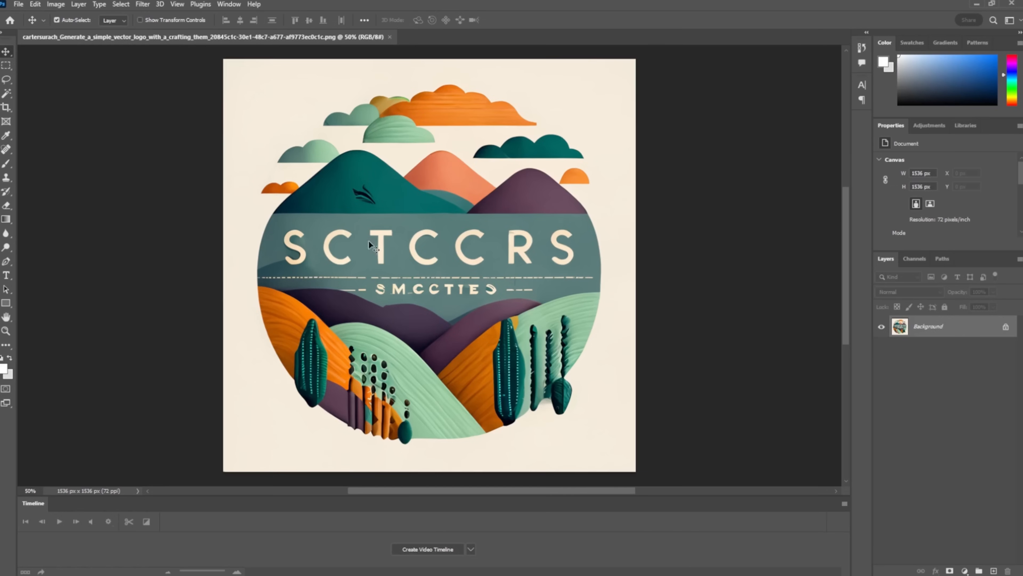
Step: In Photoshop, add a new empty layer above the logo's background layer and enlarge the lettering area to 100%
key("z")
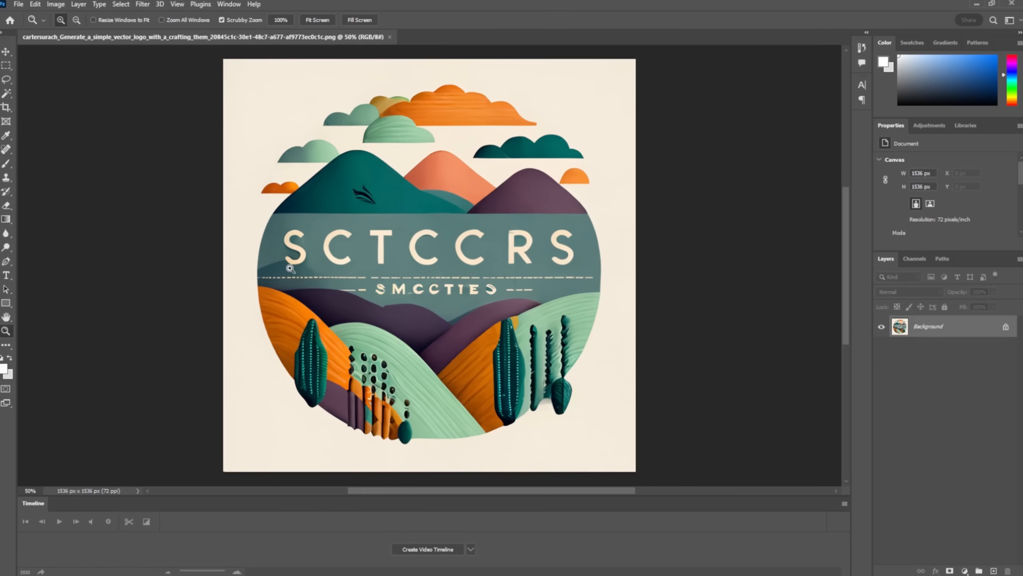
left_click(994, 571)
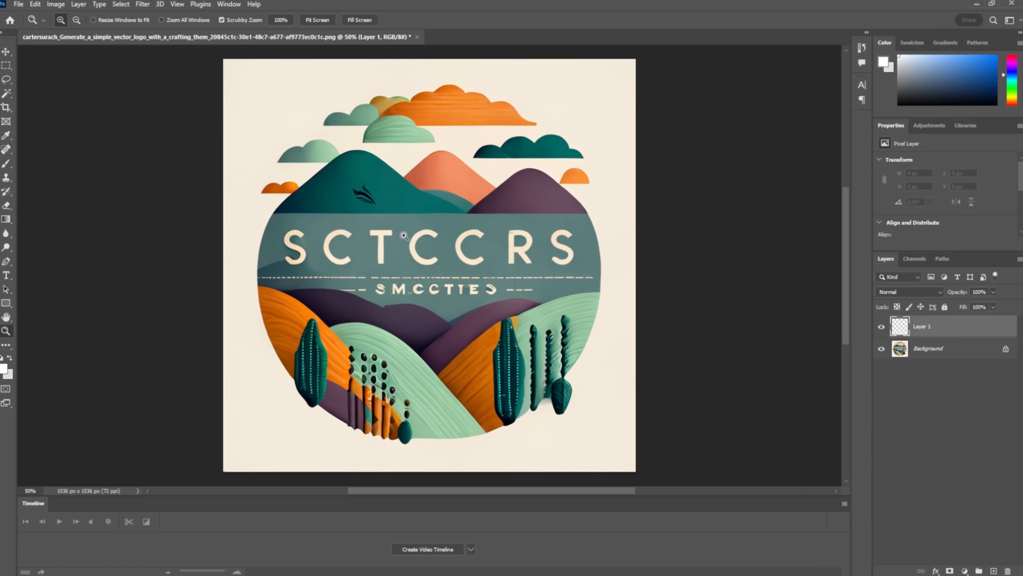
left_click(404, 236)
left_click(404, 236)
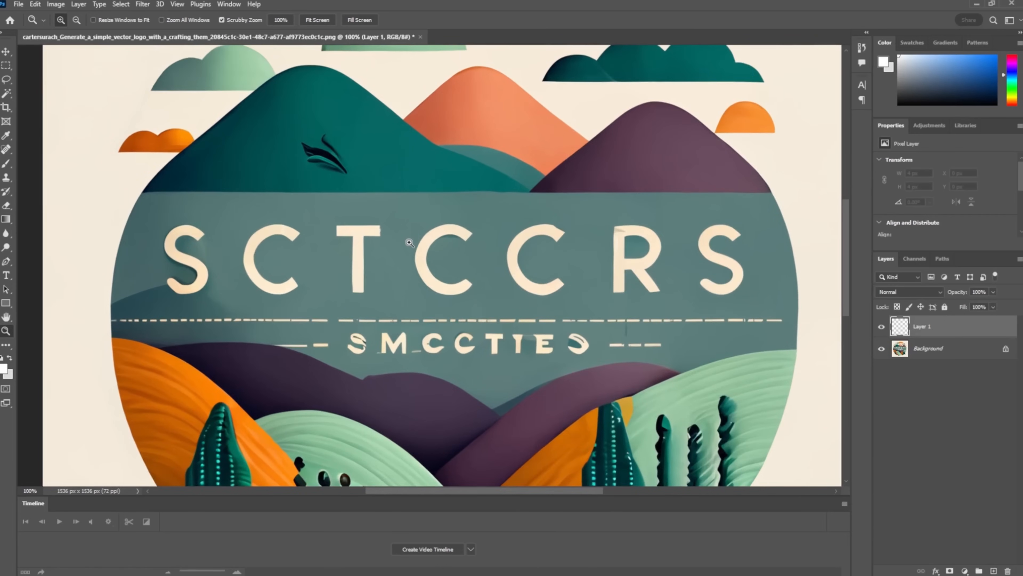
Step: Start a Pen path along the straight upper edge of the blue-green text band and down its curved right side
key("p")
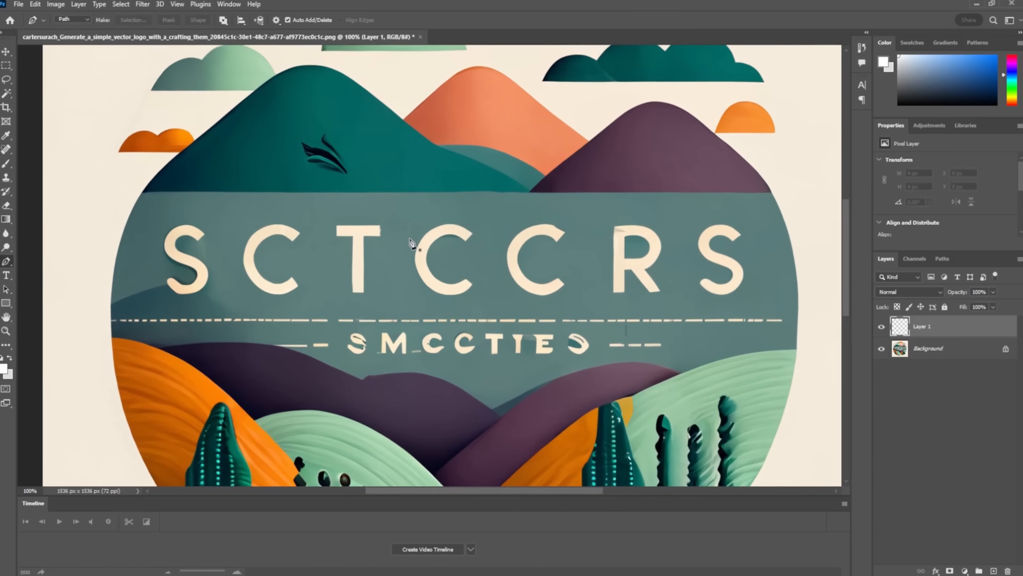
left_click(142, 192)
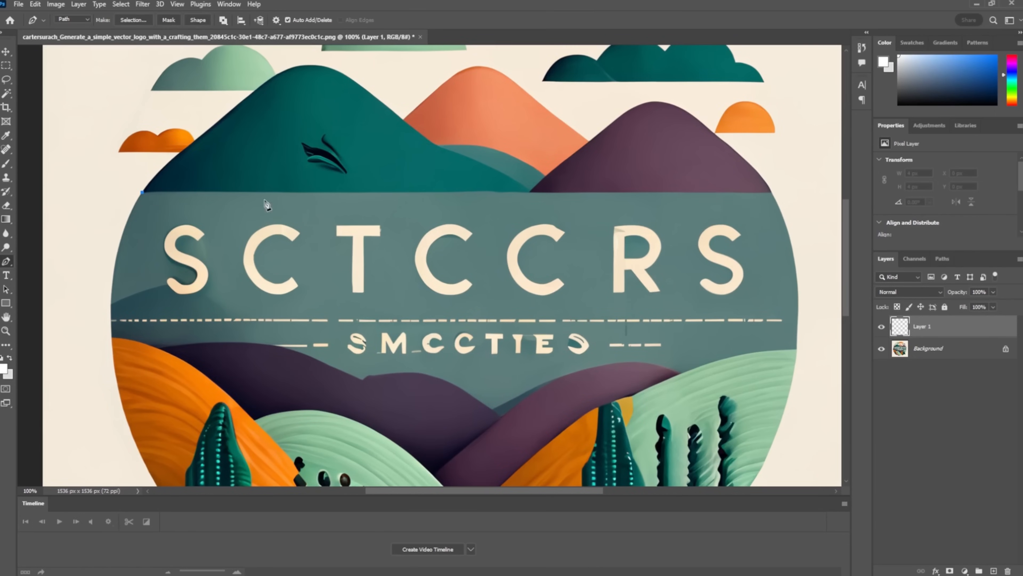
left_click(772, 193)
left_click_drag(784, 371, 781, 425)
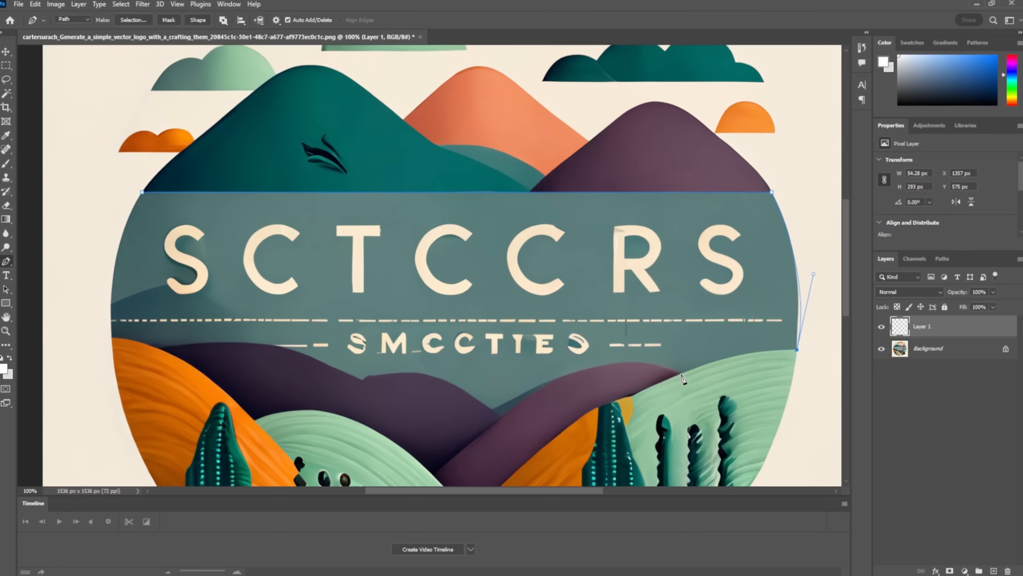
Step: Continue the Pen path along the purple hills below the text band, with sharp corners where the hills meet
left_click_drag(682, 374, 677, 391)
left_click_drag(620, 404, 678, 389)
key("ctrl+z")
left_click_drag(492, 410, 363, 482)
scroll(362, 482, "down", 3)
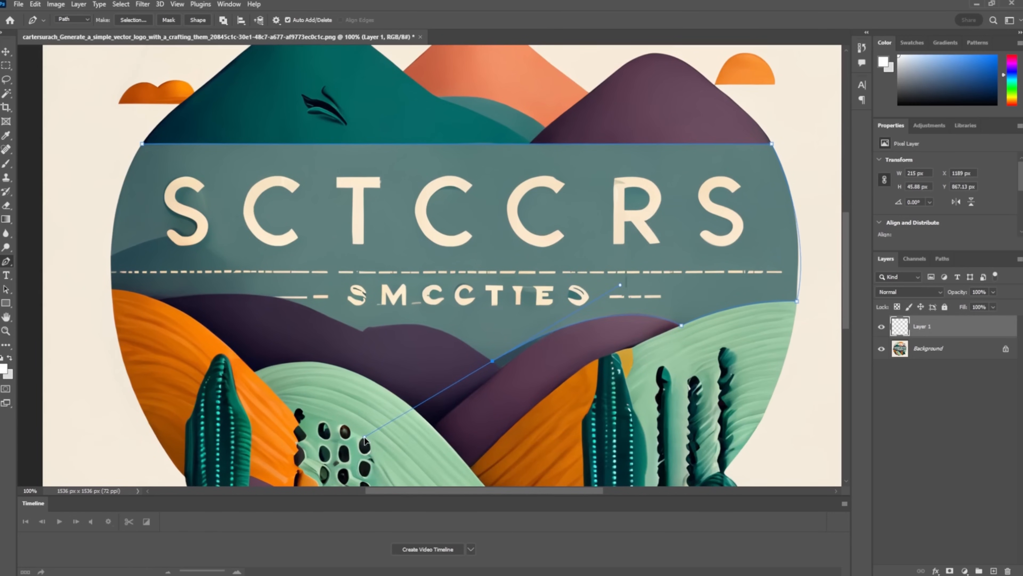
left_click(492, 361)
left_click_drag(363, 331, 287, 361)
left_click(364, 332, "alt")
Step: Trace the remaining purple and orange hill edges and close the Pen path up the band's curved left side
left_click_drag(159, 300, 33, 329)
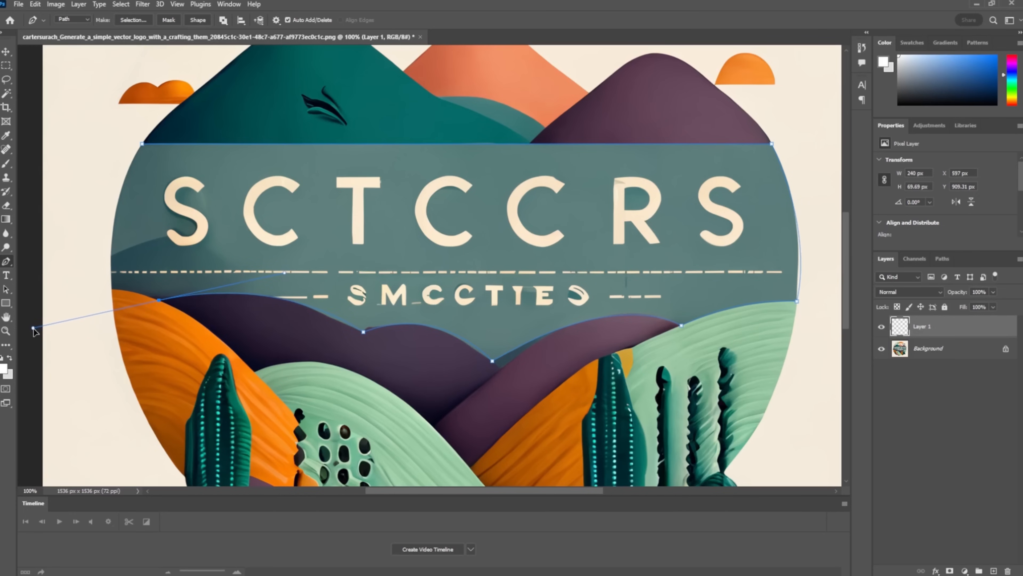
left_click(159, 301, "alt")
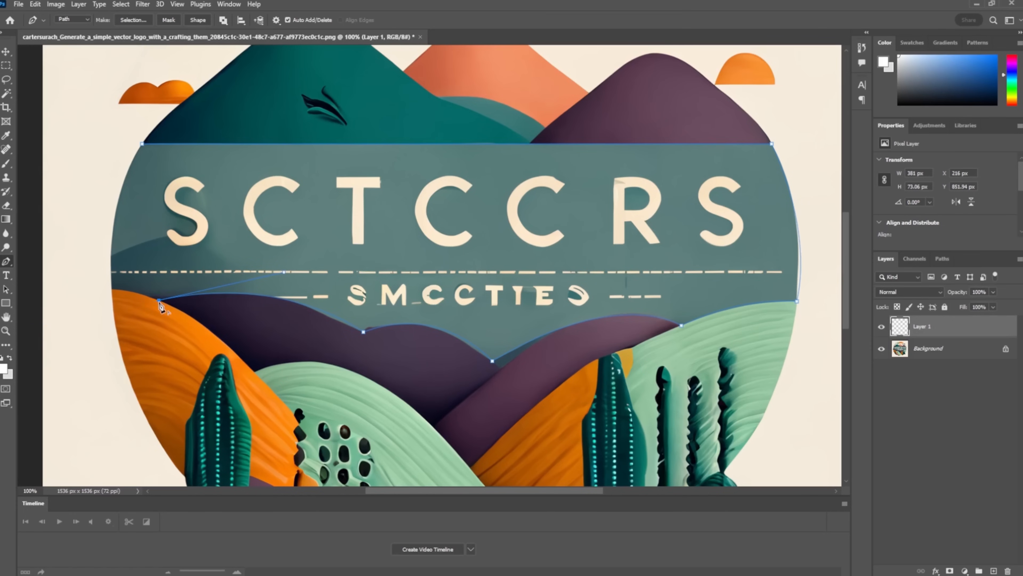
left_click_drag(105, 294, 90, 289)
left_click(111, 289, "alt")
left_click_drag(154, 144, 180, 94)
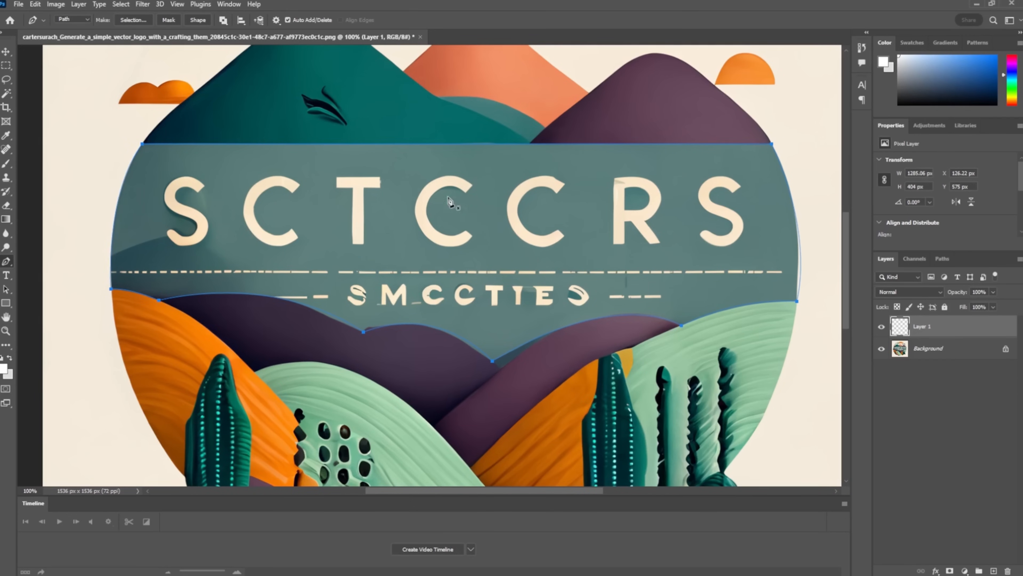
Step: Convert the closed path around the text band into a new anti-aliased selection with a feather radius of 0 pixels
right_click(486, 196)
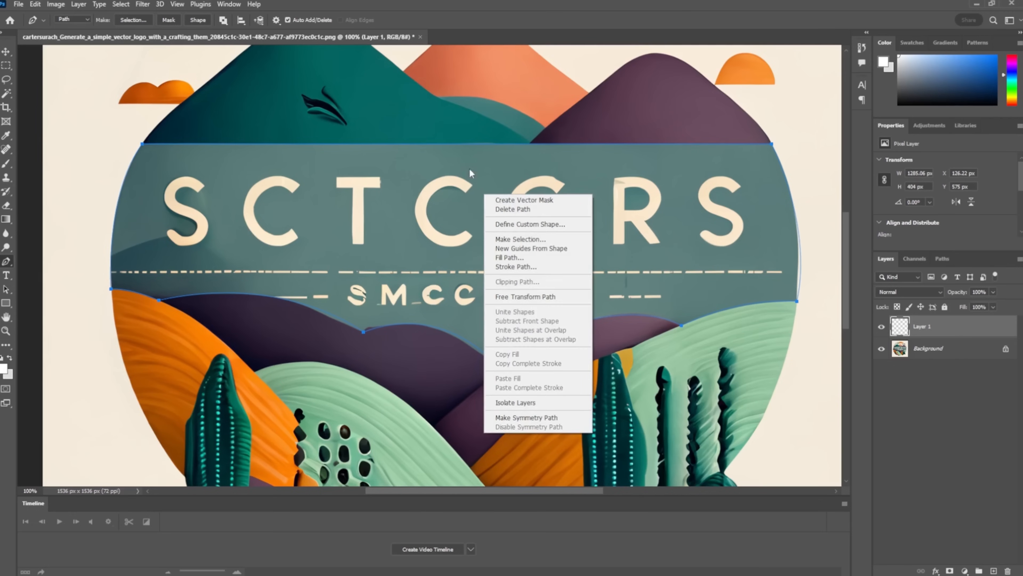
left_click(505, 239)
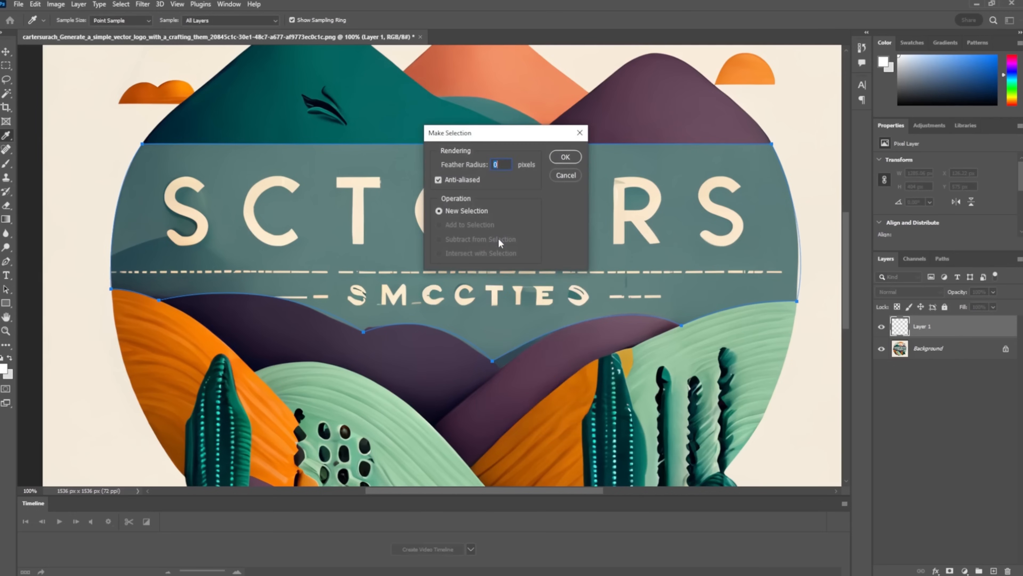
left_click(564, 156)
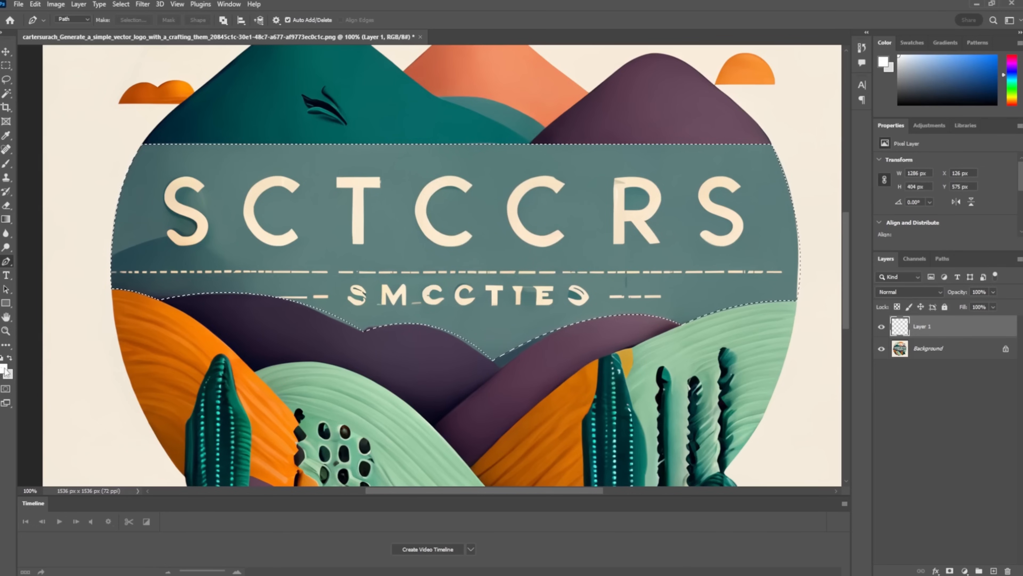
Step: Sample the text band's blue-green, 5e817c, as the foreground color
key("i")
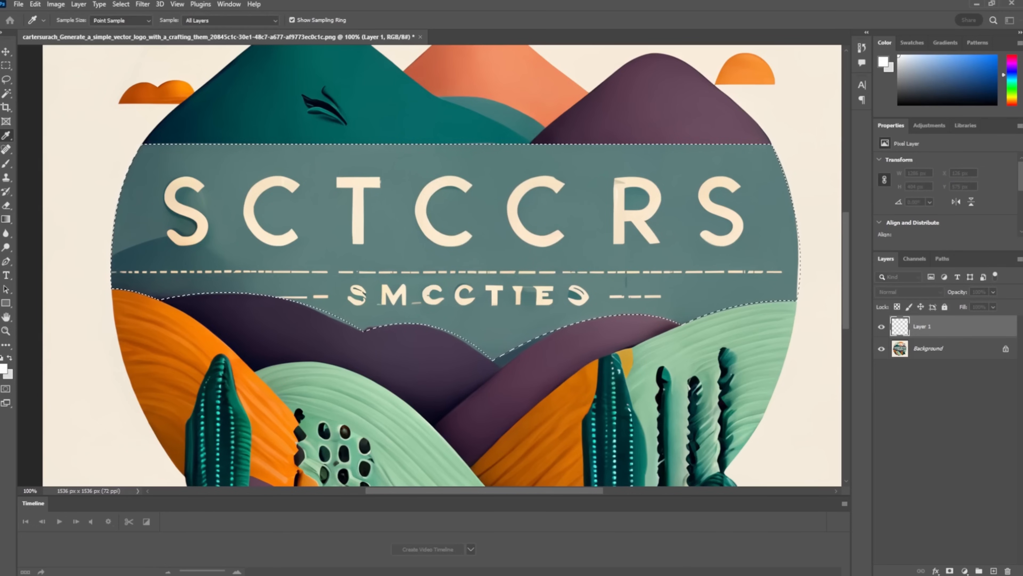
left_click(883, 62)
left_click_drag(616, 141, 677, 141)
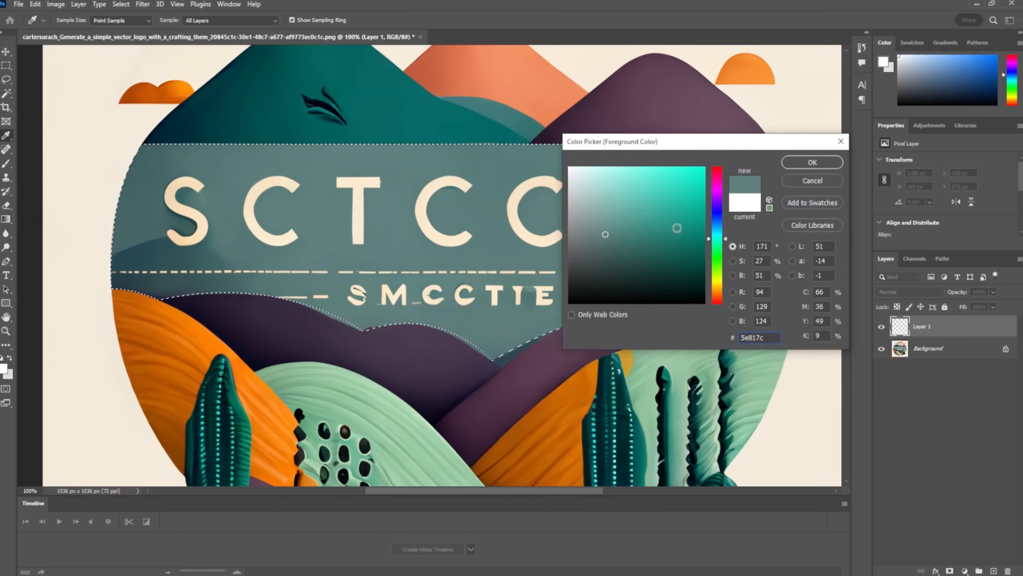
left_click(824, 164)
key("p")
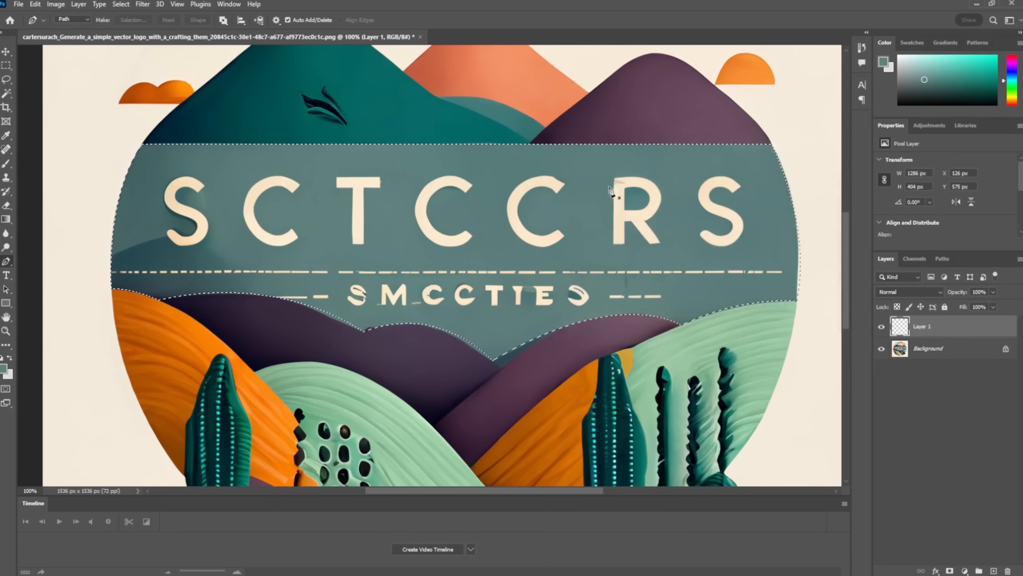
Step: Enlarge the Brush to about 165 px and paint over all the lettering and dashed lines inside the selected band
left_click(6, 164)
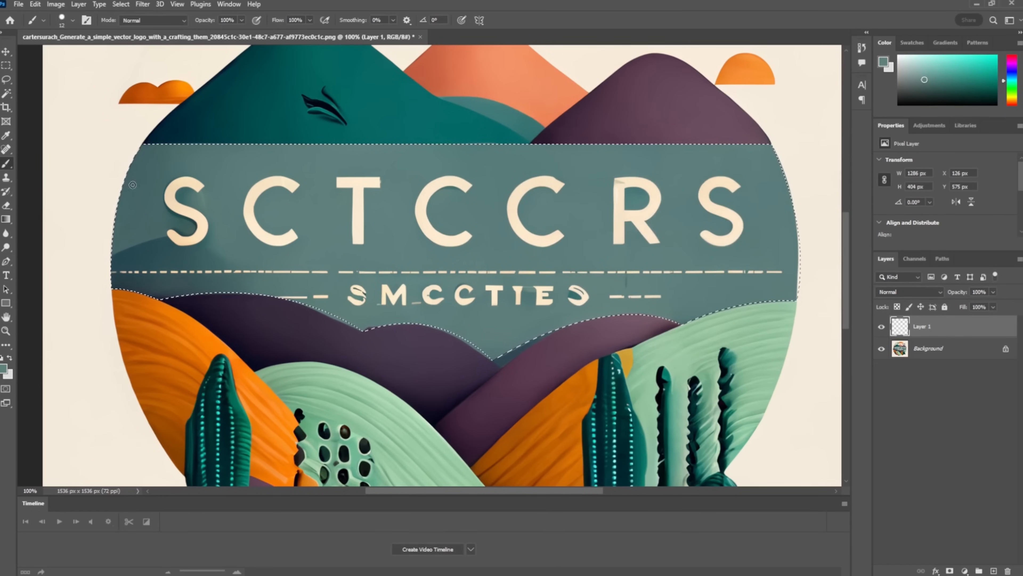
left_click(73, 20)
left_click_drag(98, 41, 110, 41)
mouse_move(314, 201)
left_mouse_down()
mouse_move(217, 198)
mouse_move(263, 105)
mouse_move(147, 244)
left_mouse_up()
mouse_move(308, 186)
left_mouse_down()
mouse_move(370, 82)
mouse_move(353, 187)
mouse_move(377, 365)
mouse_move(524, 92)
mouse_move(541, 108)
mouse_move(471, 387)
mouse_move(558, 352)
mouse_move(619, 152)
mouse_move(639, 140)
mouse_move(703, 153)
mouse_move(704, 362)
mouse_move(780, 239)
mouse_move(761, 137)
left_mouse_up()
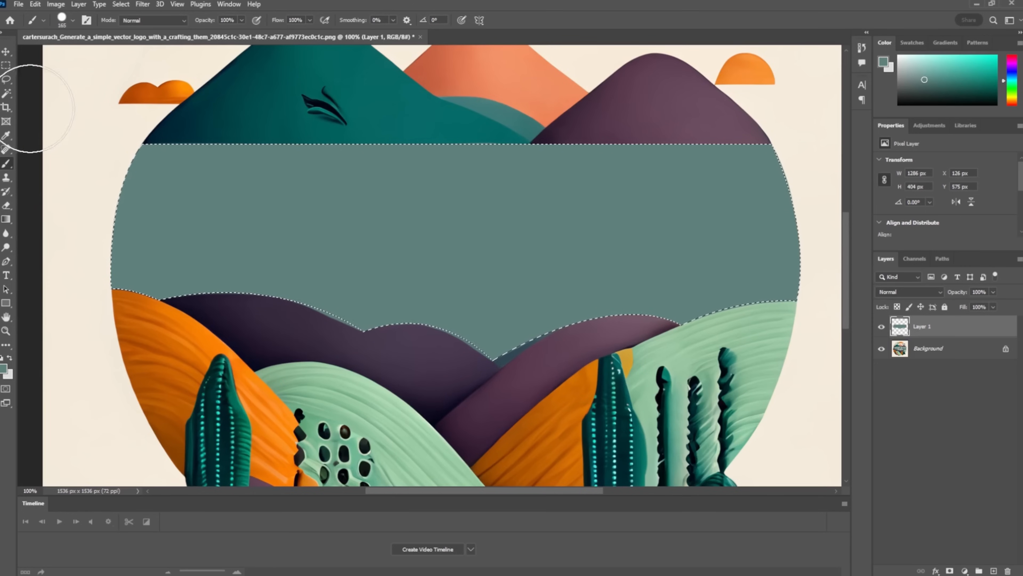
Step: Deselect the painted text band using the Magic Wand tool's selection options
left_click(8, 96)
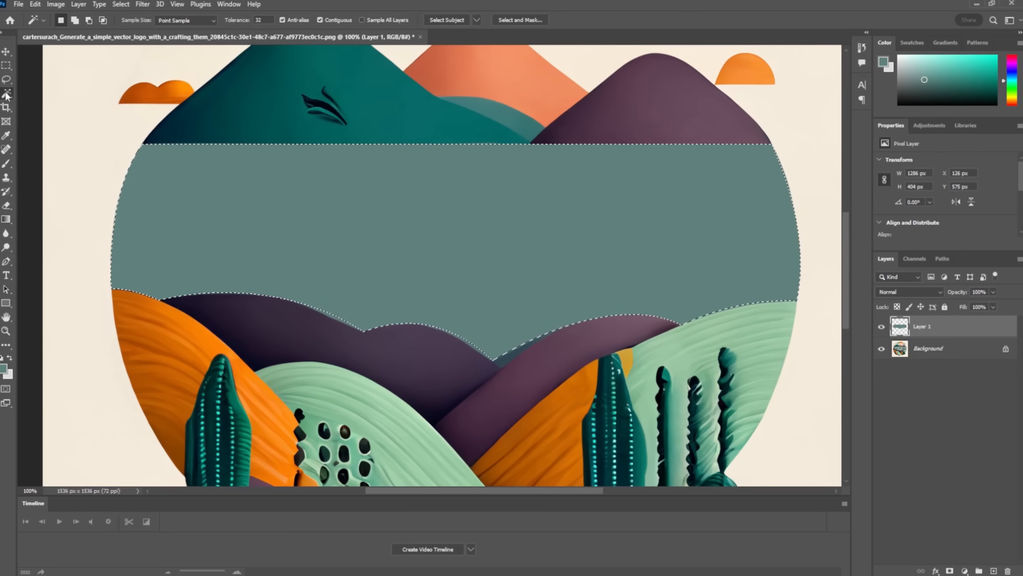
right_click(324, 195)
left_click(342, 324)
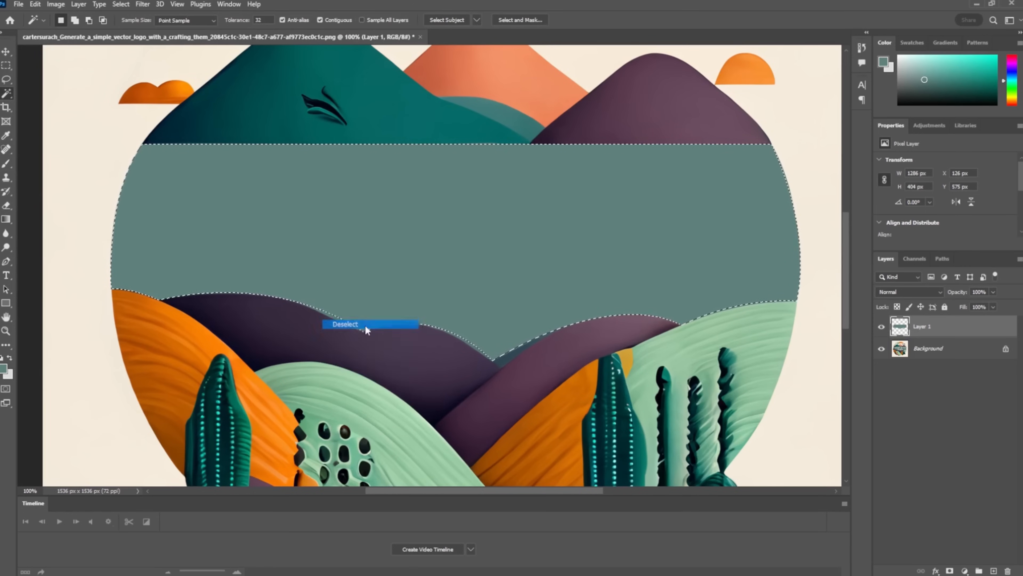
Step: Examine the painted band's edge against the purple hill up close and then the logo as a whole
key("z")
left_click_drag(657, 198, 440, 237)
key("h")
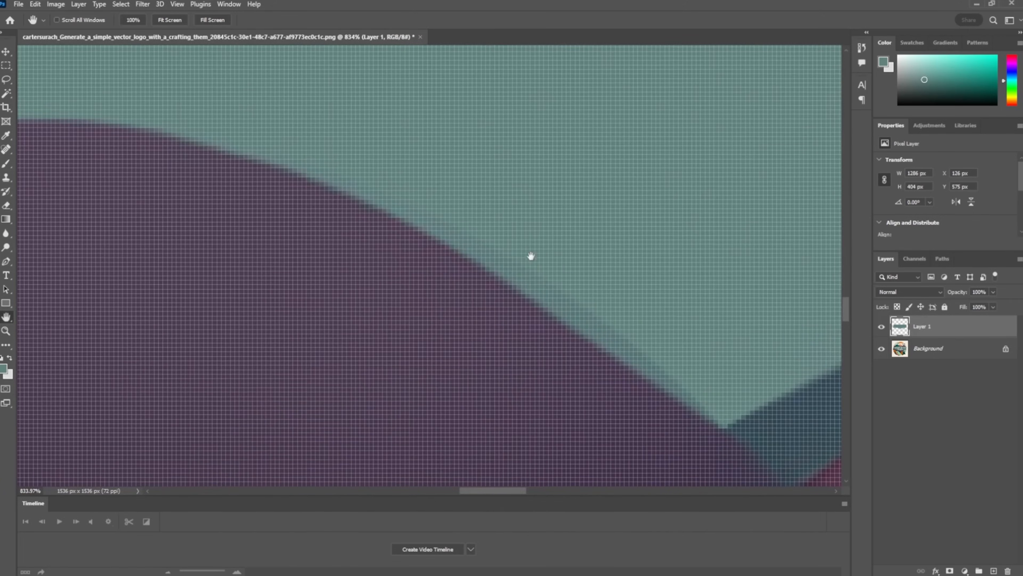
scroll(649, 188, "down", 10)
left_click_drag(636, 153, 487, 247)
left_click_drag(541, 175, 551, 232)
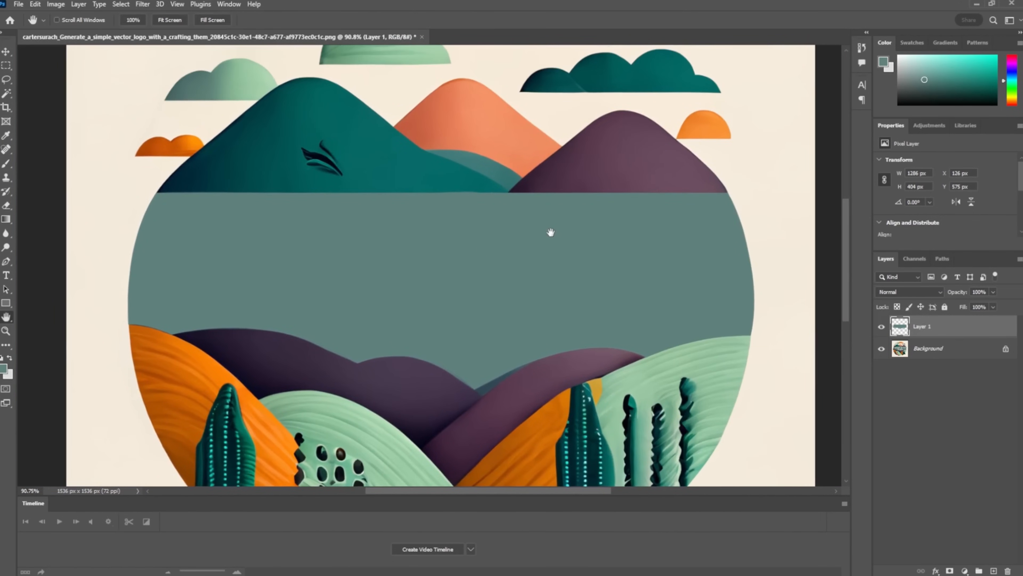
left_click_drag(576, 123, 523, 174)
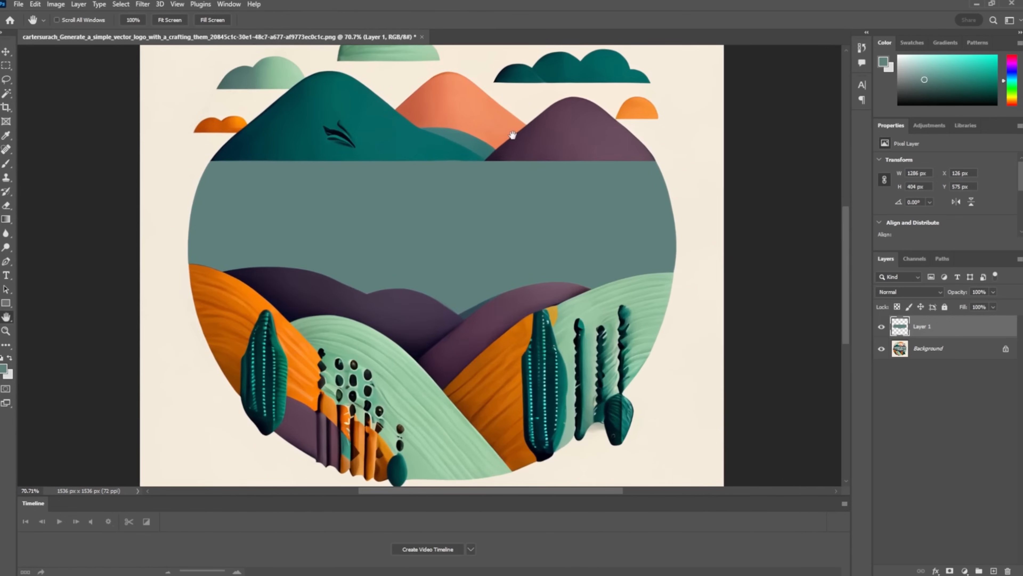
Step: Remove the black bird-like mark from the dark green mountain on the original image layer with the Spot Healing Brush
left_click_drag(513, 135, 508, 195)
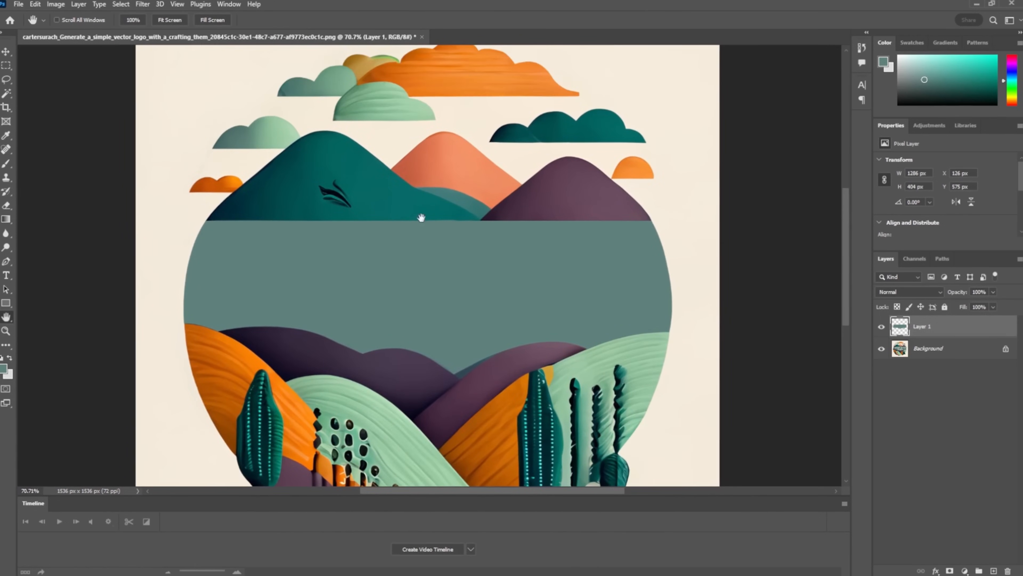
scroll(335, 186, "down", 1)
key("z")
left_click(337, 184)
left_click(337, 183)
left_click_drag(480, 167, 422, 205)
key("h")
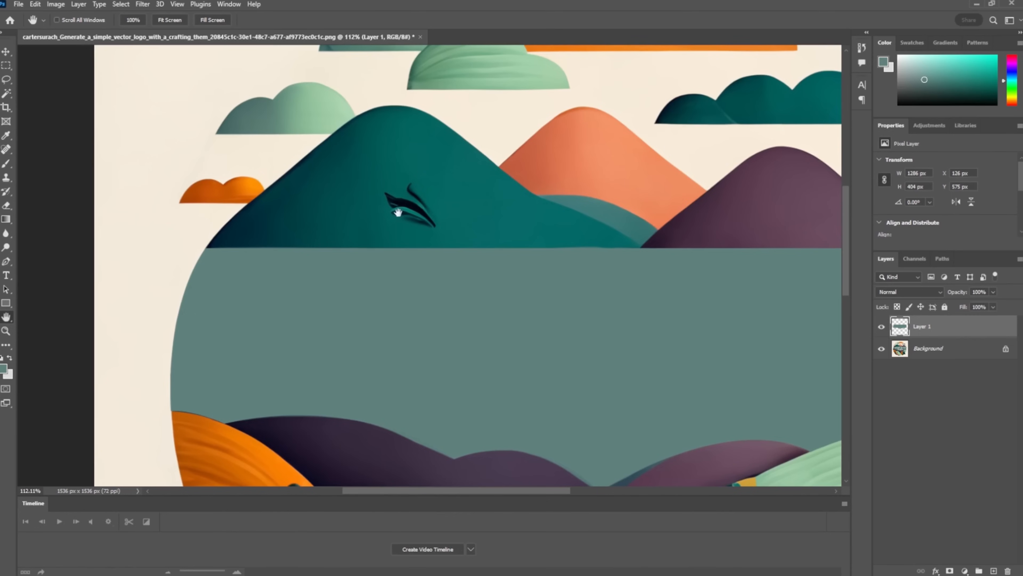
left_click(6, 149)
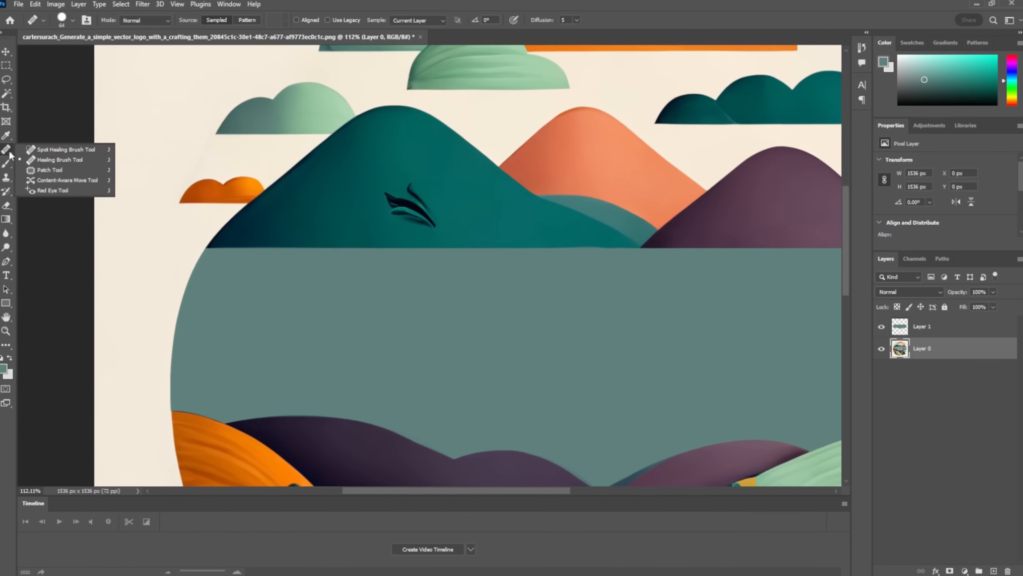
left_click(51, 151)
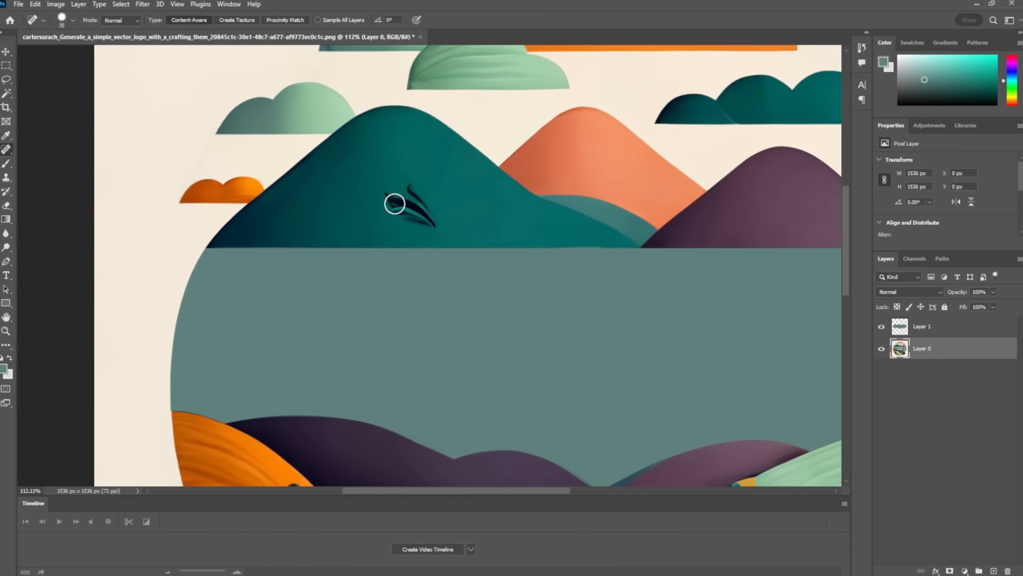
left_click(386, 139, "alt")
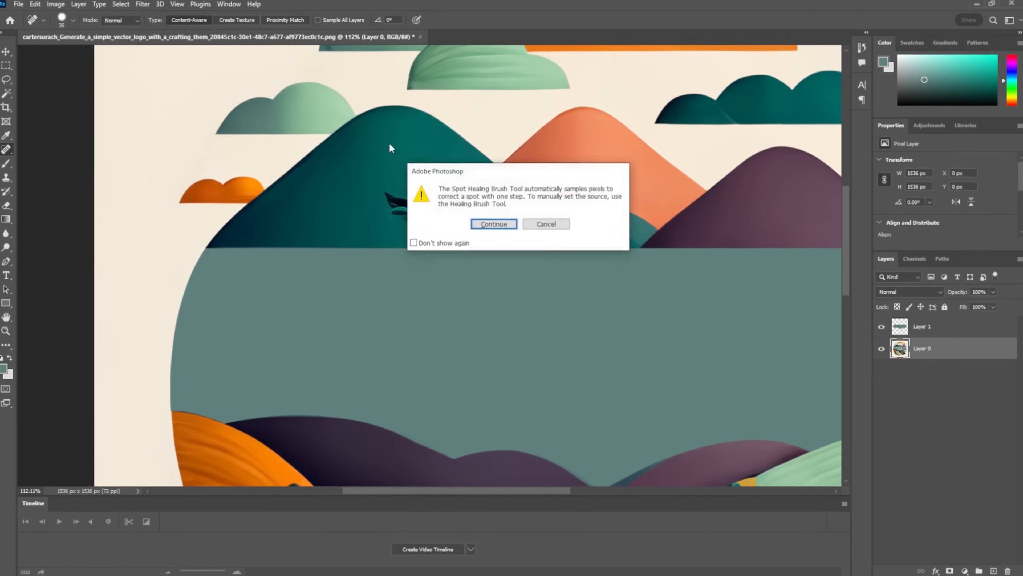
left_click(493, 224)
mouse_move(402, 210)
left_mouse_down()
mouse_move(439, 225)
mouse_move(399, 209)
left_mouse_up()
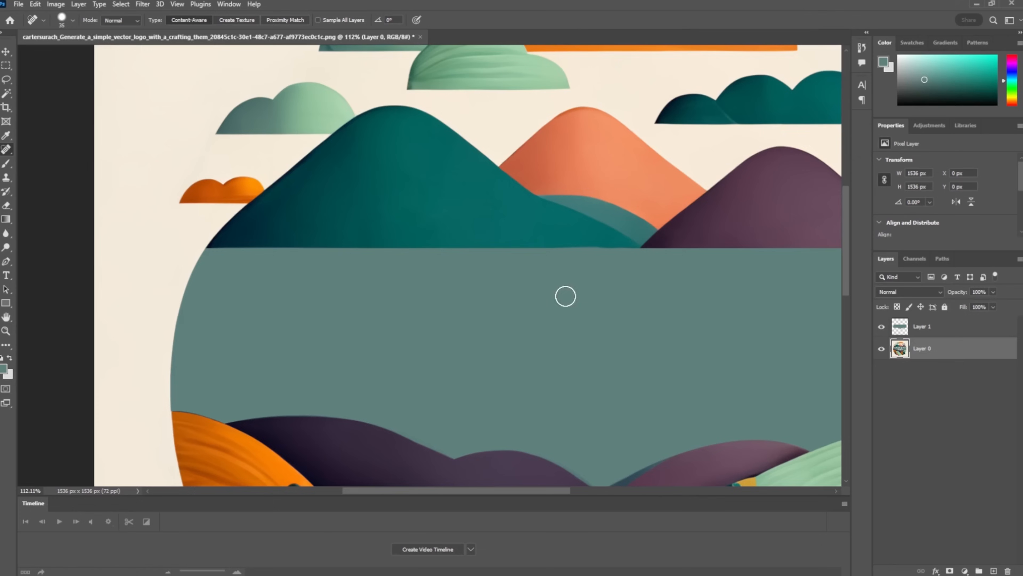
Step: Make the painted band's layer active and set the foreground color to the dark gray-green 394d4a
key("z")
left_click_drag(653, 173, 604, 173)
key("h")
left_click_drag(695, 139, 578, 152)
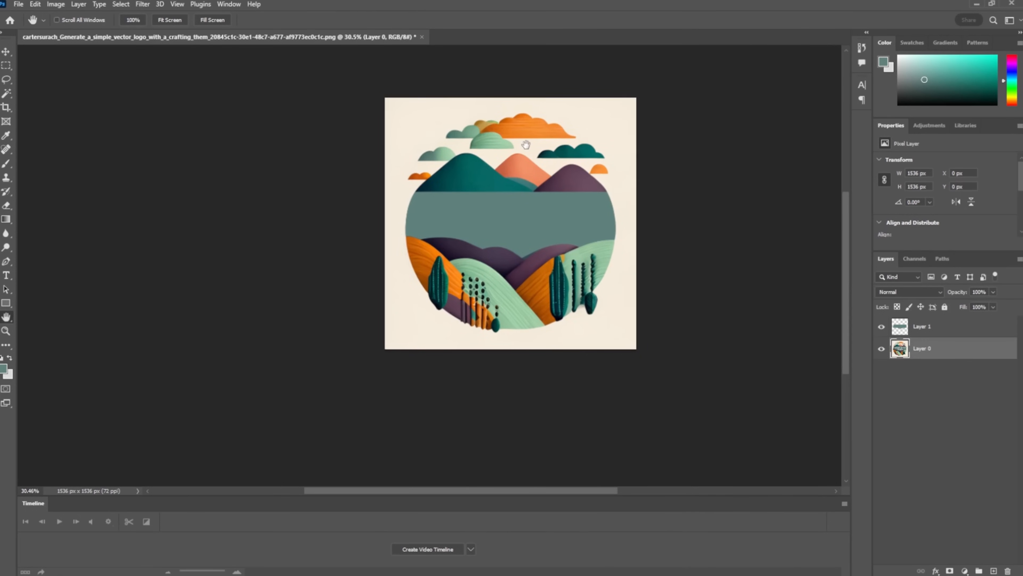
left_click_drag(605, 137, 439, 254)
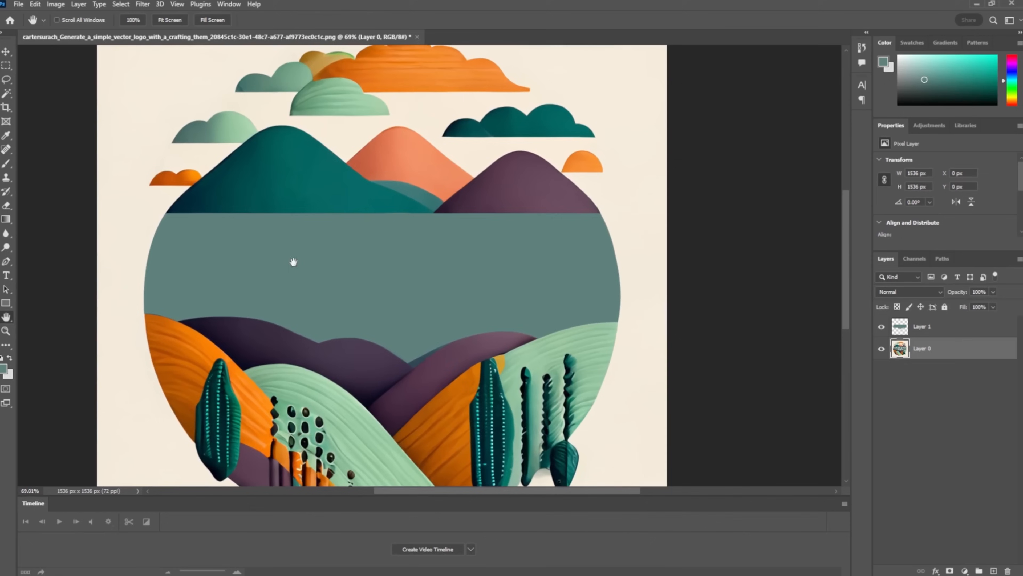
left_click(927, 326)
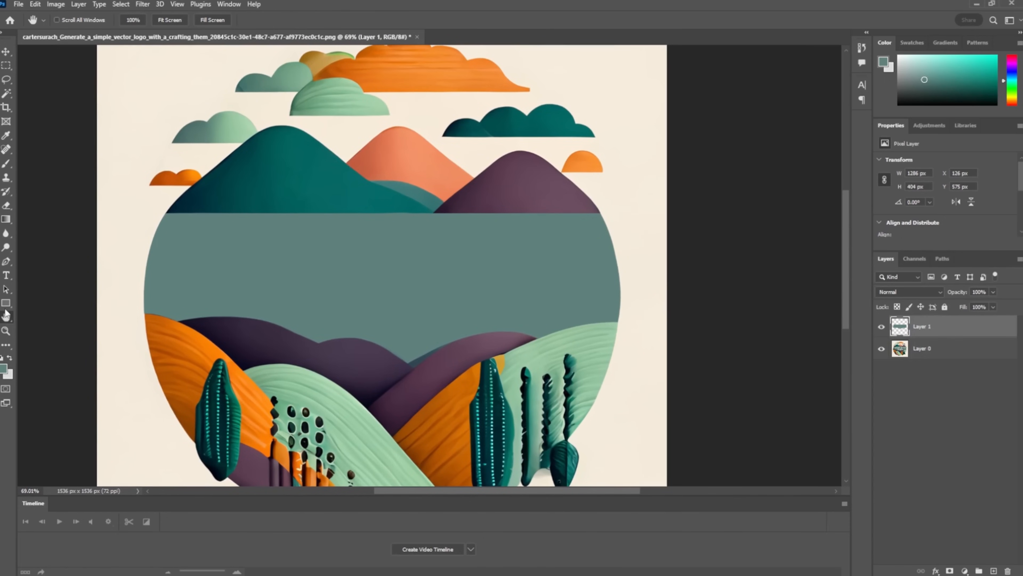
left_click(3, 370)
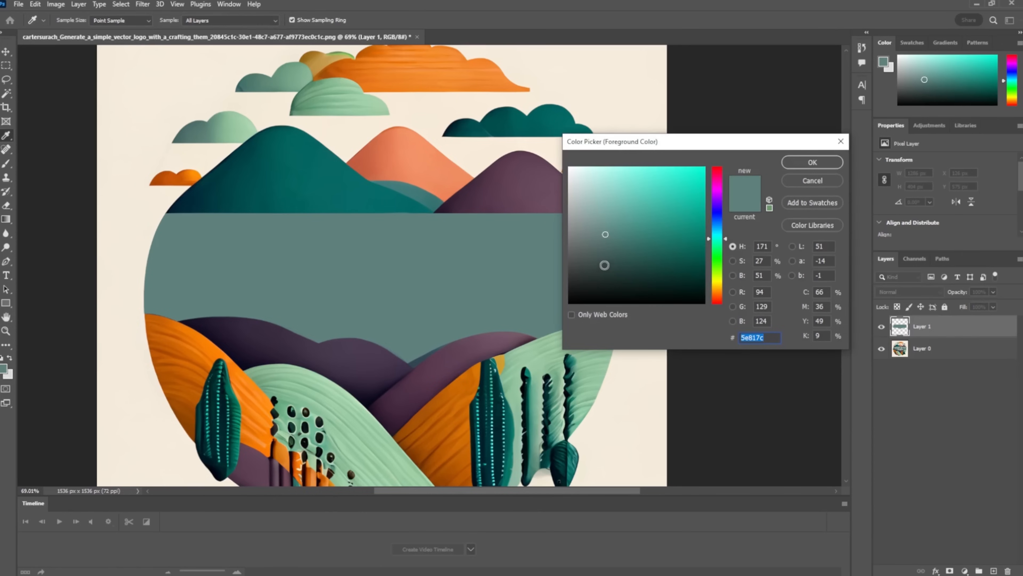
left_click(606, 271)
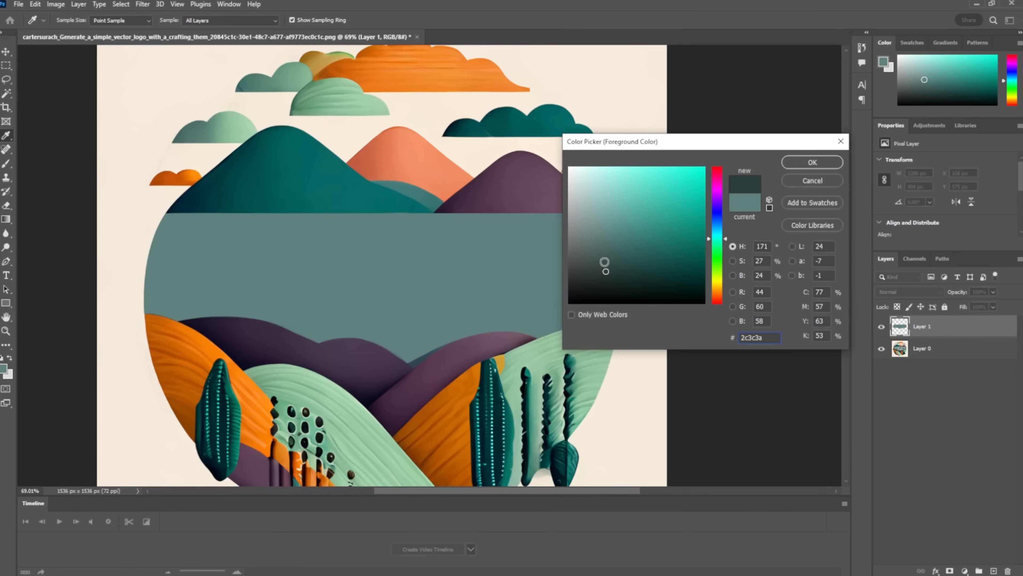
left_click(604, 262)
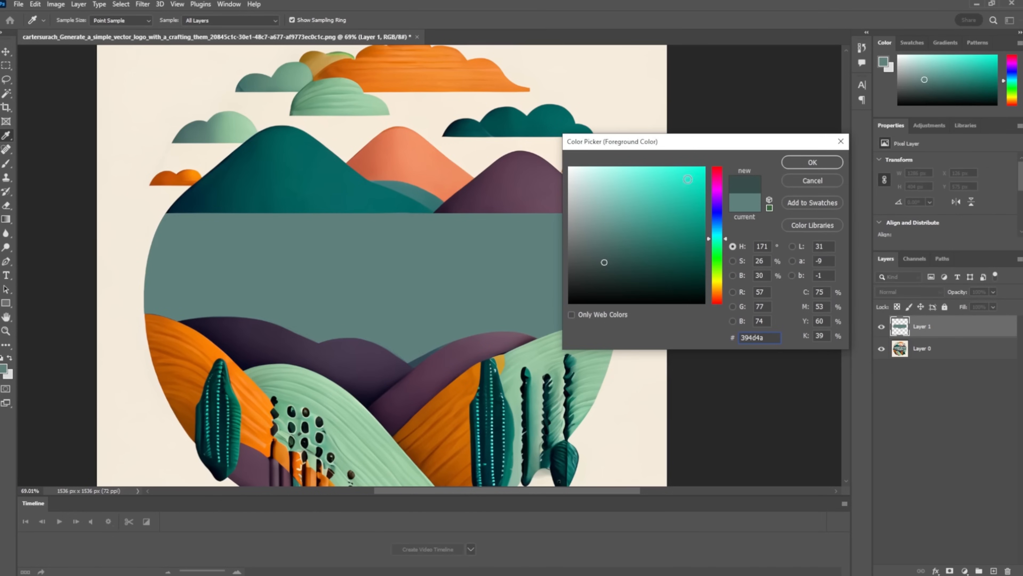
left_click(811, 163)
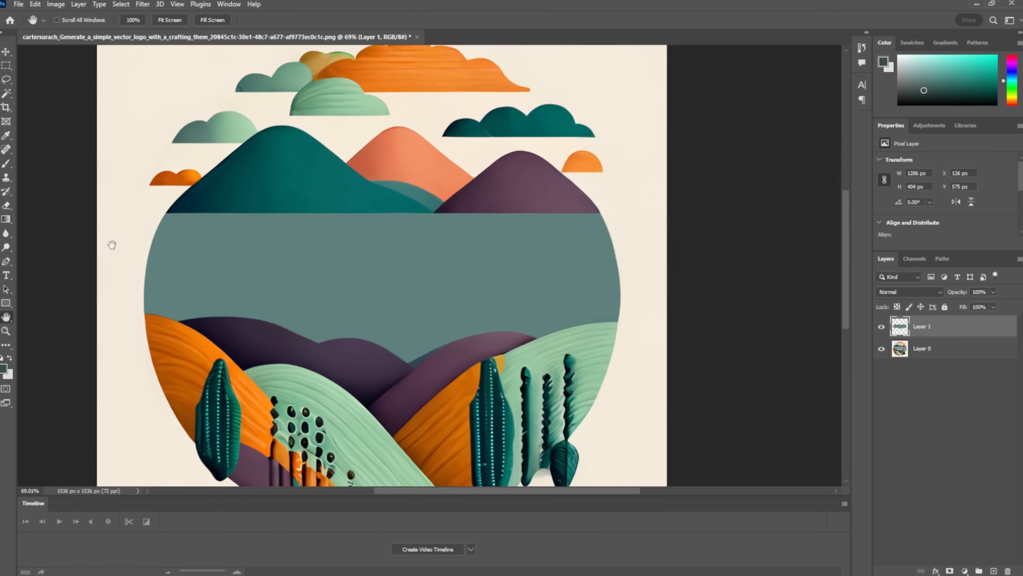
Step: Switch to the Brush and enlarge it considerably for wide, soft shading strokes
left_click(6, 164)
left_click(73, 20)
left_click_drag(81, 55, 112, 55)
left_click(194, 229)
mouse_move(194, 228)
left_mouse_down()
mouse_move(183, 217)
mouse_move(178, 235)
mouse_move(193, 211)
left_mouse_up()
key("ctrl+z")
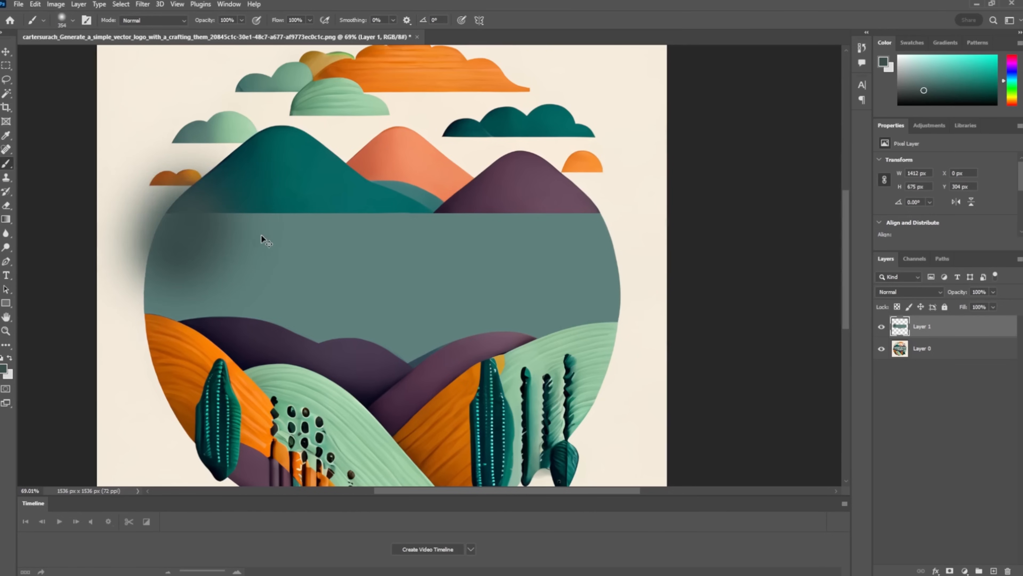
key("ctrl+z")
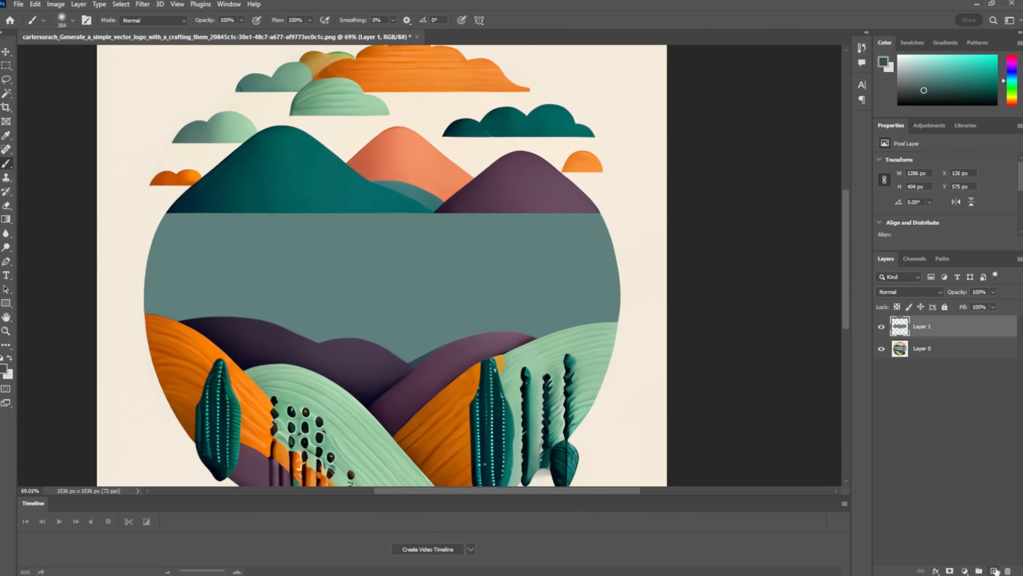
Step: Paint dark shading along the band's left and lower edges on a new layer and clip it to the band layer
left_click(994, 571)
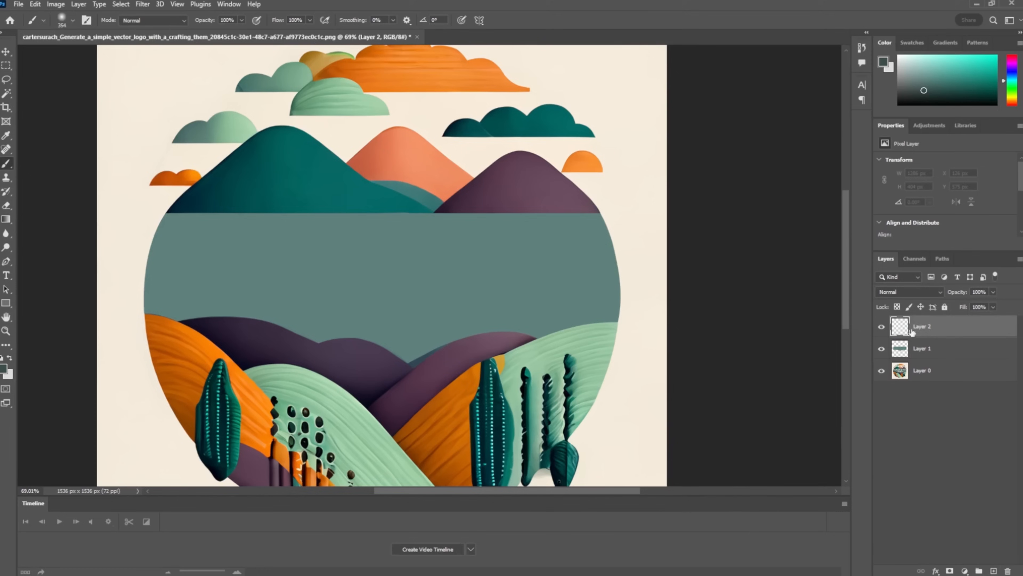
mouse_move(170, 159)
left_mouse_down()
mouse_move(121, 292)
mouse_move(137, 346)
mouse_move(199, 176)
mouse_move(130, 314)
mouse_move(198, 295)
mouse_move(227, 142)
mouse_move(202, 149)
mouse_move(141, 316)
mouse_move(186, 393)
mouse_move(165, 390)
mouse_move(169, 359)
mouse_move(342, 388)
mouse_move(391, 410)
mouse_move(361, 400)
mouse_move(352, 378)
mouse_move(446, 465)
mouse_move(452, 424)
mouse_move(433, 401)
mouse_move(606, 447)
mouse_move(542, 397)
mouse_move(552, 371)
mouse_move(647, 332)
left_mouse_up()
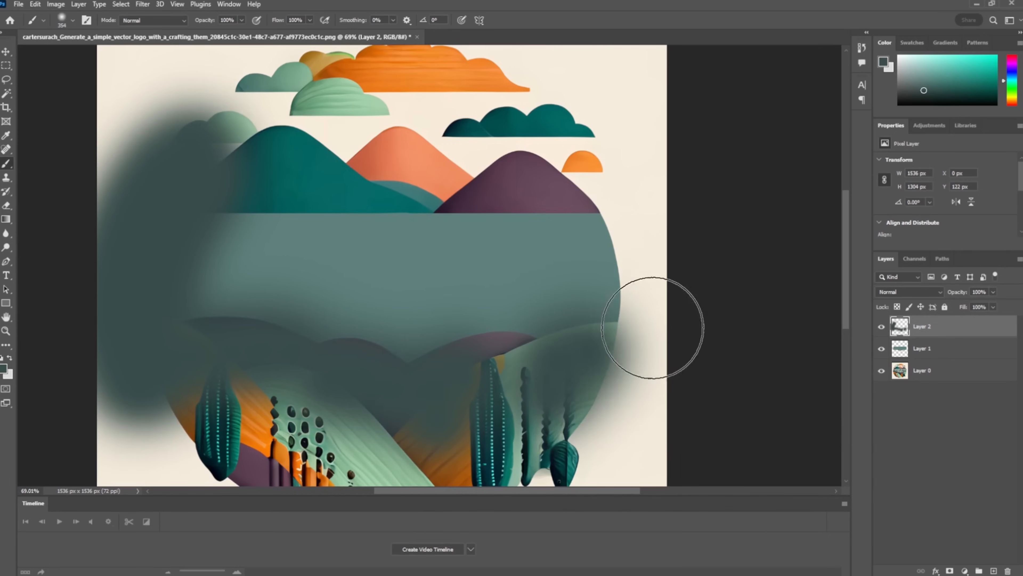
right_click(937, 326)
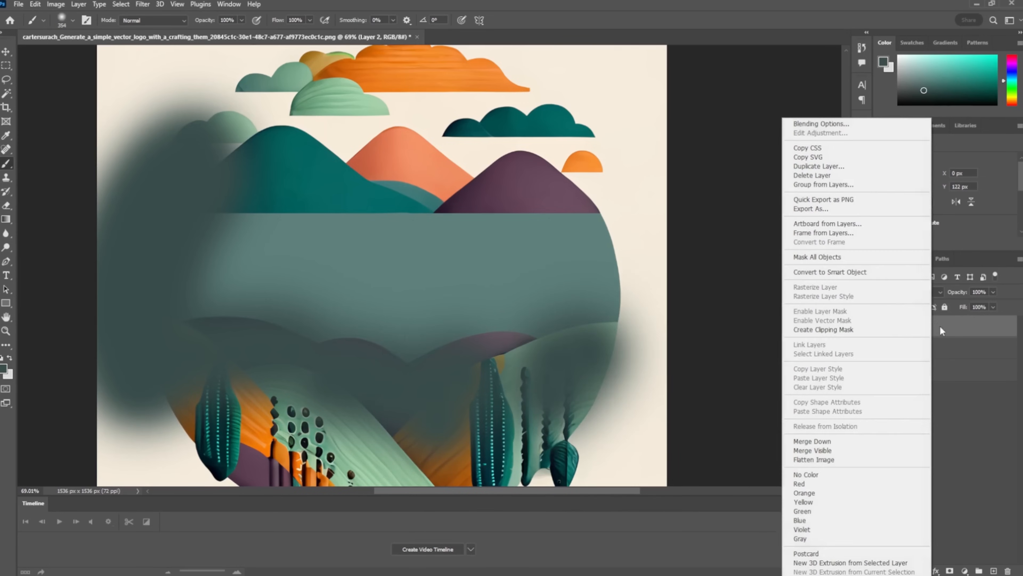
left_click(842, 330)
Step: Examine the clipped shading along the band's edges and in the logo as a whole
key("z")
mouse_move(550, 239)
left_mouse_down()
mouse_move(502, 267)
mouse_move(583, 262)
mouse_move(512, 283)
left_mouse_up()
key("b")
left_click_drag(653, 222, 539, 326)
key("z")
left_click_drag(544, 292, 551, 267)
key("h")
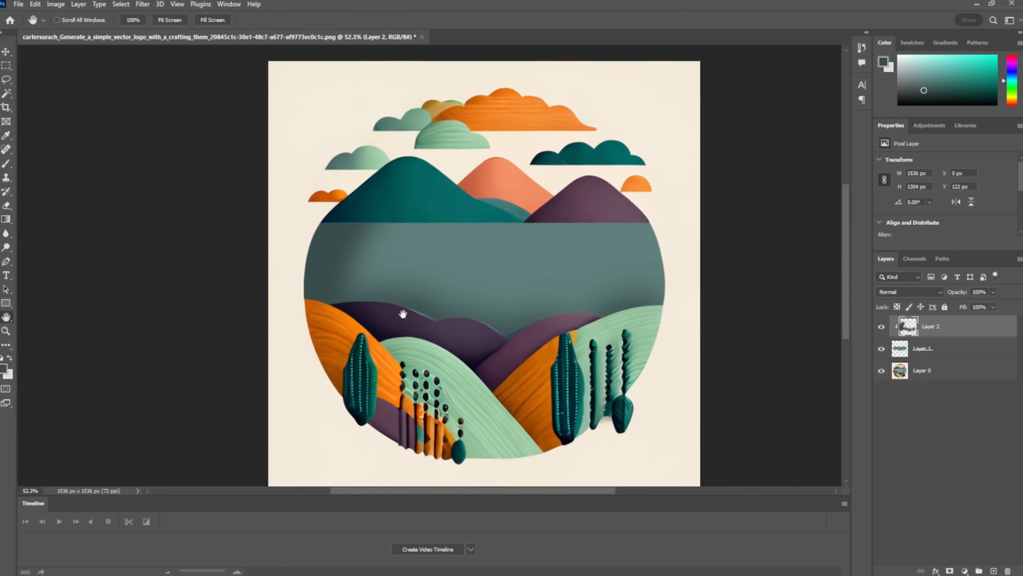
key("z")
left_click_drag(537, 265, 549, 263)
key("h")
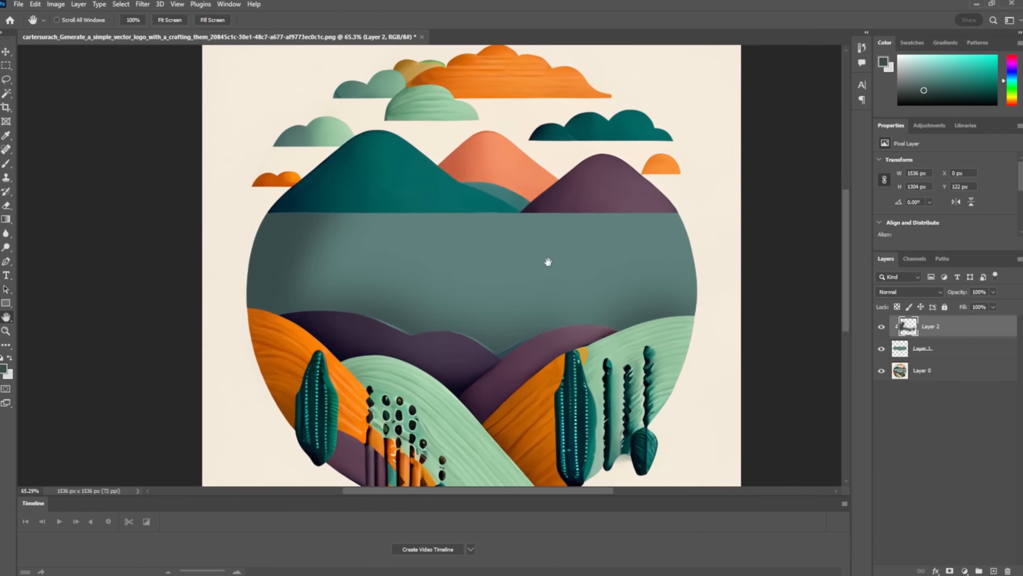
Step: Add a new layer and start a horizontal line of text inside the shaded band
right_click(6, 275)
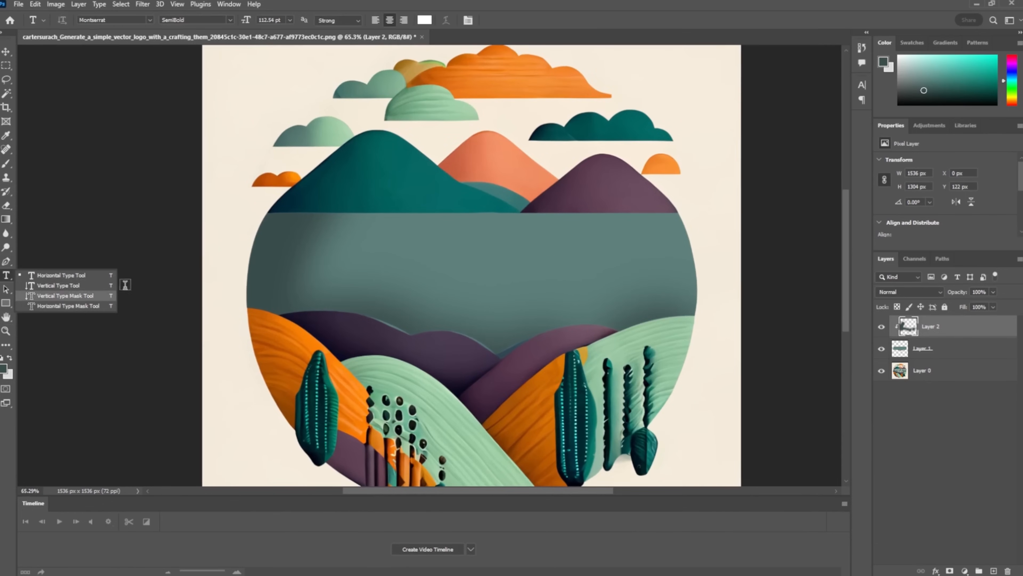
left_click(73, 274)
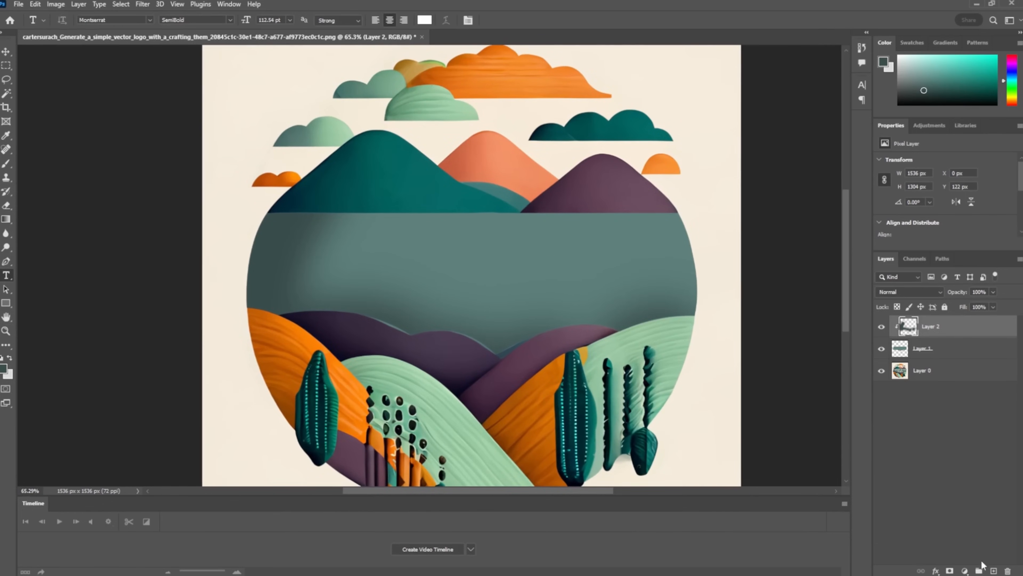
left_click(993, 571)
left_click(381, 268)
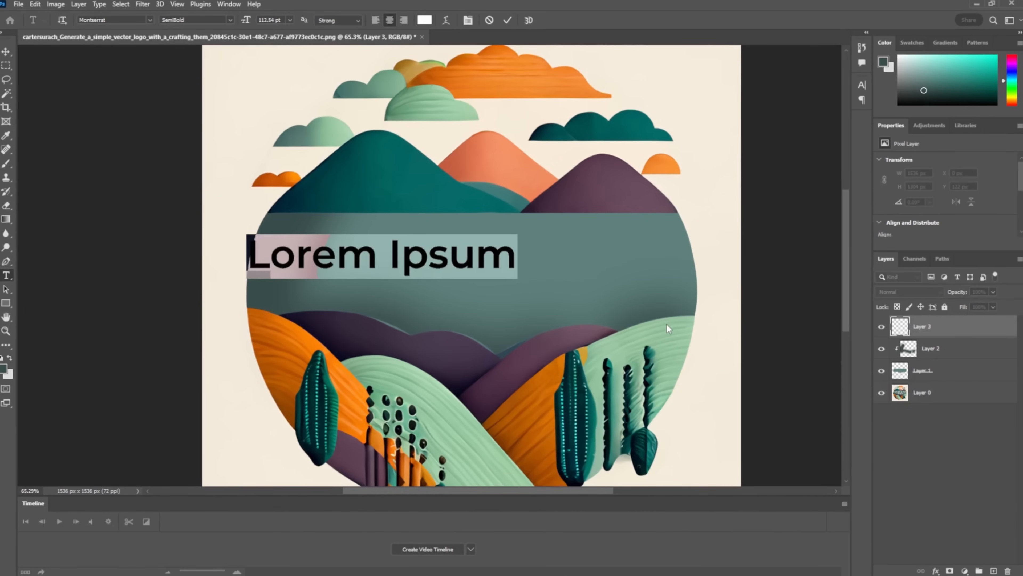
type("Shop Nam")
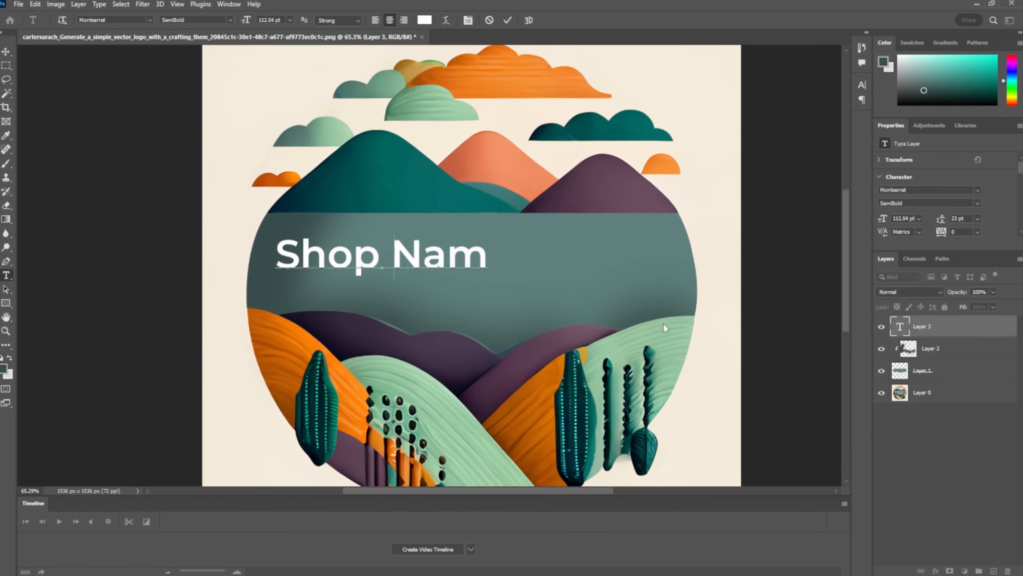
key("ctrl+a")
key("BackSpace")
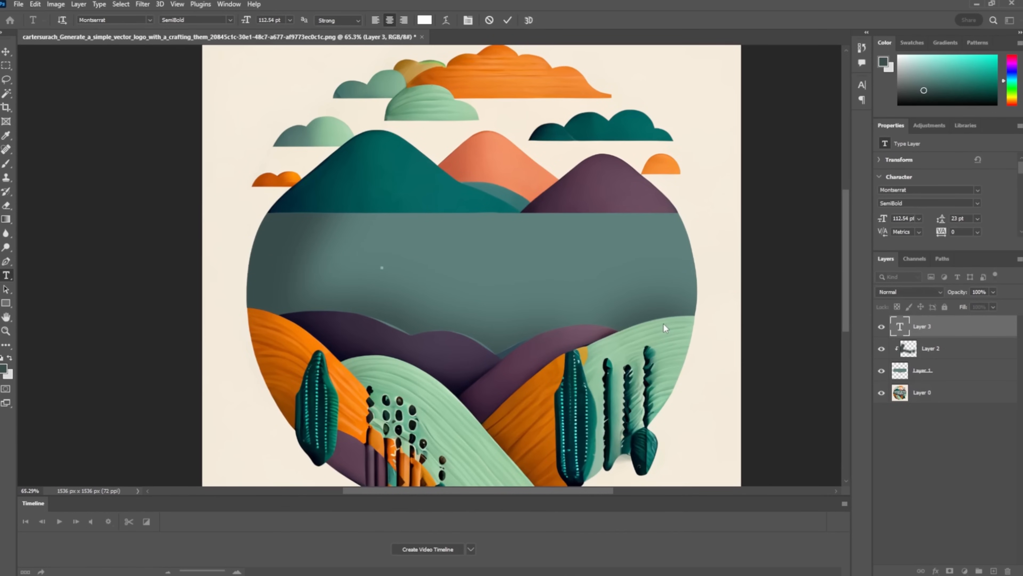
Step: Enter "Fantastic Swatches" as the text and move it to the middle of the band
type("Fantast")
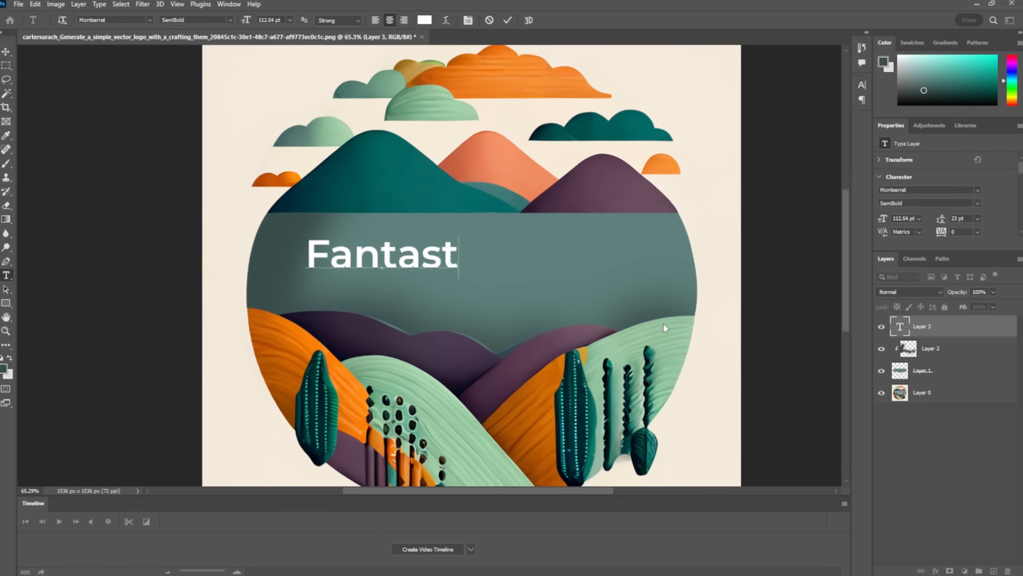
type("ic Swatches")
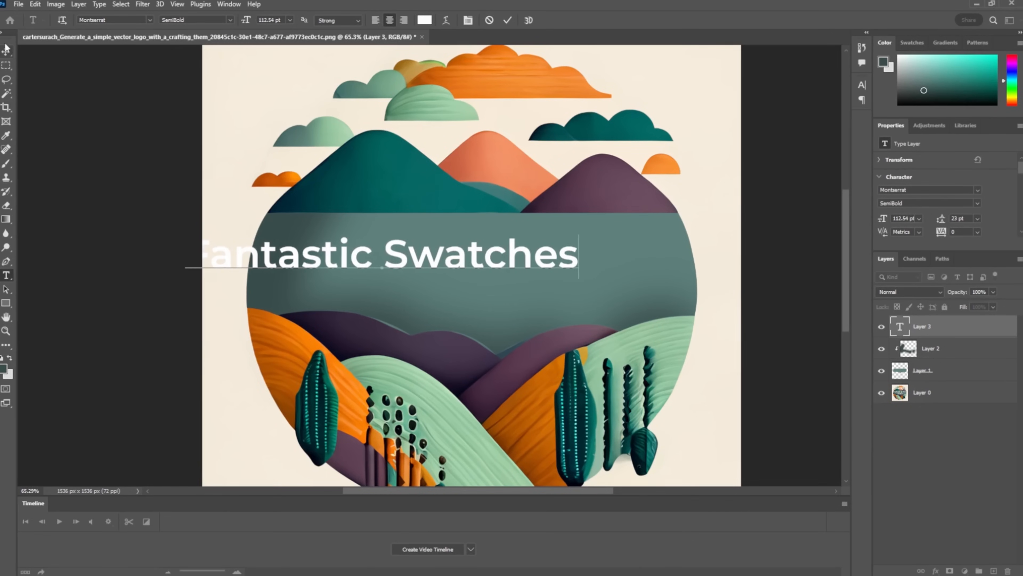
left_click(6, 51)
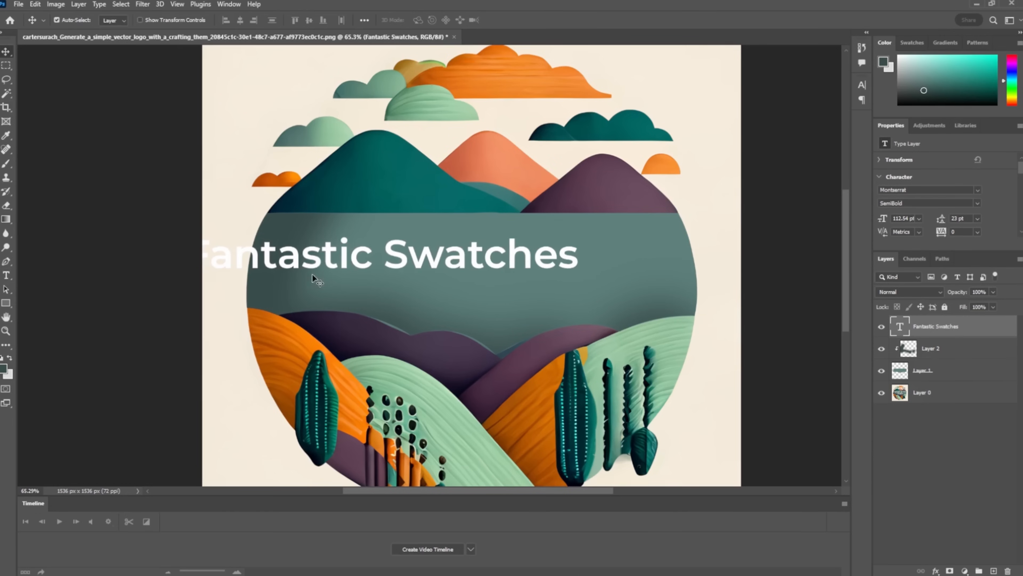
left_click_drag(333, 258, 425, 271)
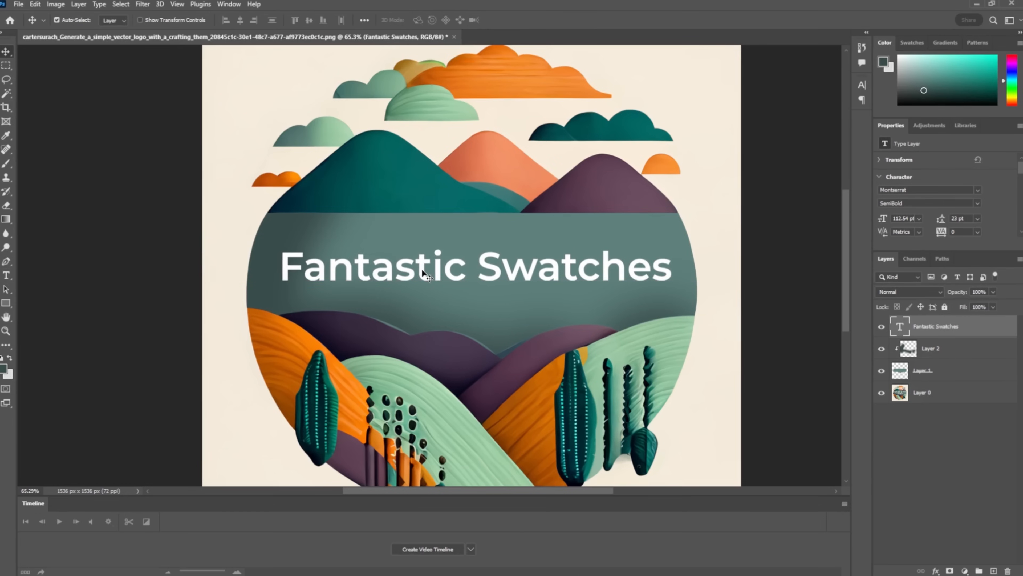
Step: Set the text in French Script MT and arrange it as two staggered lines, "Fantastic" above "Swatches"
double_click(431, 269)
left_click(153, 20)
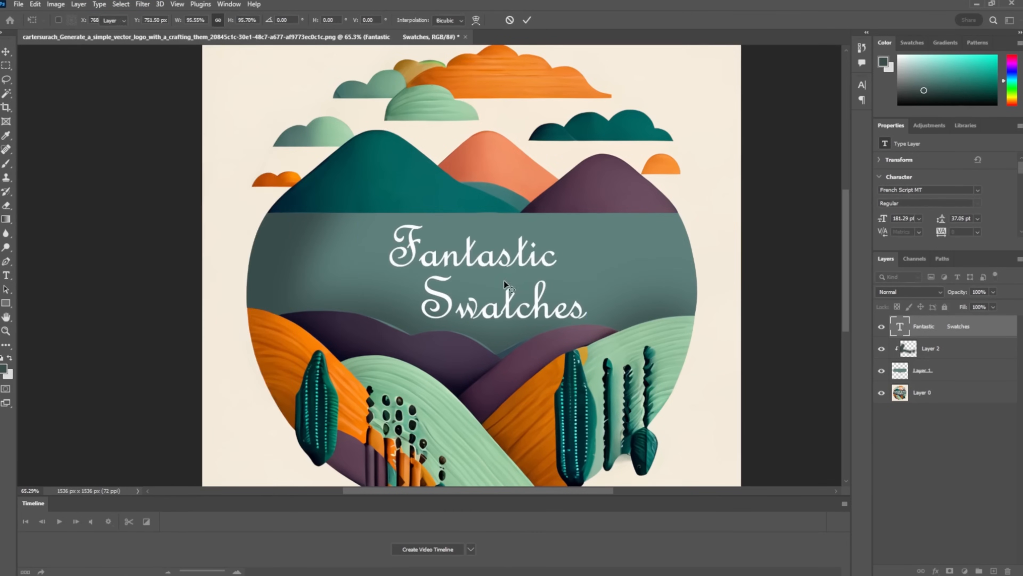
Step: Examine the new script lettering in the whole logo at a reduced size and closer up
key("z")
scroll(503, 281, "down", 5)
key("h")
left_click_drag(703, 227, 578, 226)
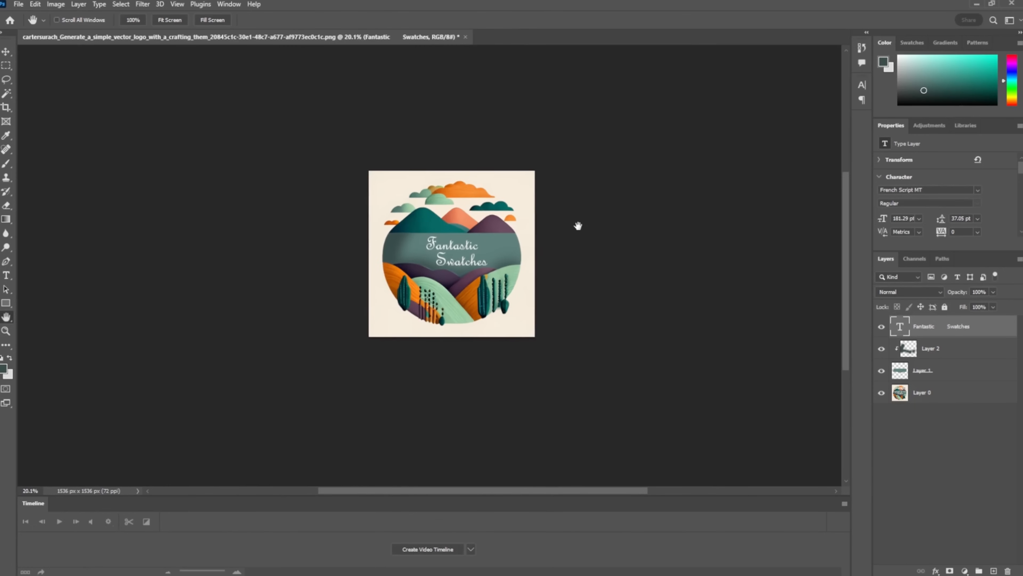
key("z")
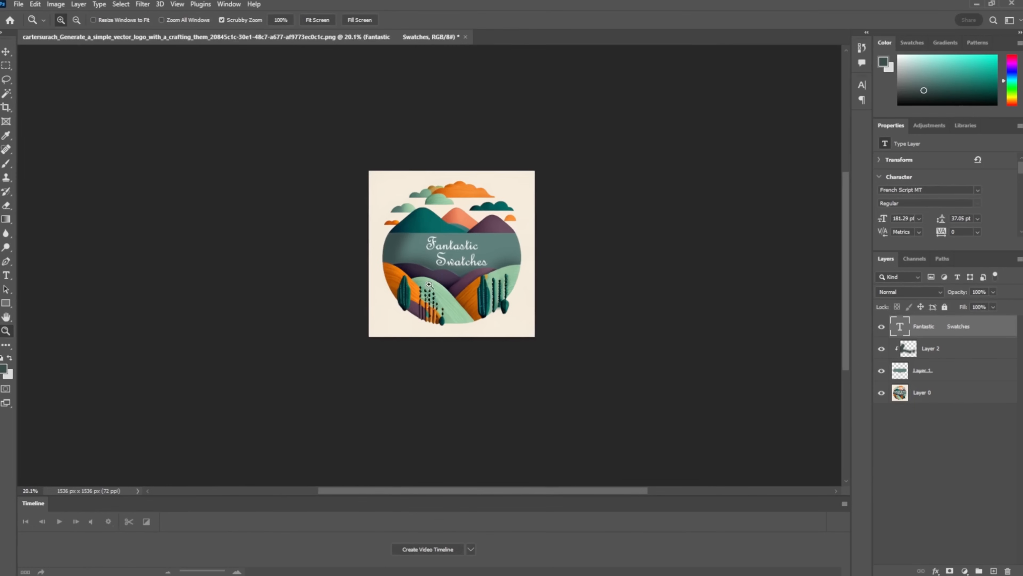
left_click_drag(451, 245, 491, 235)
key("h")
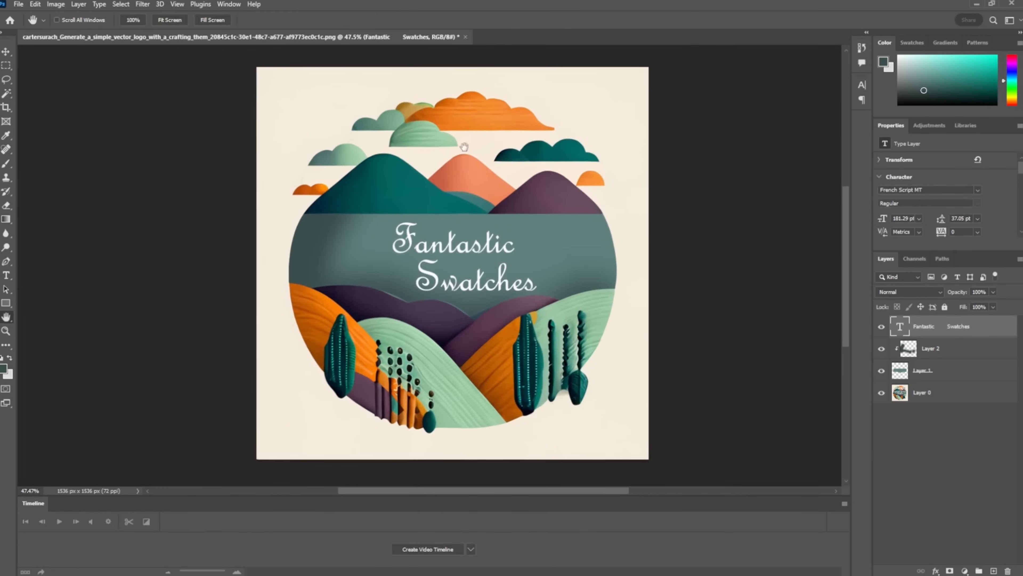
key("v")
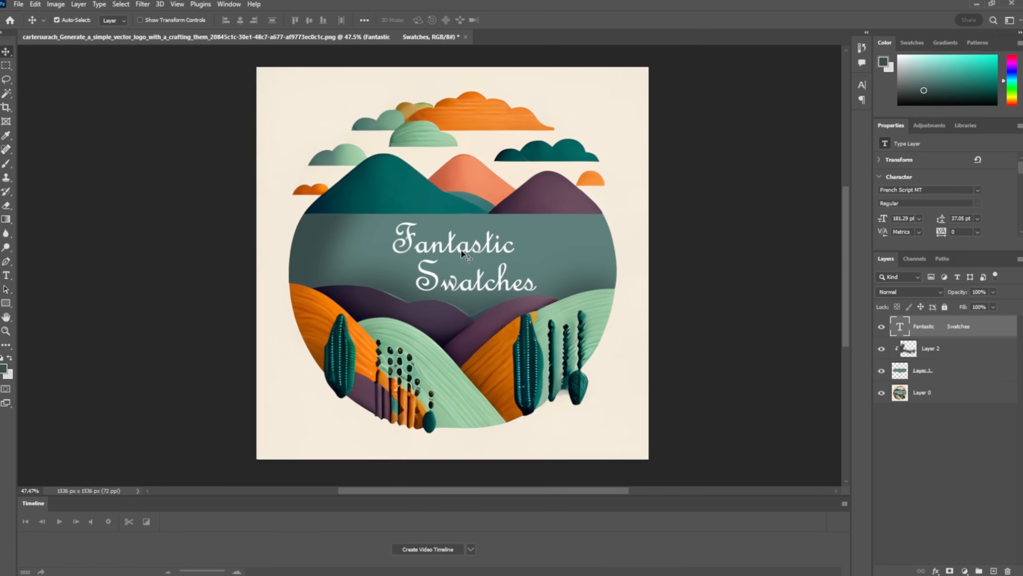
Step: Draw a thin rectangle about 221 by 8 px in the band, left of the lettering, and give it a white stroke
left_click(7, 303)
left_click_drag(323, 252, 380, 253)
left_click(115, 20)
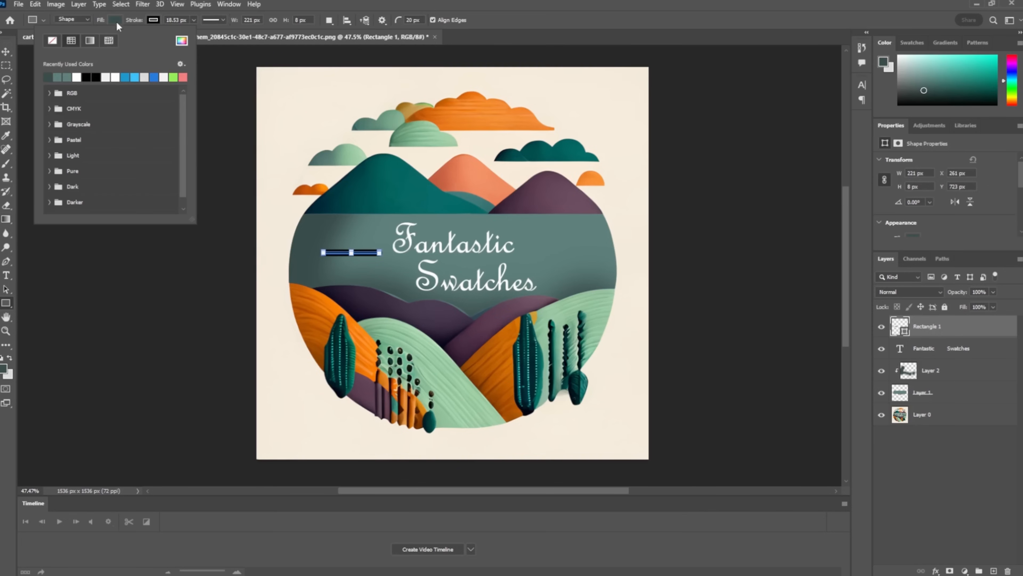
left_click(154, 20)
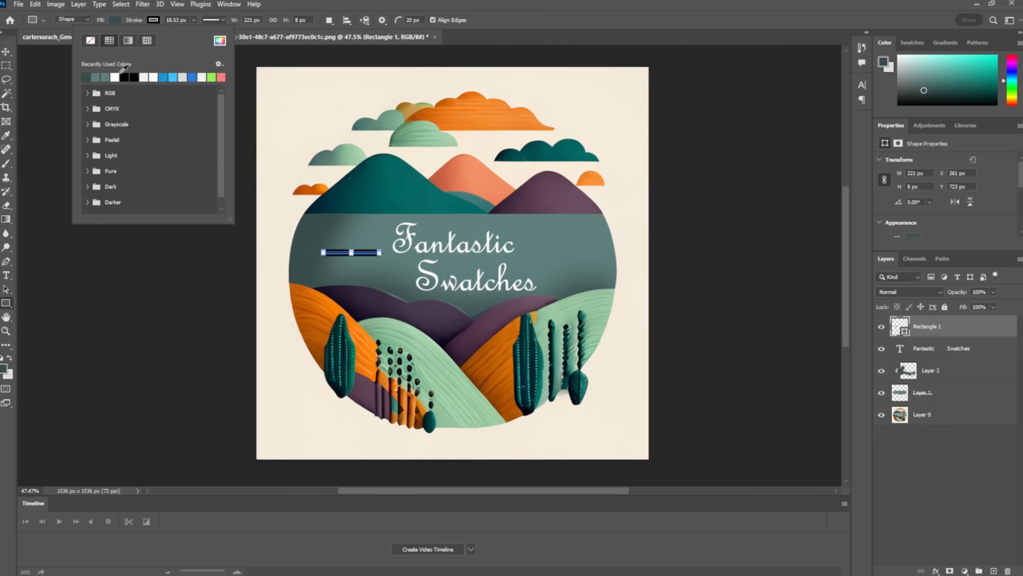
left_click(115, 76)
Step: Move the white bar across the band to the right side of the "Fantastic Swatches" lettering
left_click(4, 53)
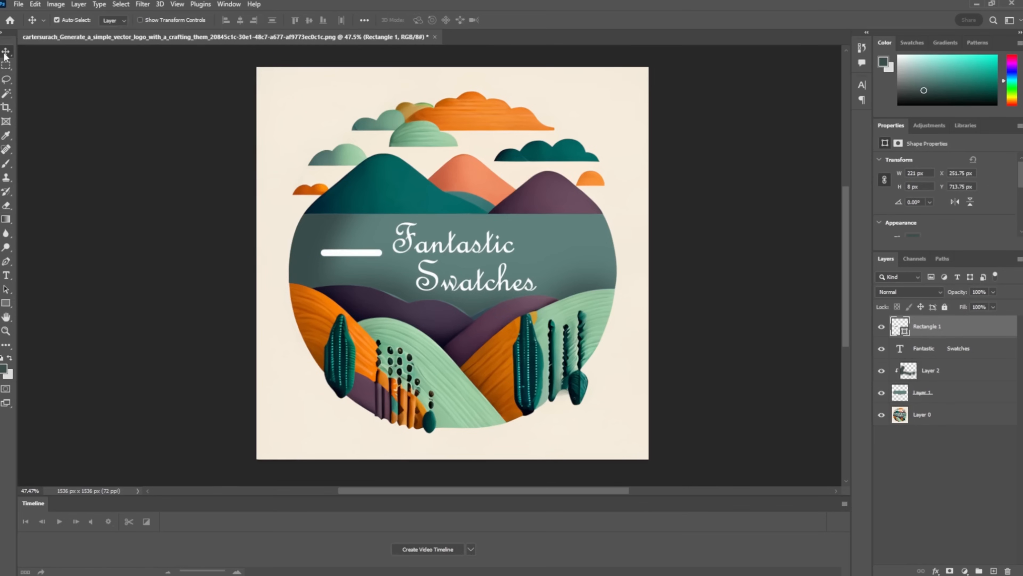
left_click_drag(355, 255, 347, 257)
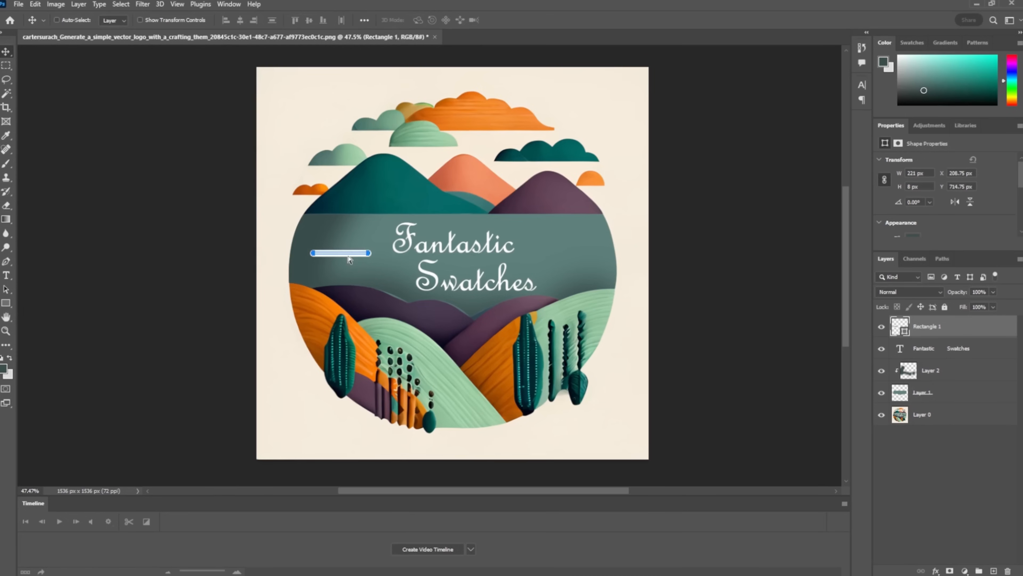
left_click_drag(351, 252, 583, 250)
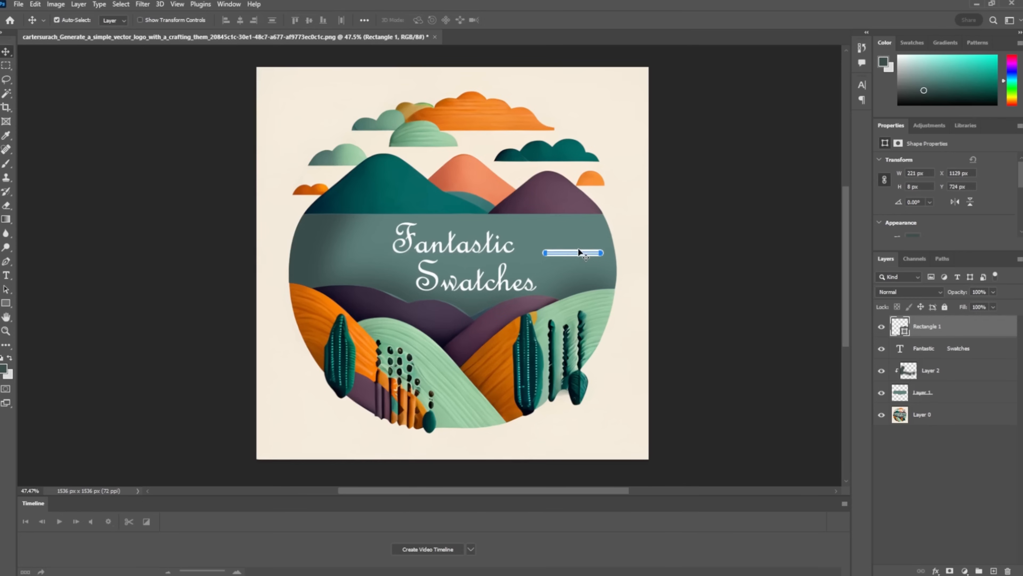
Step: Duplicate the white bar's layer and place the copy on the left side of the lettering, level with the original
right_click(952, 317)
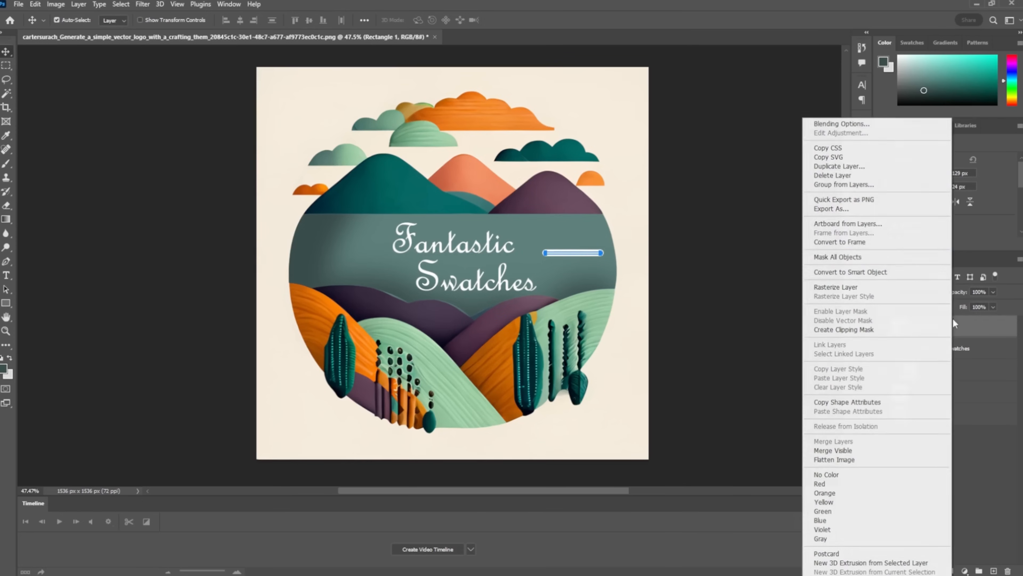
left_click(839, 166)
key("Return")
left_click_drag(579, 252, 342, 263)
key("h")
scroll(570, 222, "down", 4)
scroll(587, 243, "down", 3)
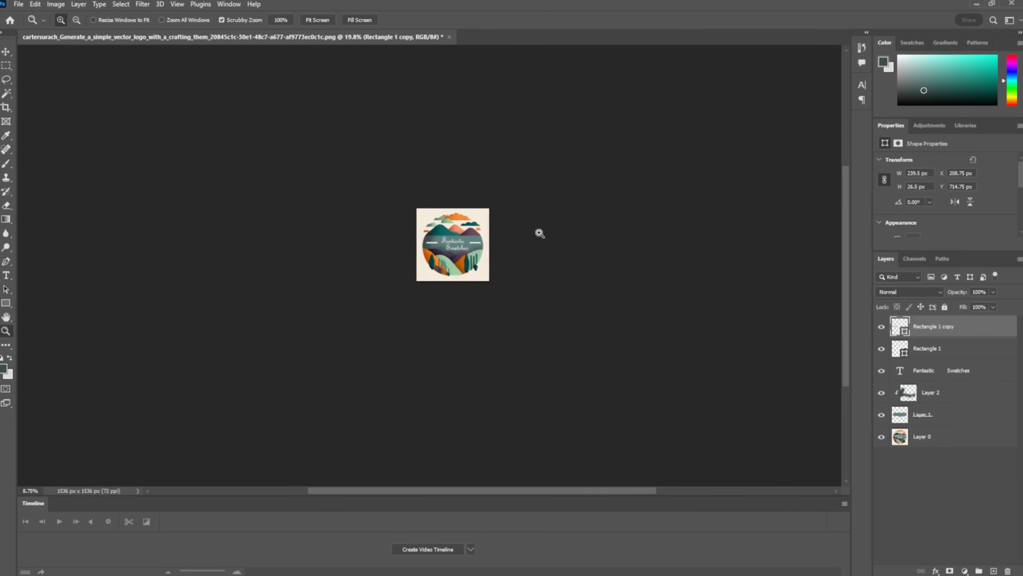